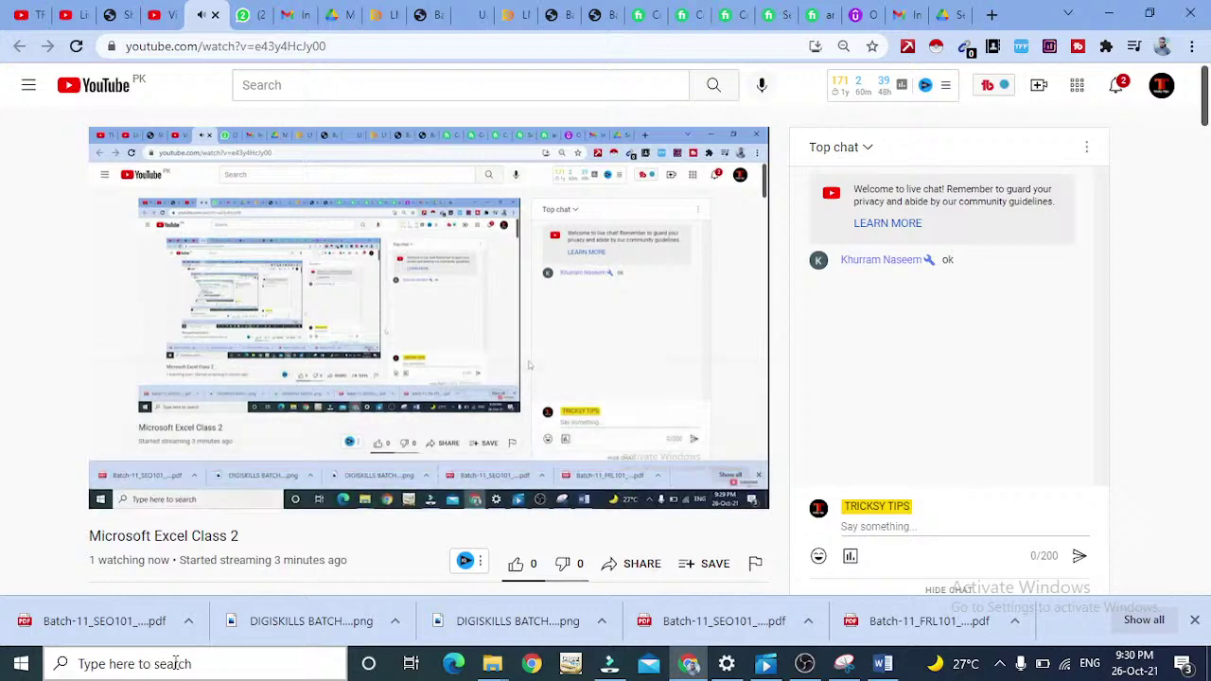
Step: Search Windows for 'excel 2013' from the taskbar search box, then dismiss the panel
{"action": "left_click", "coordinate": [175, 664]}
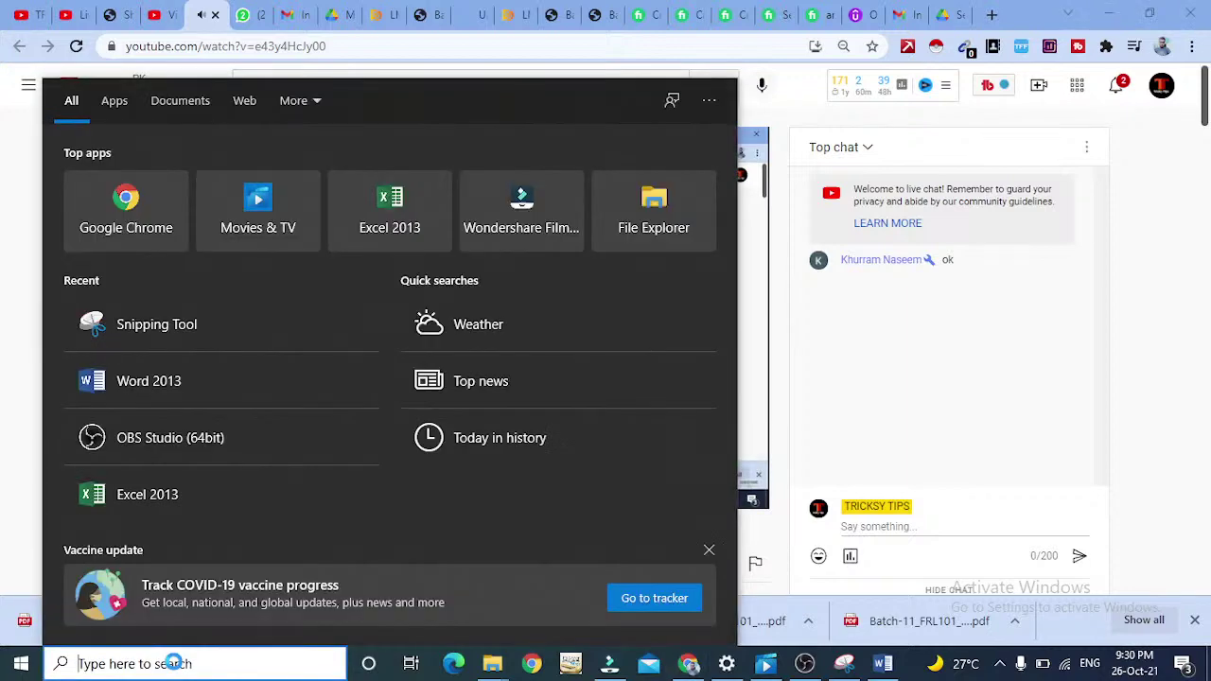
{"action": "type", "text": "excel"}
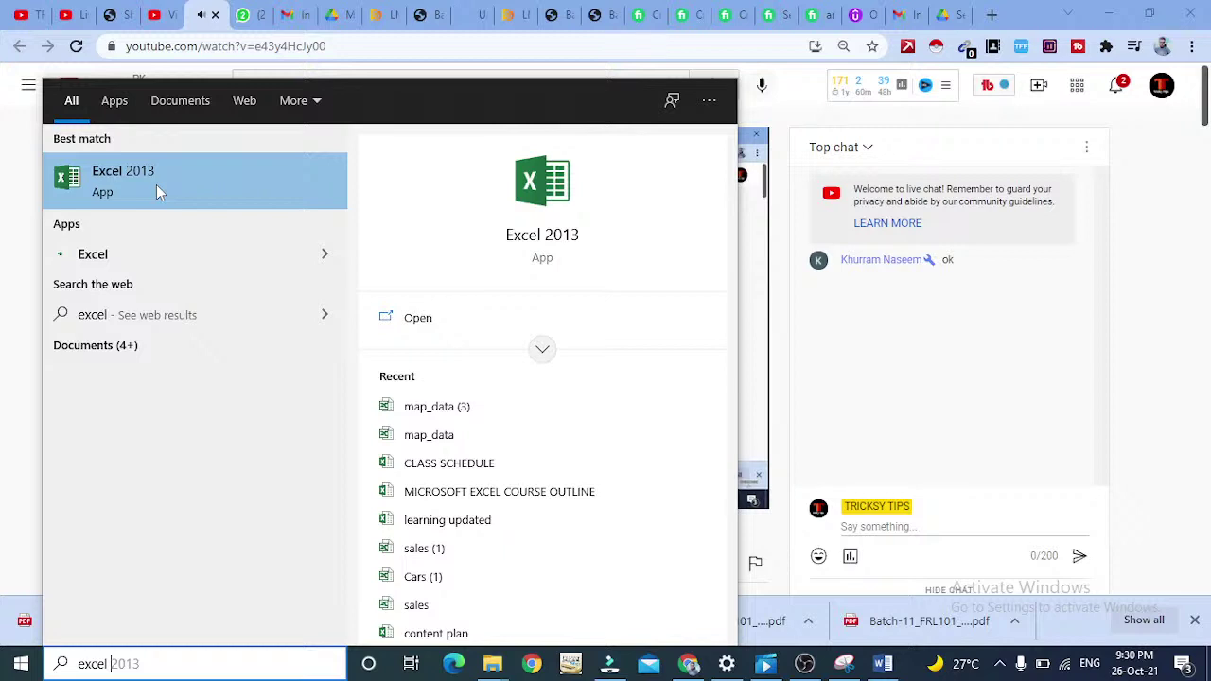
{"action": "type", "text": "2013"}
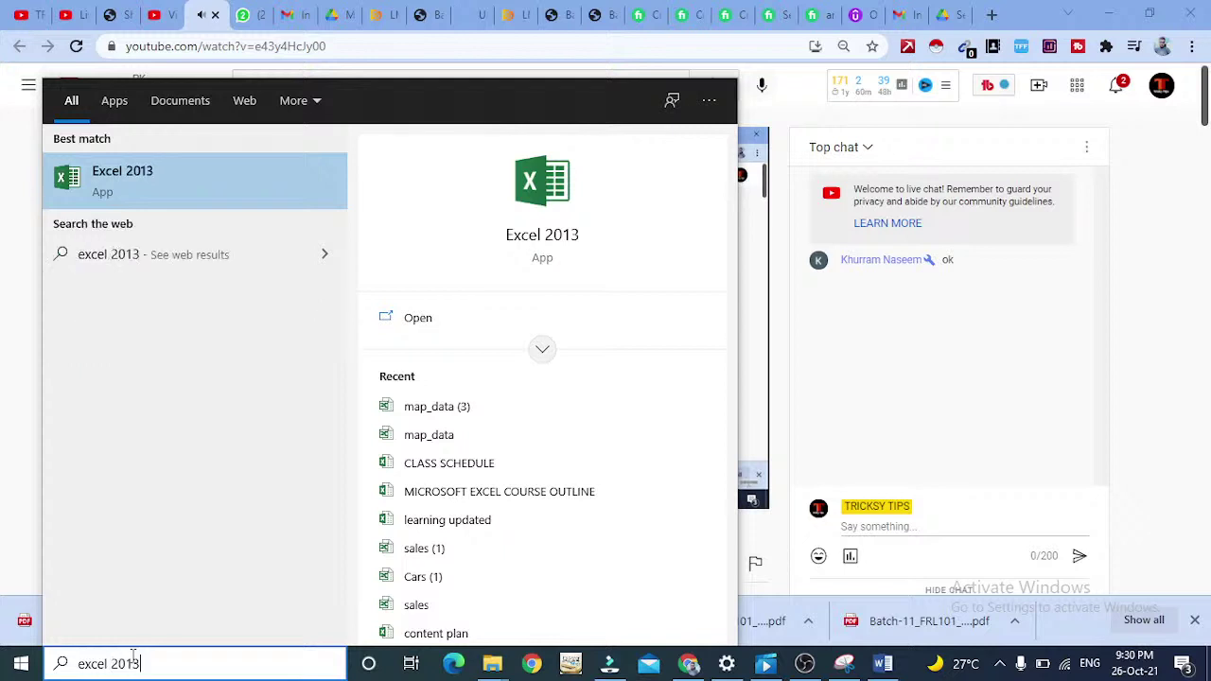
{"action": "key", "text": "Return"}
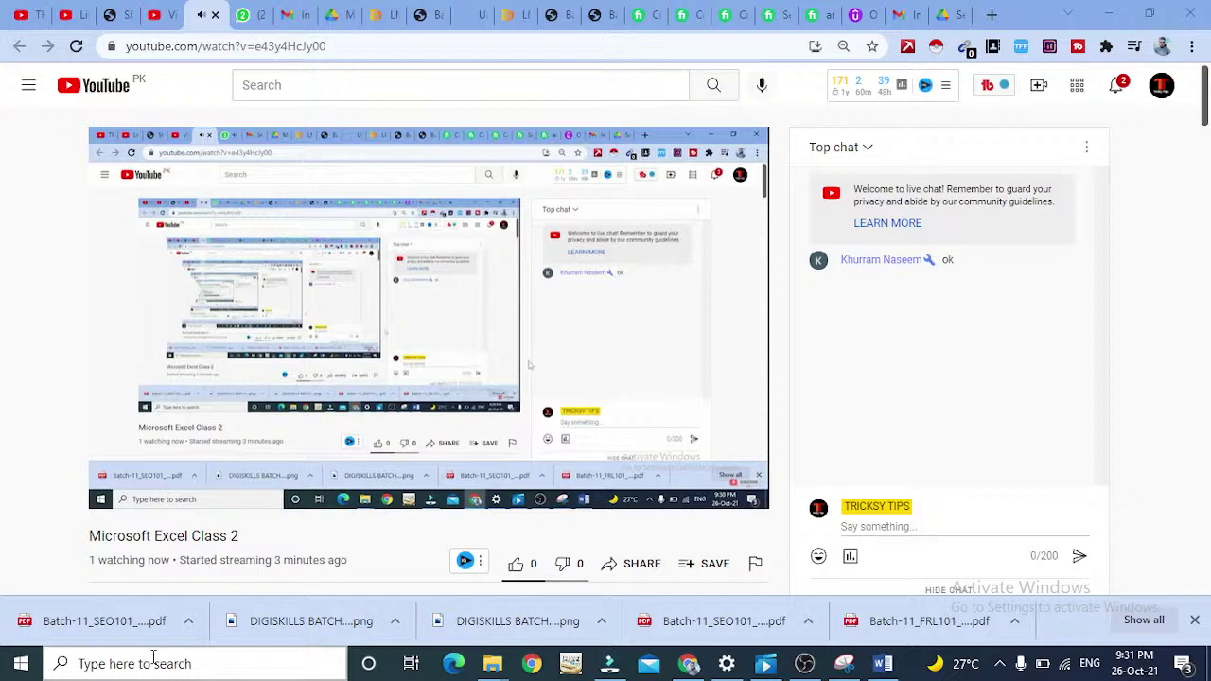
{"action": "left_click", "coordinate": [152, 660]}
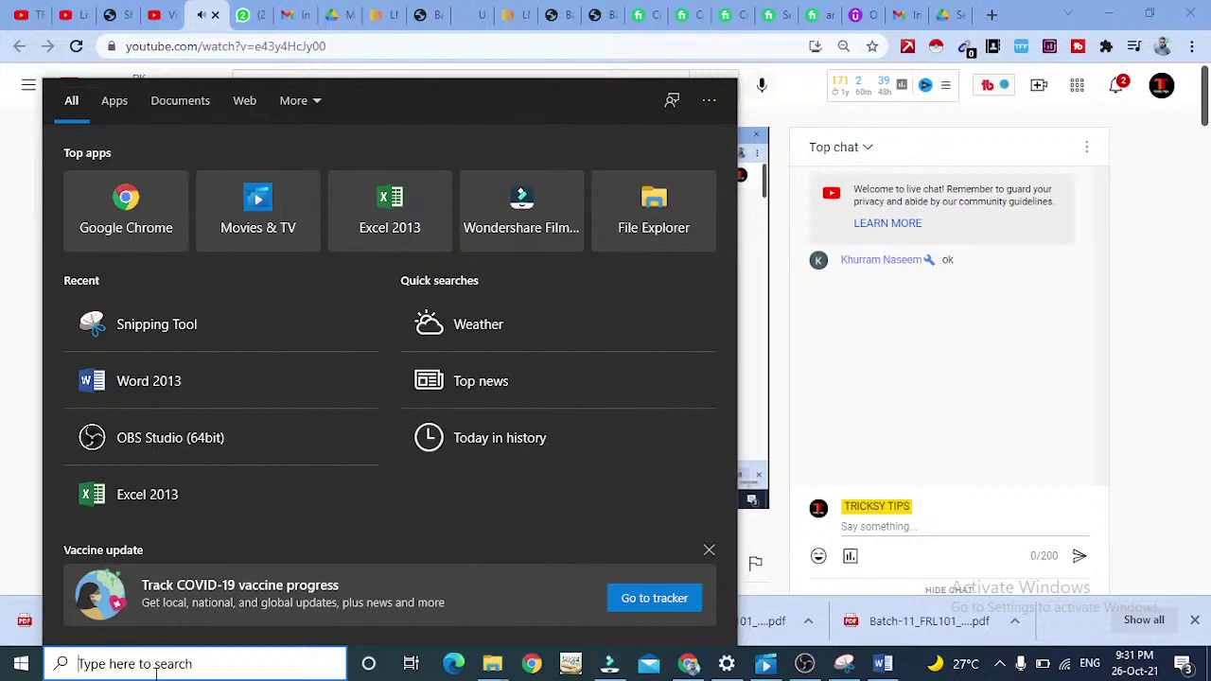
{"action": "key", "text": "Escape"}
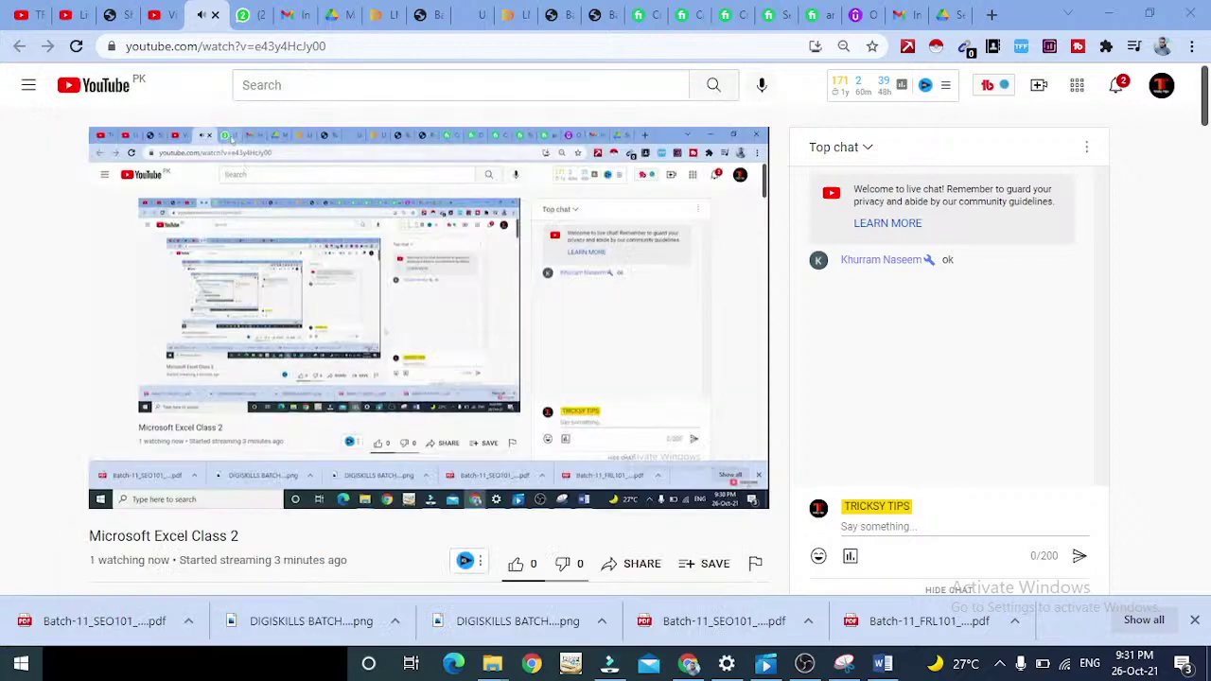
Step: Retype the search several times, settling on 'excel' so Excel 2013 is the best match
{"action": "left_click", "coordinate": [156, 667]}
{"action": "type", "text": "mic"}
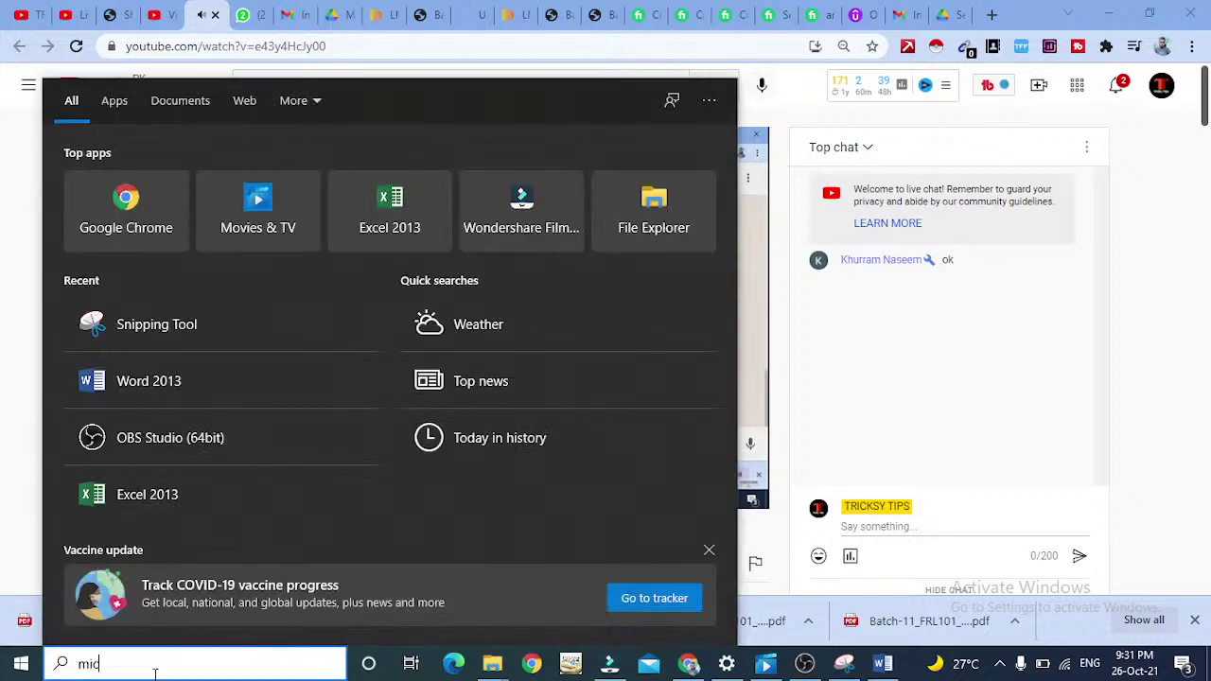
{"action": "type", "text": "roosf"}
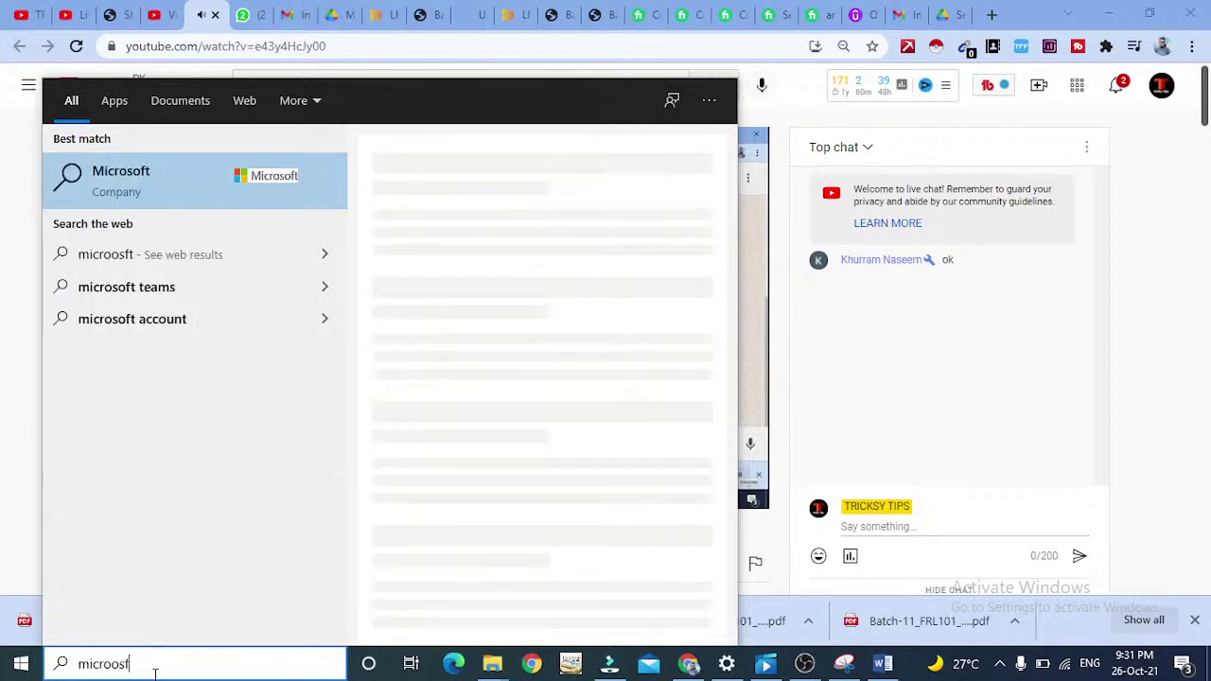
{"action": "key", "text": "BackSpace"}
{"action": "key", "text": "BackSpace"}
{"action": "key", "text": "BackSpace"}
{"action": "type", "text": "sif"}
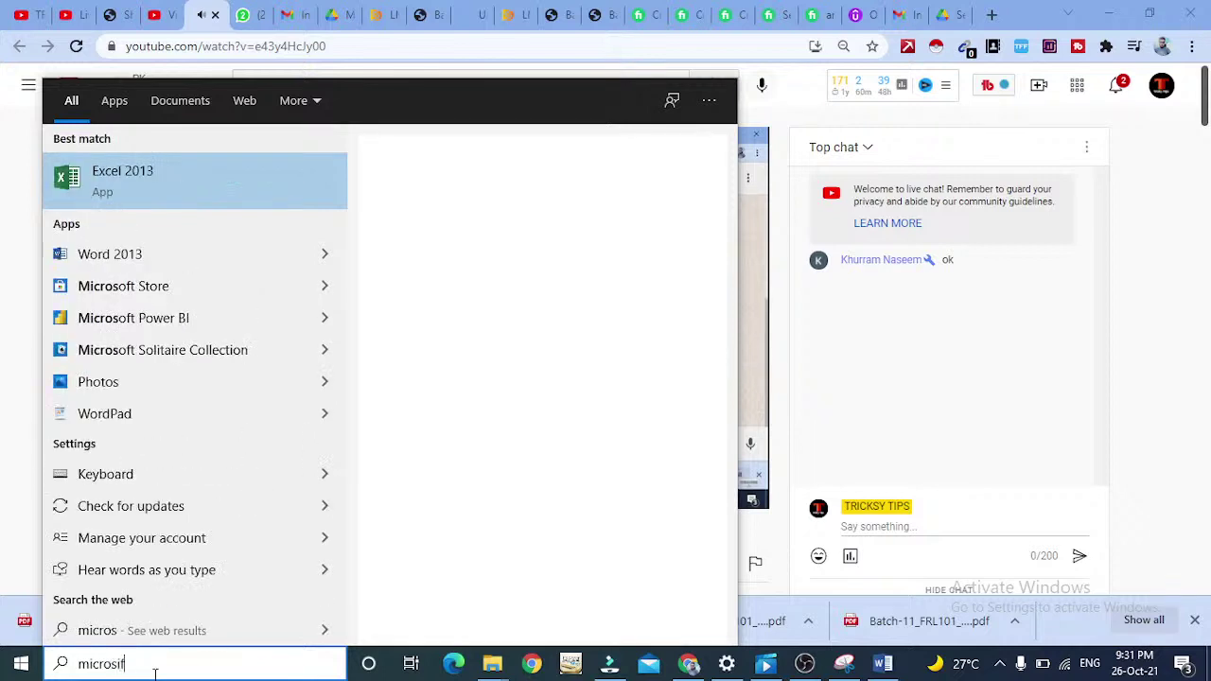
{"action": "type", "text": "t"}
{"action": "key", "text": "BackSpace"}
{"action": "key", "text": "BackSpace"}
{"action": "key", "text": "BackSpace"}
{"action": "type", "text": "if"}
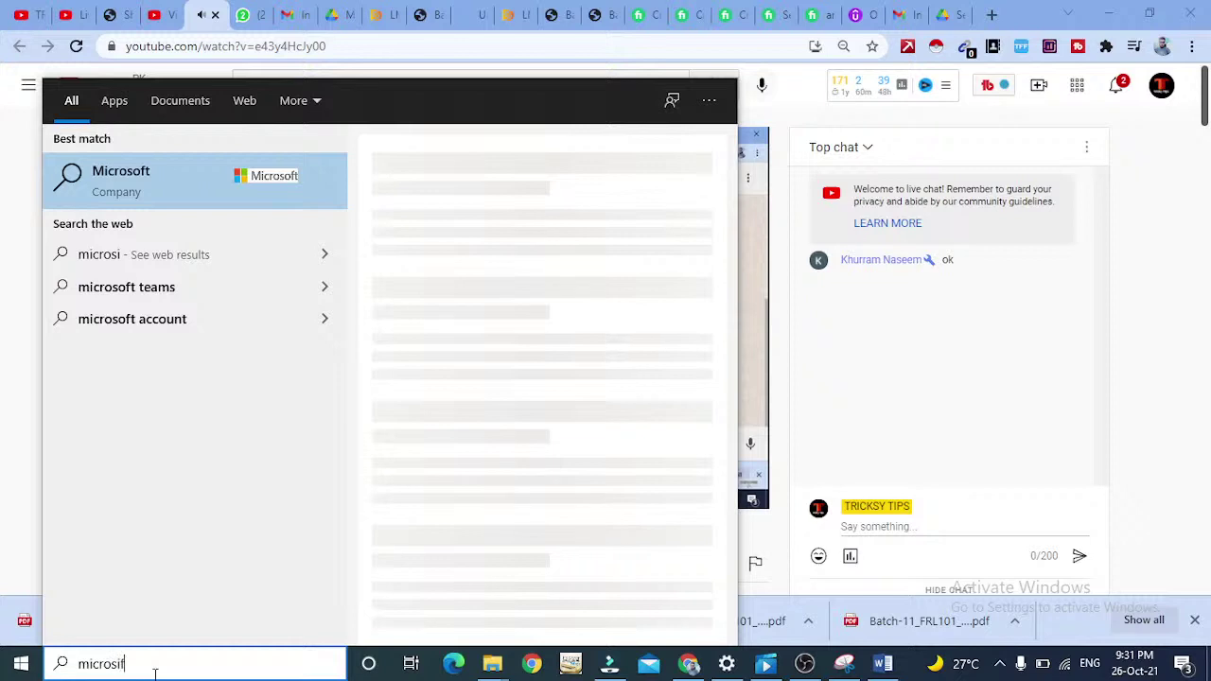
{"action": "key", "text": "BackSpace"}
{"action": "key", "text": "BackSpace"}
{"action": "type", "text": "oft "}
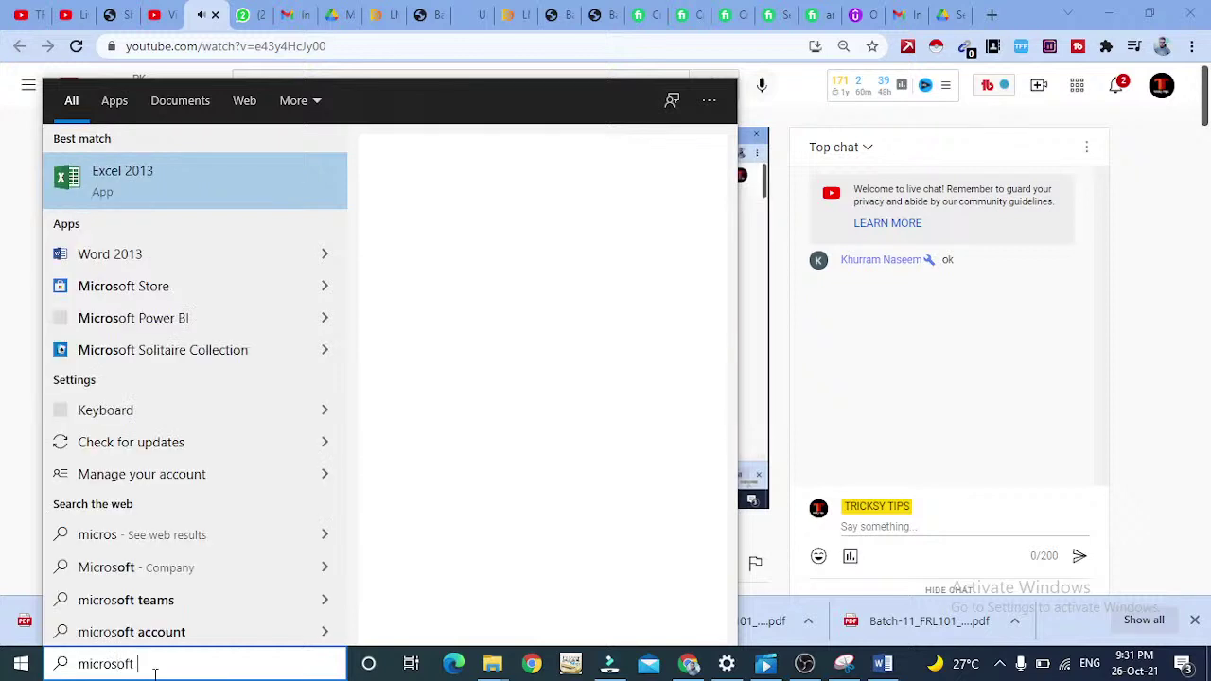
{"action": "type", "text": "excel 2021"}
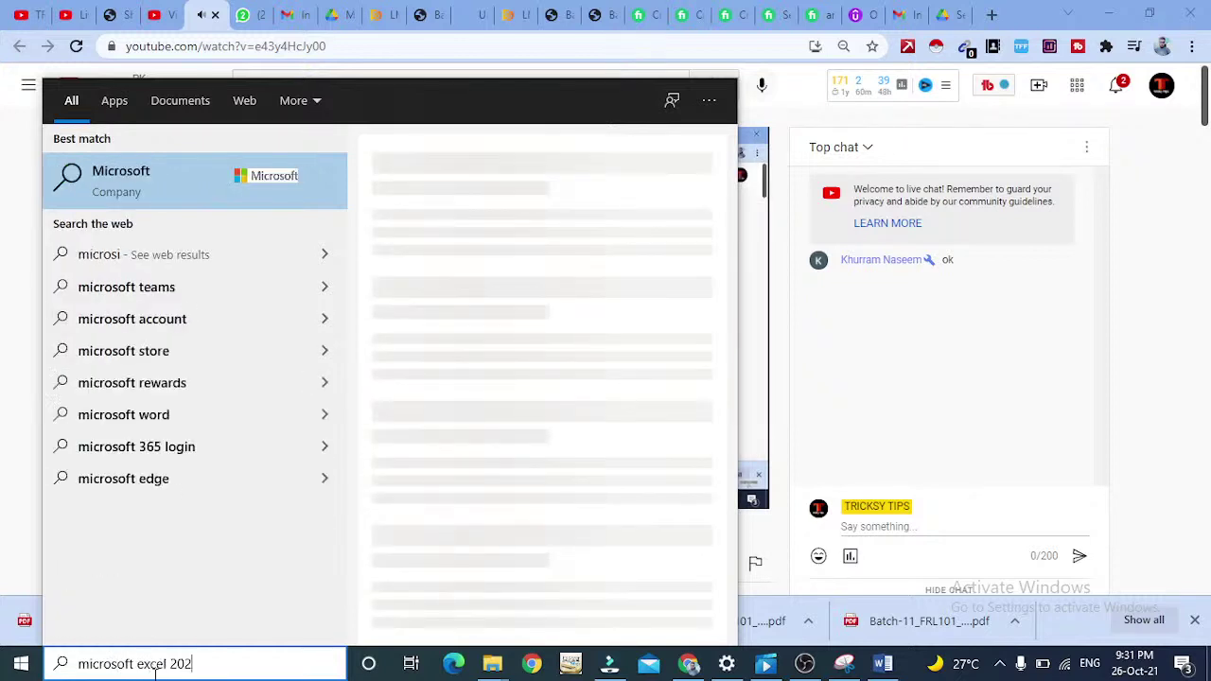
{"action": "key", "text": "BackSpace"}
{"action": "key", "text": "BackSpace"}
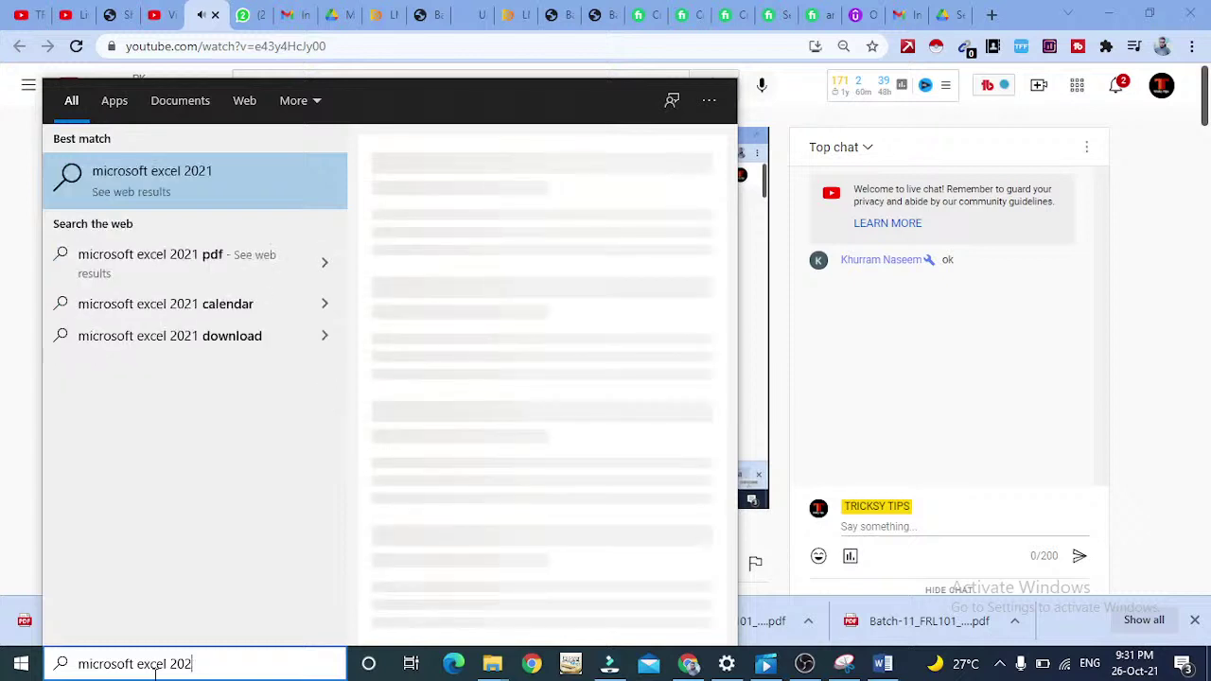
{"action": "type", "text": "13"}
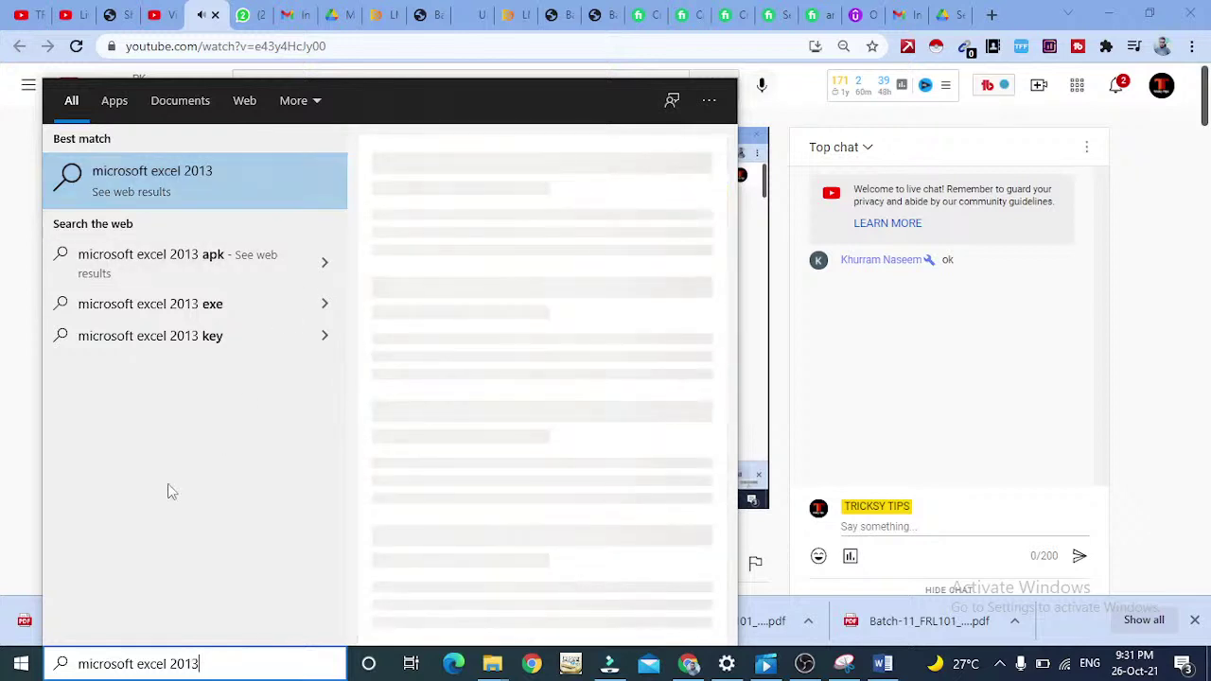
{"action": "key", "text": "BackSpace"}
{"action": "key", "text": "BackSpace"}
{"action": "key", "text": "BackSpace"}
{"action": "key", "text": "BackSpace"}
{"action": "key", "text": "BackSpace"}
{"action": "key", "text": "BackSpace"}
{"action": "key", "text": "BackSpace"}
{"action": "key", "text": "BackSpace"}
{"action": "key", "text": "BackSpace"}
{"action": "key", "text": "BackSpace"}
{"action": "key", "text": "BackSpace"}
{"action": "key", "text": "BackSpace"}
{"action": "key", "text": "BackSpace"}
{"action": "key", "text": "BackSpace"}
{"action": "key", "text": "BackSpace"}
{"action": "key", "text": "BackSpace"}
{"action": "key", "text": "BackSpace"}
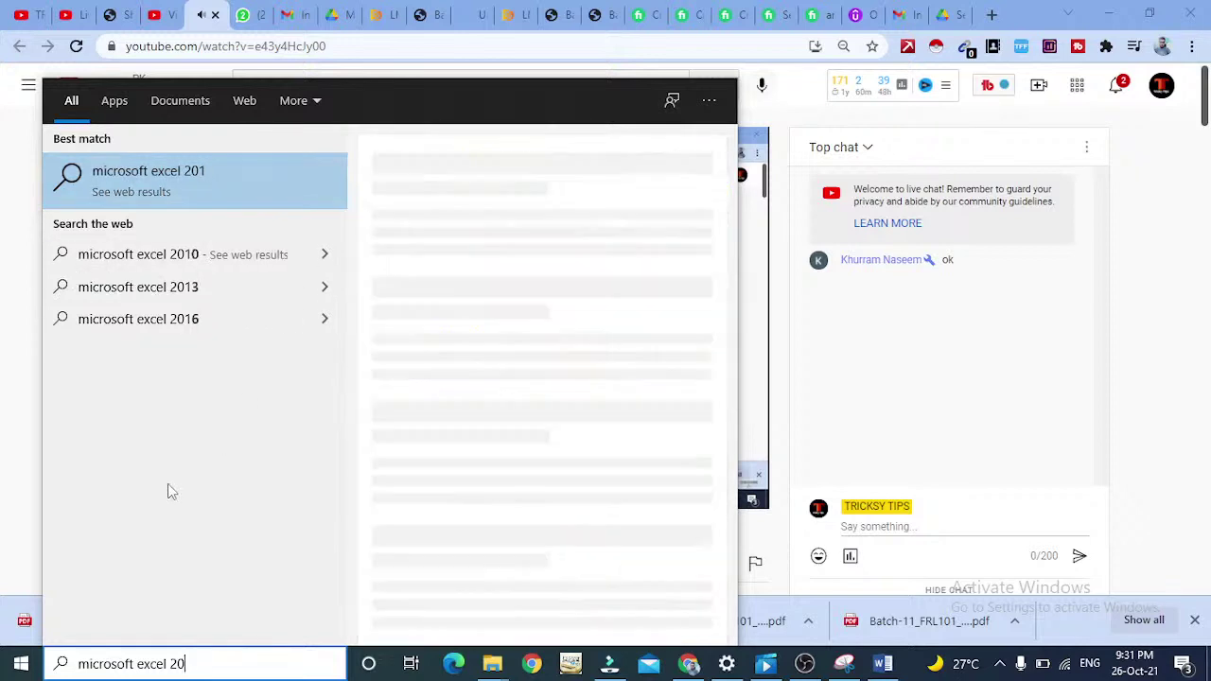
{"action": "key", "text": "BackSpace"}
{"action": "key", "text": "BackSpace"}
{"action": "key", "text": "BackSpace"}
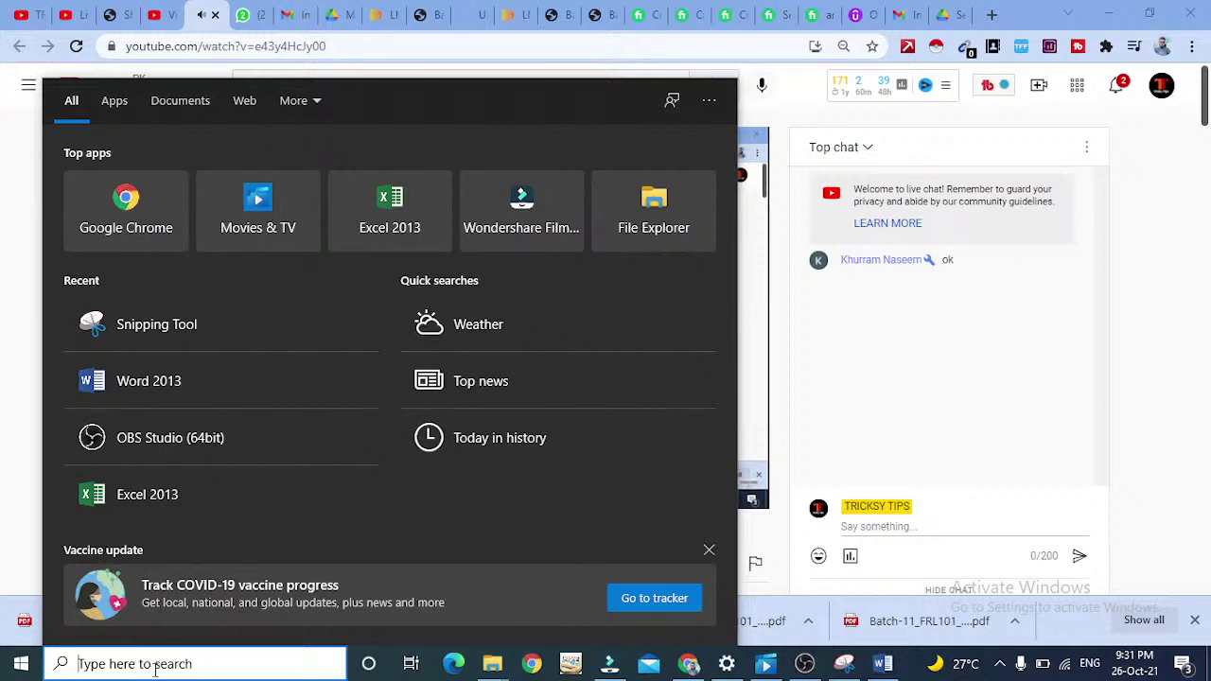
{"action": "type", "text": "a"}
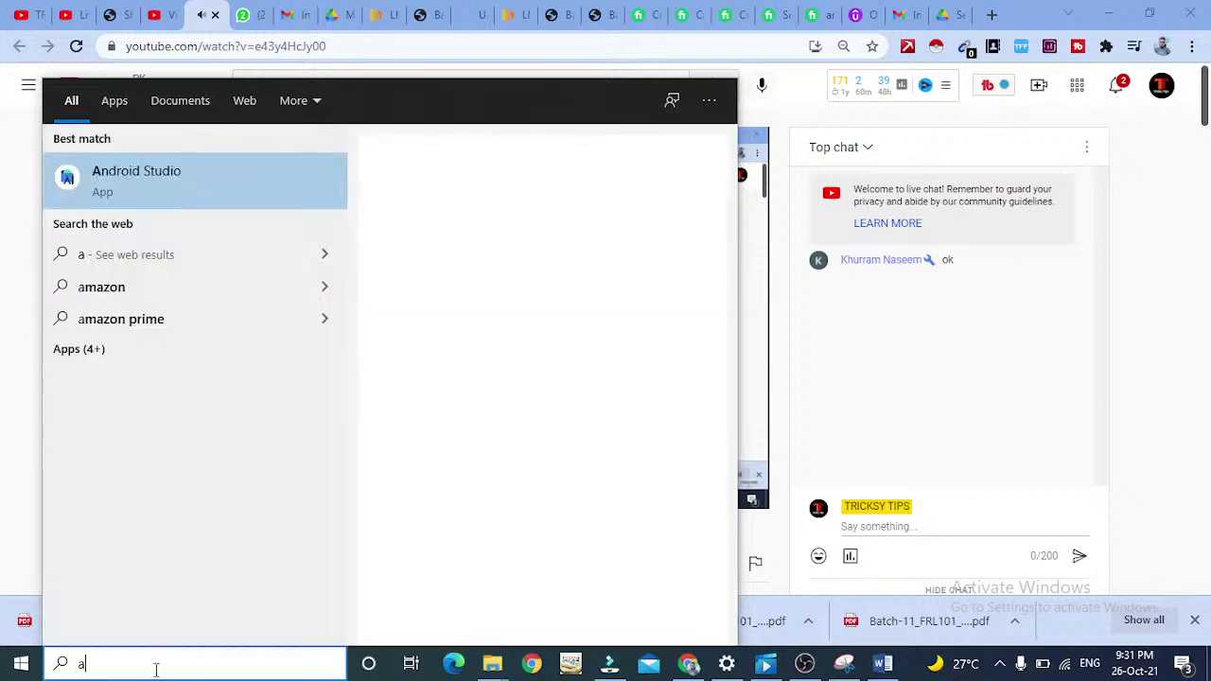
{"action": "key", "text": "BackSpace"}
{"action": "type", "text": "mi"}
{"action": "key", "text": "BackSpace"}
{"action": "key", "text": "BackSpace"}
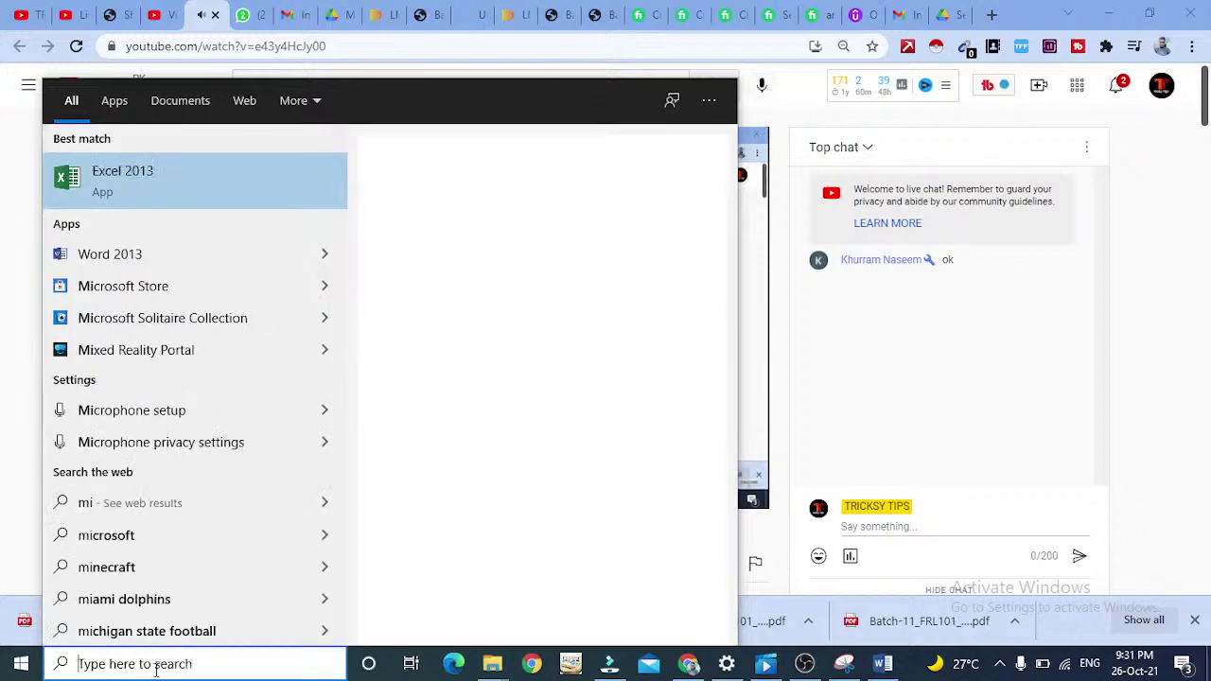
{"action": "type", "text": "excel"}
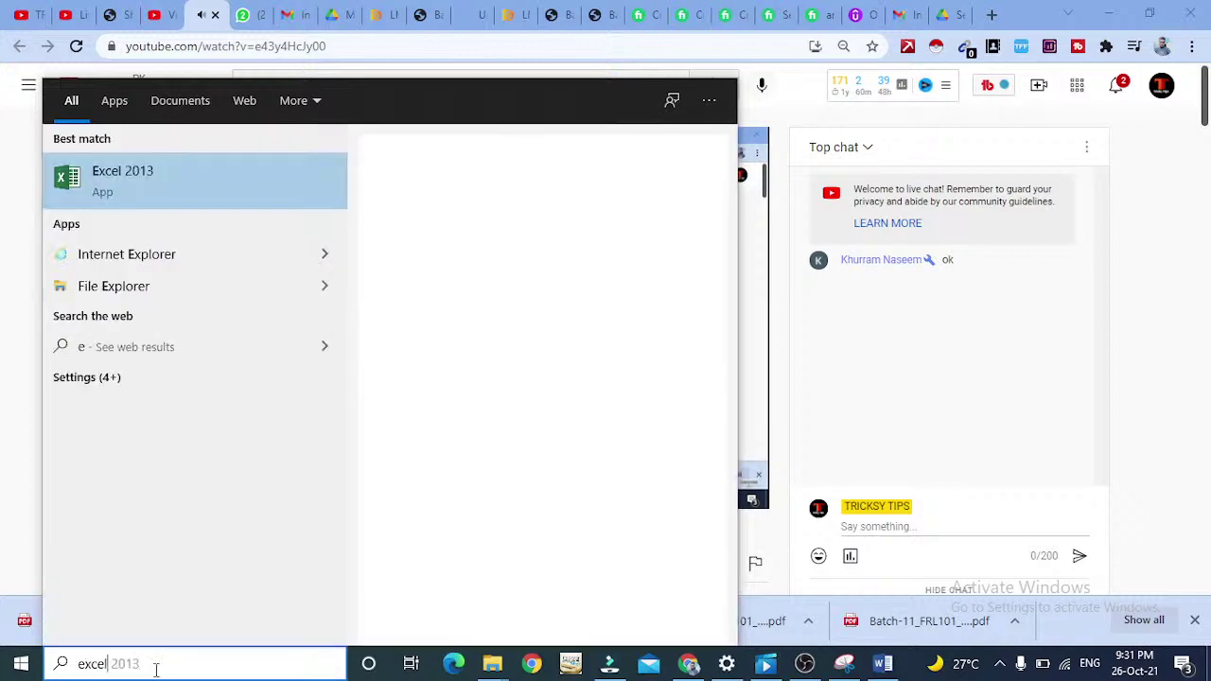
Step: Launch Excel 2013, close the Office activation notice and choose the blank workbook
{"action": "left_click", "coordinate": [124, 177]}
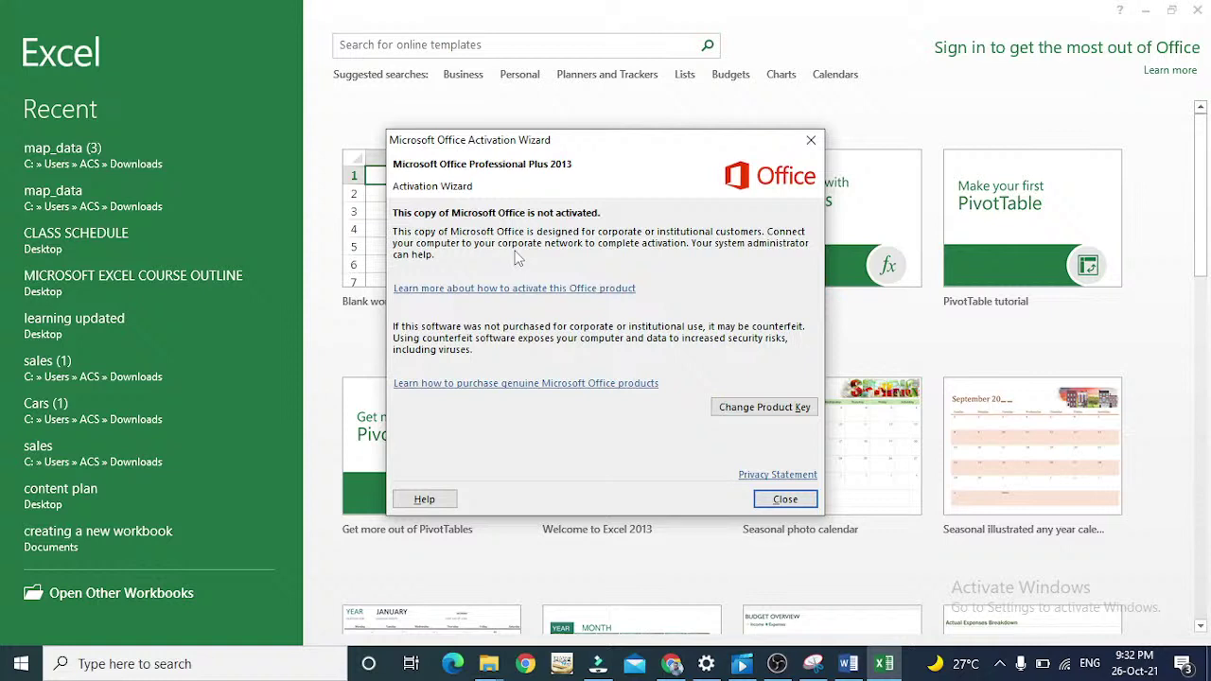
{"action": "left_click", "coordinate": [811, 140]}
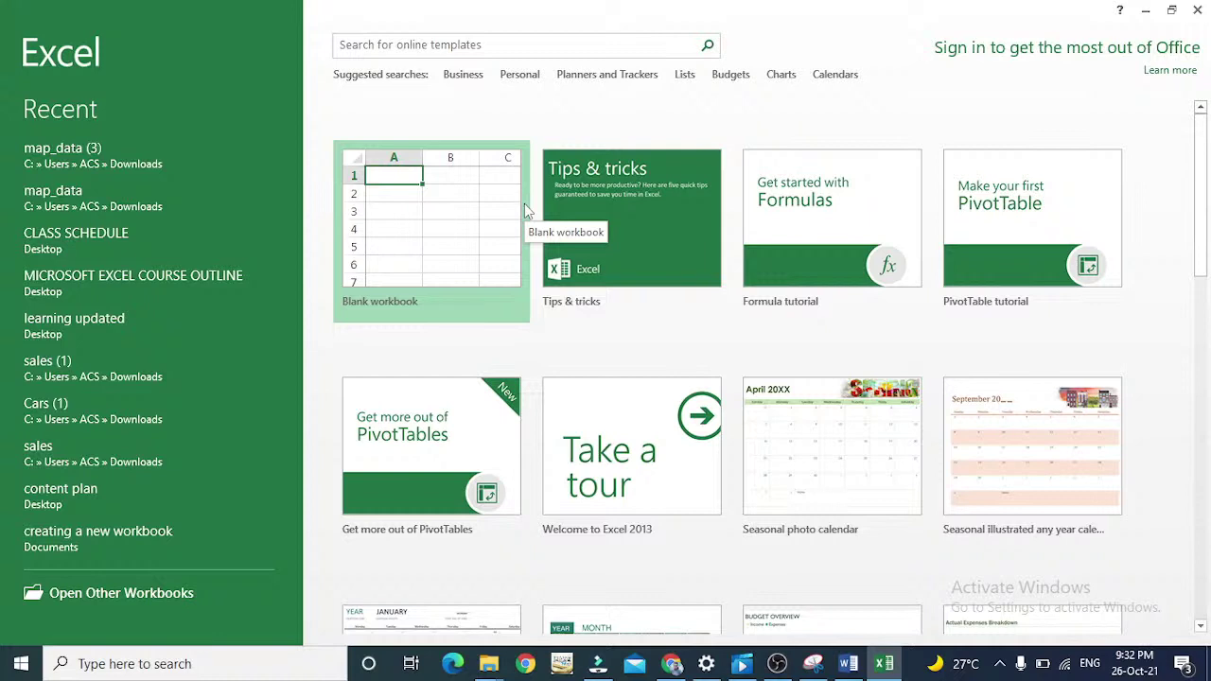
{"action": "left_click", "coordinate": [400, 241]}
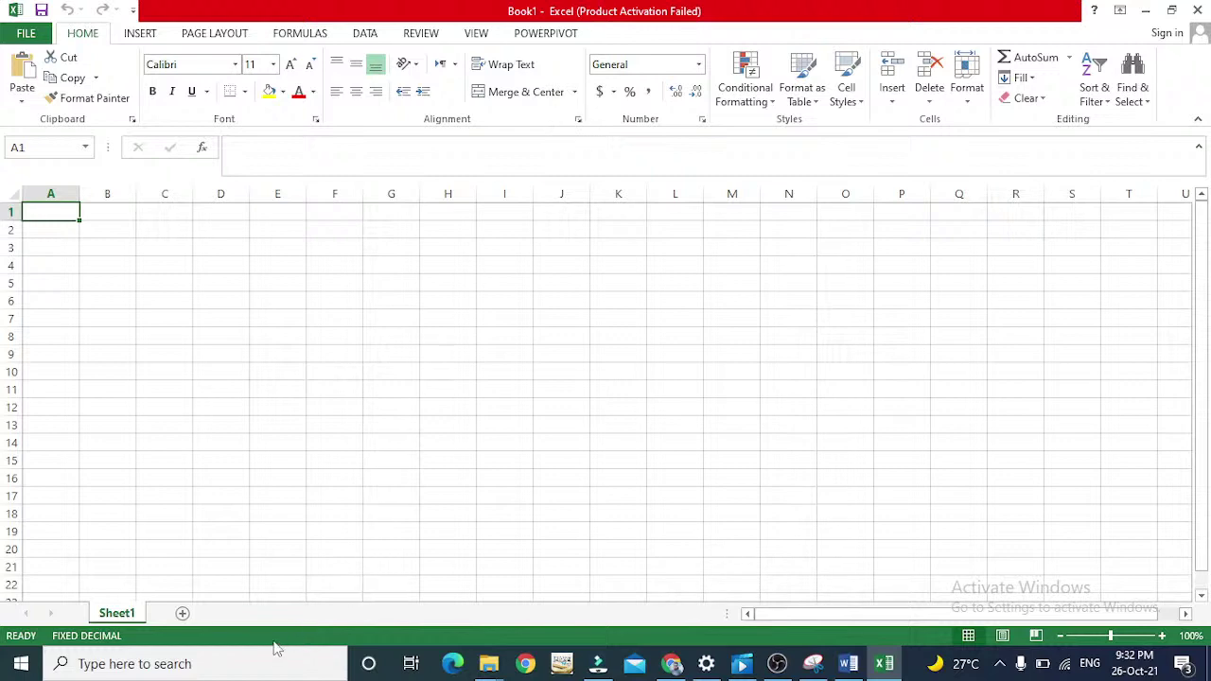
Step: Select cells B1 and B2 in the empty Sheet1 of Book1
{"action": "left_click", "coordinate": [116, 220]}
{"action": "left_click", "coordinate": [113, 230]}
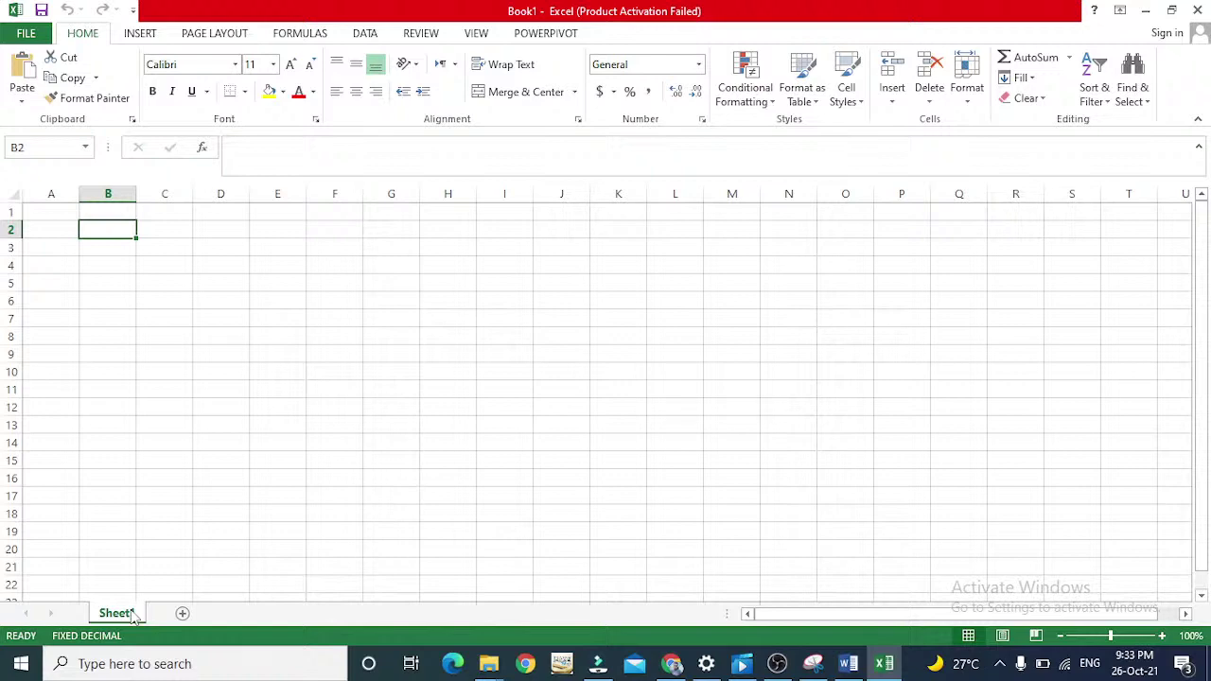
Step: Enter 'work book' in cell B3 and make it bold
{"action": "key", "text": "Down"}
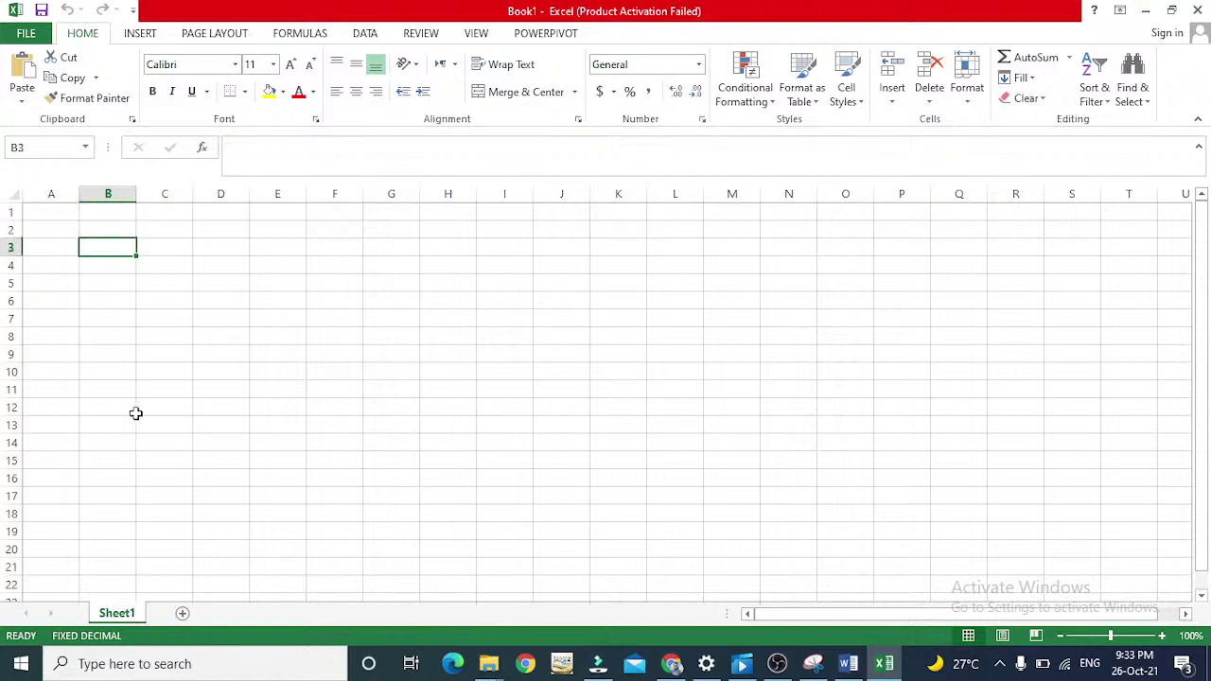
{"action": "type", "text": "work"}
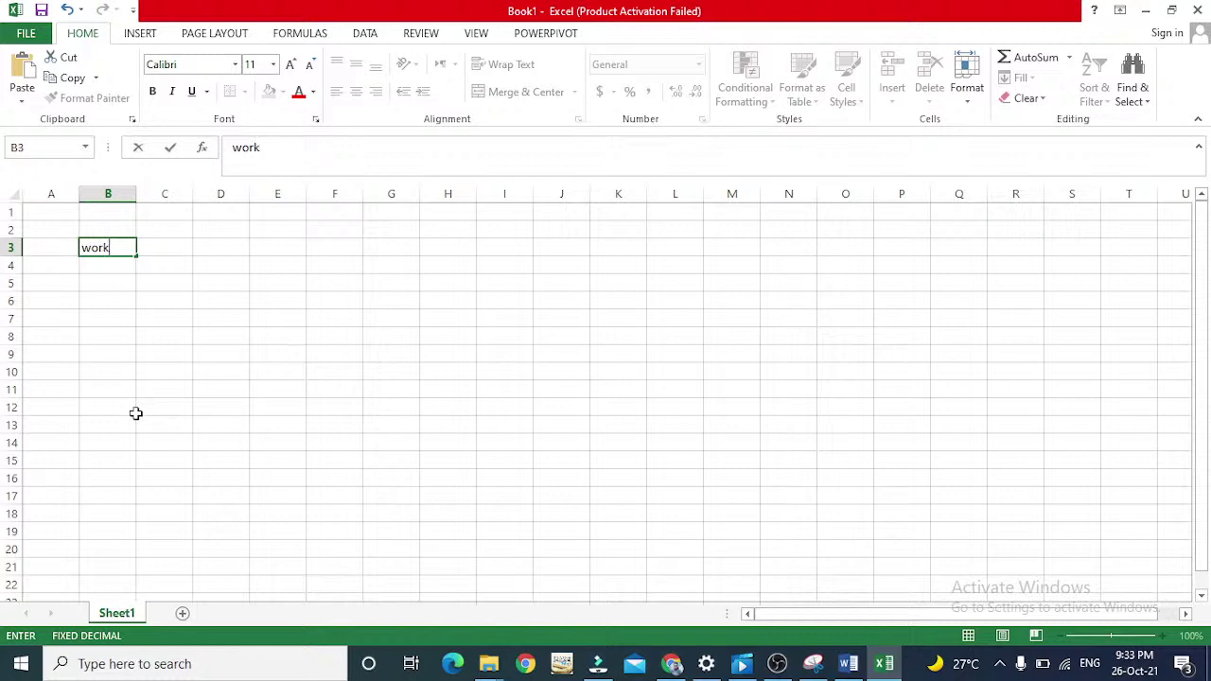
{"action": "type", "text": " book"}
{"action": "key", "text": "Return"}
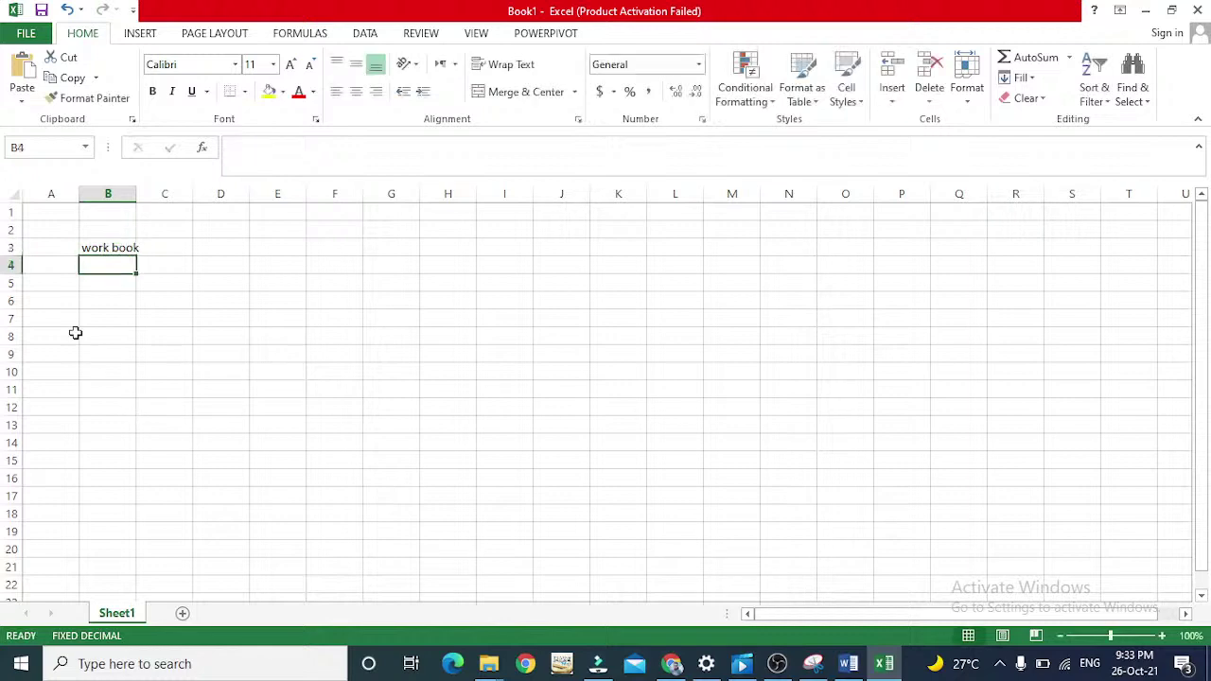
{"action": "left_click", "coordinate": [23, 211]}
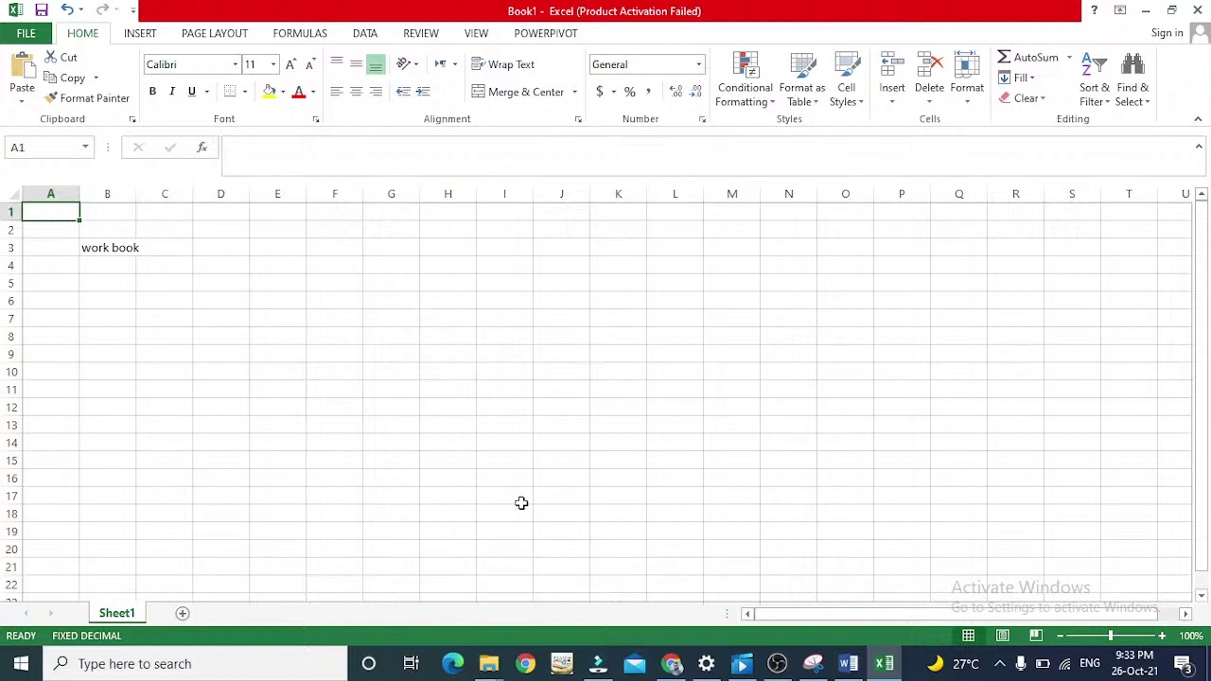
{"action": "left_click", "coordinate": [95, 254]}
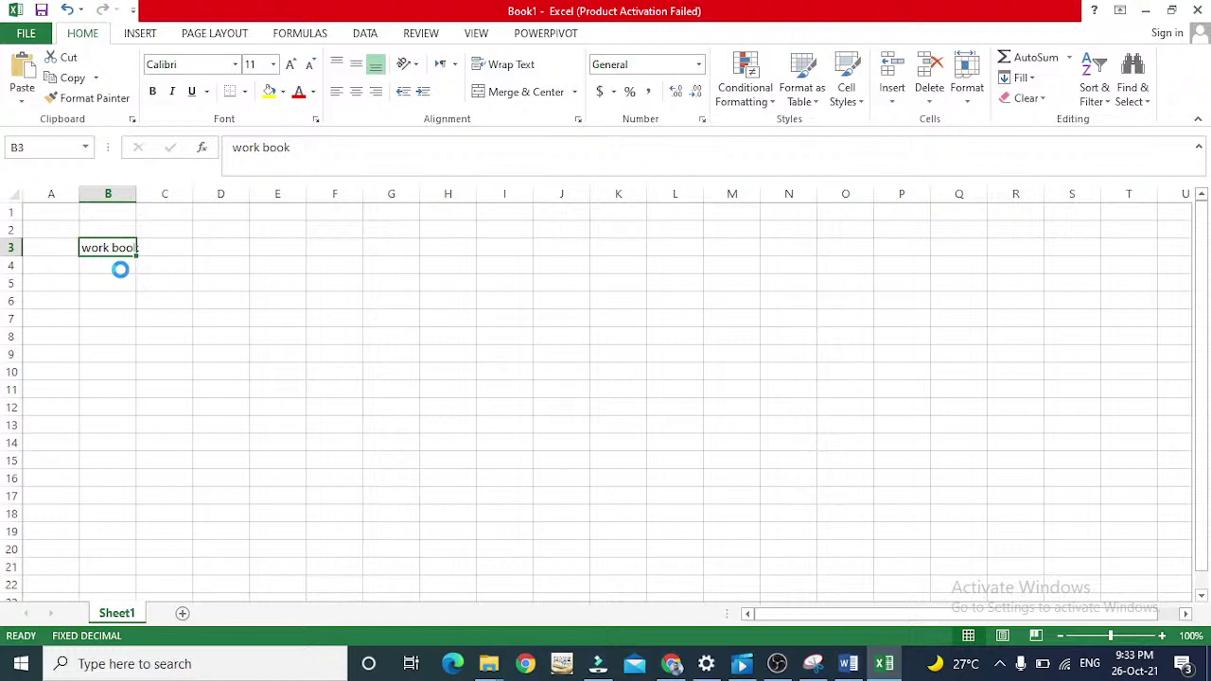
{"action": "key", "text": "ctrl+b"}
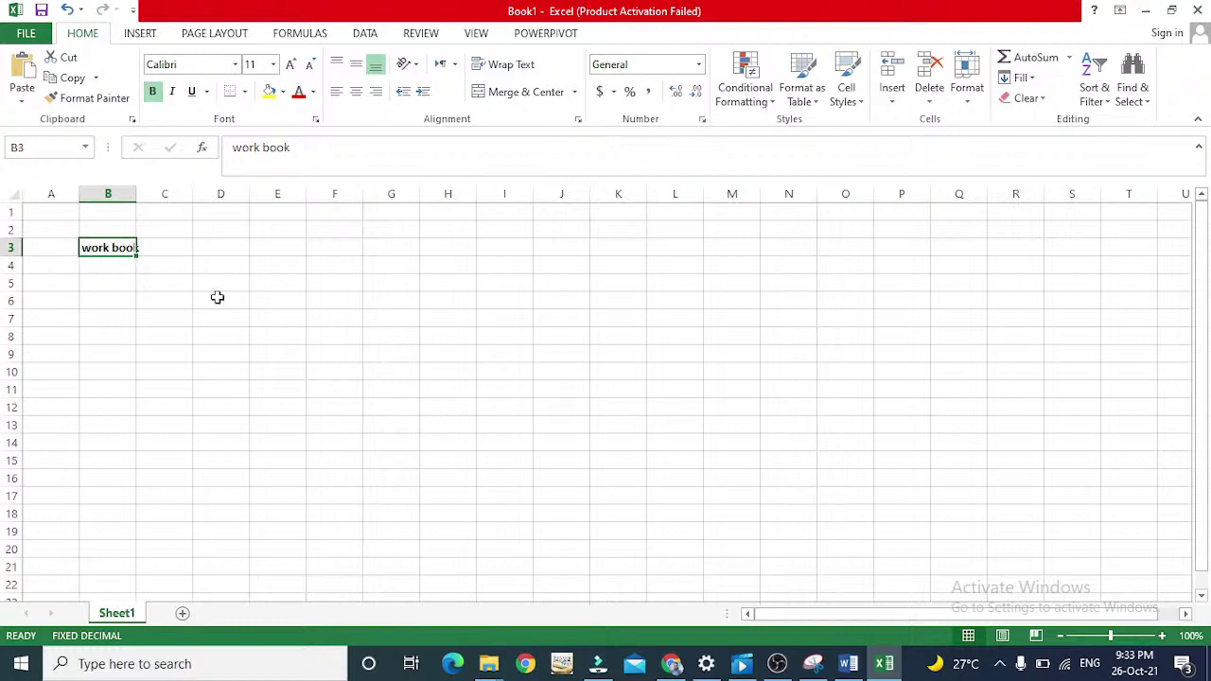
{"action": "left_click", "coordinate": [152, 252]}
{"action": "left_click", "coordinate": [112, 278]}
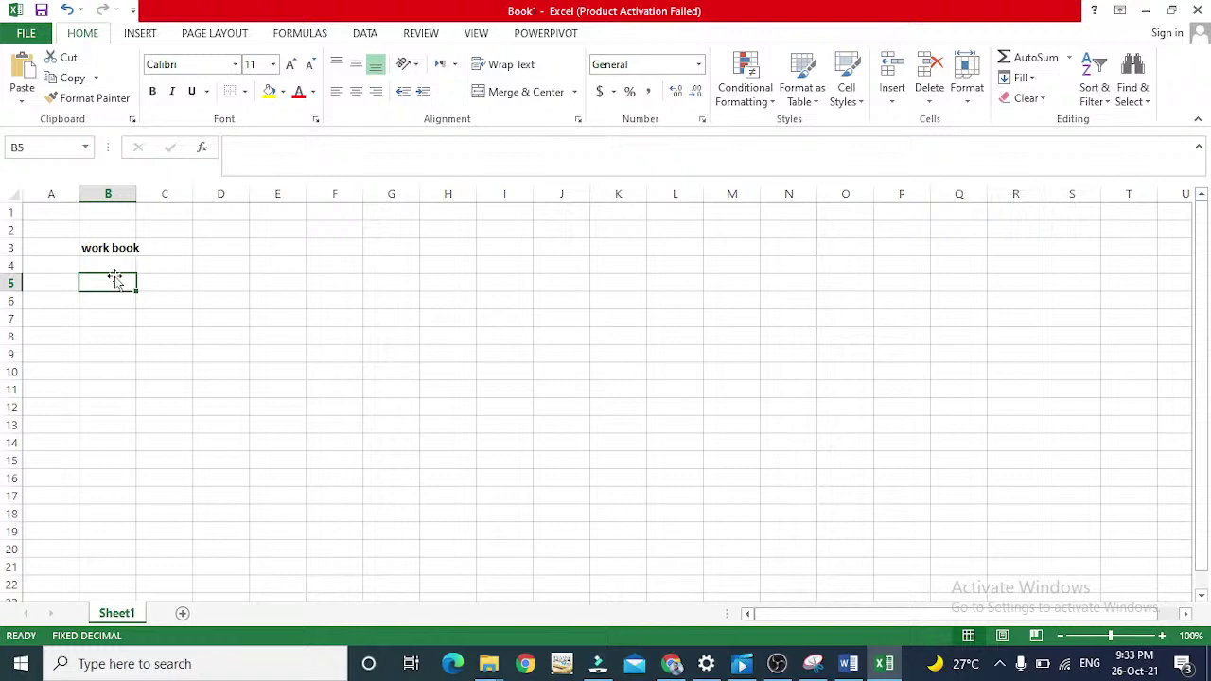
{"action": "double_click", "coordinate": [114, 279]}
{"action": "key", "text": "Escape"}
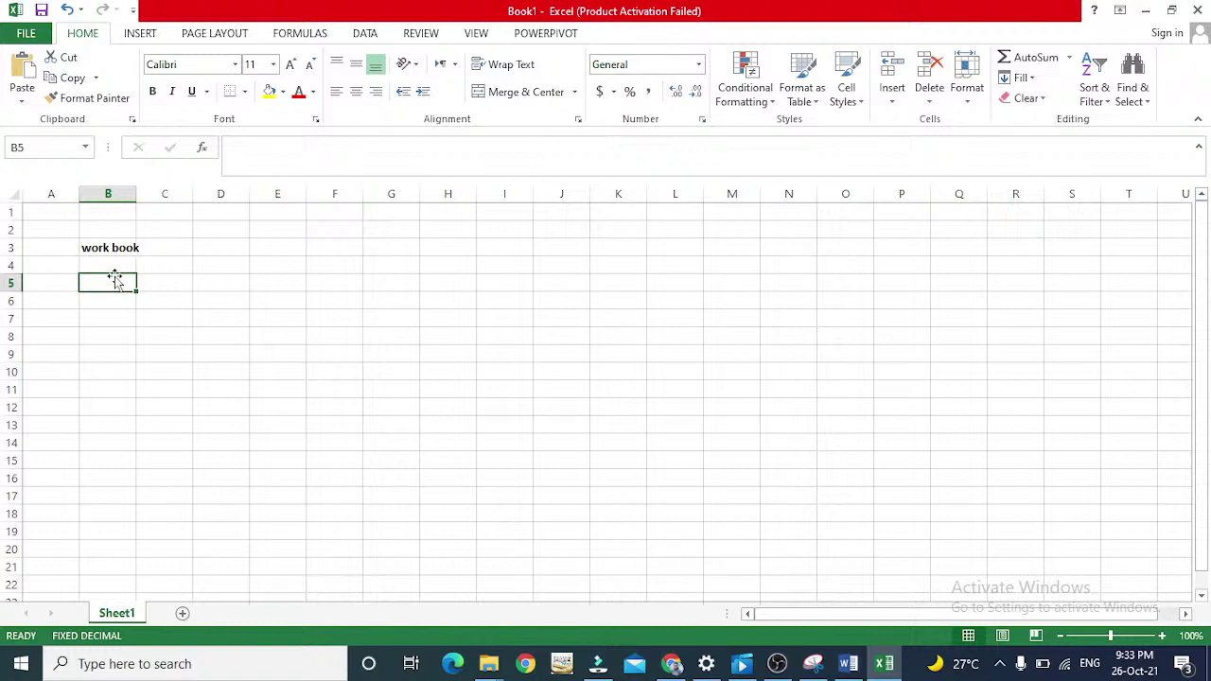
Step: Launch Excel 2013 again from Windows search and create blank workbook Book2
{"action": "left_click", "coordinate": [27, 38]}
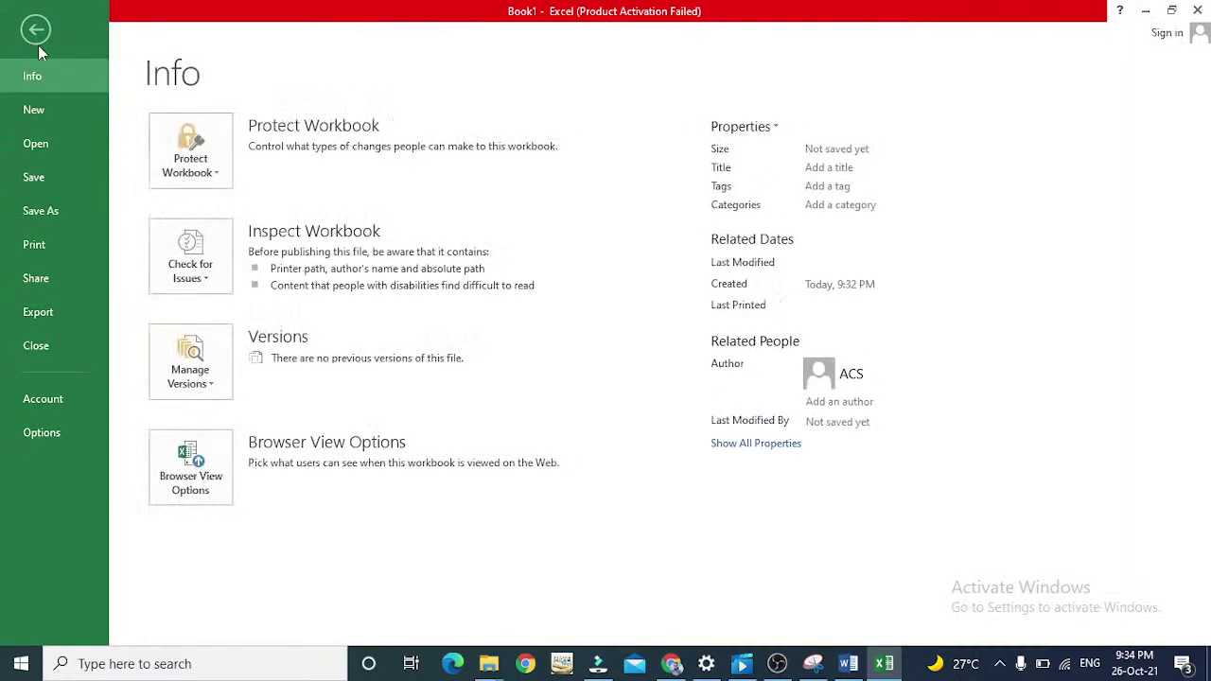
{"action": "left_click", "coordinate": [142, 663]}
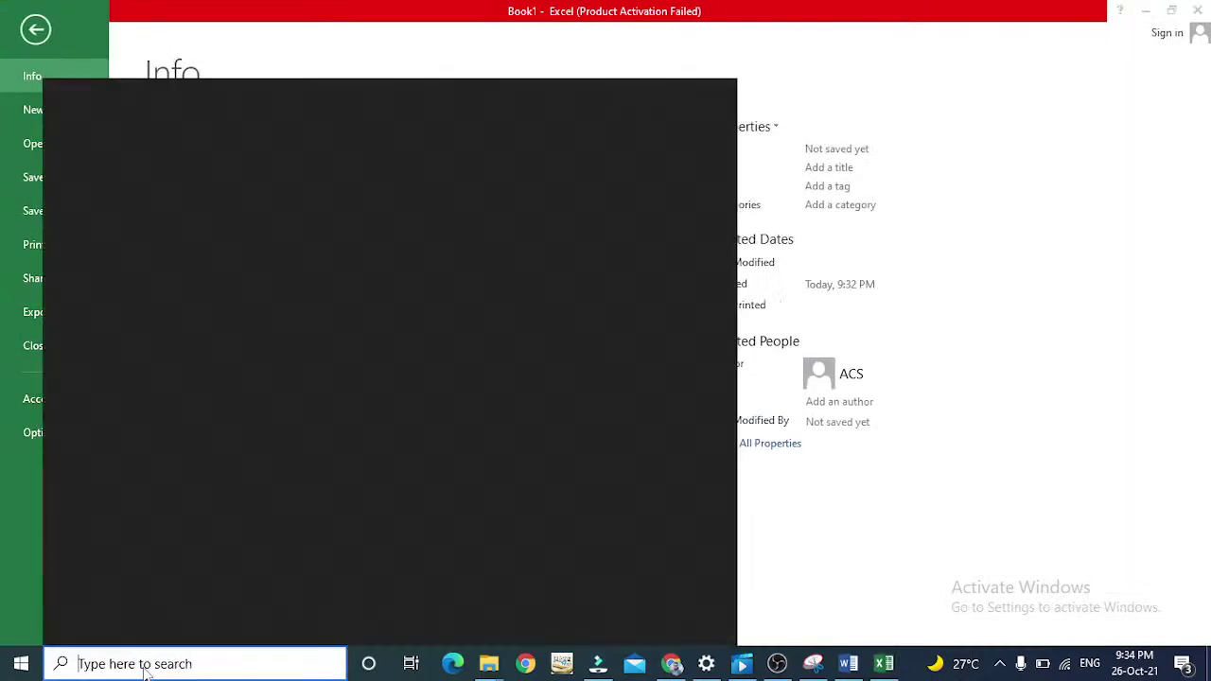
{"action": "type", "text": "excel"}
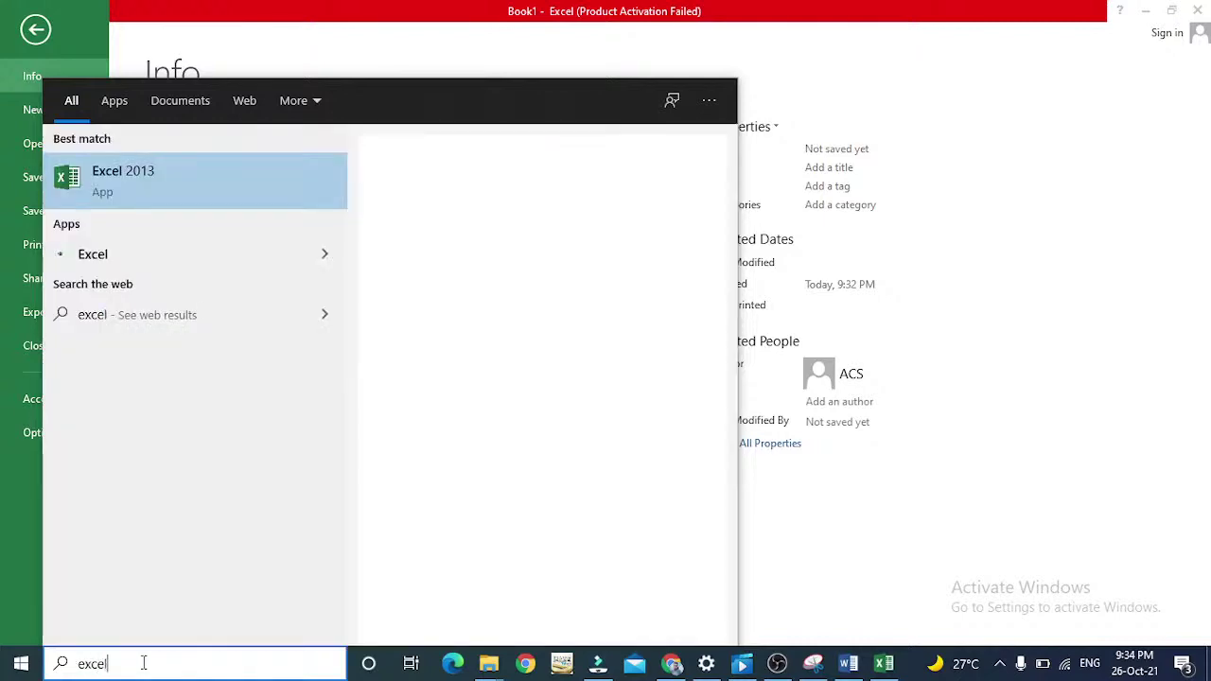
{"action": "left_click", "coordinate": [116, 182]}
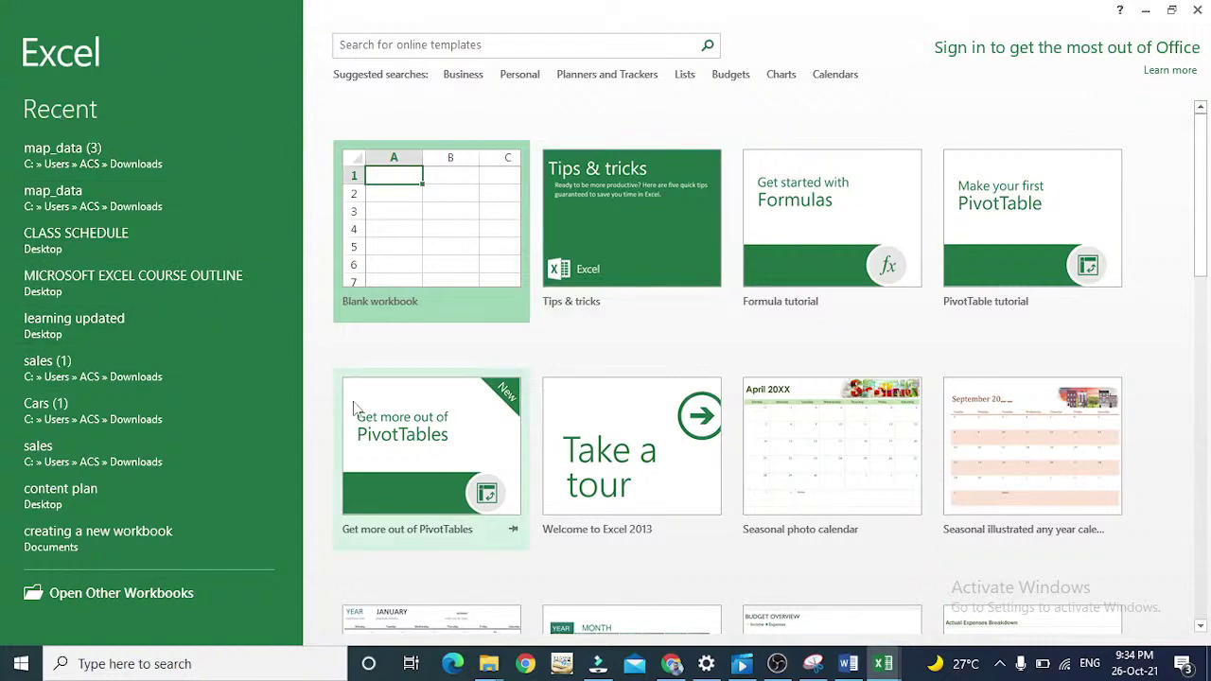
{"action": "left_click", "coordinate": [414, 260]}
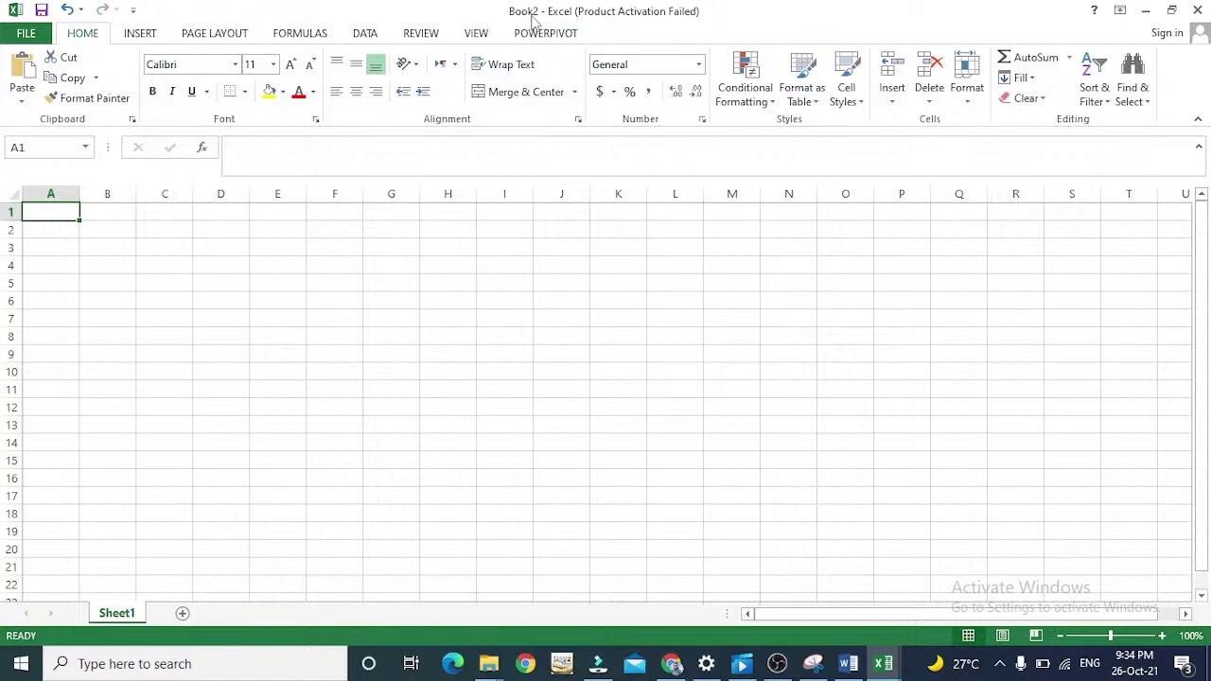
Step: Type the note 'to save a workbook' into cell C3 and make it bold
{"action": "left_click", "coordinate": [172, 243]}
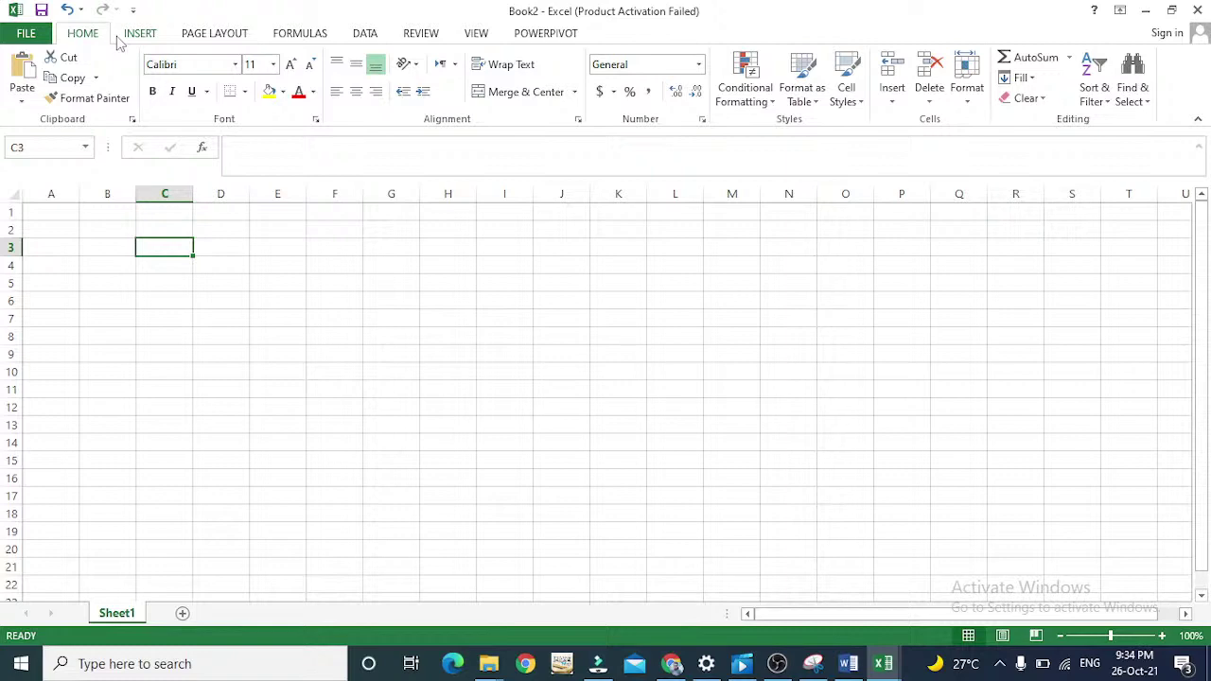
{"action": "key", "text": "F12"}
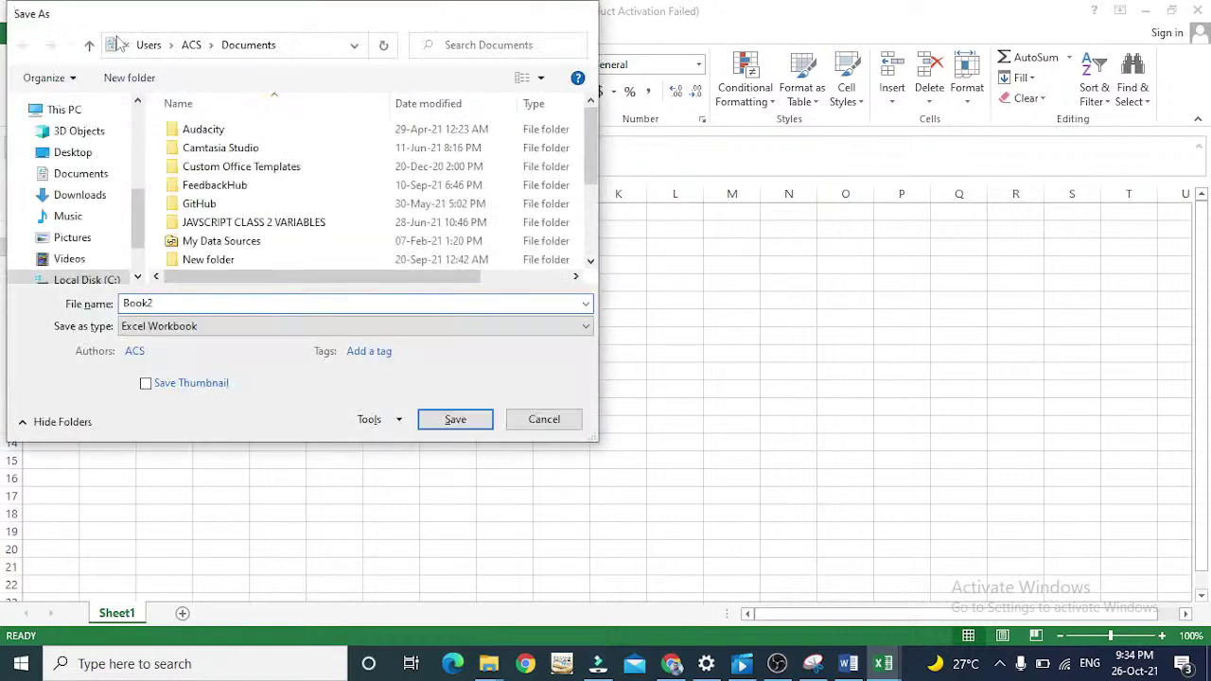
{"action": "key", "text": "Escape"}
{"action": "type", "text": "to sav"}
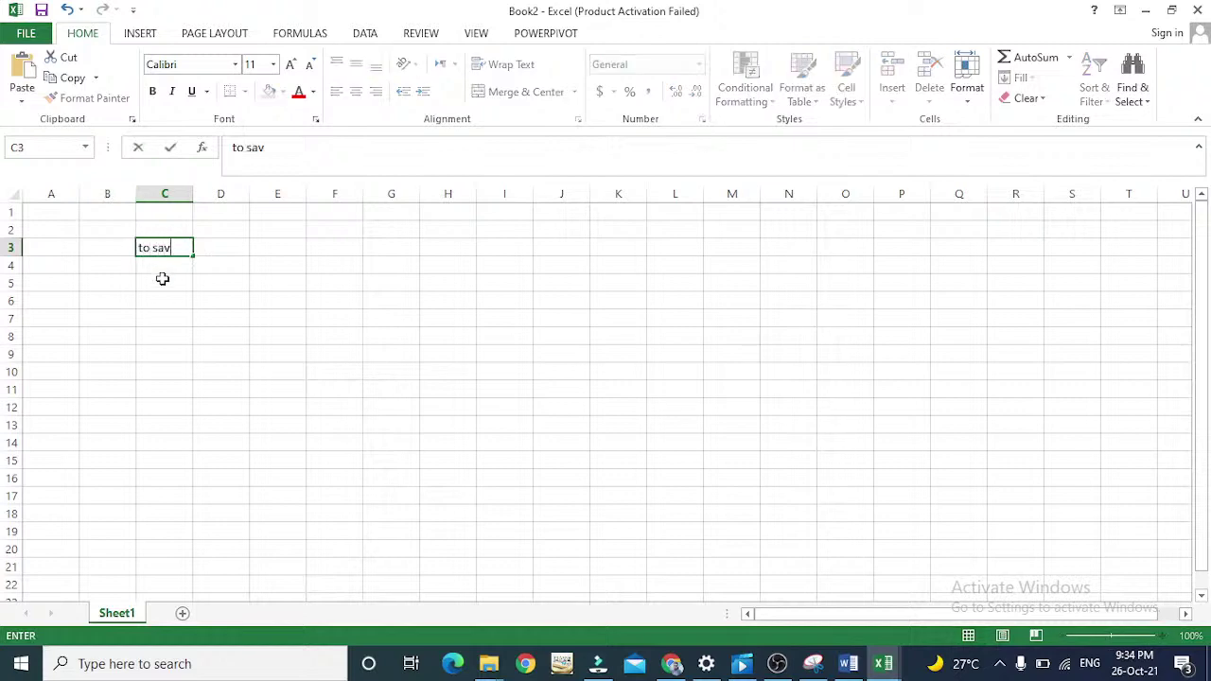
{"action": "type", "text": "e a workbook"}
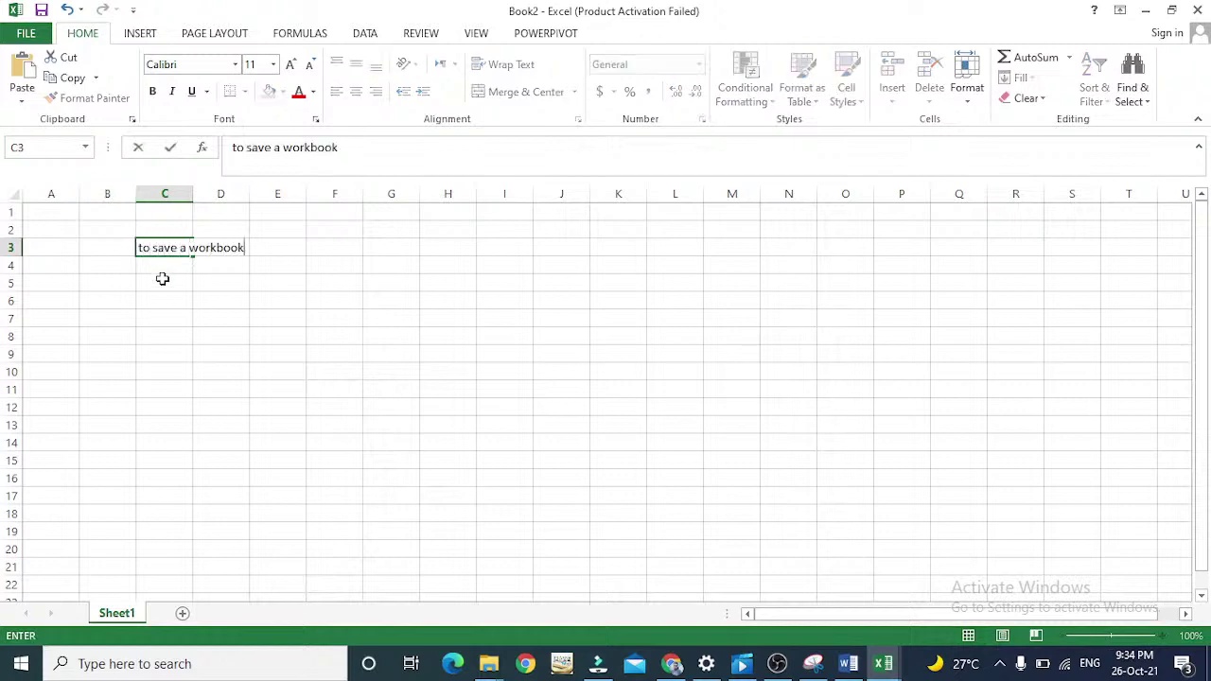
{"action": "key", "text": "ctrl+Return"}
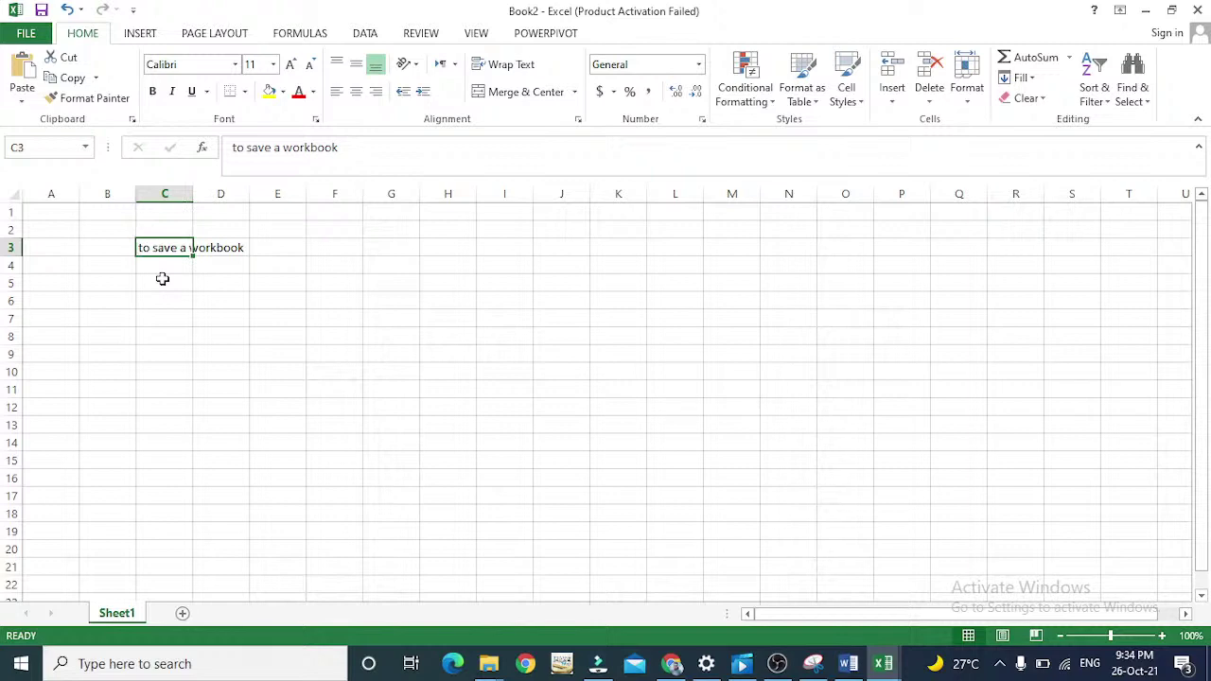
{"action": "key", "text": "ctrl+b"}
{"action": "key", "text": "Return"}
{"action": "key", "text": "Return"}
{"action": "key", "text": "Return"}
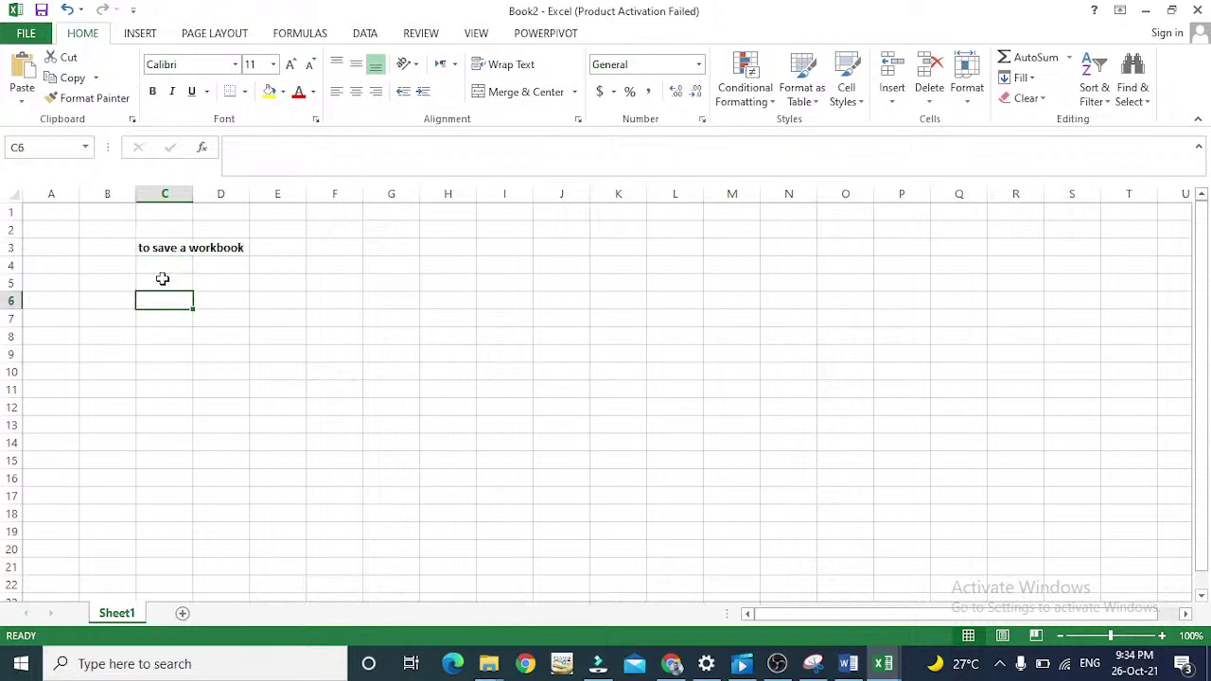
Step: Save the workbook to the Desktop as 'my first workbook'
{"action": "left_click", "coordinate": [42, 11]}
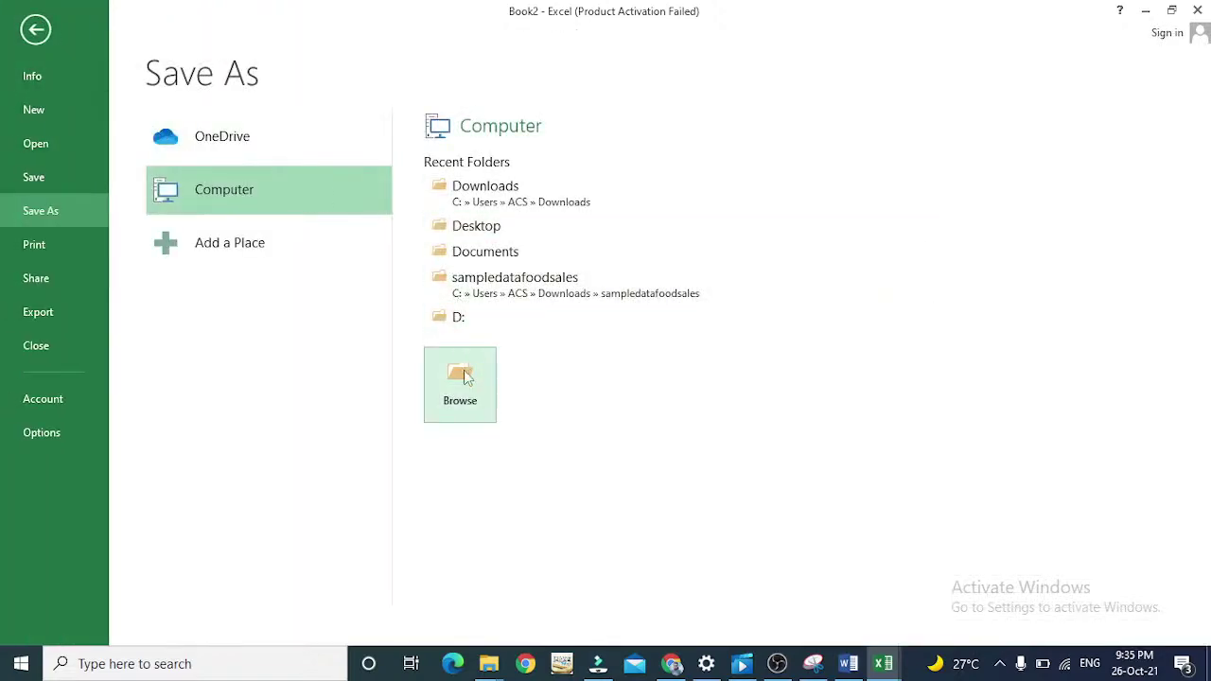
{"action": "left_click", "coordinate": [478, 228]}
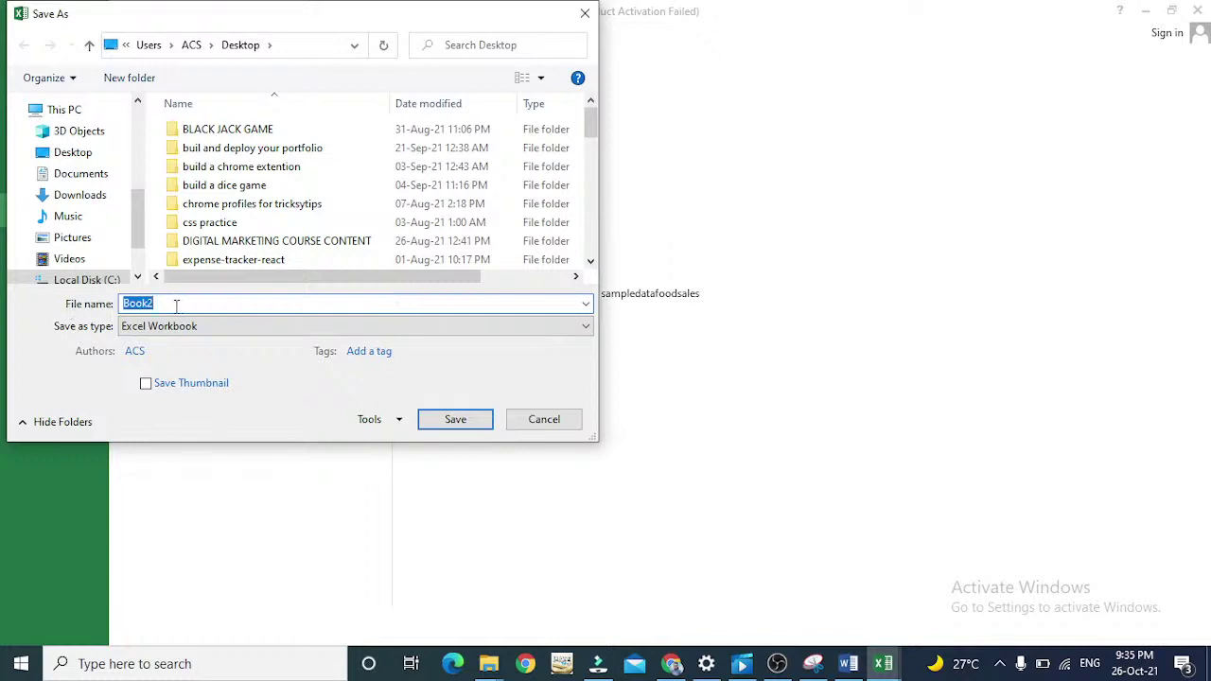
{"action": "type", "text": "my "}
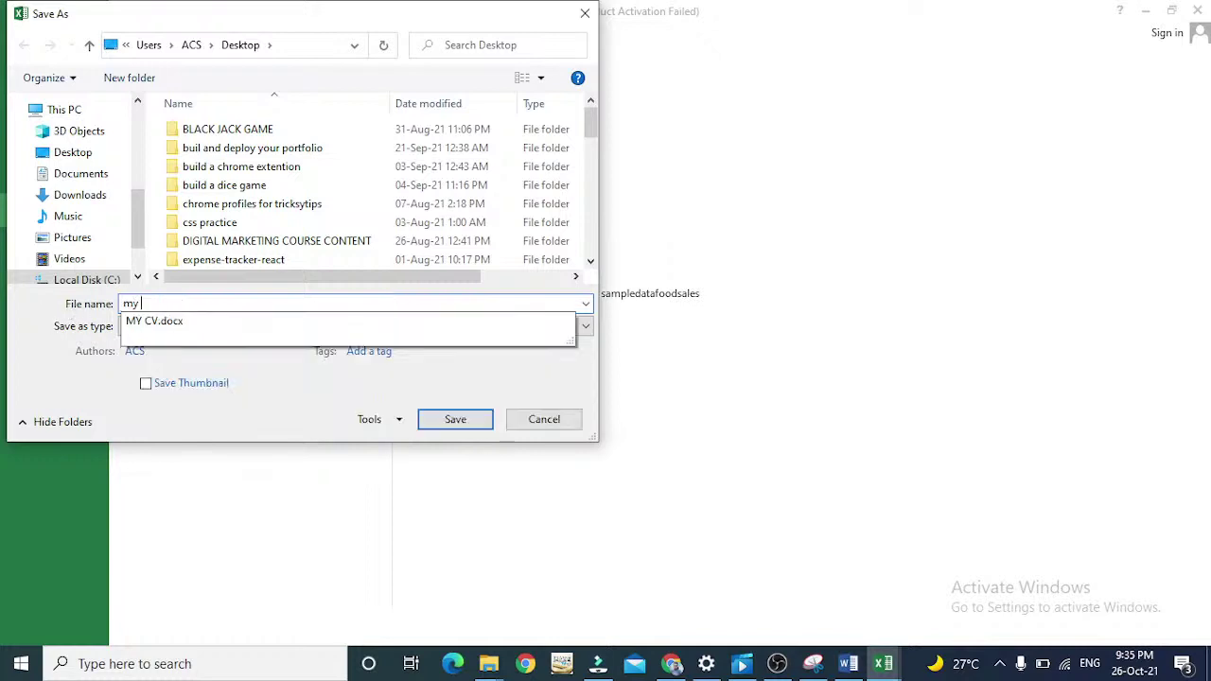
{"action": "type", "text": "first workbook"}
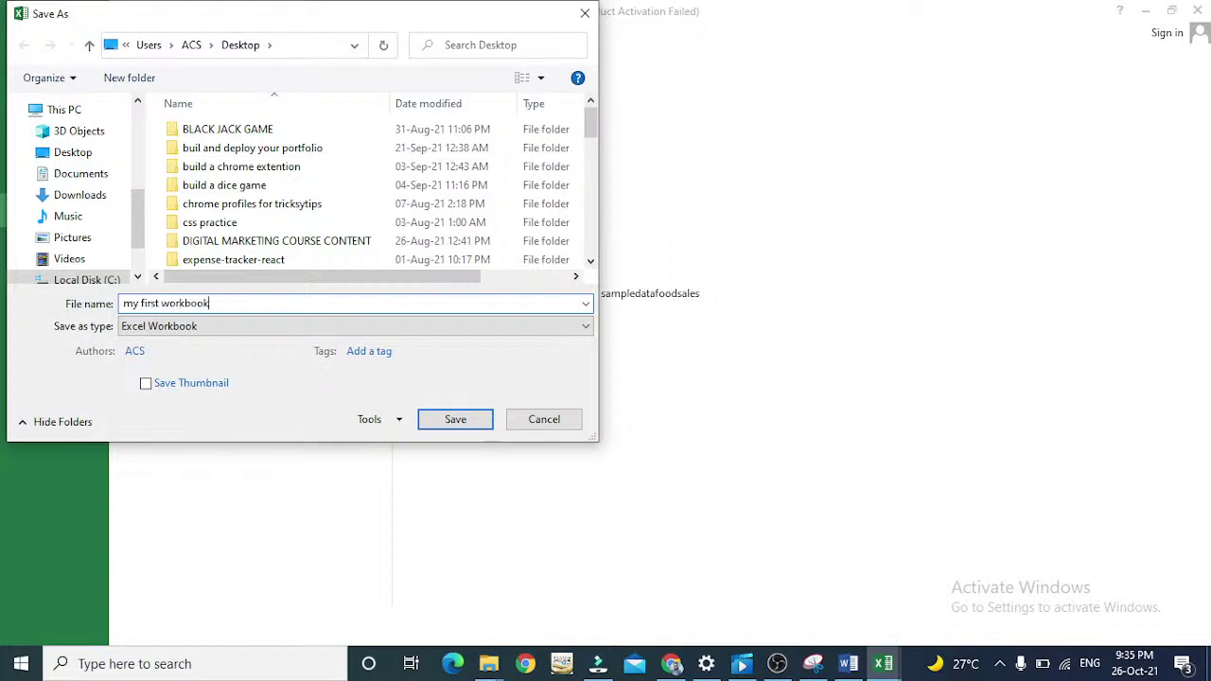
{"action": "key", "text": "Return"}
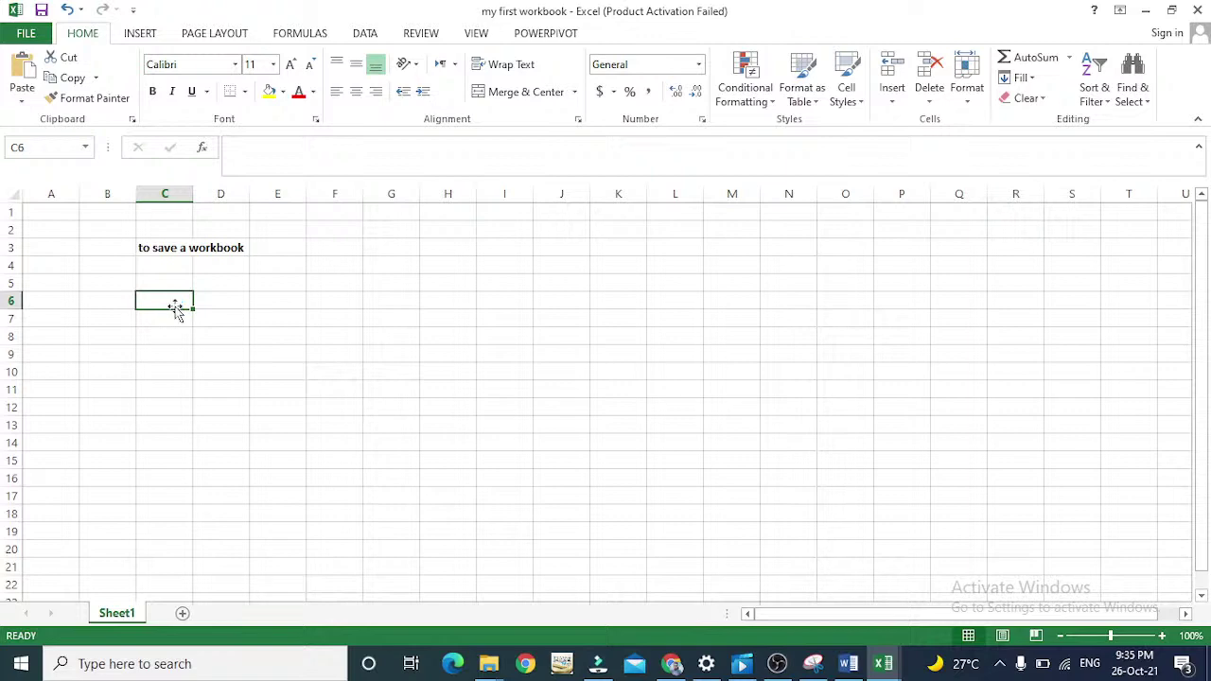
Step: Enter the shortcut 'ctrl +s' in cell C6 beneath the save note
{"action": "key", "text": "Down"}
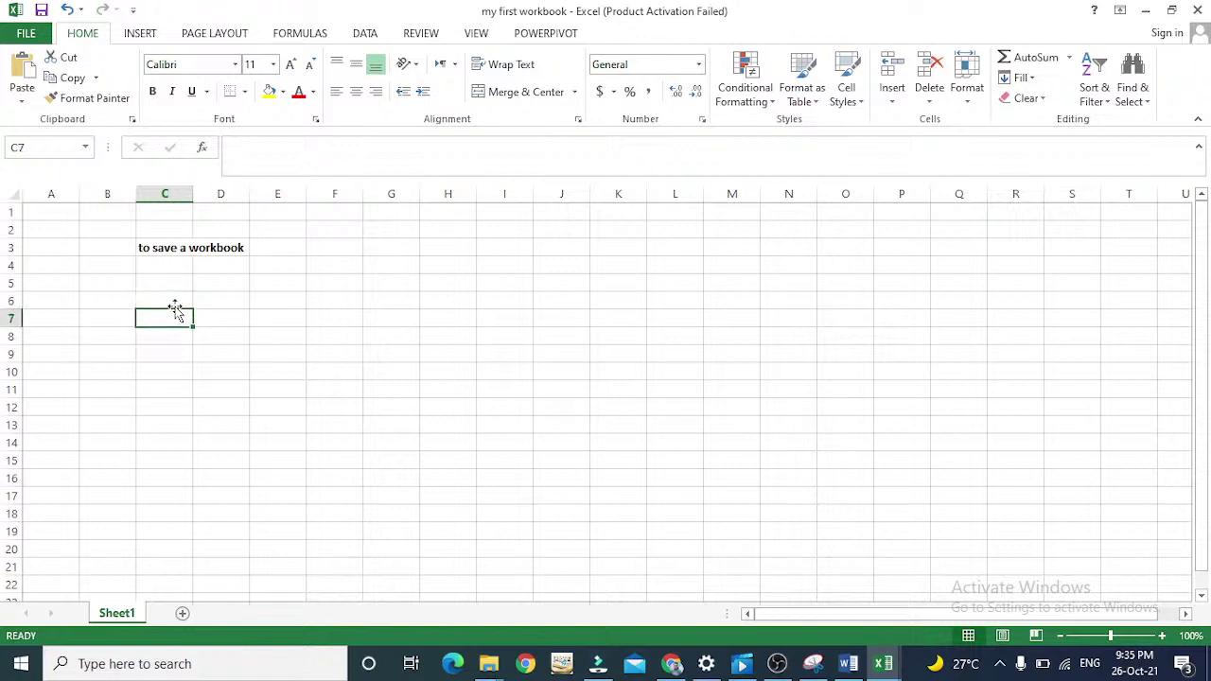
{"action": "key", "text": "Up"}
{"action": "key", "text": "Up"}
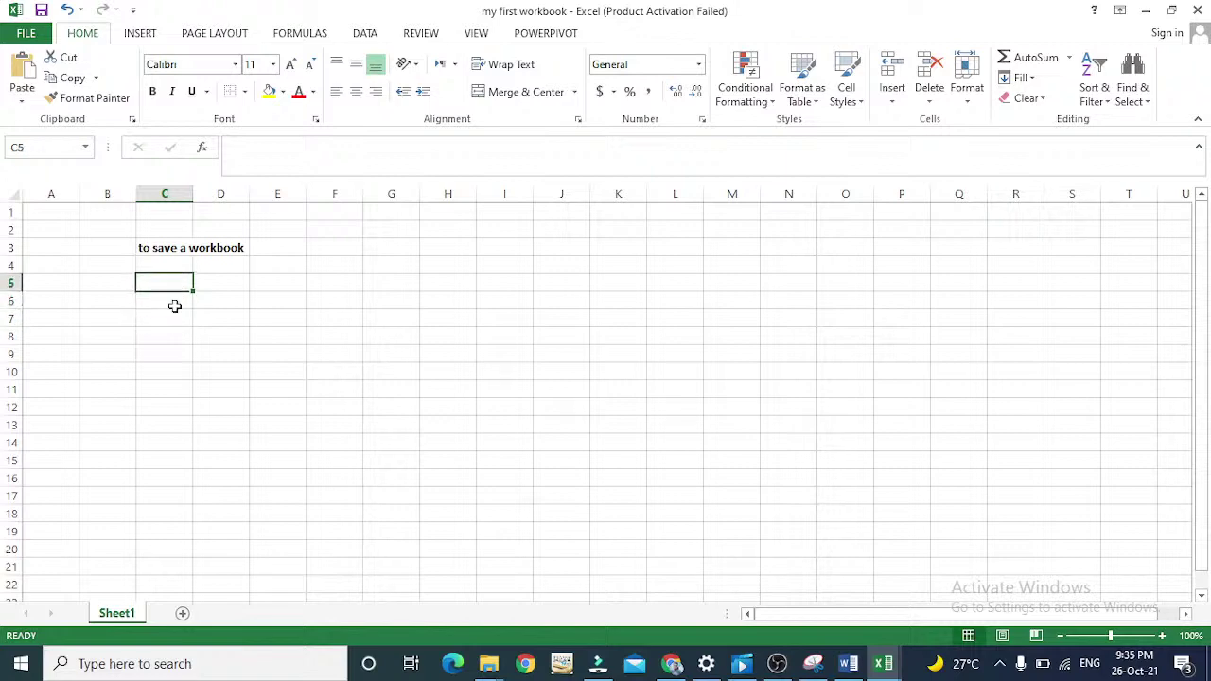
{"action": "key", "text": "Down"}
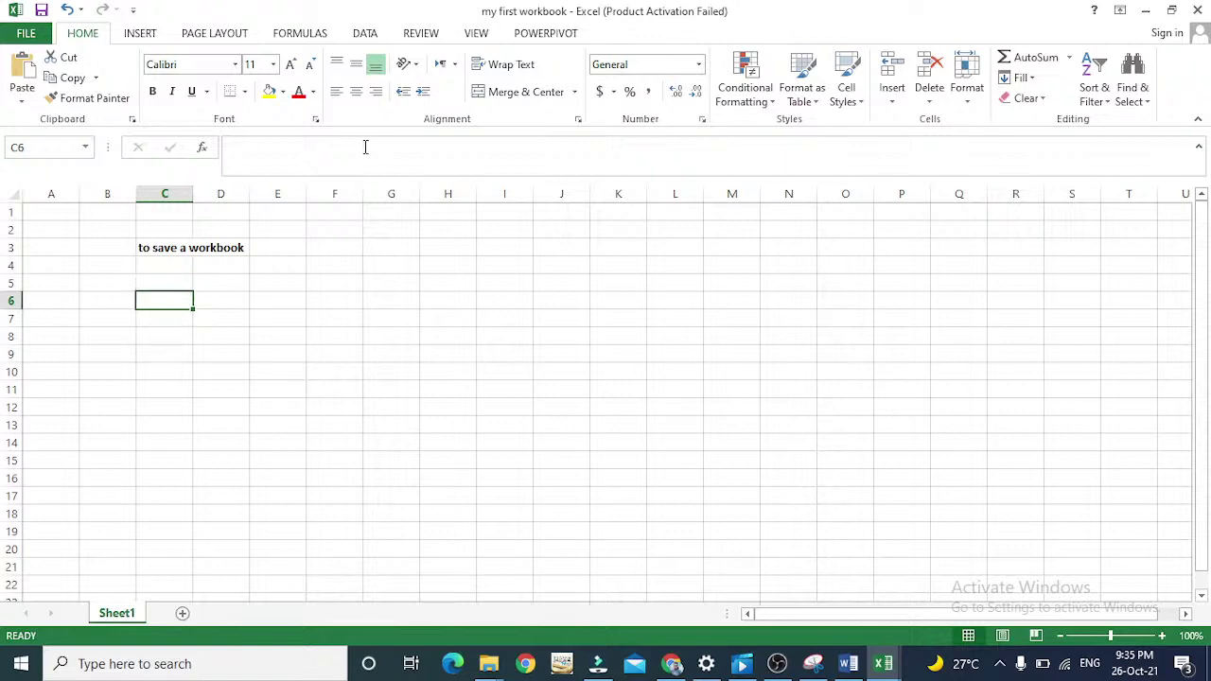
{"action": "type", "text": "ct"}
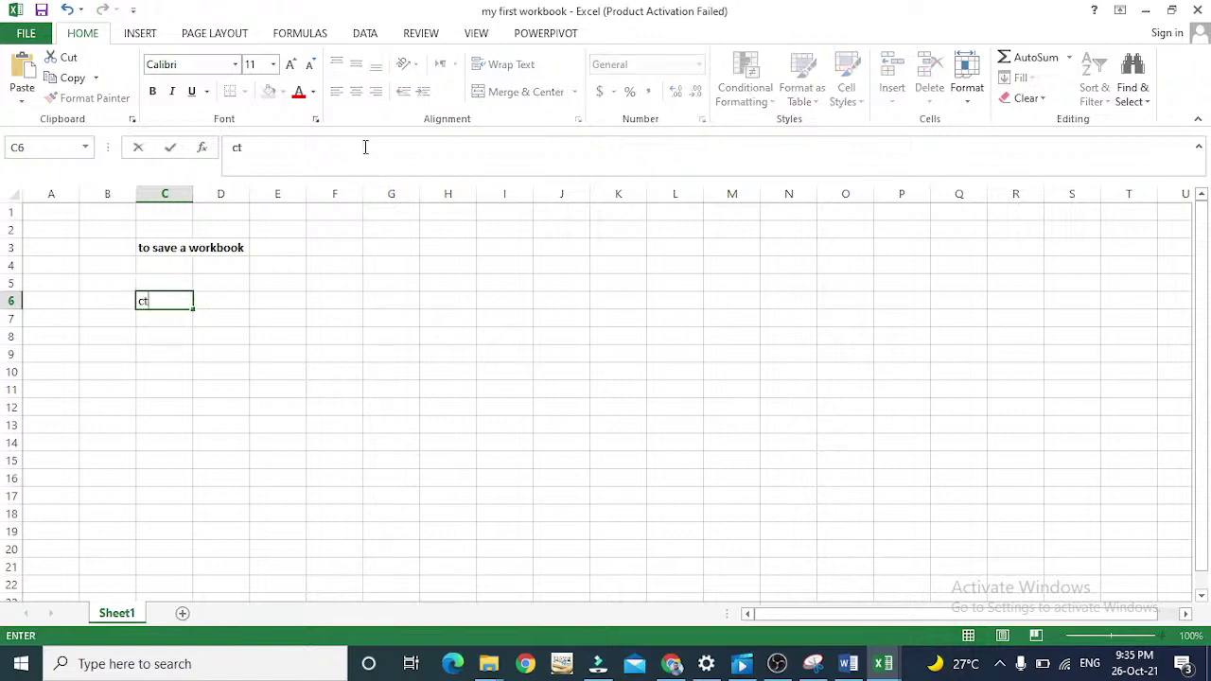
{"action": "type", "text": "rl +s"}
{"action": "key", "text": "Return"}
{"action": "key", "text": "Up"}
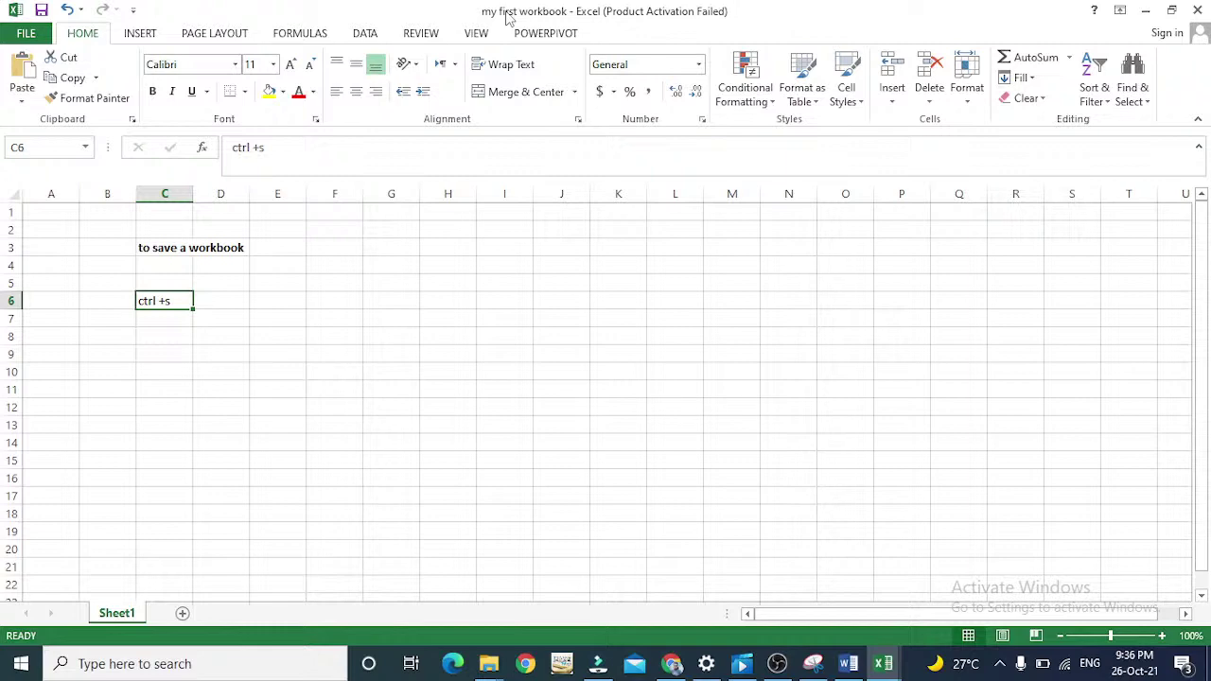
{"action": "key", "text": "Up"}
{"action": "key", "text": "Up"}
{"action": "key", "text": "Down"}
{"action": "key", "text": "Down"}
{"action": "key", "text": "Down"}
{"action": "key", "text": "Down"}
{"action": "key", "text": "Down"}
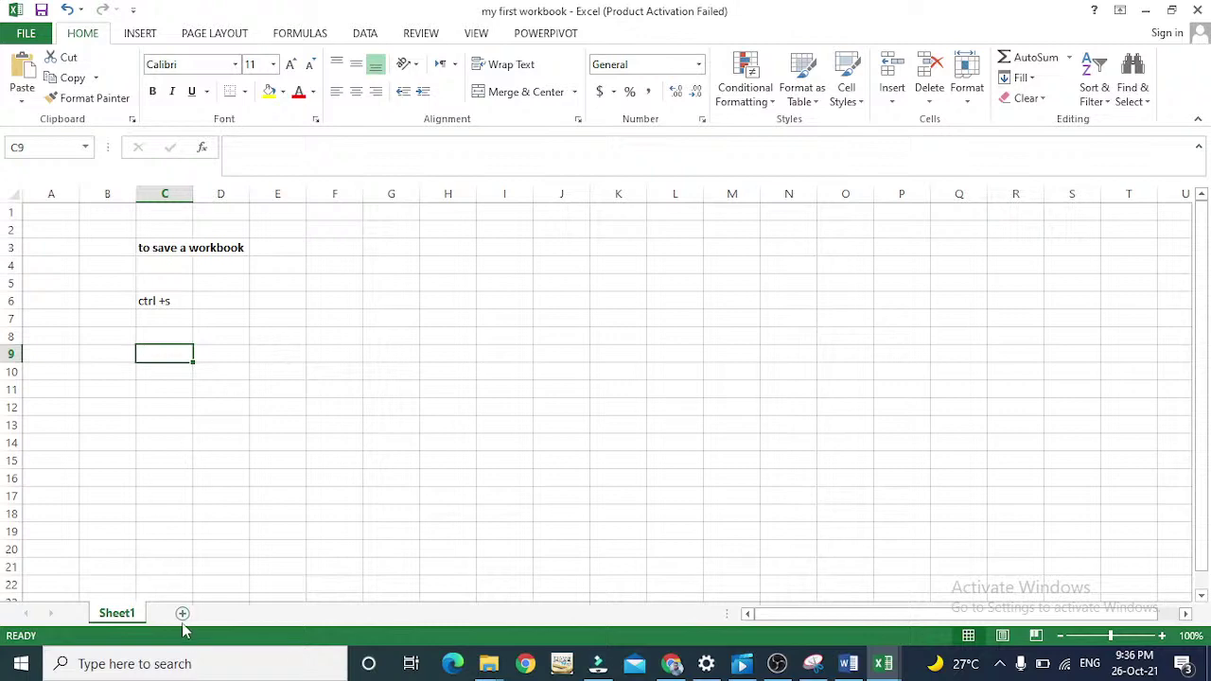
Step: Insert a new worksheet, Sheet2, from the Sheet1 tab's context menu
{"action": "right_click", "coordinate": [116, 616]}
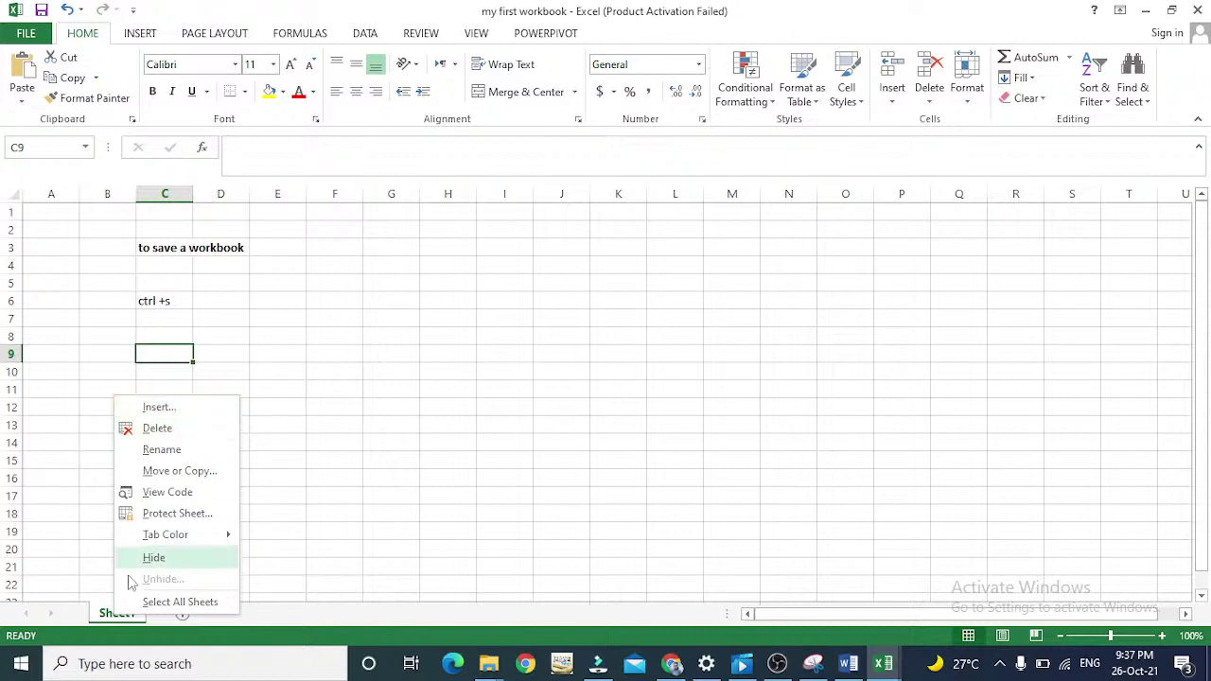
{"action": "right_click", "coordinate": [105, 615]}
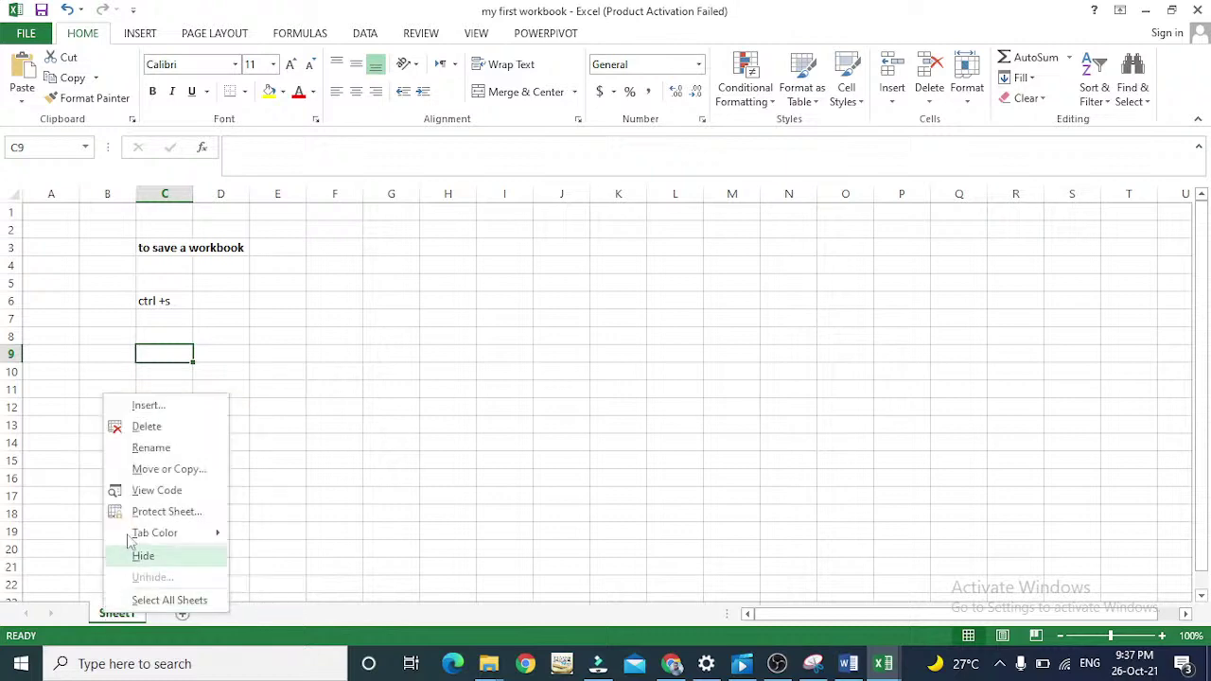
{"action": "left_click", "coordinate": [161, 410]}
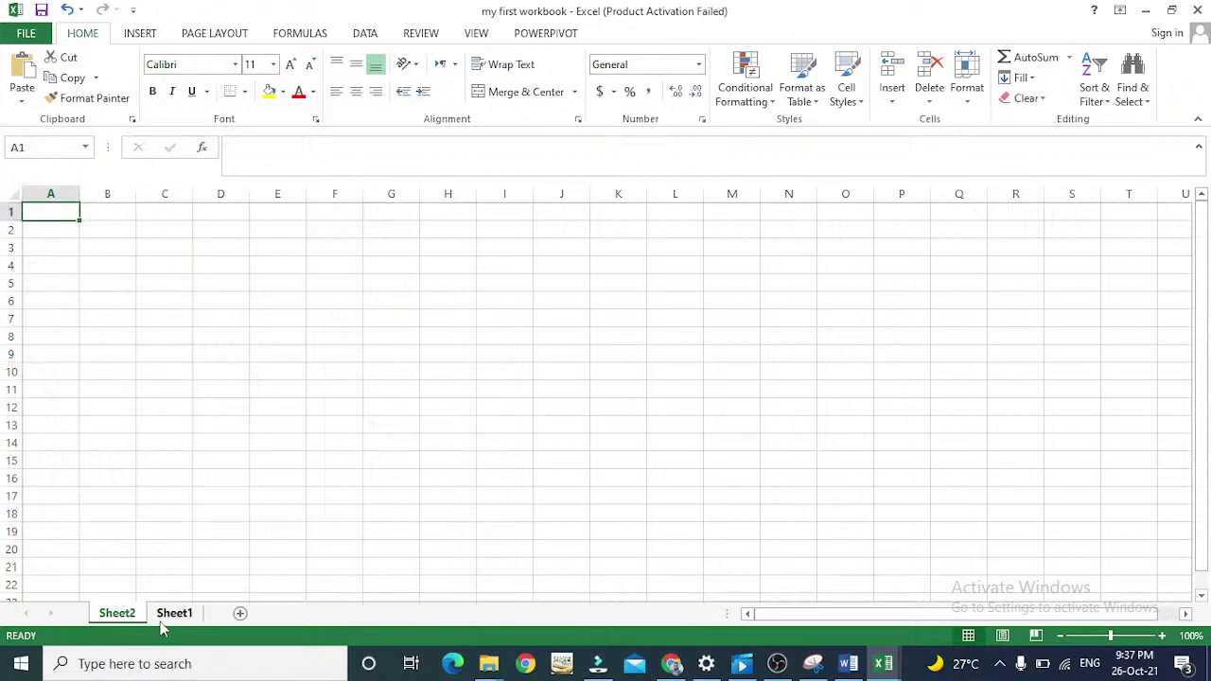
{"action": "left_click", "coordinate": [170, 615]}
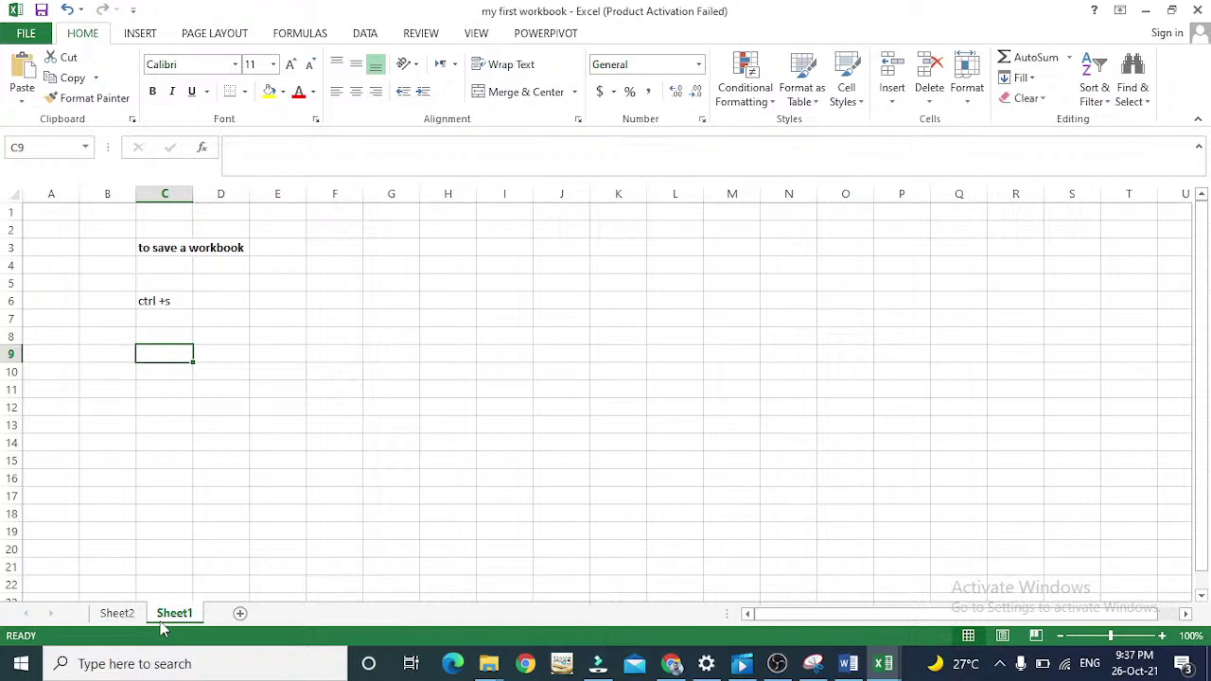
{"action": "left_click", "coordinate": [142, 617]}
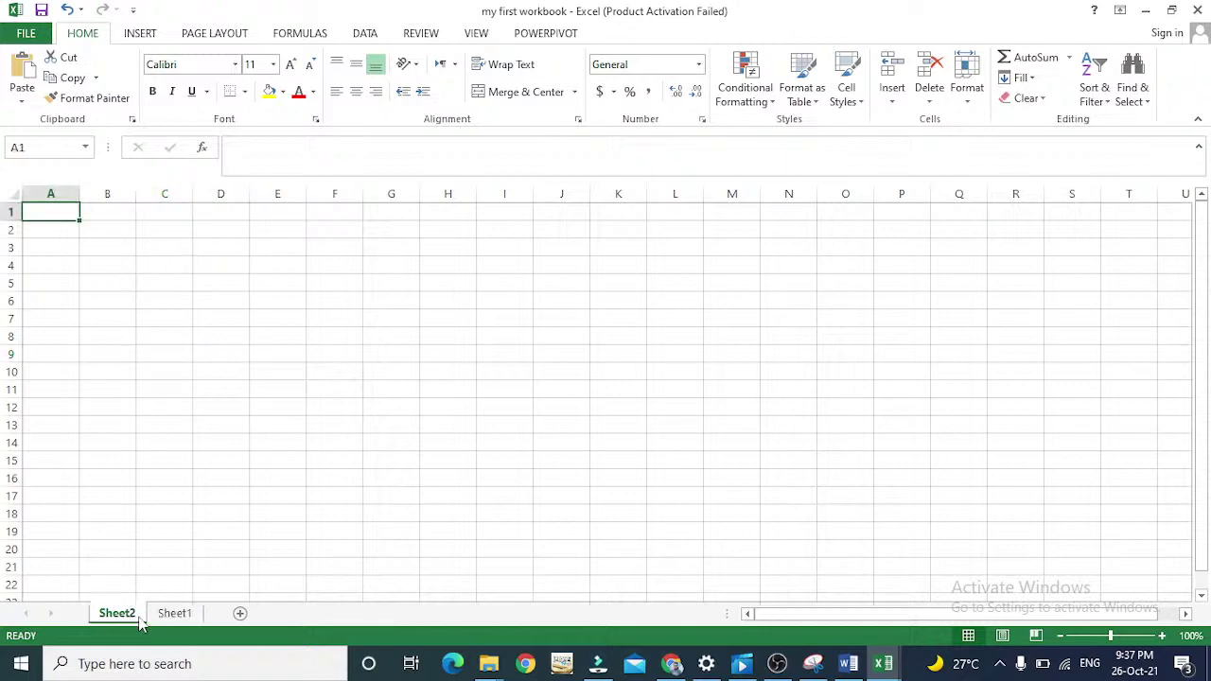
{"action": "left_click", "coordinate": [150, 621]}
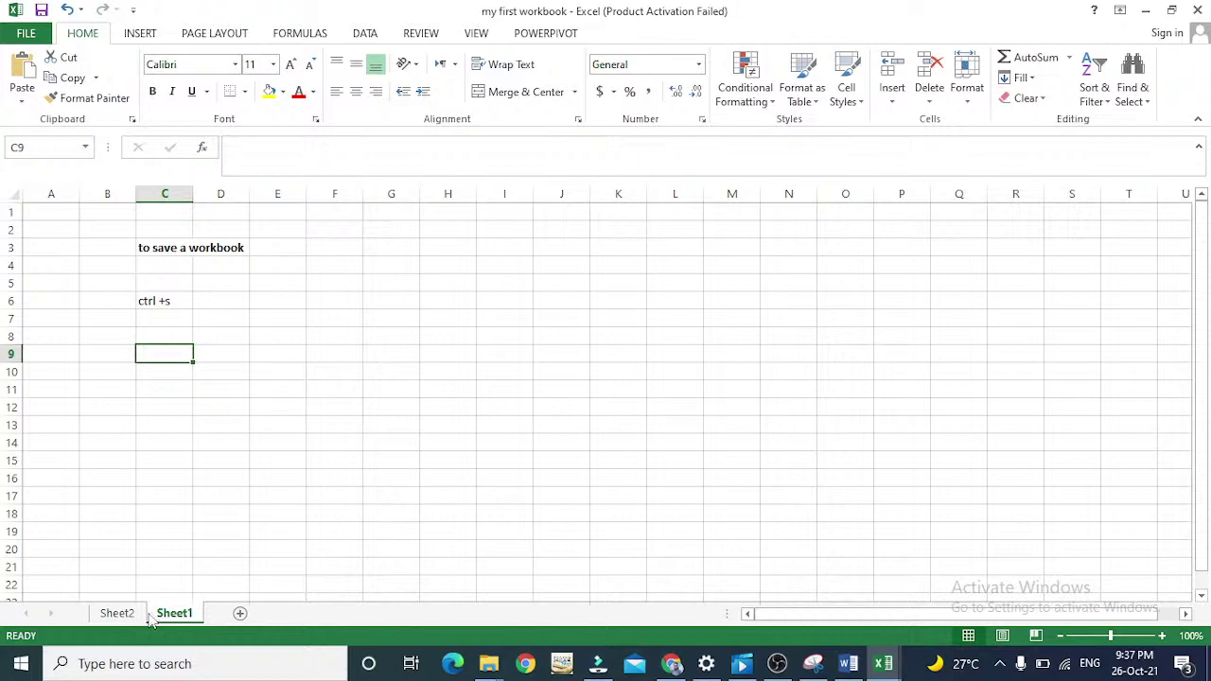
Step: Add another worksheet, Sheet3, with the New sheet (+) button
{"action": "left_click", "coordinate": [252, 351]}
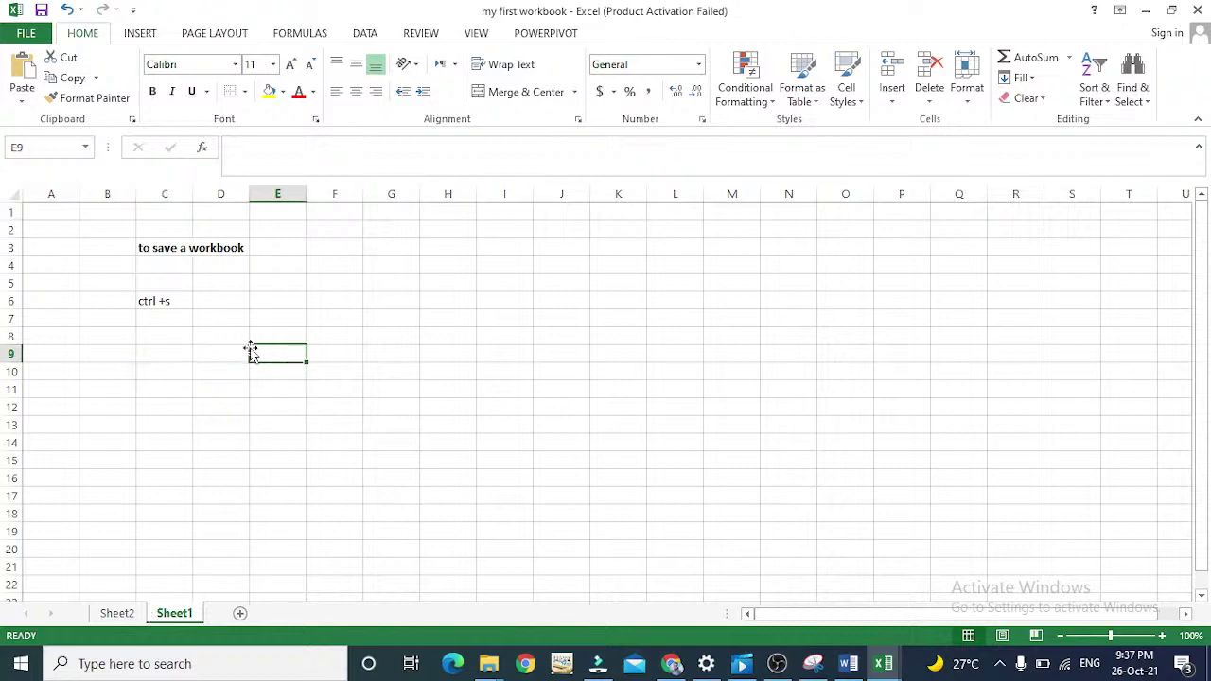
{"action": "left_click", "coordinate": [248, 352]}
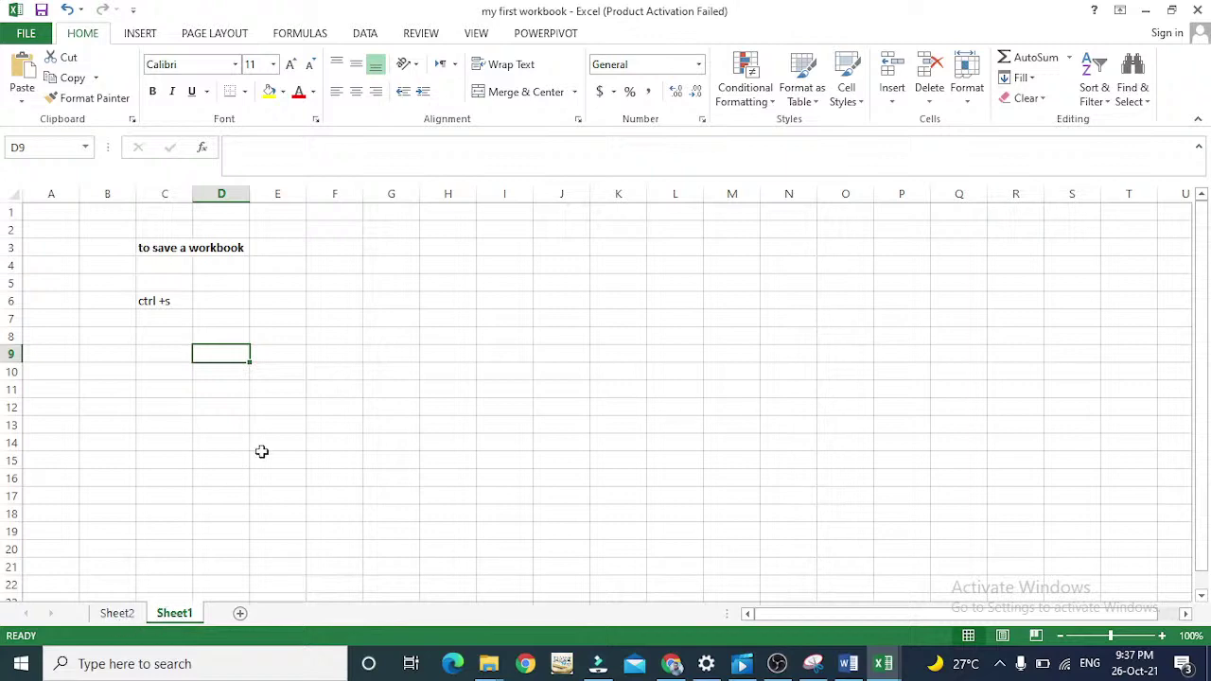
{"action": "left_click", "coordinate": [240, 615]}
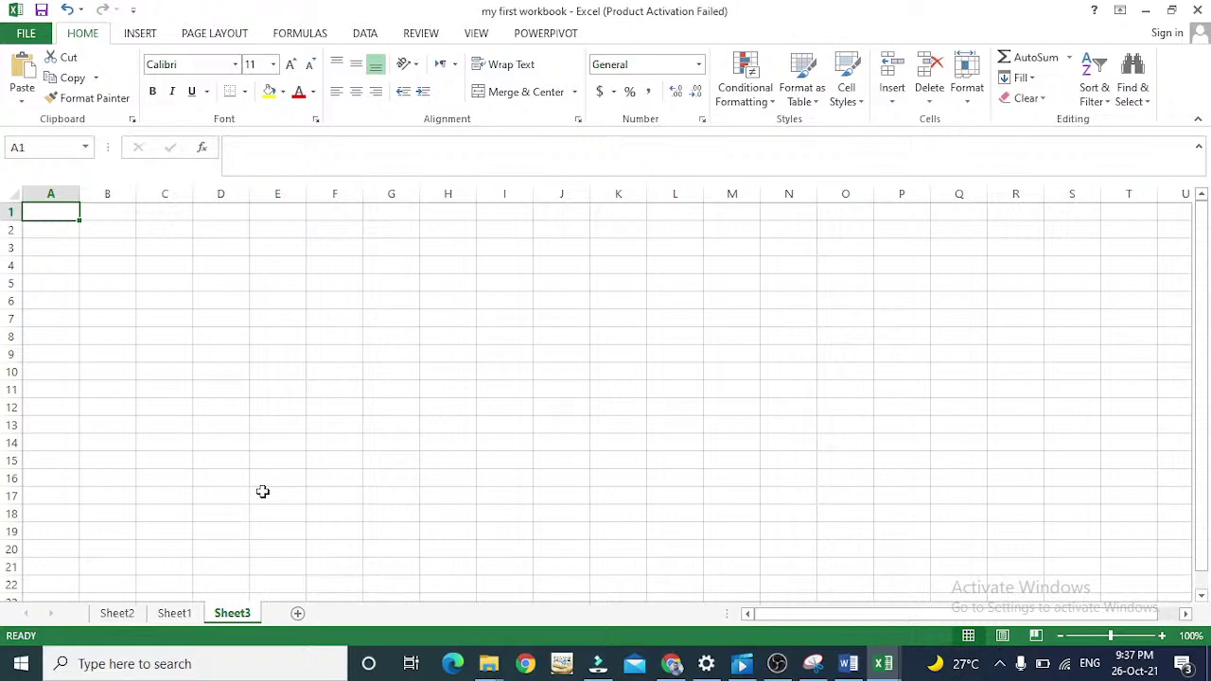
Step: On Sheet1, clear the old notes in B3:D6
{"action": "key", "text": "Down"}
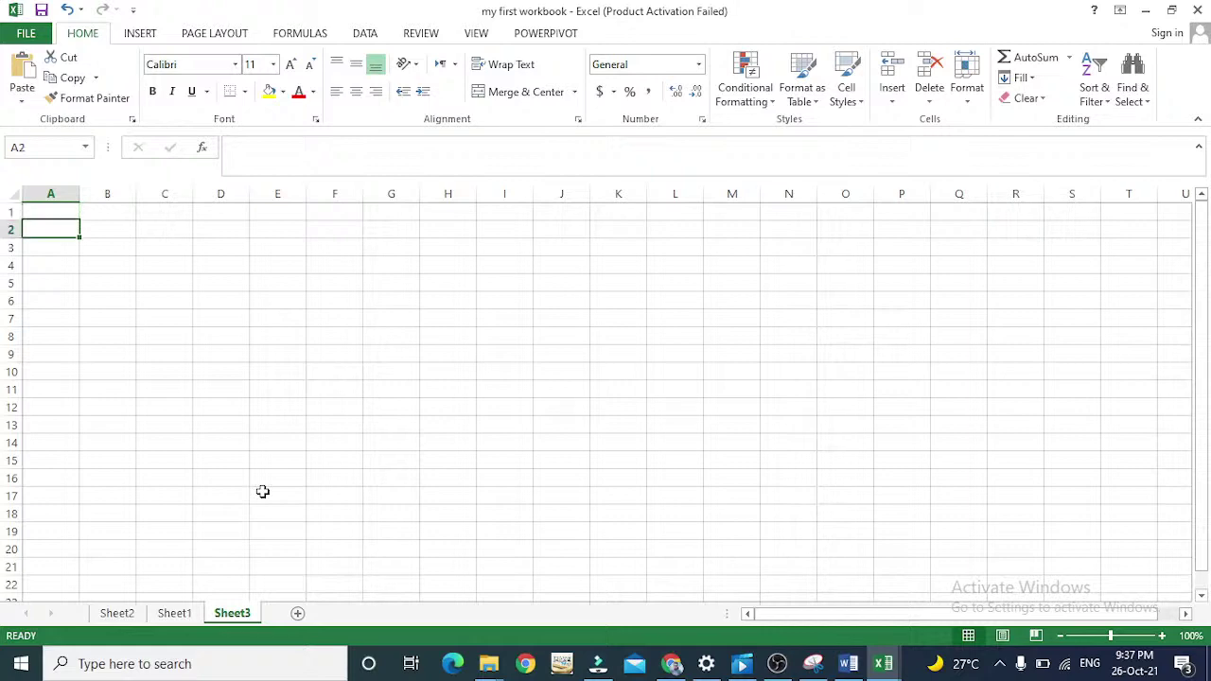
{"action": "key", "text": "Down"}
{"action": "key", "text": "Right"}
{"action": "key", "text": "Up"}
{"action": "key", "text": "Up"}
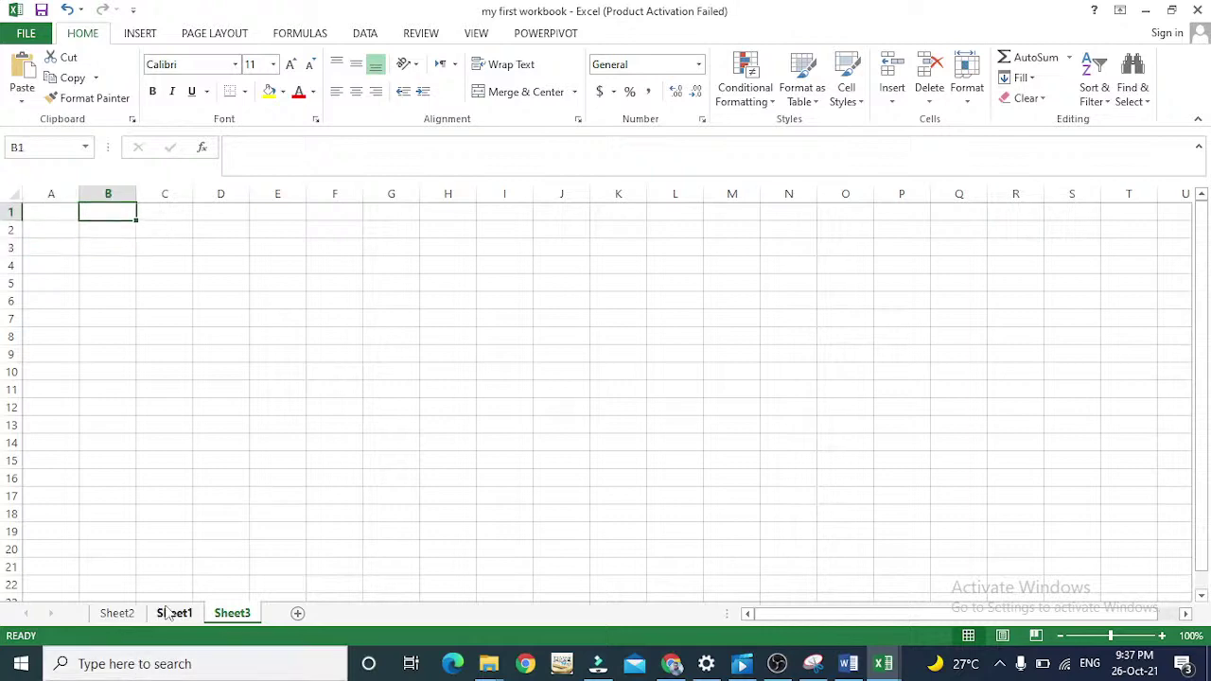
{"action": "left_click", "coordinate": [172, 613]}
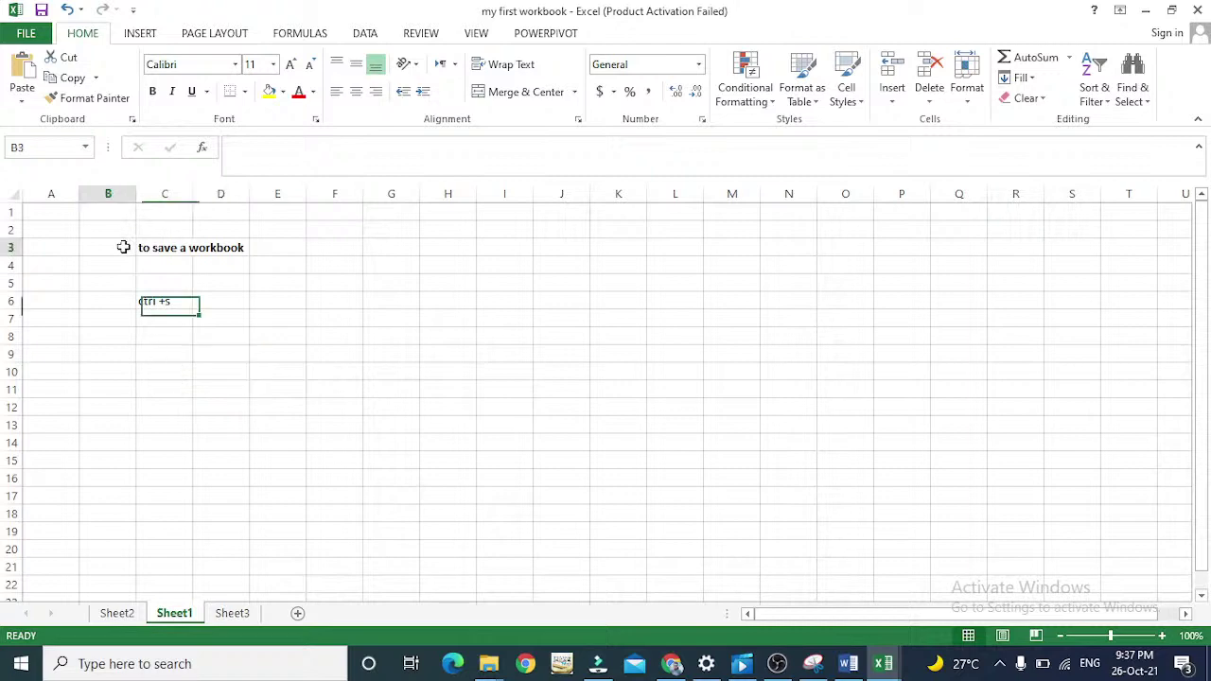
{"action": "left_click_drag", "start_coordinate": [122, 246], "coordinate": [222, 297]}
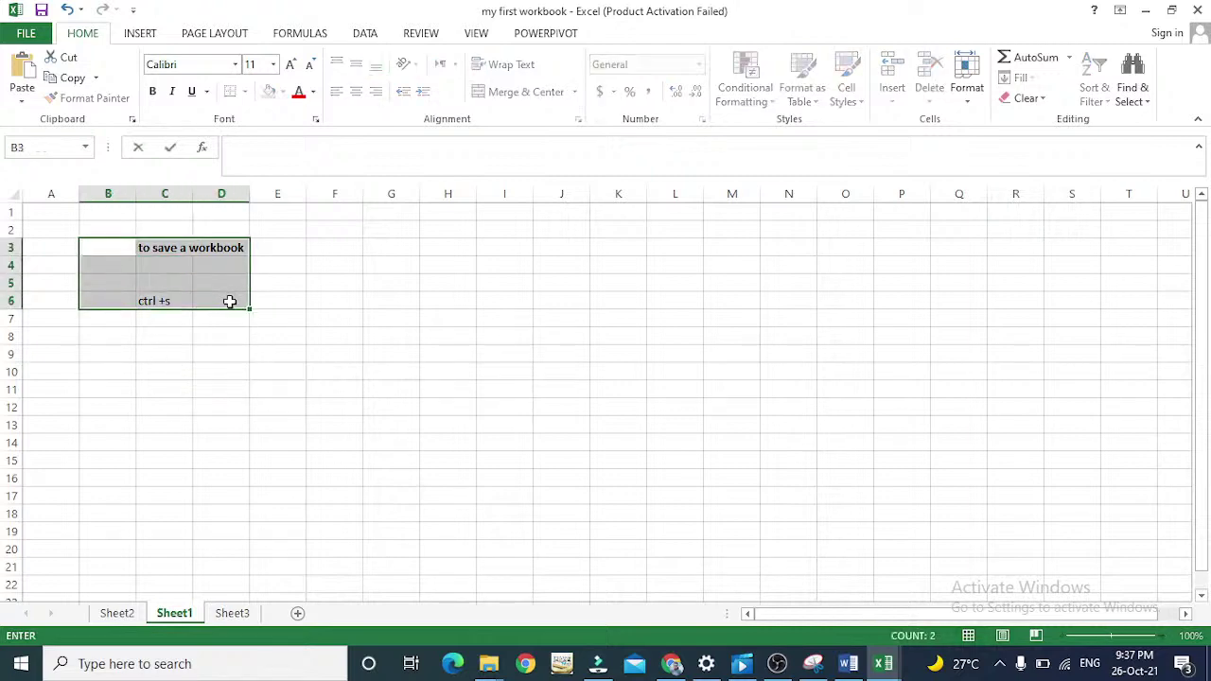
{"action": "key", "text": "Escape"}
{"action": "key", "text": "Delete"}
{"action": "key", "text": "Down"}
{"action": "key", "text": "Up"}
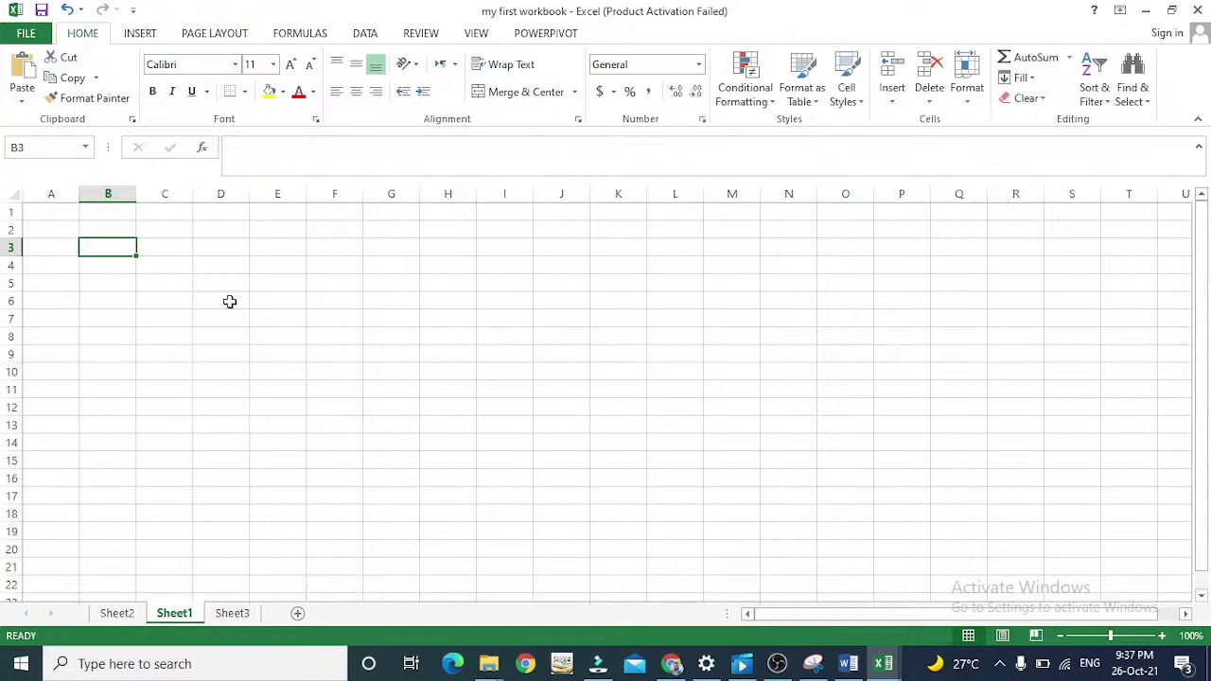
Step: Enter the bold heading '2nd class guideline' in B3
{"action": "type", "text": "2"}
{"action": "key", "text": "Escape"}
{"action": "type", "text": "2nd "}
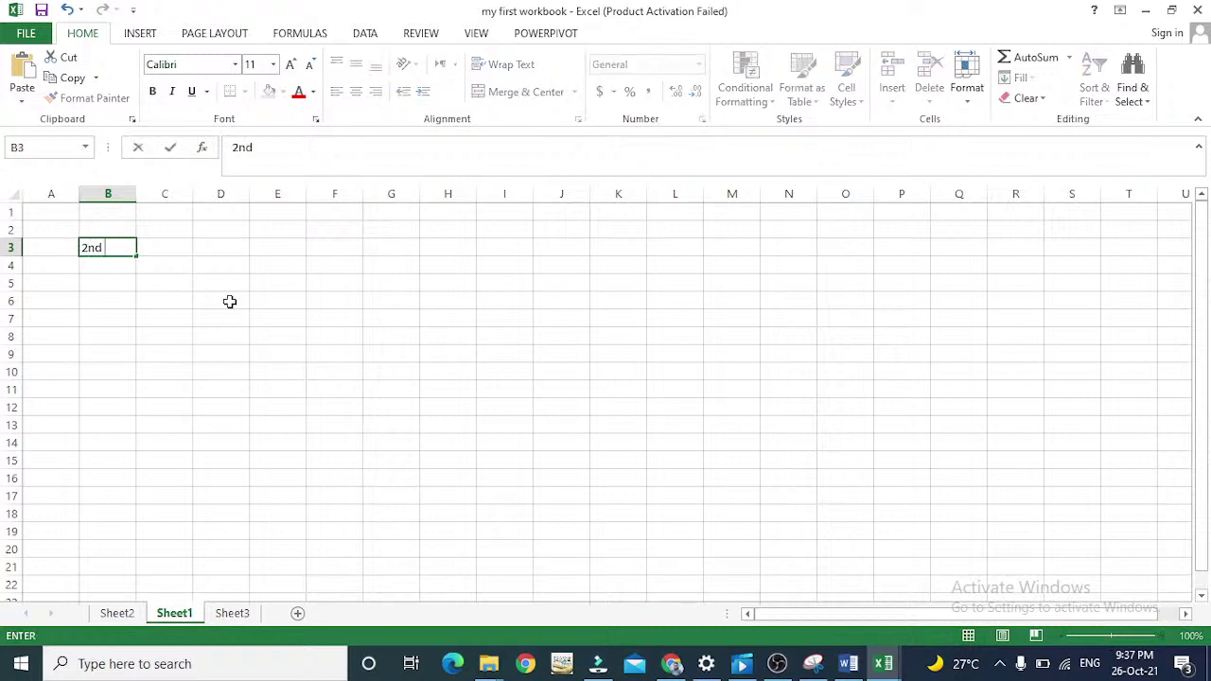
{"action": "type", "text": "class guid"}
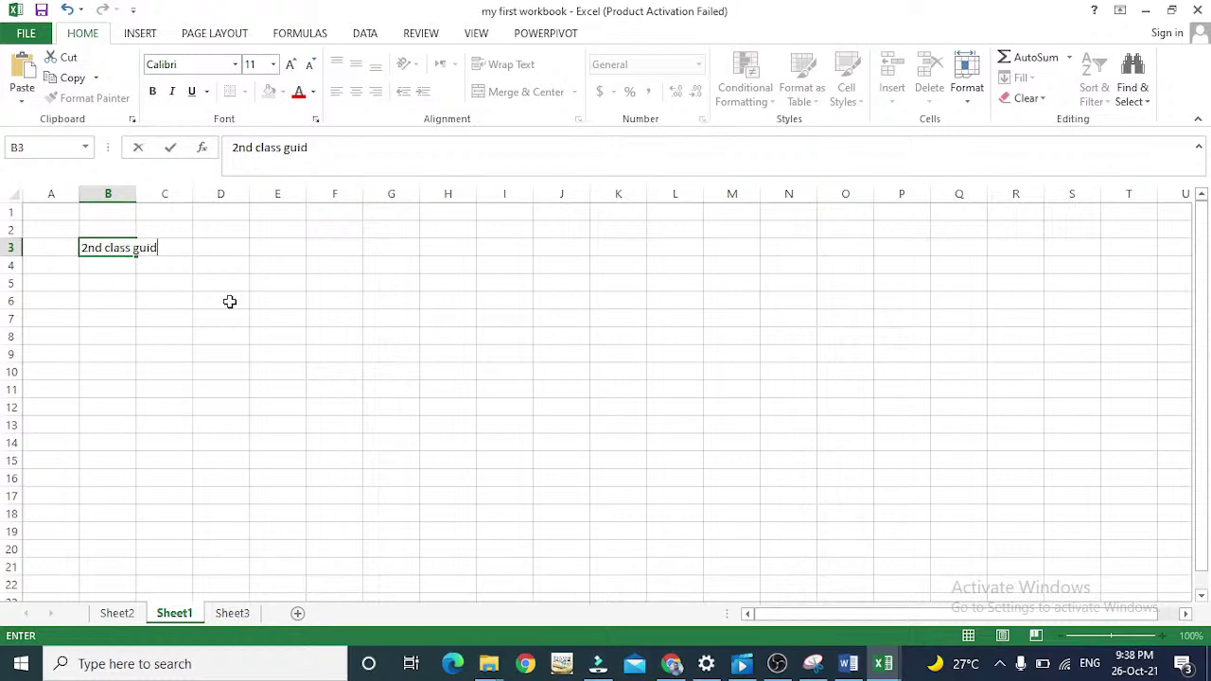
{"action": "type", "text": "eline"}
{"action": "key", "text": "Return"}
{"action": "key", "text": "Up"}
{"action": "key", "text": "ctrl+b"}
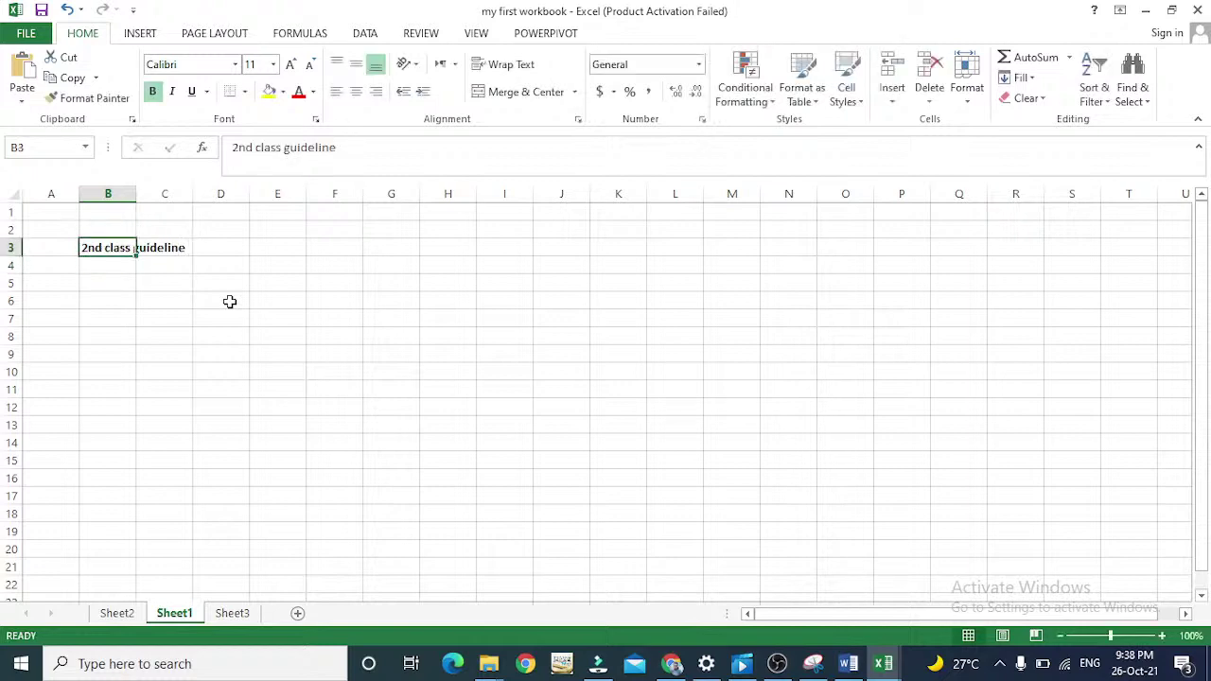
Step: List items 1–3 in B6:C8: 'create a workbook', 'saving a workbook', 'created a new worksheet'
{"action": "key", "text": "Down"}
{"action": "key", "text": "Down"}
{"action": "key", "text": "Down"}
{"action": "type", "text": "1"}
{"action": "key", "text": "Tab"}
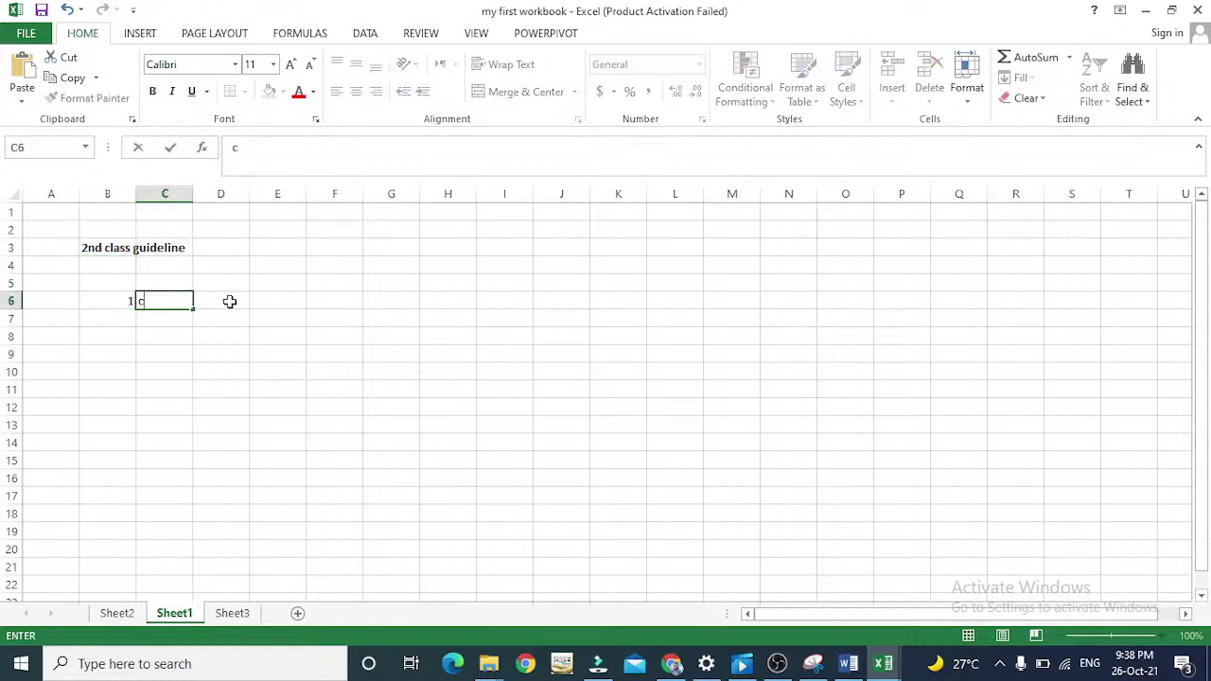
{"action": "type", "text": "create a workbook"}
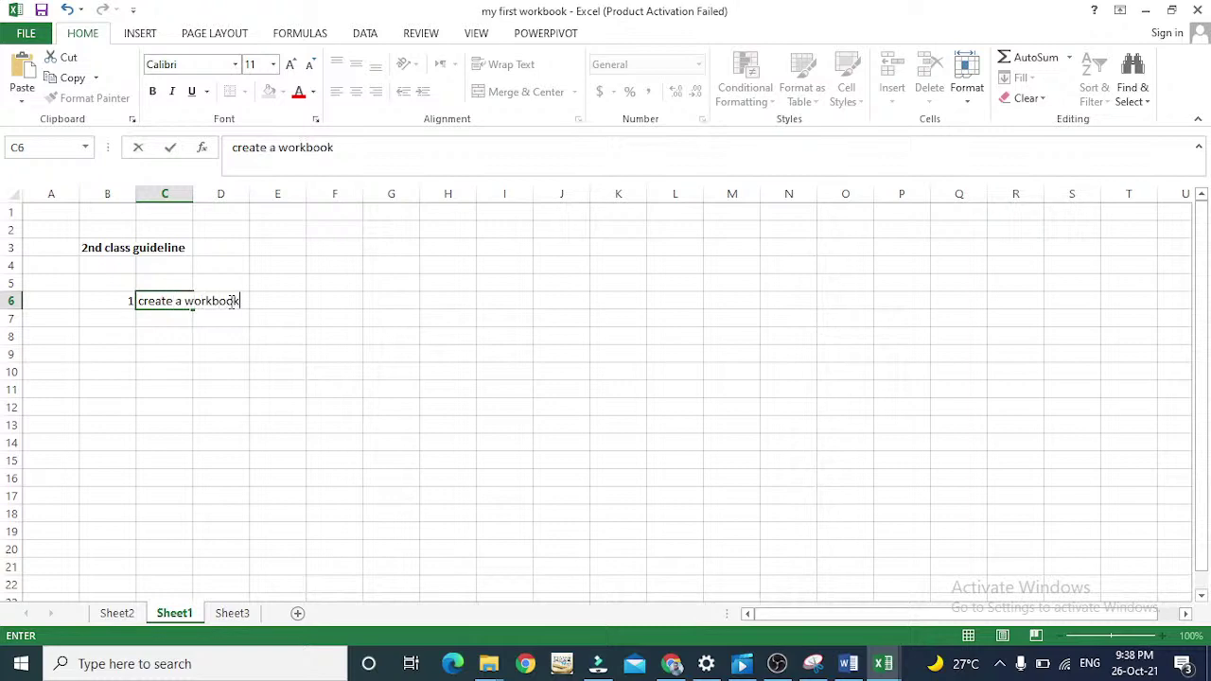
{"action": "key", "text": "Return"}
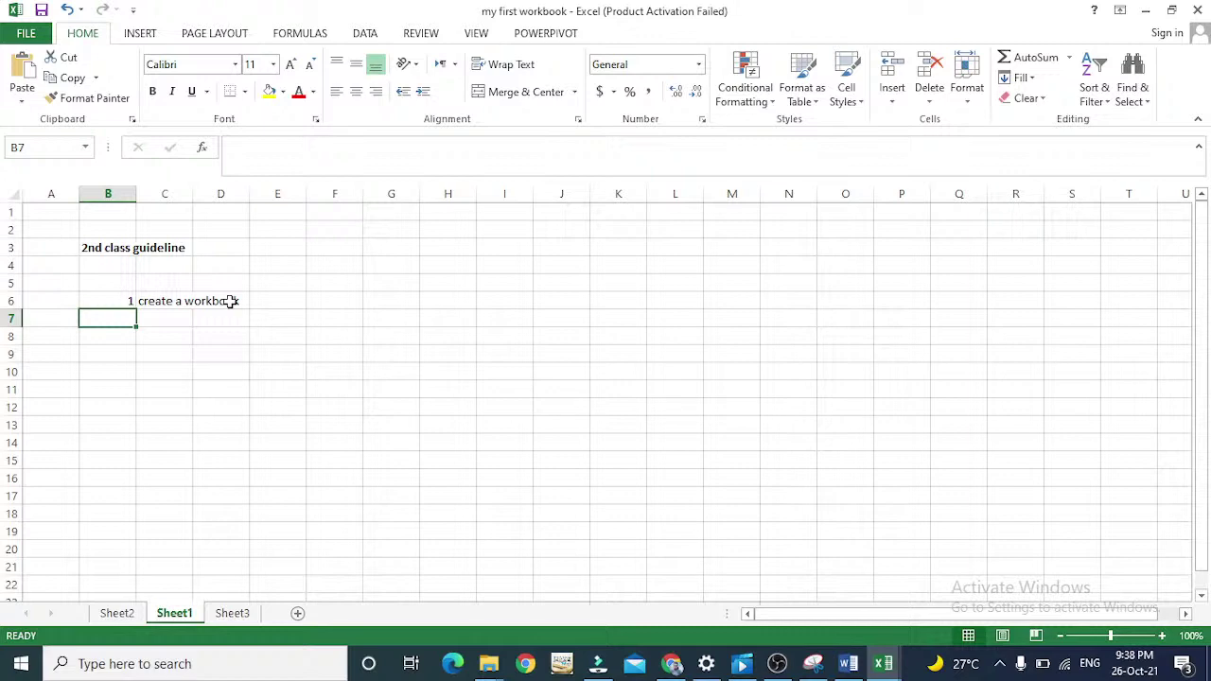
{"action": "type", "text": "2"}
{"action": "key", "text": "Tab"}
{"action": "type", "text": "sav"}
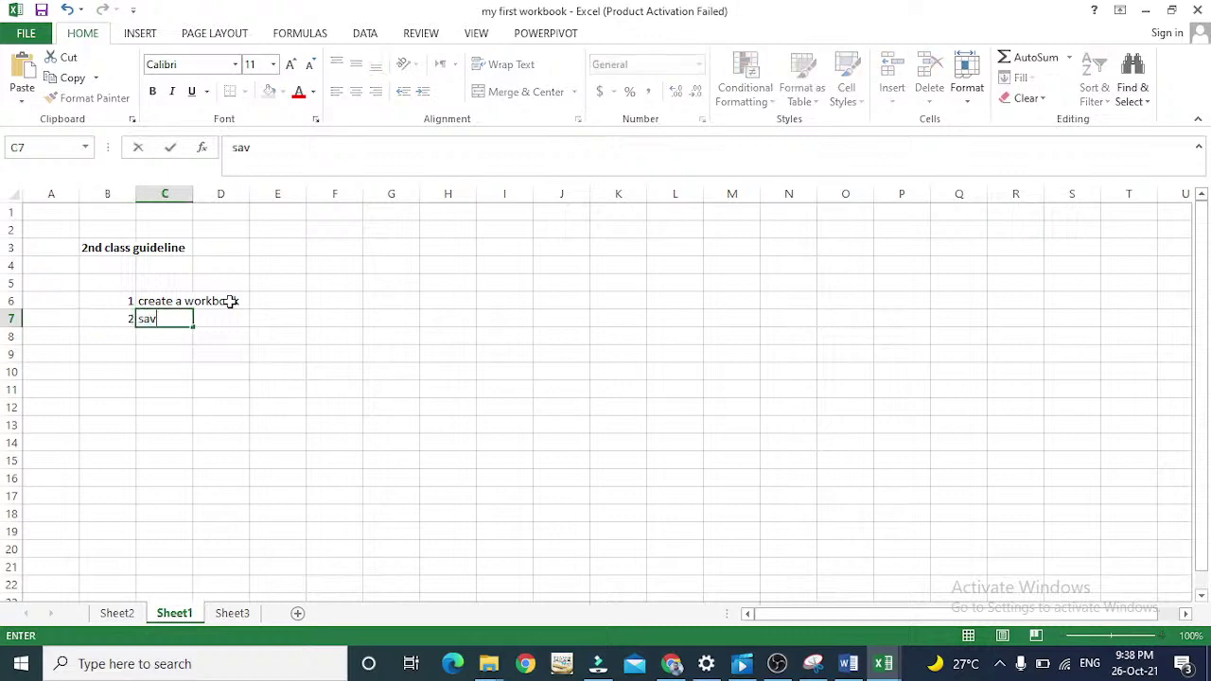
{"action": "type", "text": "ing a workbook"}
{"action": "key", "text": "Return"}
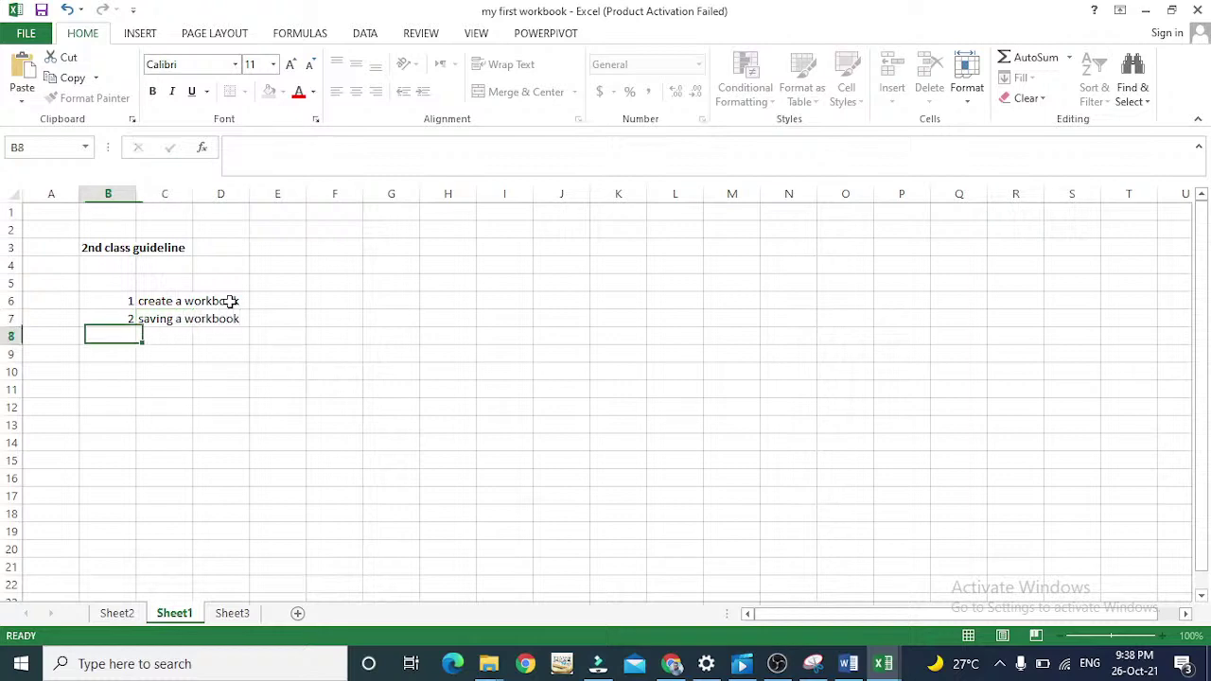
{"action": "type", "text": "3"}
{"action": "key", "text": "Tab"}
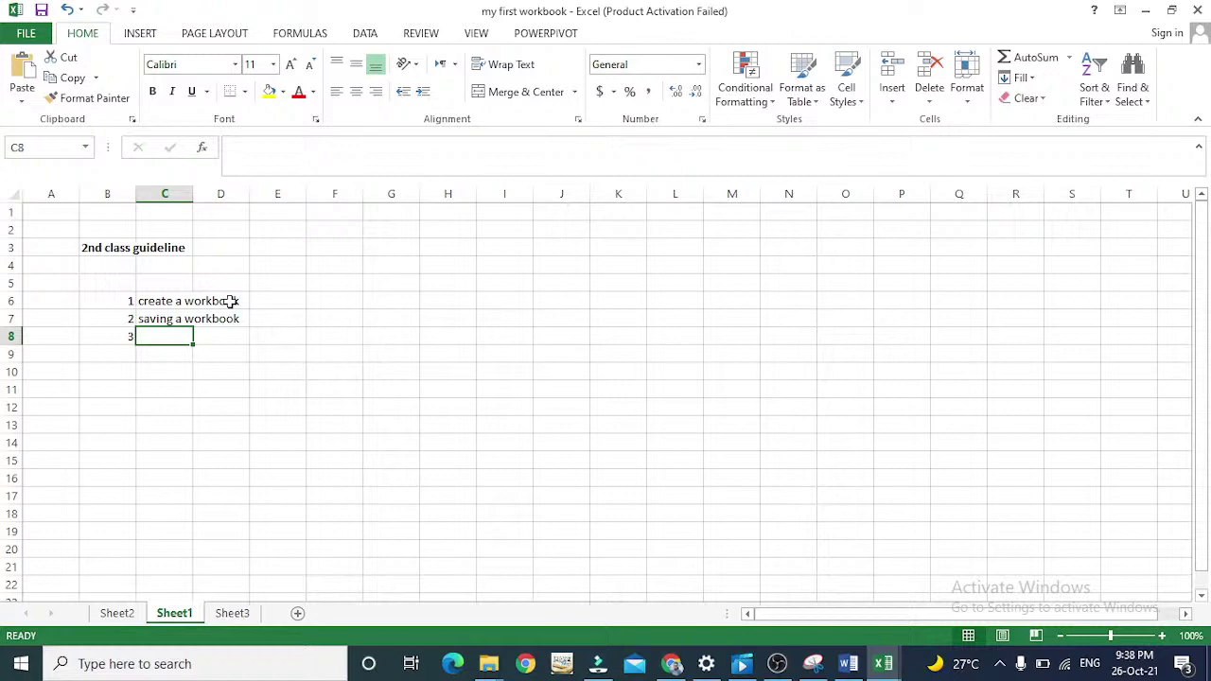
{"action": "type", "text": "create"}
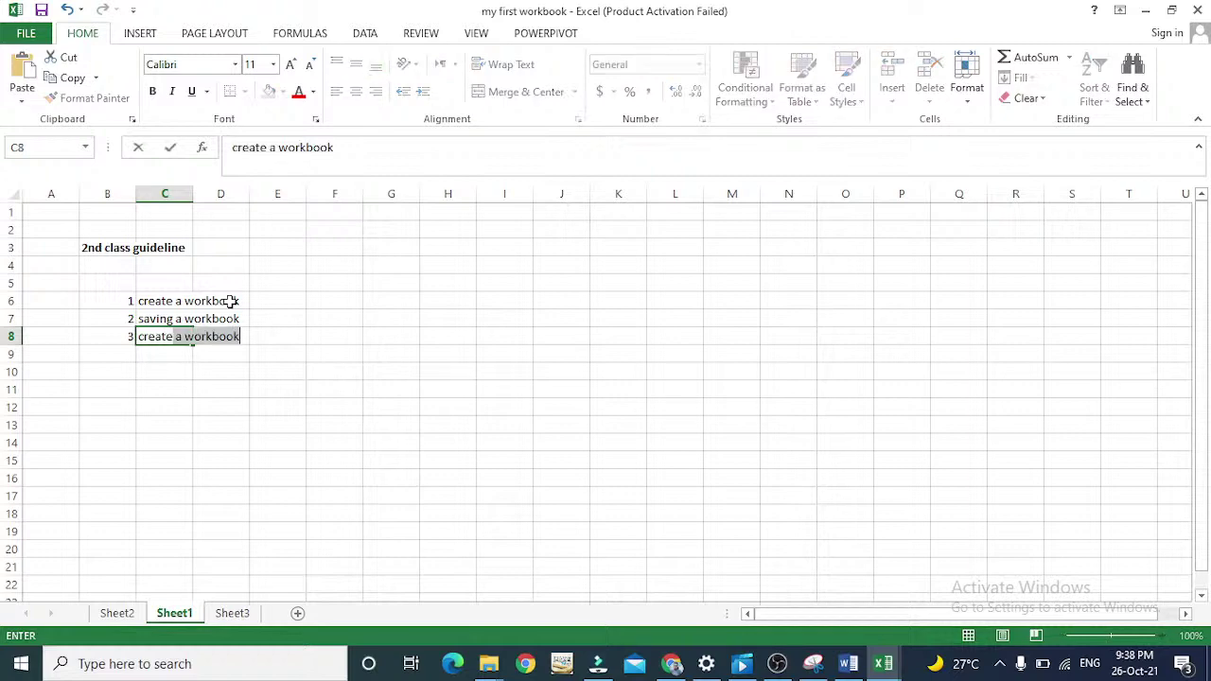
{"action": "type", "text": "d a new wor"}
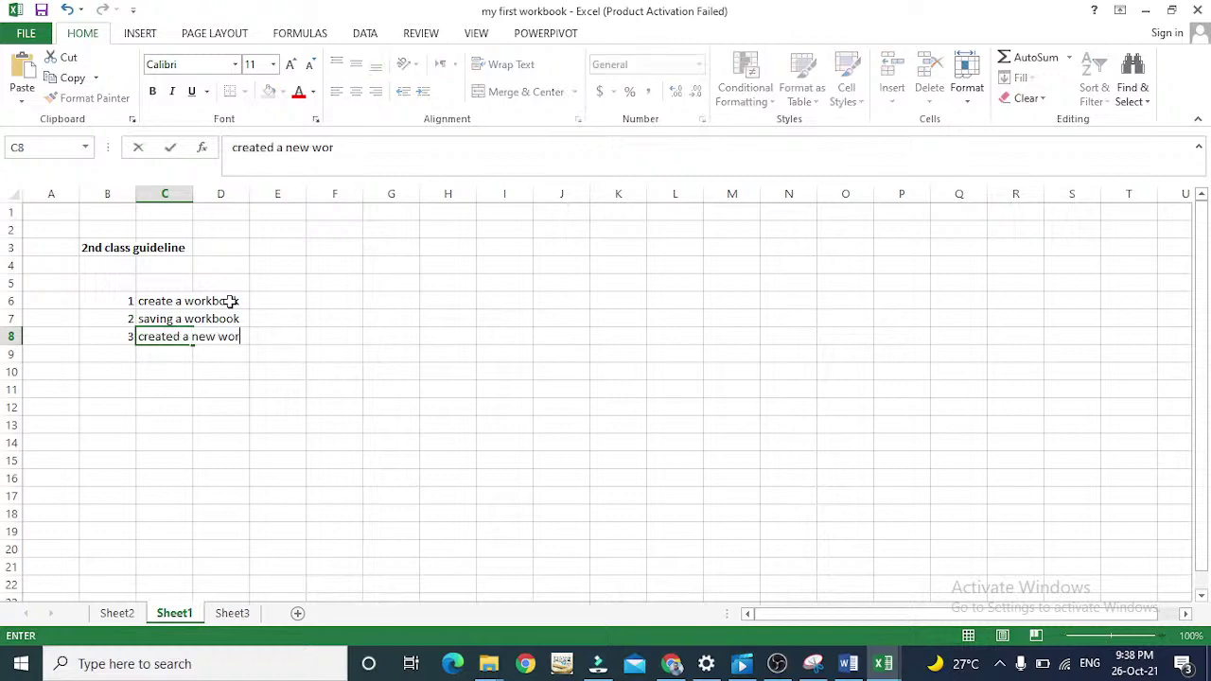
{"action": "type", "text": "ksheet"}
{"action": "key", "text": "Return"}
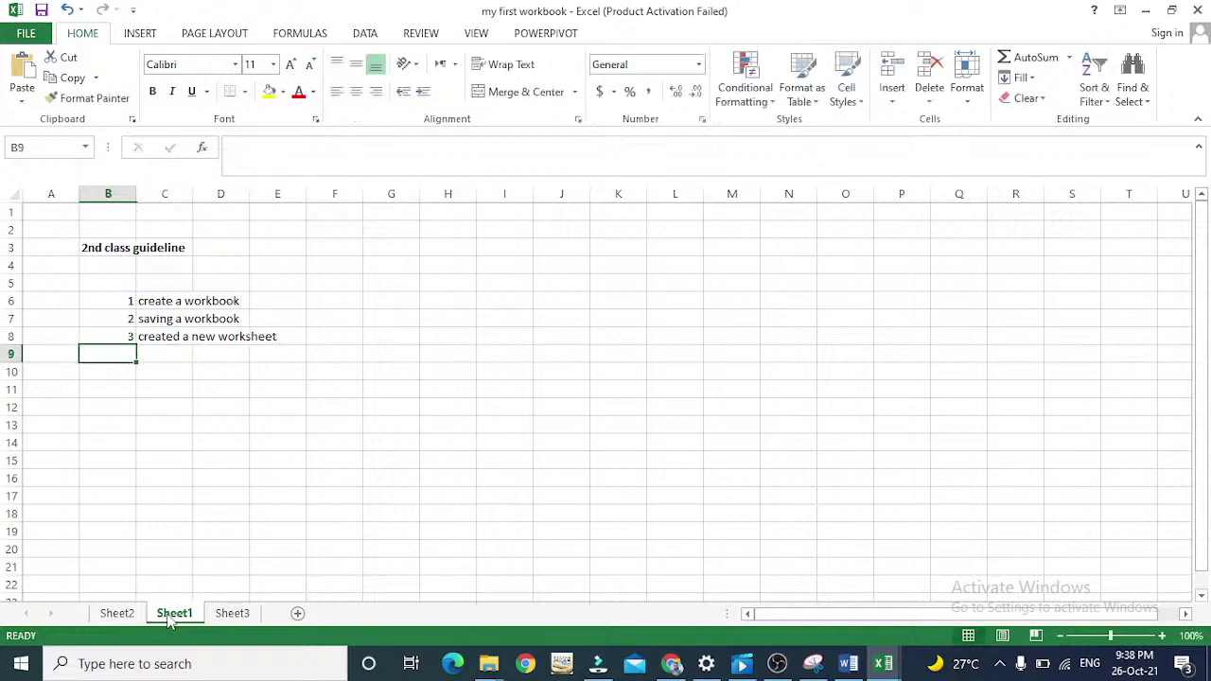
Step: Add a new empty Sheet4 to the workbook and return to Sheet1
{"action": "key", "text": "ctrl+Page_Up"}
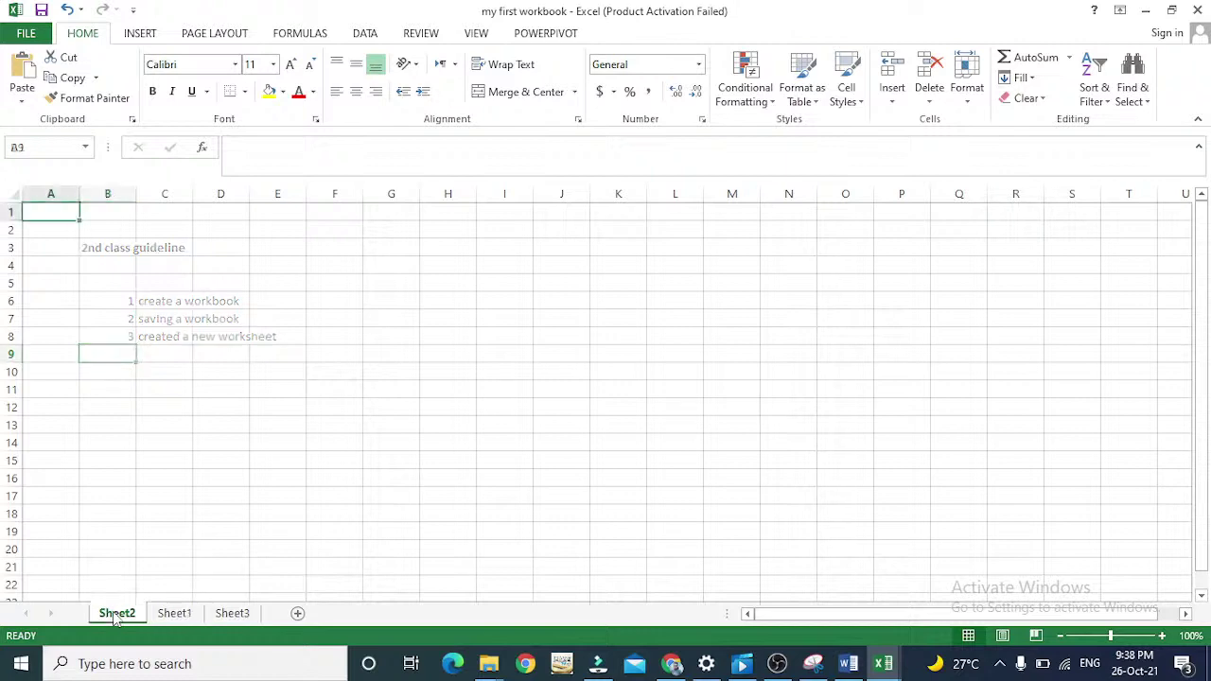
{"action": "left_click", "coordinate": [191, 615]}
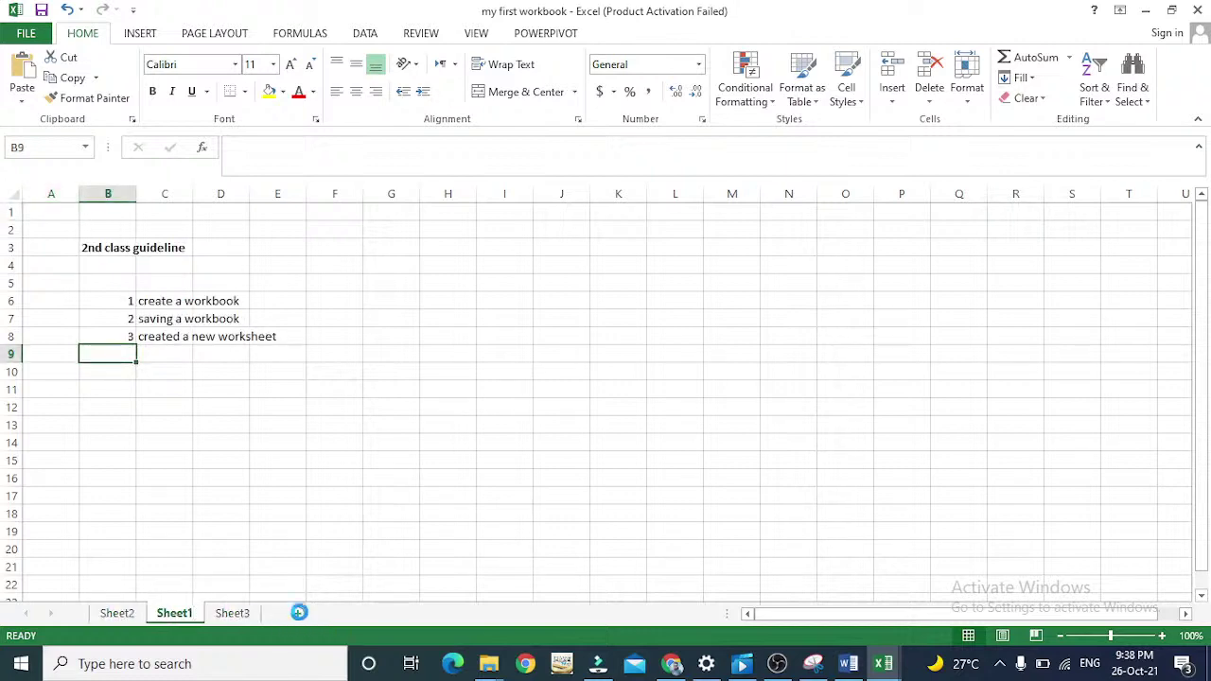
{"action": "left_click", "coordinate": [297, 613]}
{"action": "left_click", "coordinate": [185, 614]}
Step: Enter item 4, 'delete a worksheet', in B9 and C9
{"action": "type", "text": "4"}
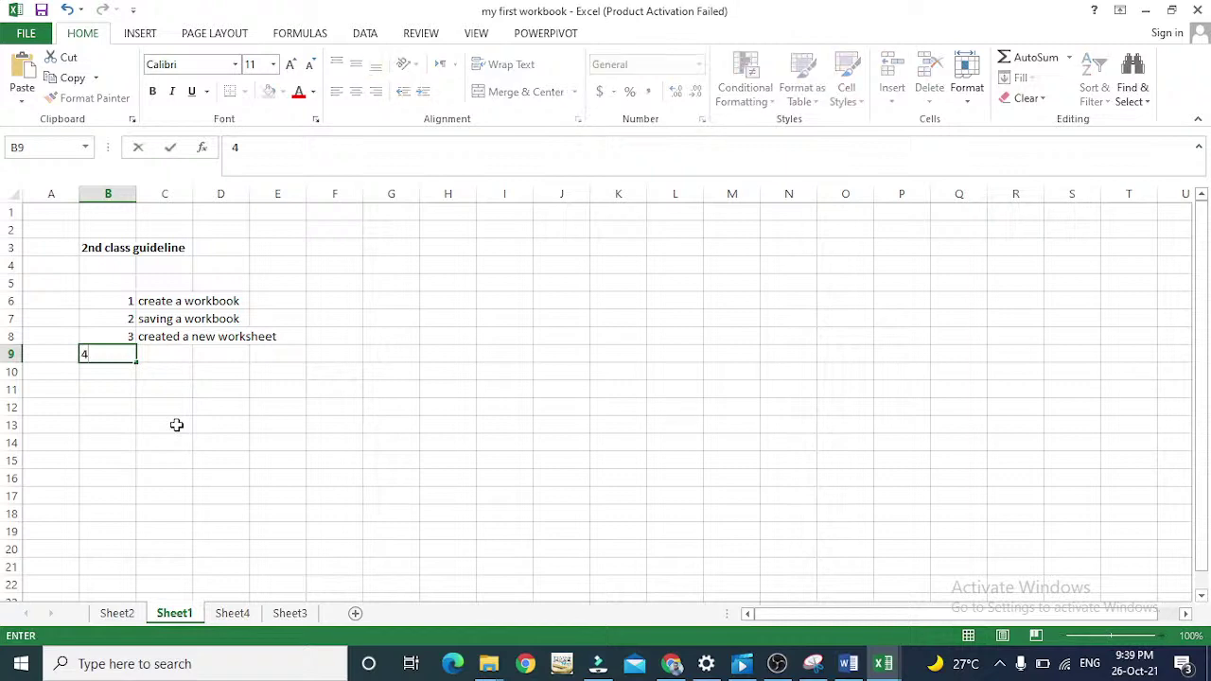
{"action": "key", "text": "Tab"}
{"action": "type", "text": "de"}
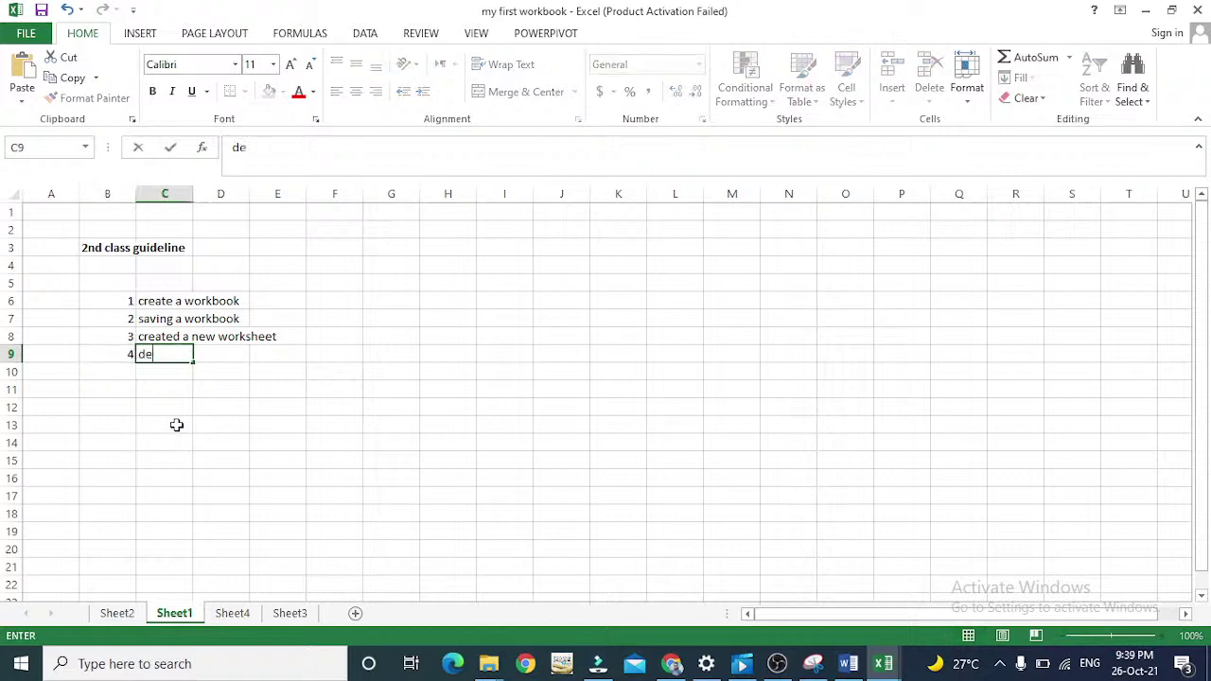
{"action": "type", "text": "lete a worksheet"}
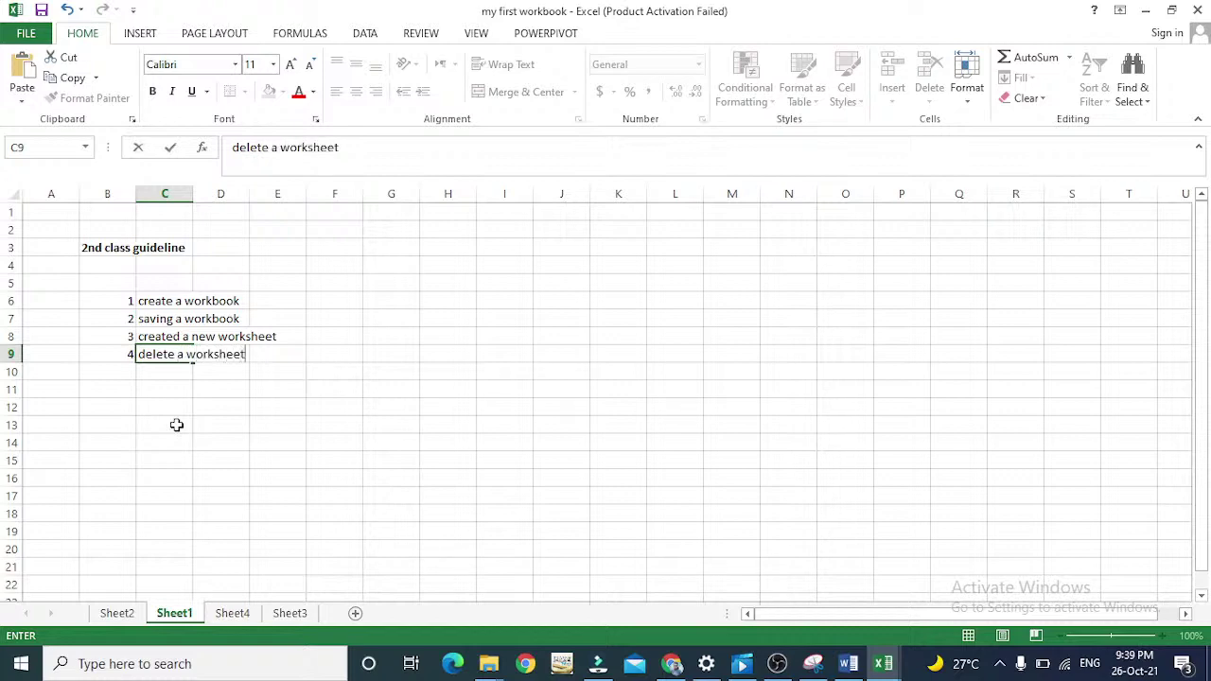
{"action": "key", "text": "Return"}
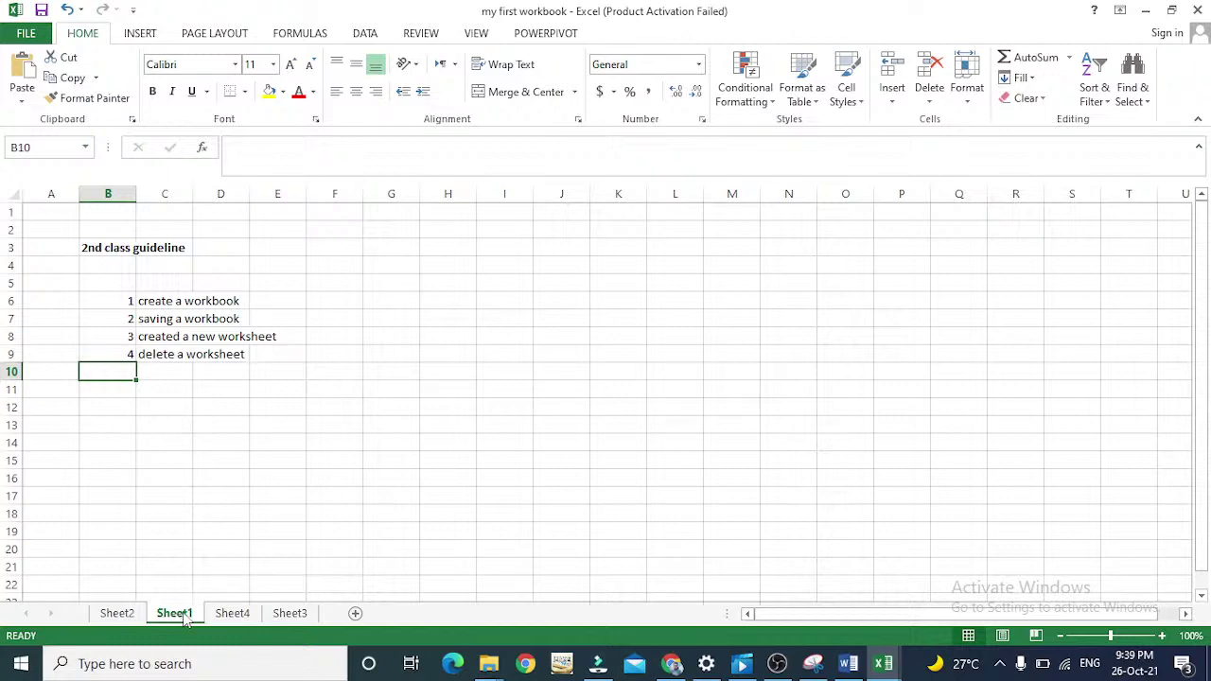
Step: Delete the empty Sheet4 from its tab menu and return to Sheet1
{"action": "right_click", "coordinate": [232, 620]}
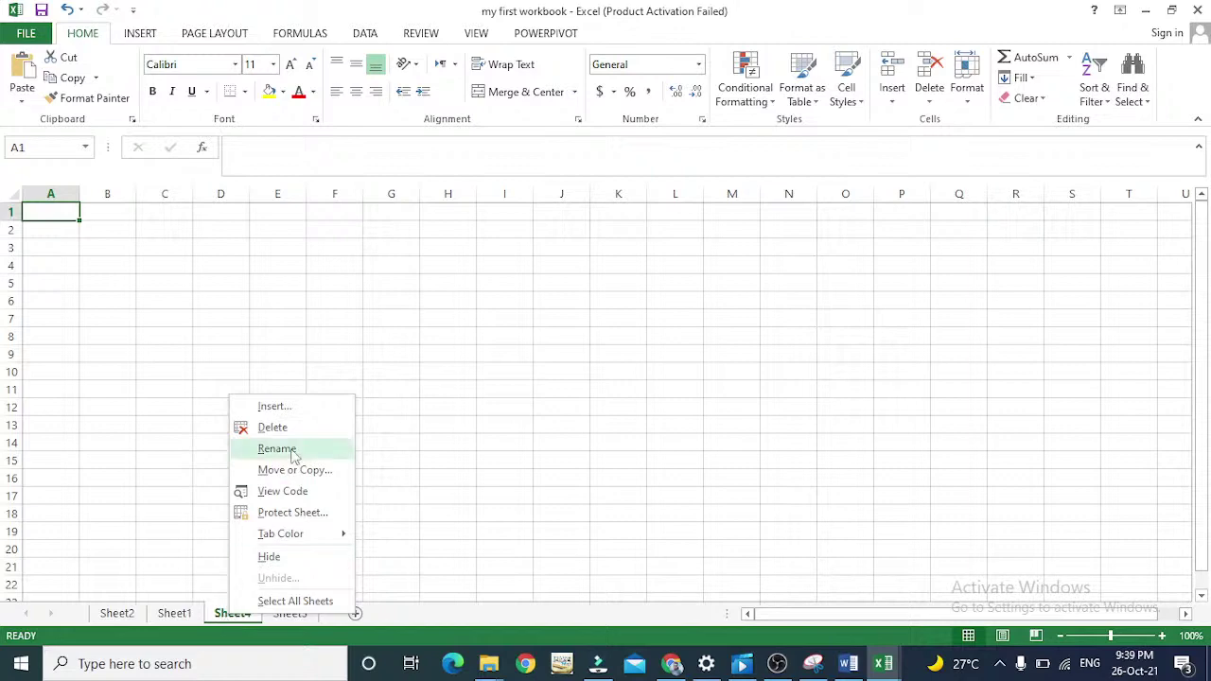
{"action": "left_click", "coordinate": [223, 597]}
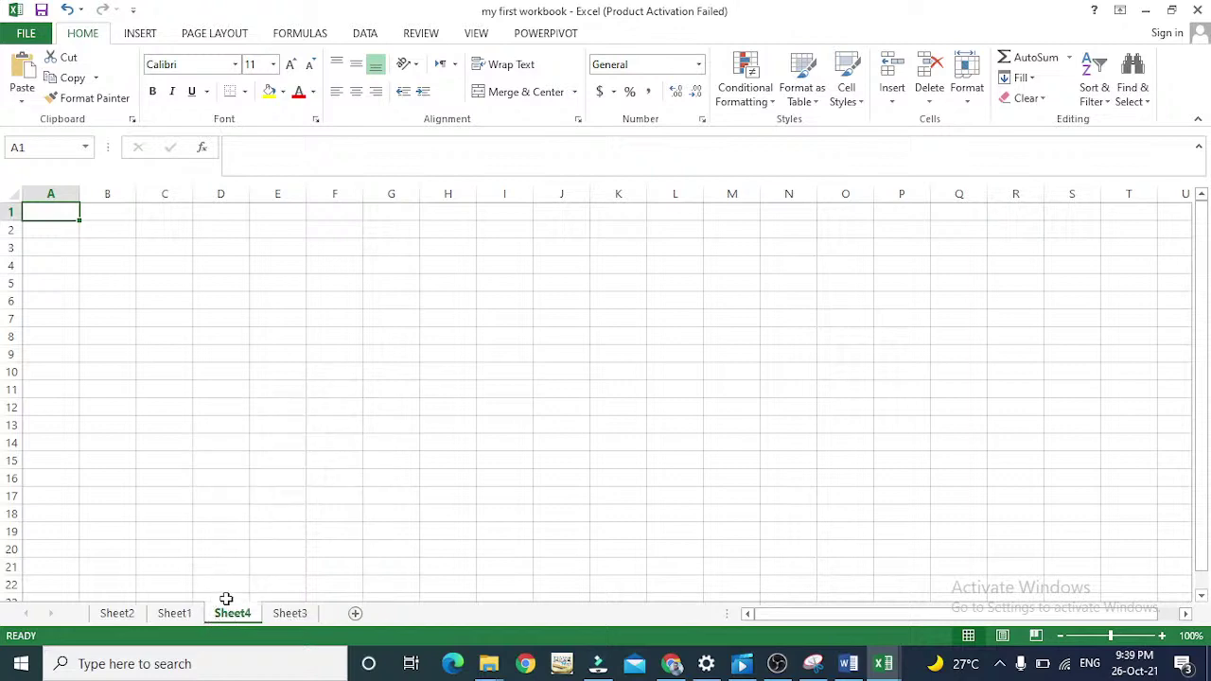
{"action": "right_click", "coordinate": [232, 613]}
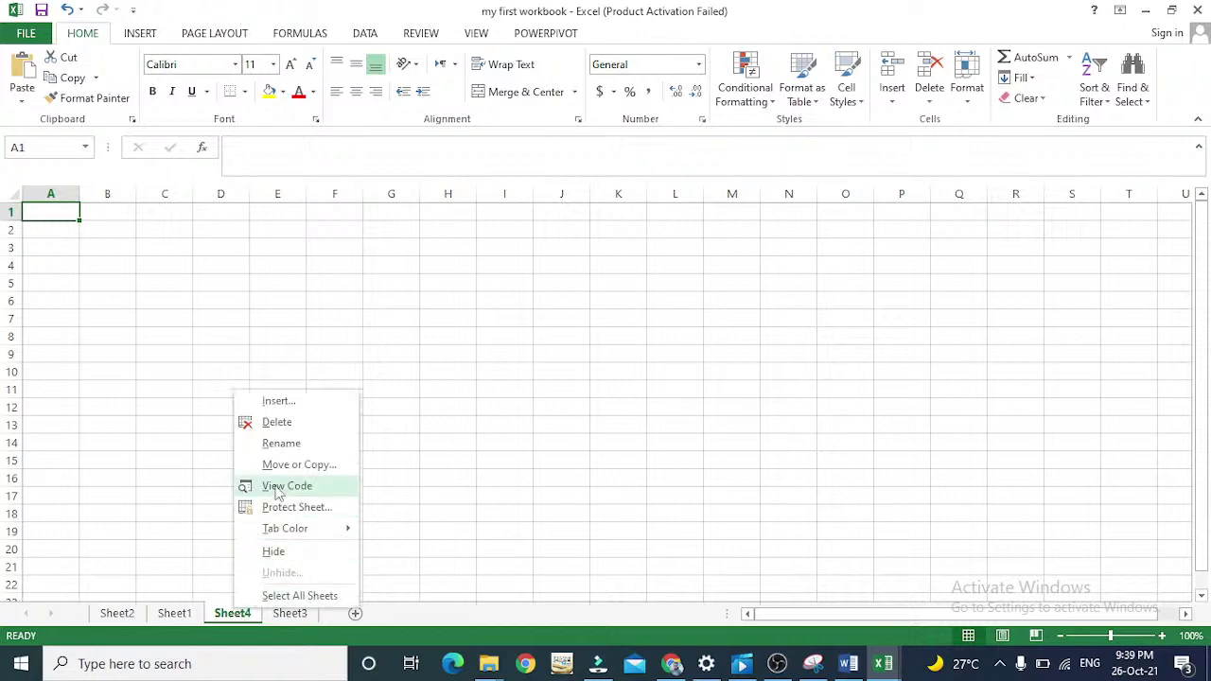
{"action": "left_click", "coordinate": [275, 422]}
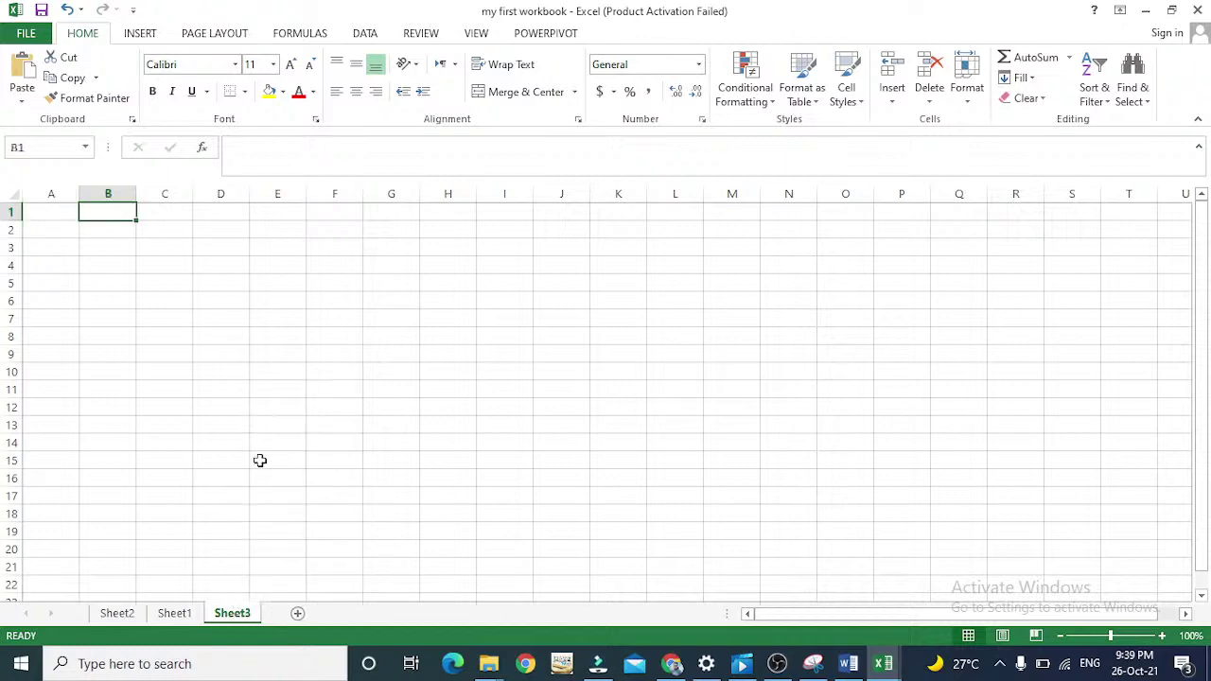
{"action": "left_click", "coordinate": [175, 614]}
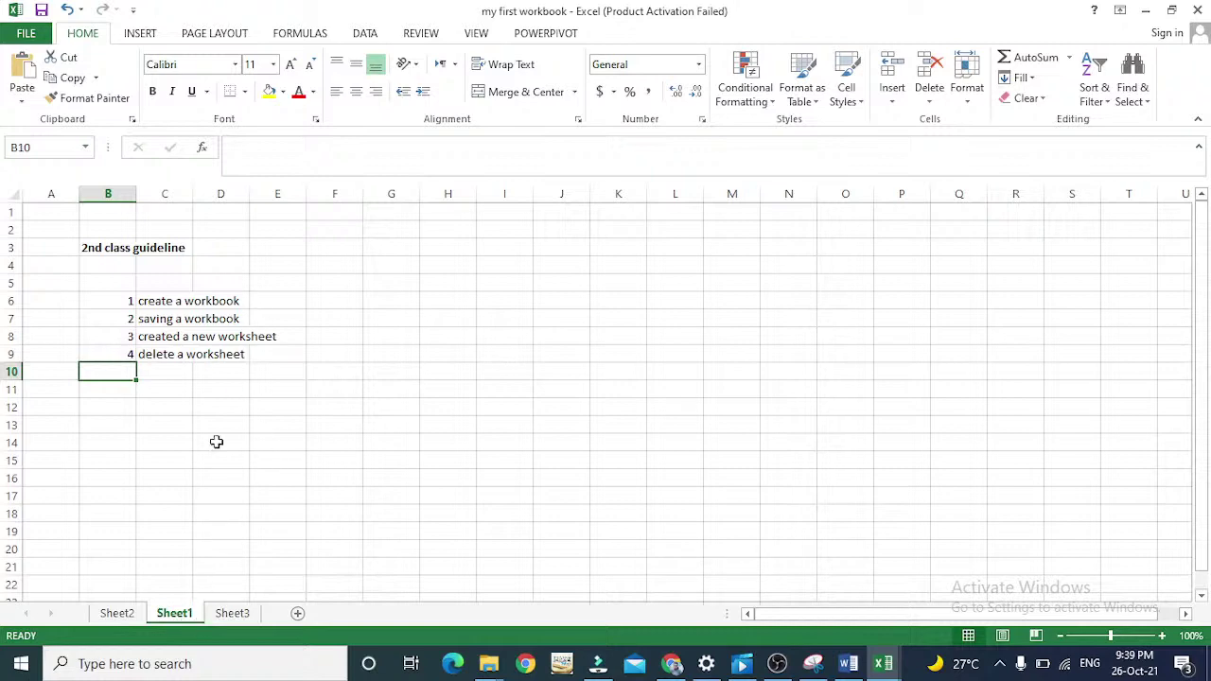
Step: Delete the empty Sheet3, then check the Home Delete menu without using it
{"action": "right_click", "coordinate": [235, 619]}
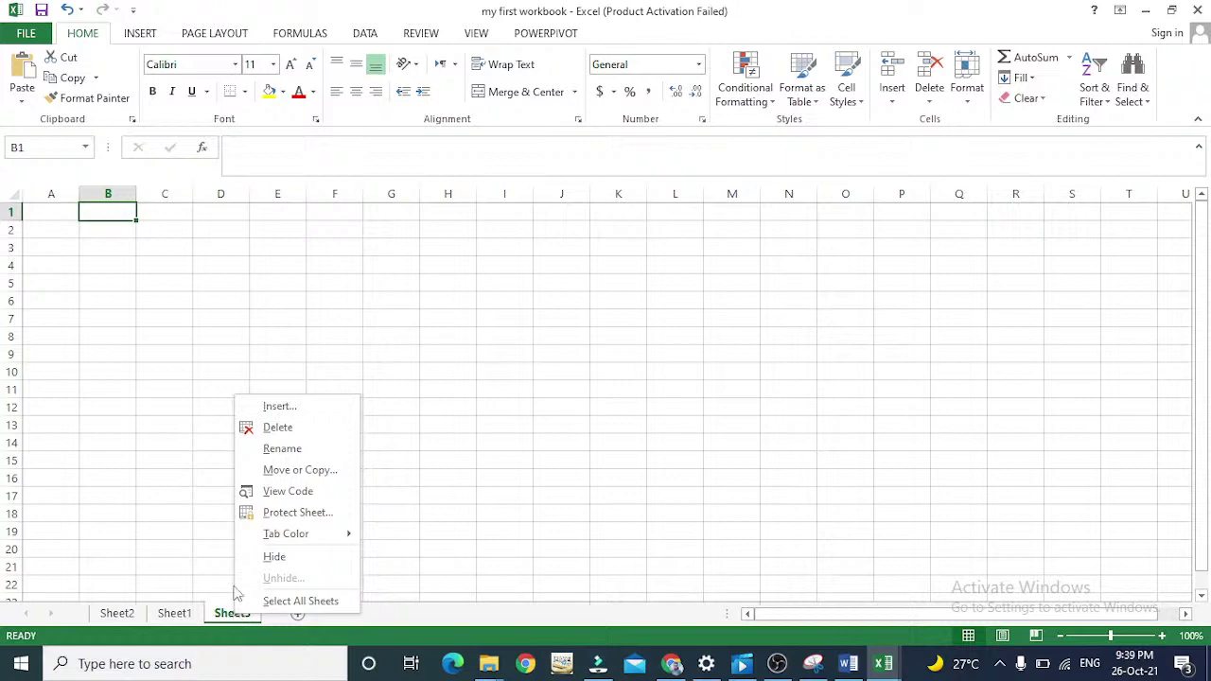
{"action": "left_click", "coordinate": [277, 428]}
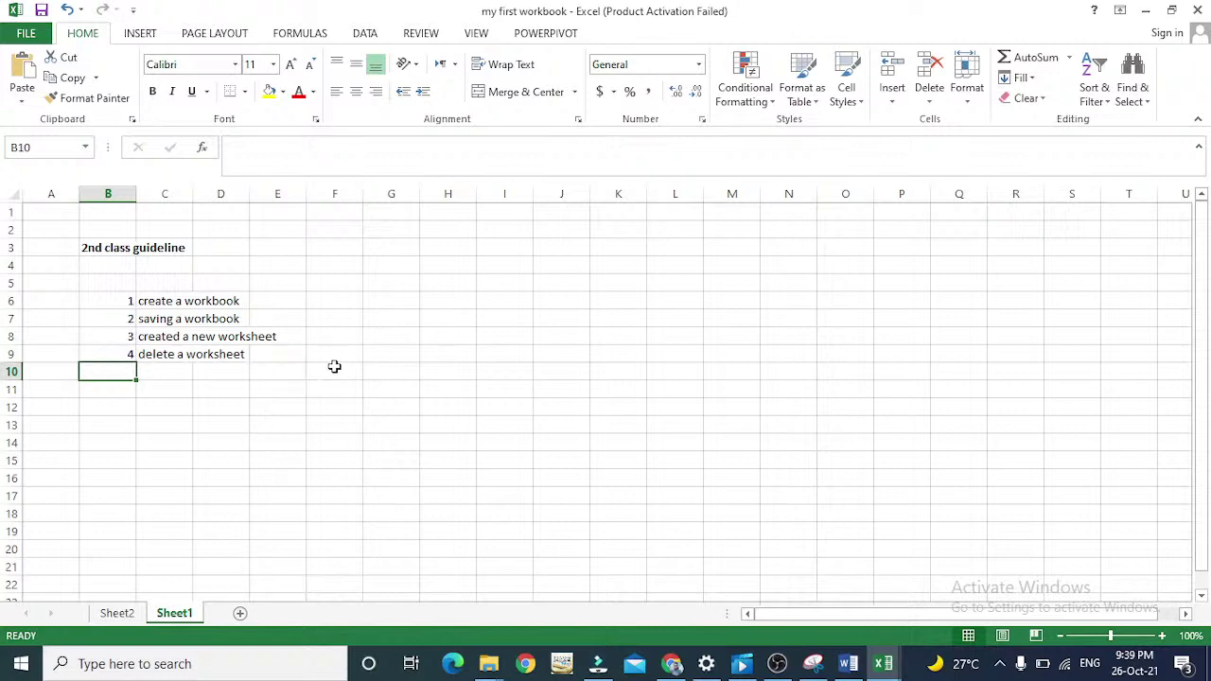
{"action": "left_click", "coordinate": [928, 101]}
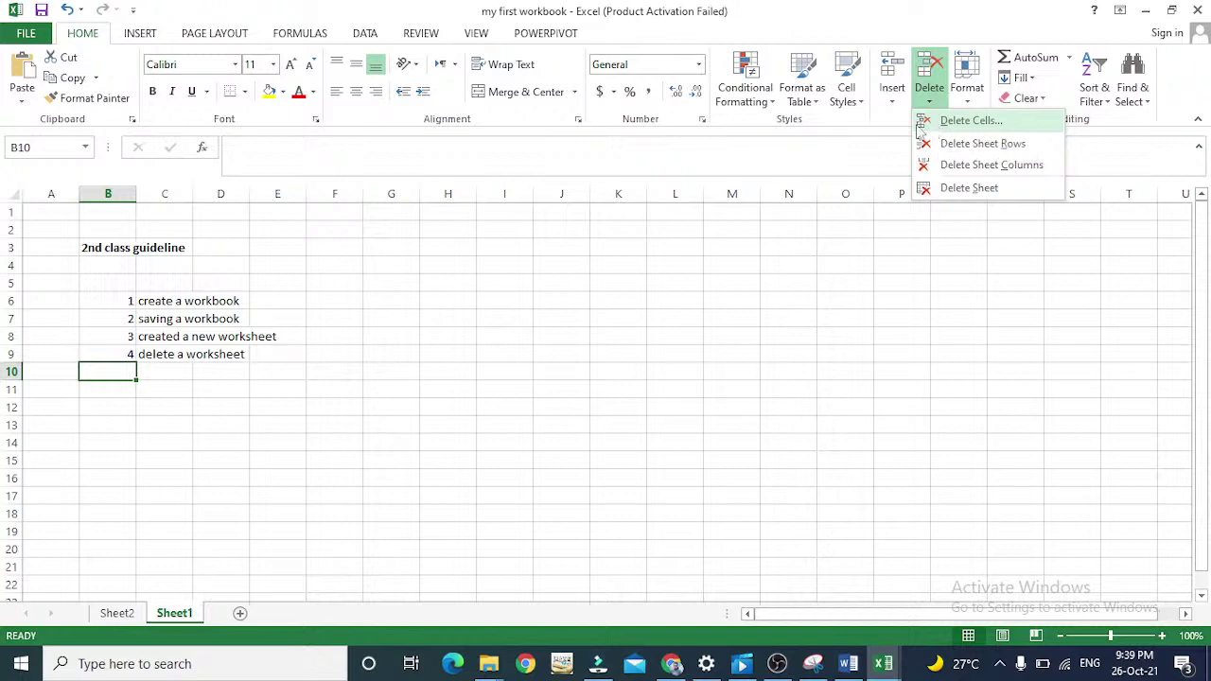
{"action": "left_click", "coordinate": [795, 130]}
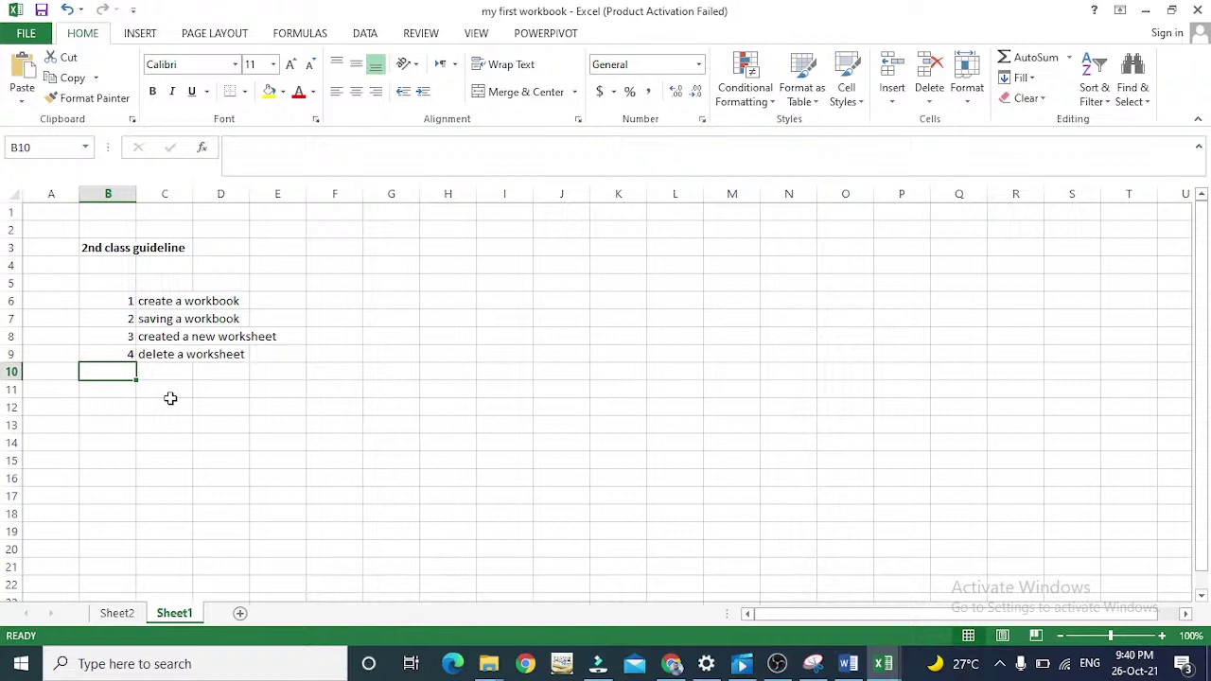
Step: Add a temporary Sheet5, then remove it with Home > Delete > Delete Sheet
{"action": "left_click", "coordinate": [239, 613]}
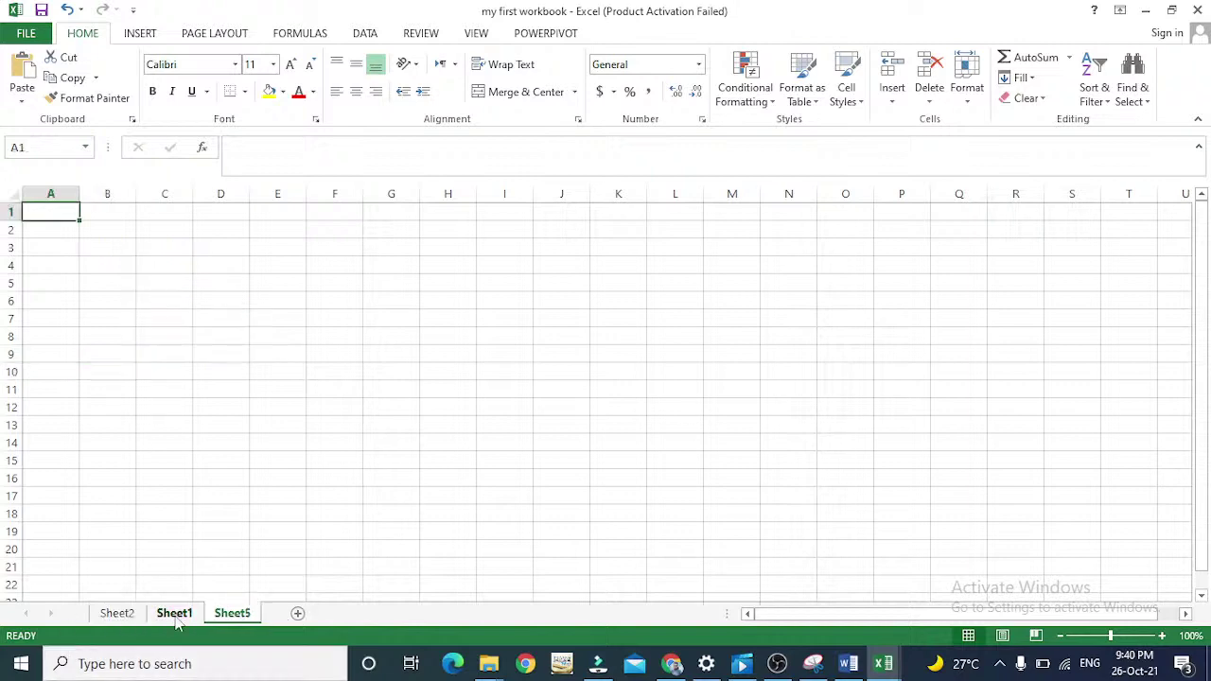
{"action": "left_click", "coordinate": [175, 615]}
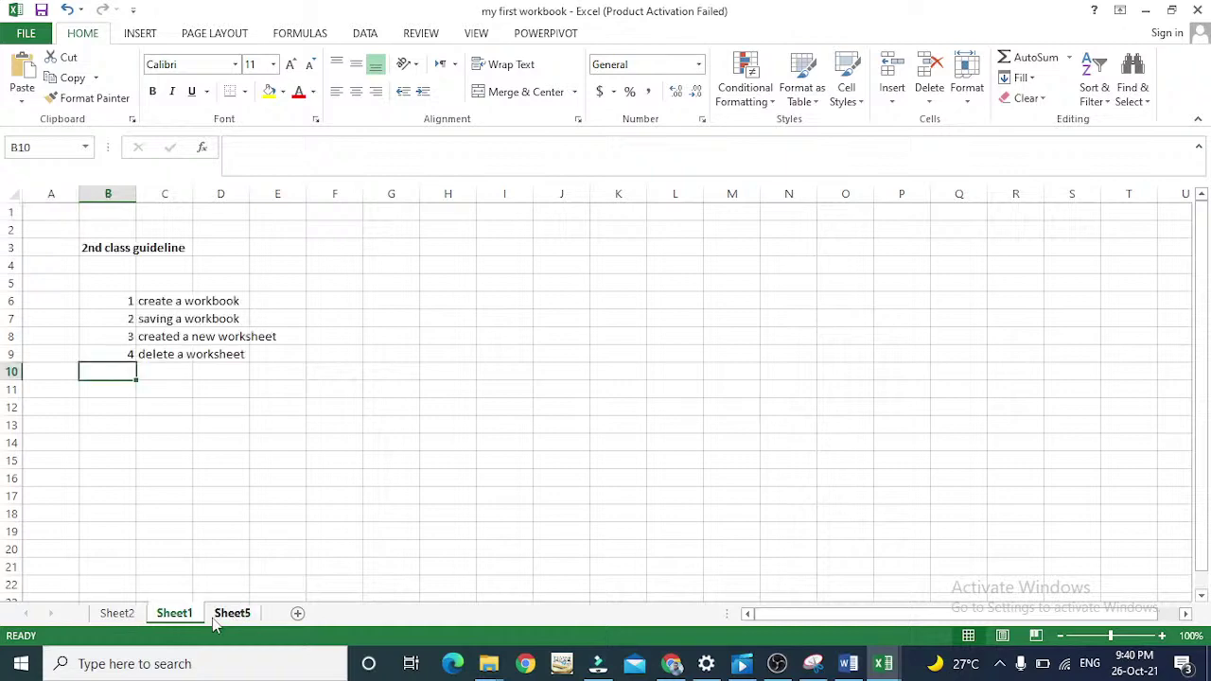
{"action": "left_click", "coordinate": [215, 617]}
{"action": "right_click", "coordinate": [216, 622]}
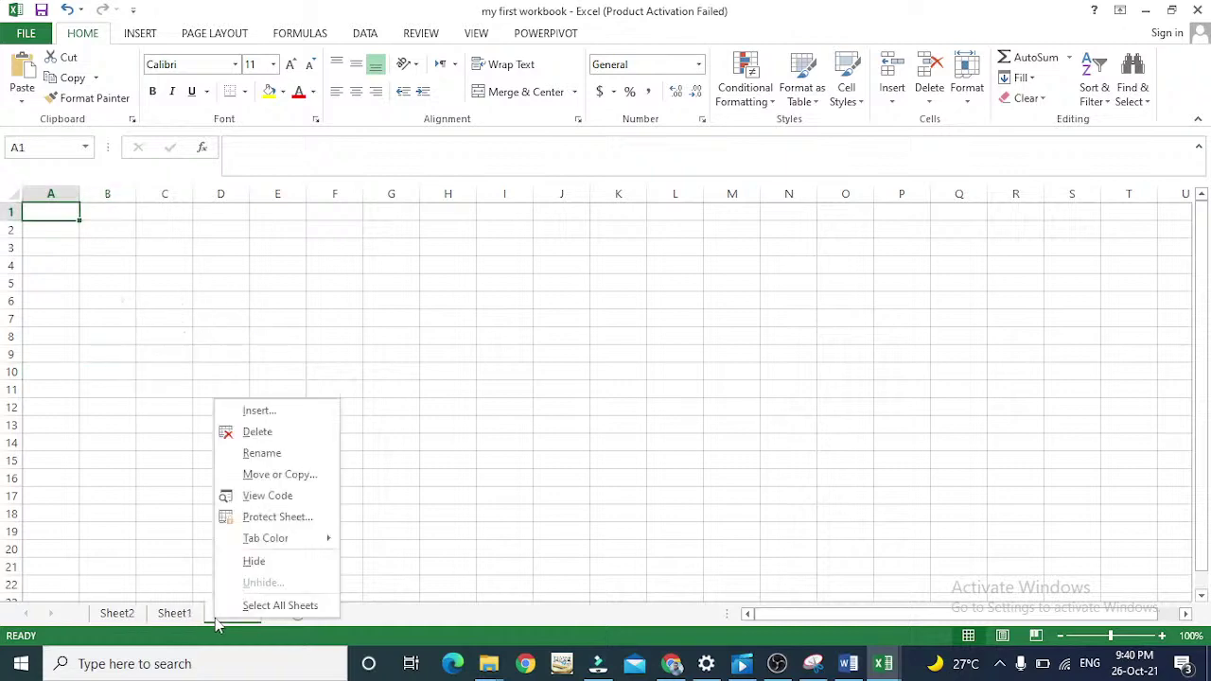
{"action": "key", "text": "Escape"}
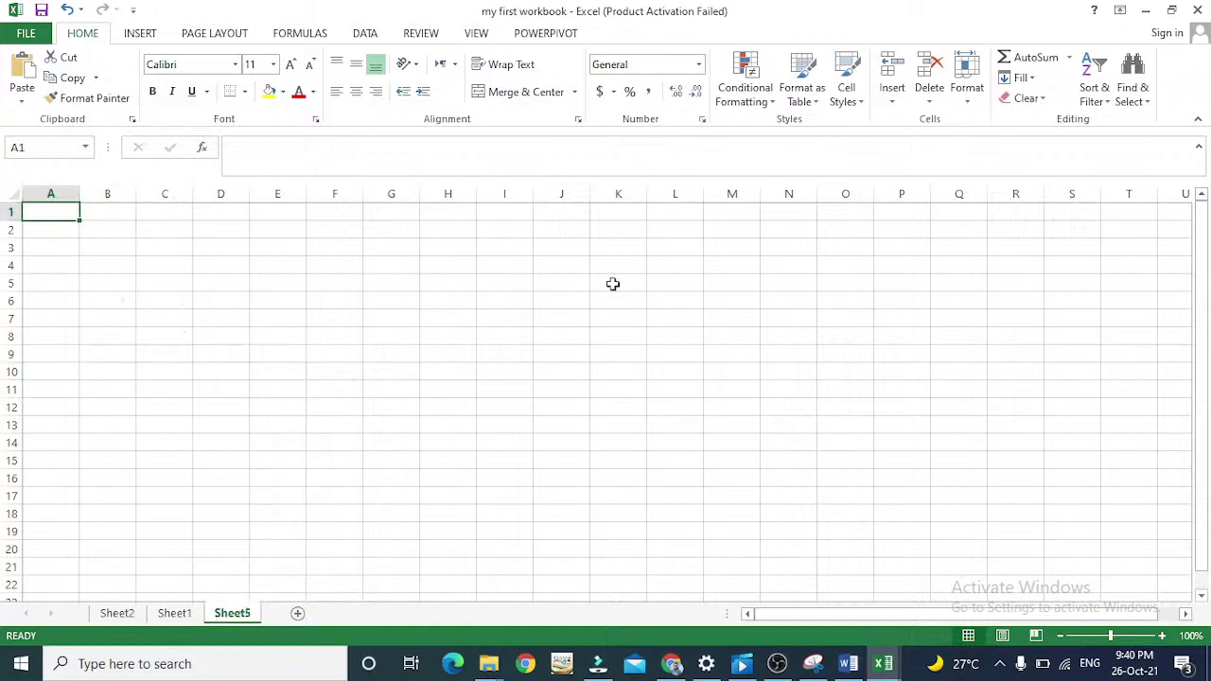
{"action": "left_click", "coordinate": [924, 101]}
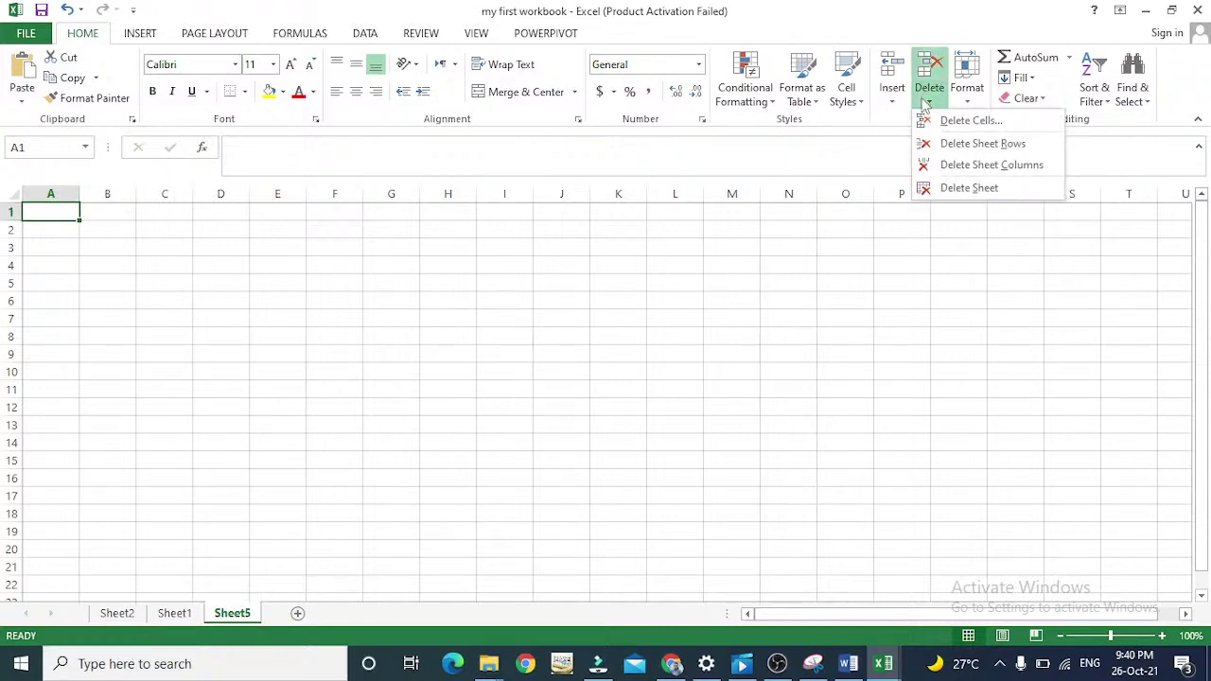
{"action": "left_click", "coordinate": [764, 129]}
{"action": "left_click", "coordinate": [928, 106]}
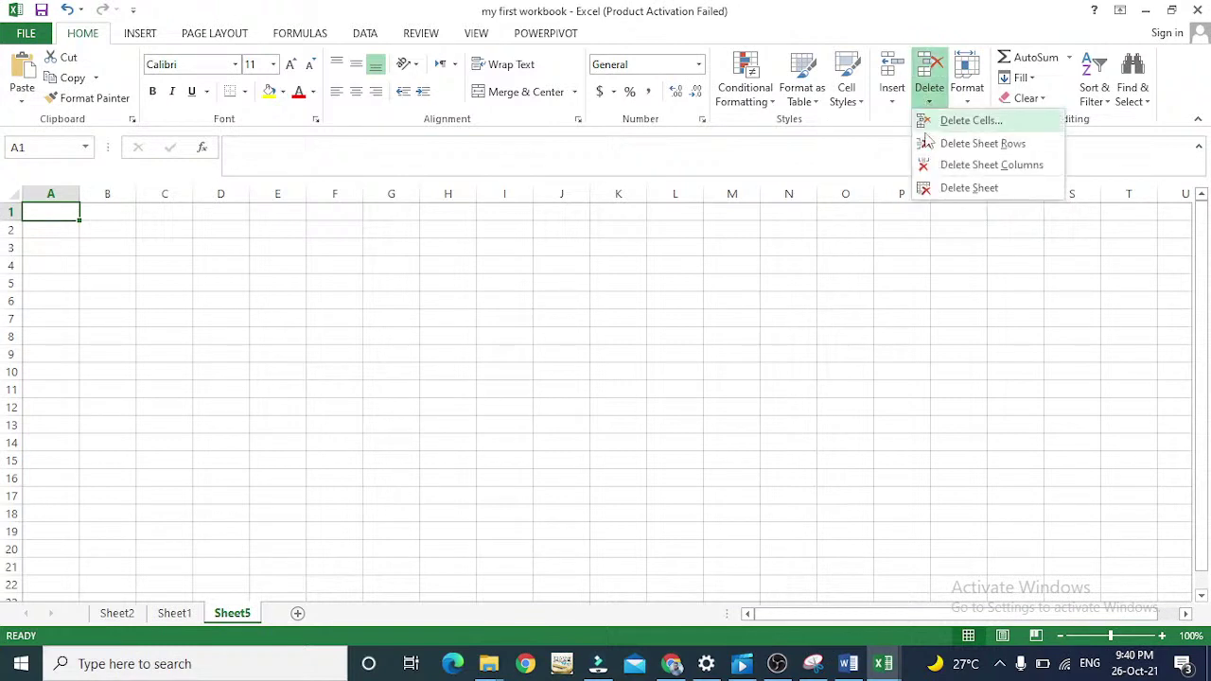
{"action": "left_click", "coordinate": [947, 189]}
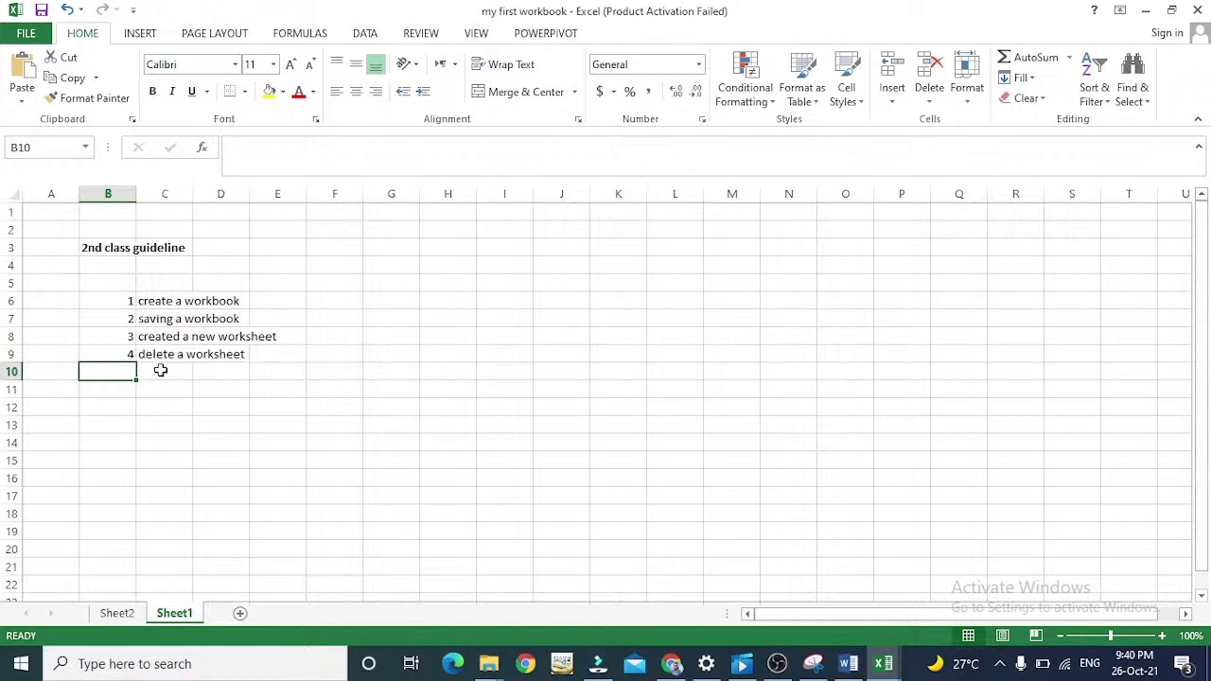
Step: Enter item 5, 'Rename a worksheet', in B10 and C10
{"action": "type", "text": "5"}
{"action": "left_click", "coordinate": [161, 370]}
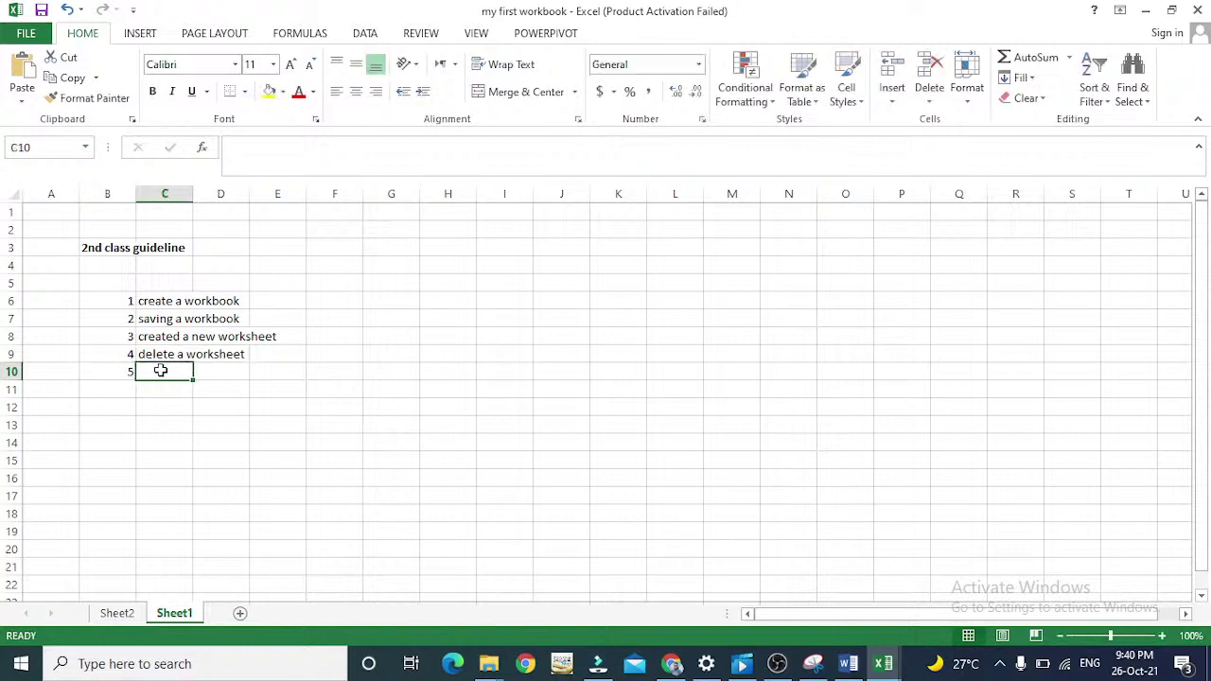
{"action": "type", "text": "R"}
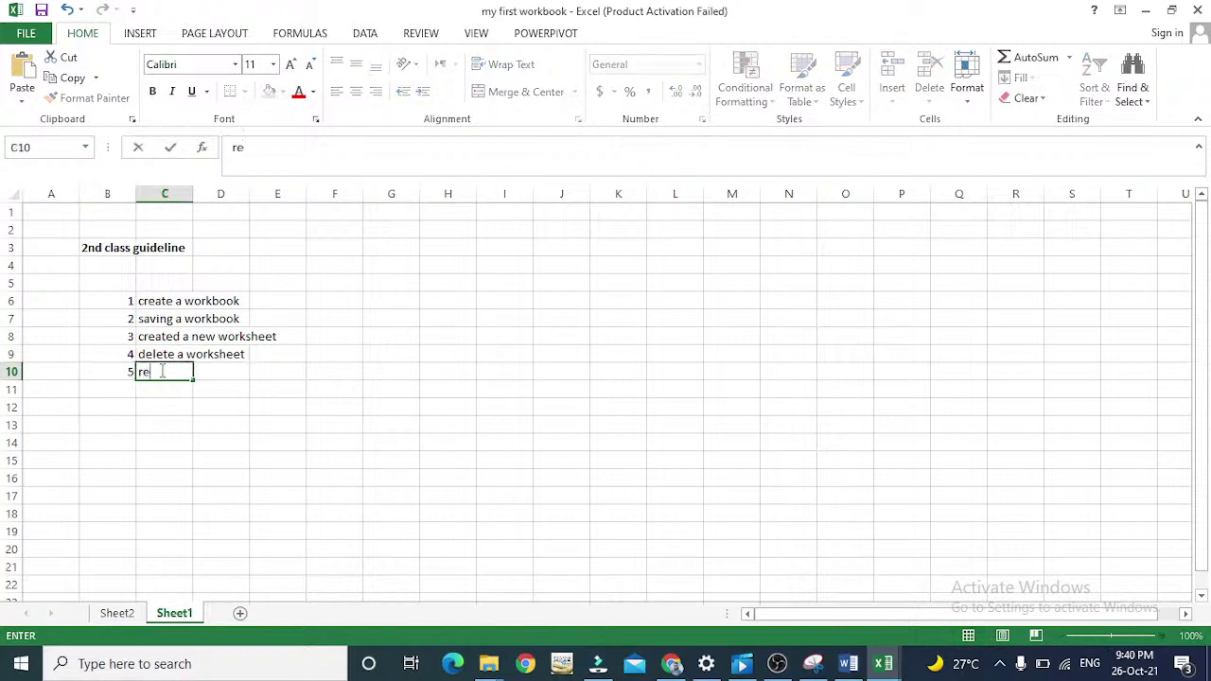
{"action": "type", "text": "Ename"}
{"action": "key", "text": "BackSpace"}
{"action": "key", "text": "BackSpace"}
{"action": "key", "text": "BackSpace"}
{"action": "key", "text": "BackSpace"}
{"action": "key", "text": "BackSpace"}
{"action": "type", "text": "ENA"}
{"action": "key", "text": "BackSpace"}
{"action": "key", "text": "BackSpace"}
{"action": "type", "text": "n"}
{"action": "key", "text": "BackSpace"}
{"action": "key", "text": "BackSpace"}
{"action": "type", "text": "ema"}
{"action": "key", "text": "BackSpace"}
{"action": "key", "text": "BackSpace"}
{"action": "type", "text": "name a work"}
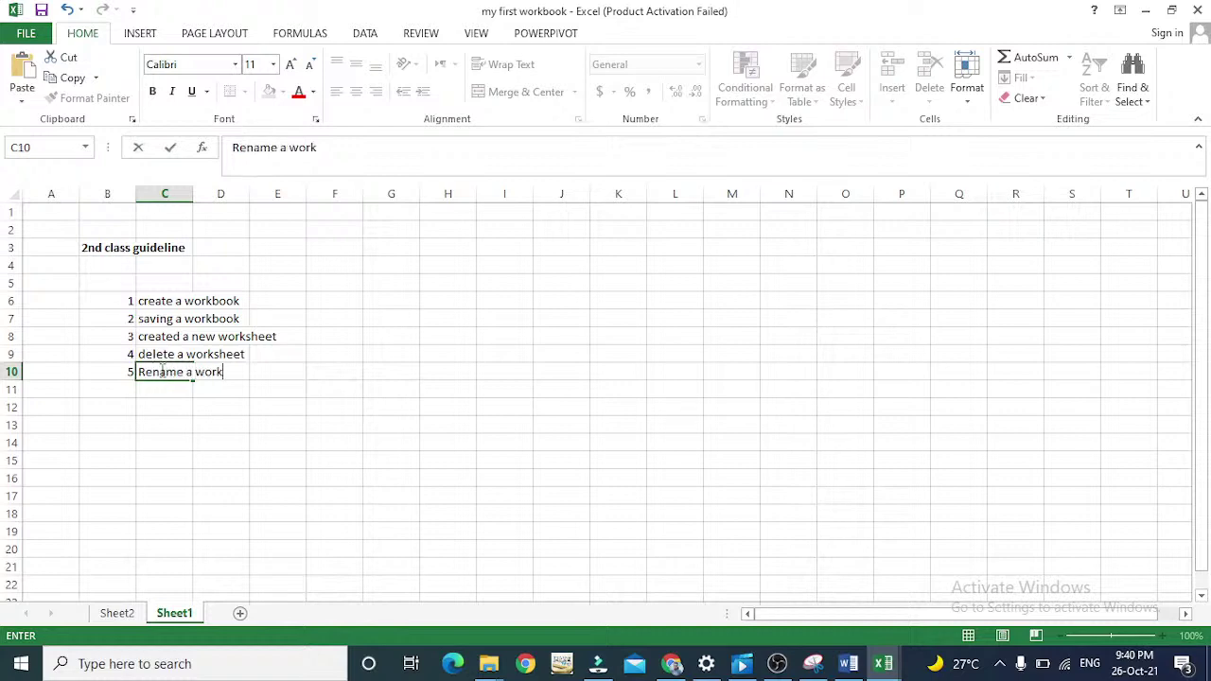
{"action": "type", "text": "sheet"}
{"action": "key", "text": "Return"}
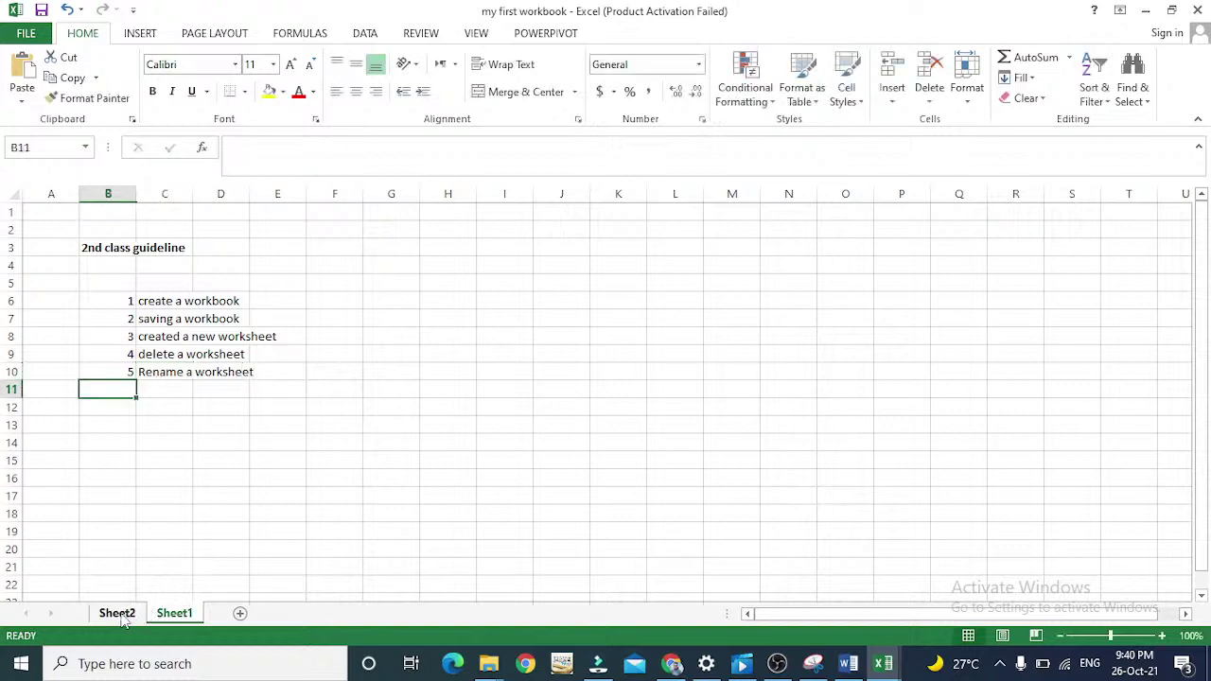
Step: Rename the Sheet1 tab to 'class work'
{"action": "right_click", "coordinate": [166, 615]}
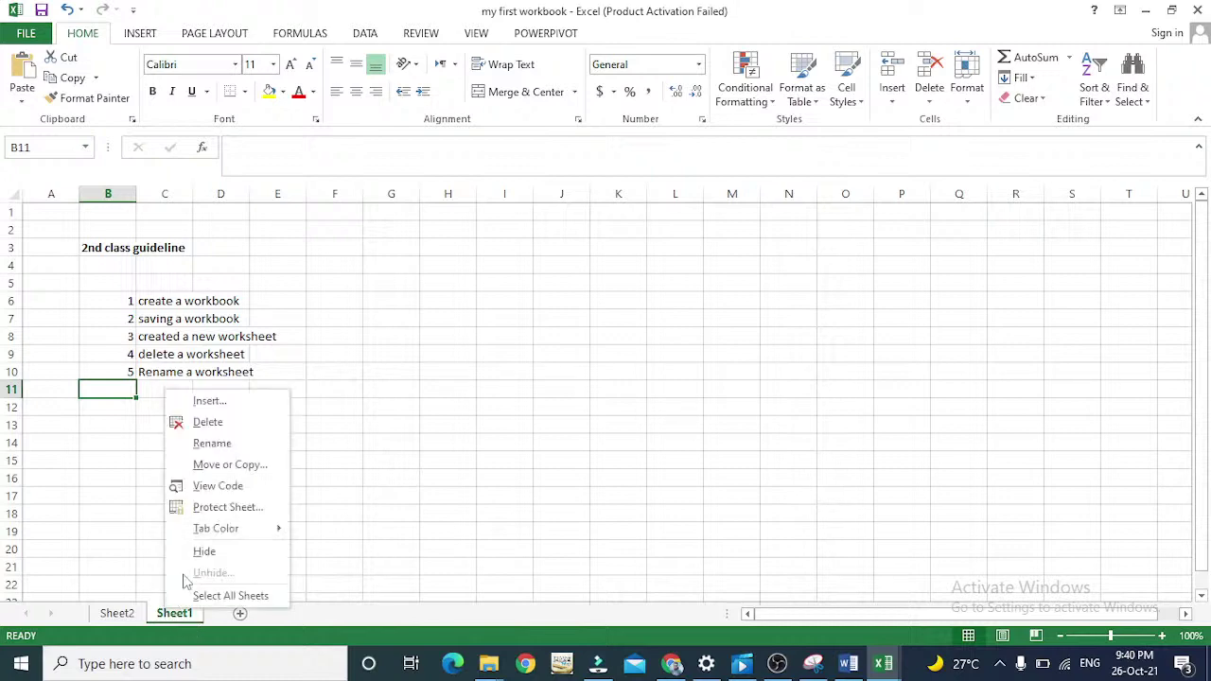
{"action": "left_click", "coordinate": [212, 443]}
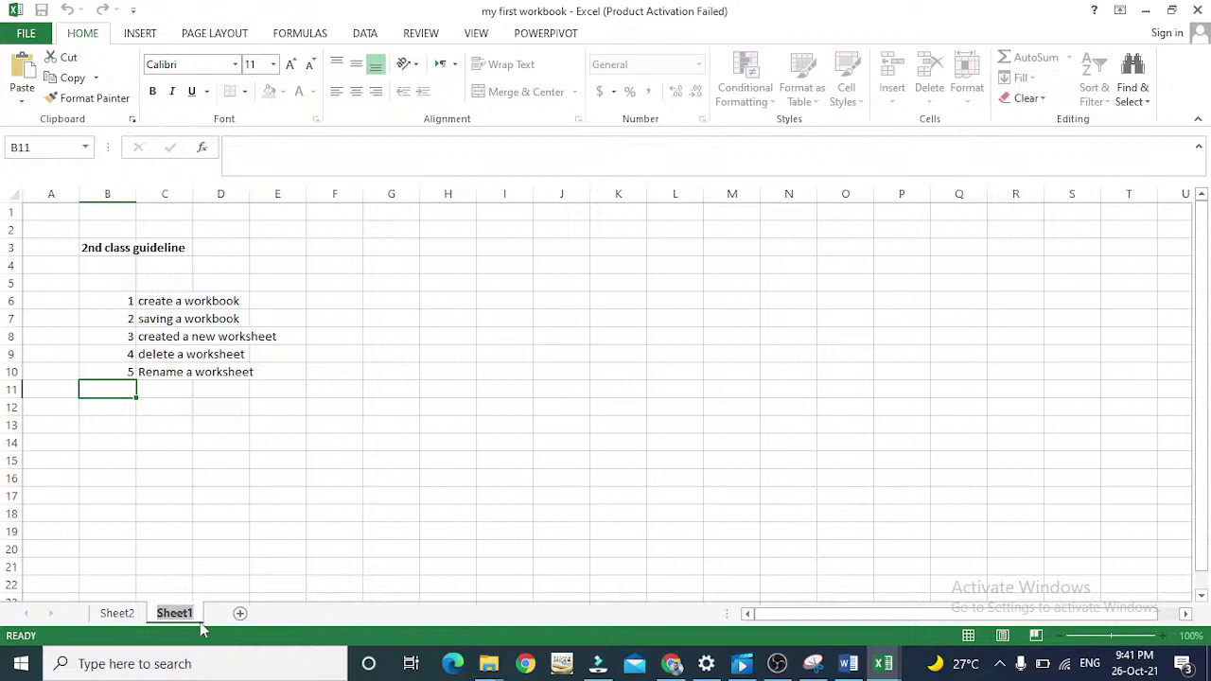
{"action": "key", "text": "BackSpace"}
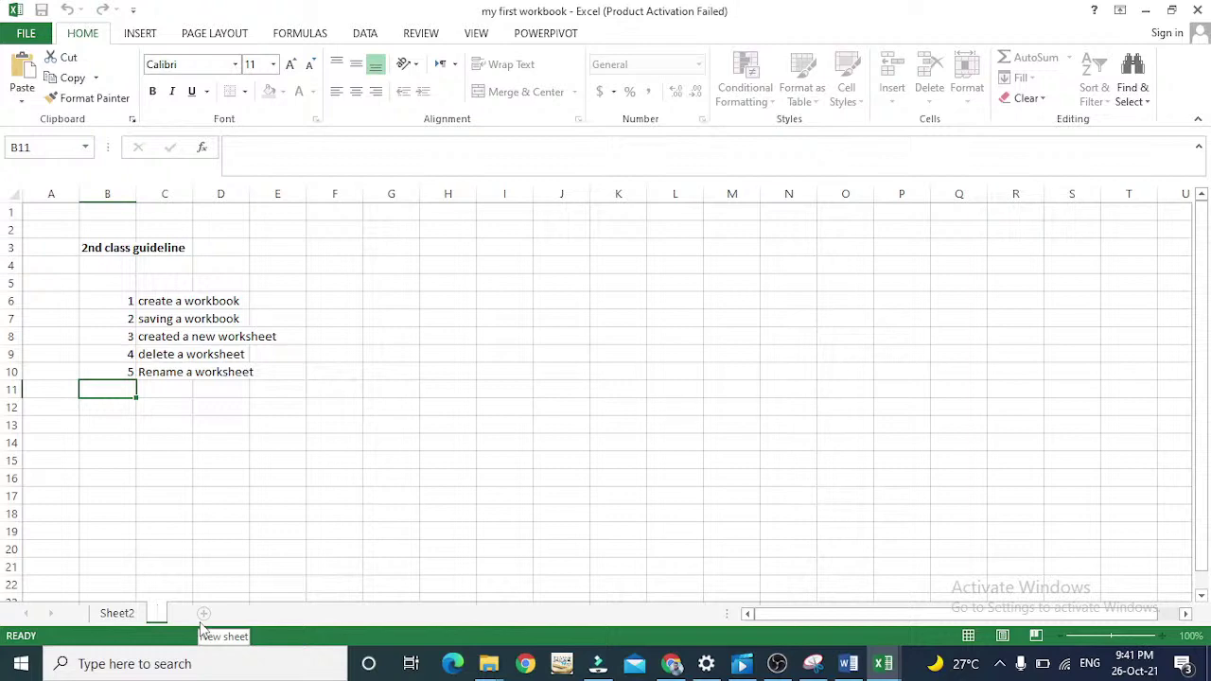
{"action": "type", "text": "class"}
{"action": "key", "text": "Return"}
{"action": "type", "text": "work"}
{"action": "key", "text": "Return"}
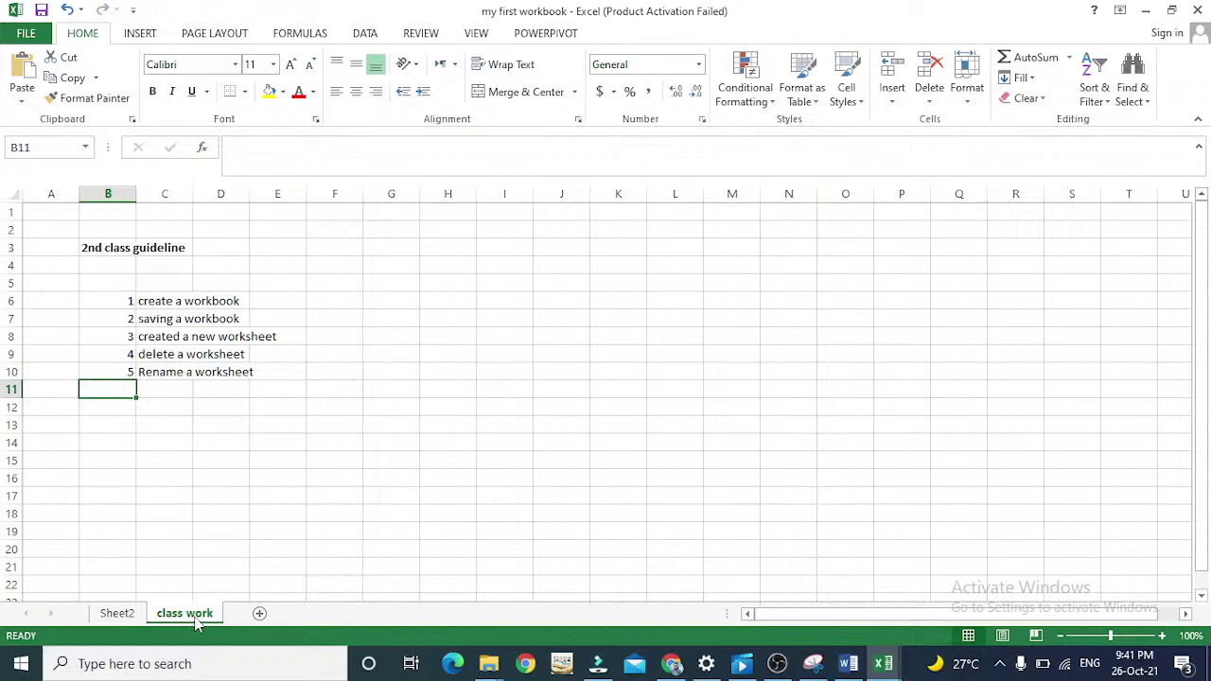
Step: Remove the space so the sheet is named 'classwork', then select cell D12
{"action": "double_click", "coordinate": [185, 613]}
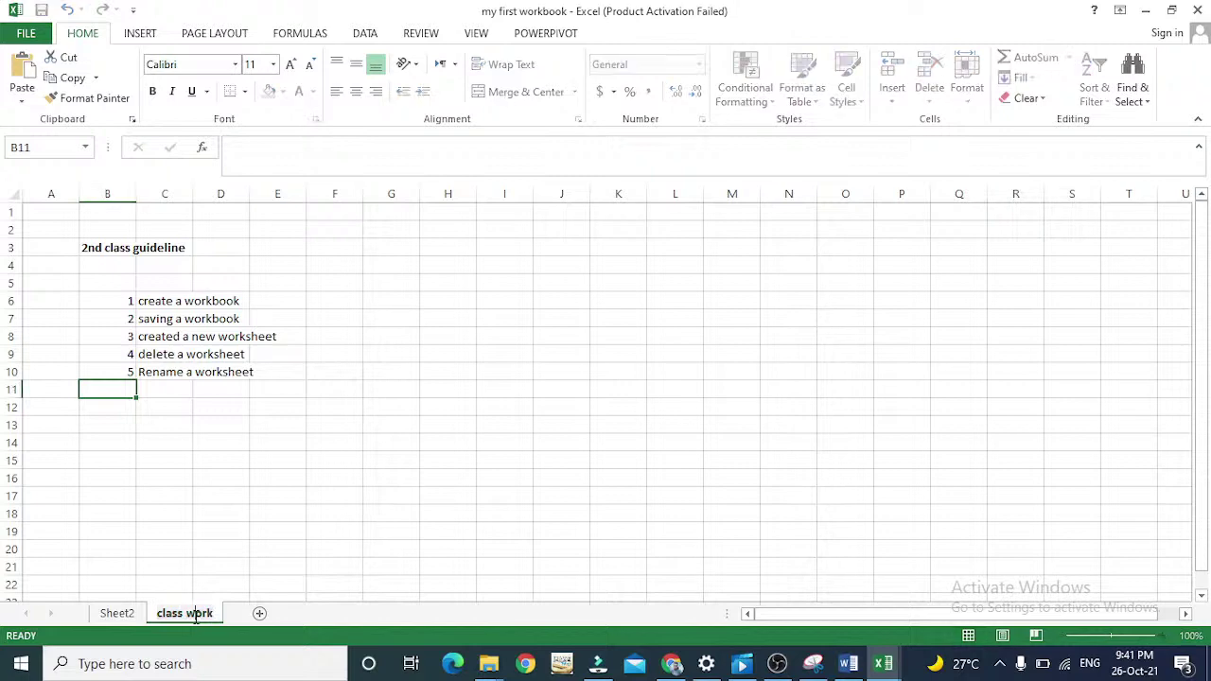
{"action": "left_click", "coordinate": [196, 613]}
{"action": "mouse_move", "coordinate": [159, 615]}
{"action": "left_mouse_down"}
{"action": "mouse_move", "coordinate": [183, 620]}
{"action": "mouse_move", "coordinate": [162, 613]}
{"action": "left_mouse_up"}
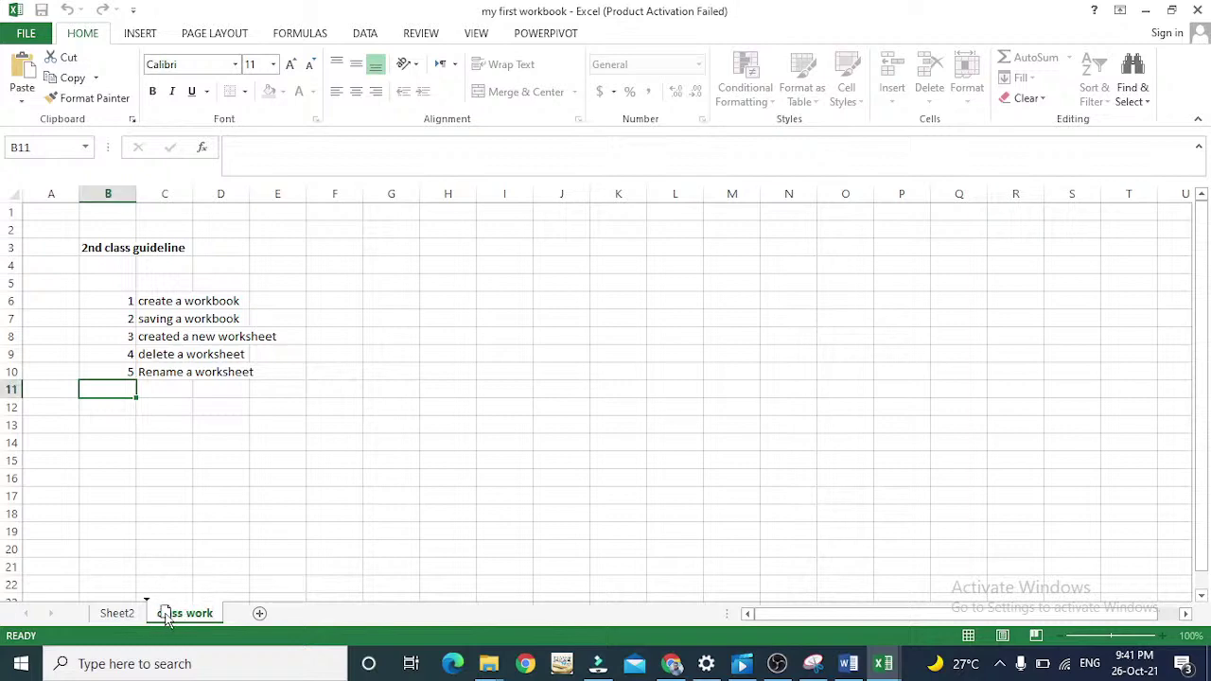
{"action": "double_click", "coordinate": [159, 613]}
{"action": "left_click", "coordinate": [159, 613]}
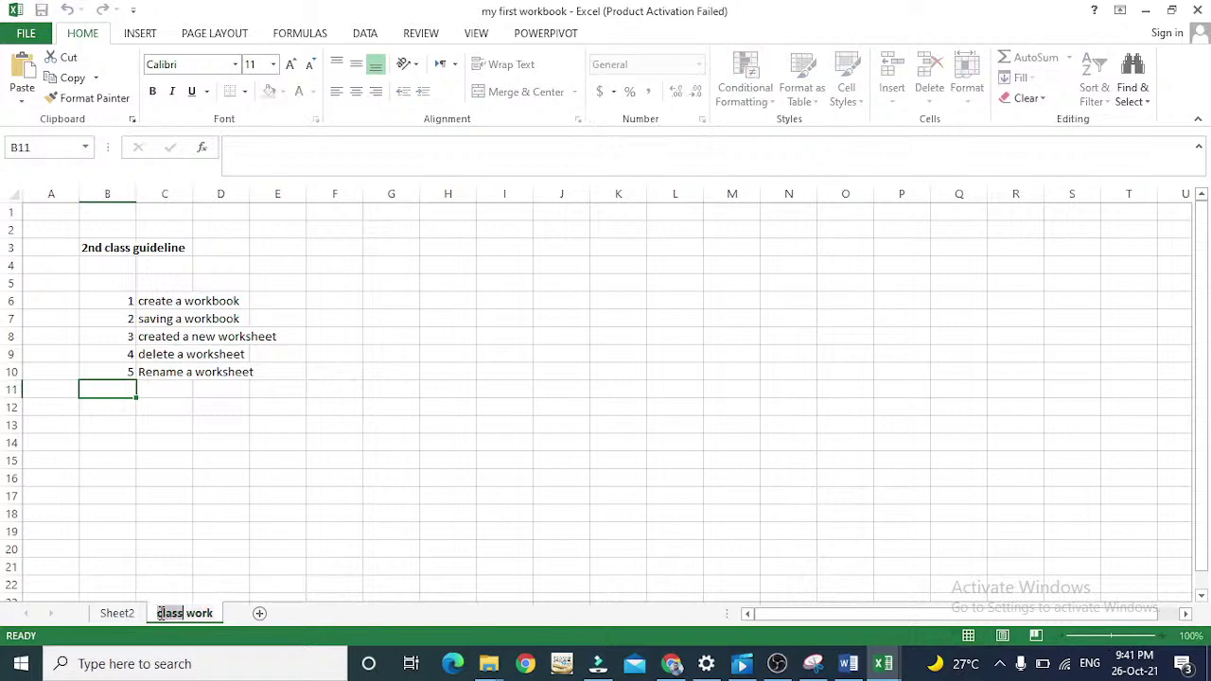
{"action": "key", "text": "Right"}
{"action": "key", "text": "Right"}
{"action": "key", "text": "Right"}
{"action": "key", "text": "Right"}
{"action": "key", "text": "Right"}
{"action": "key", "text": "Delete"}
{"action": "key", "text": "Return"}
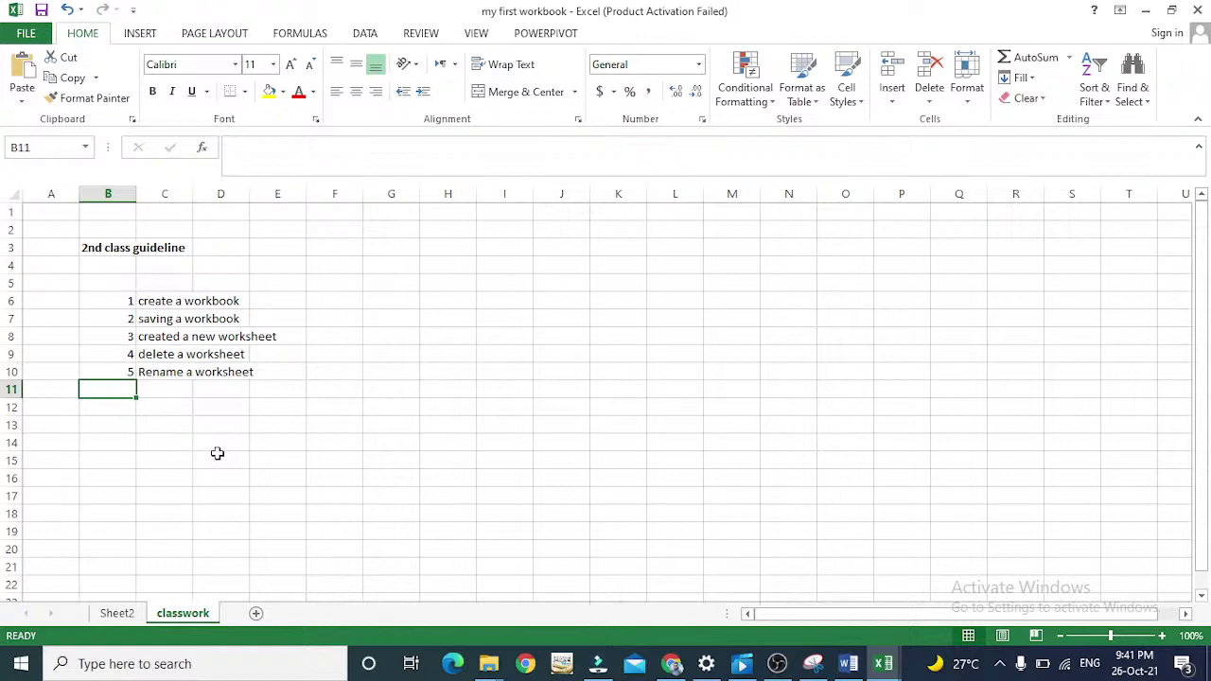
{"action": "key", "text": "Down"}
{"action": "key", "text": "Right"}
{"action": "key", "text": "Right"}
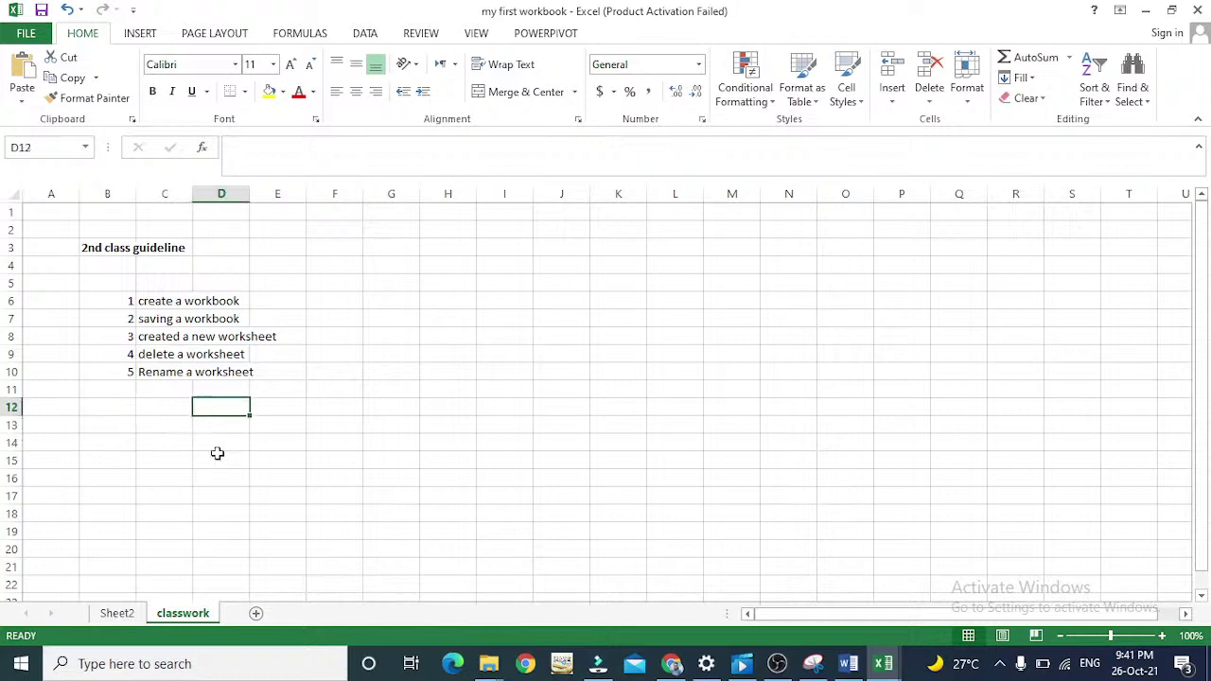
Step: Enter '1.' in D12 and 'you cannot create a similar named worksheet in excel' in E12
{"action": "type", "text": "a"}
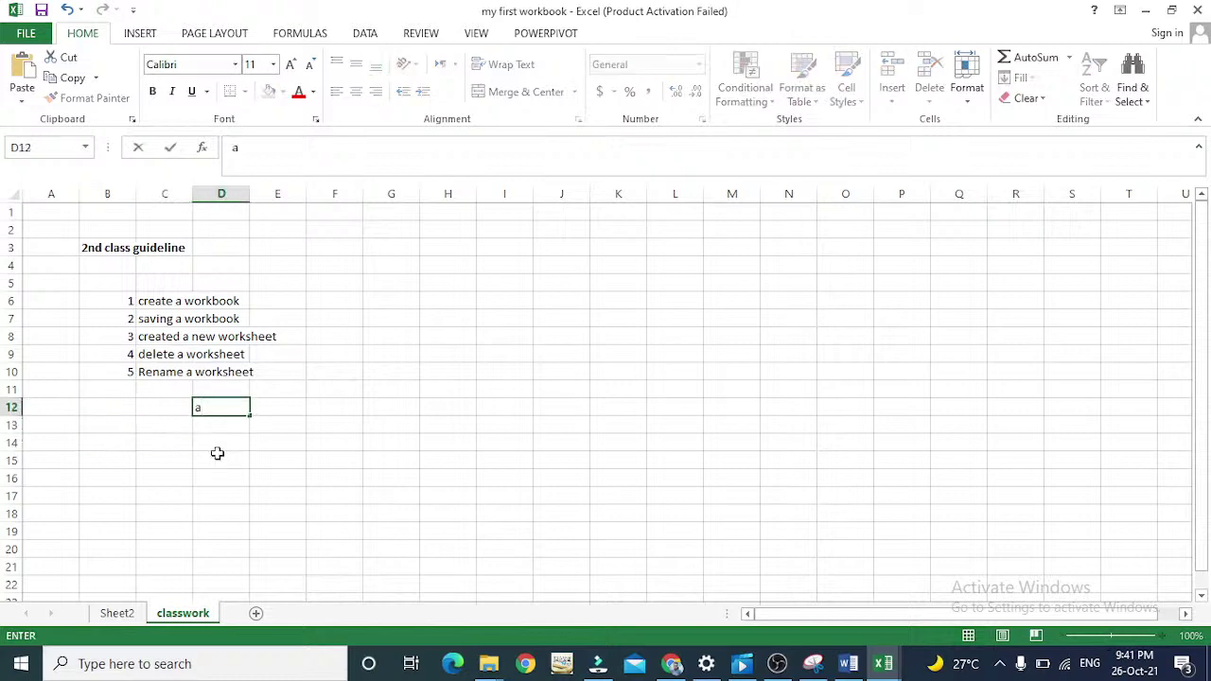
{"action": "key", "text": "BackSpace"}
{"action": "type", "text": "1."}
{"action": "key", "text": "Right"}
{"action": "type", "text": "you canno"}
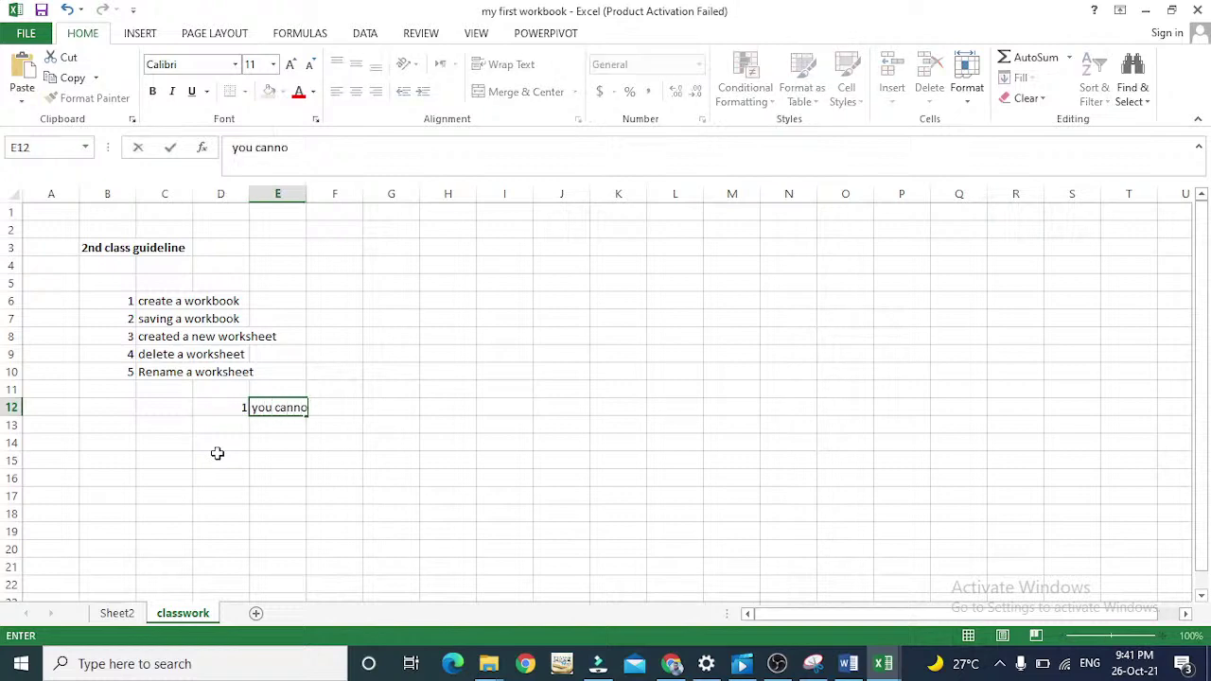
{"action": "type", "text": "t create a si"}
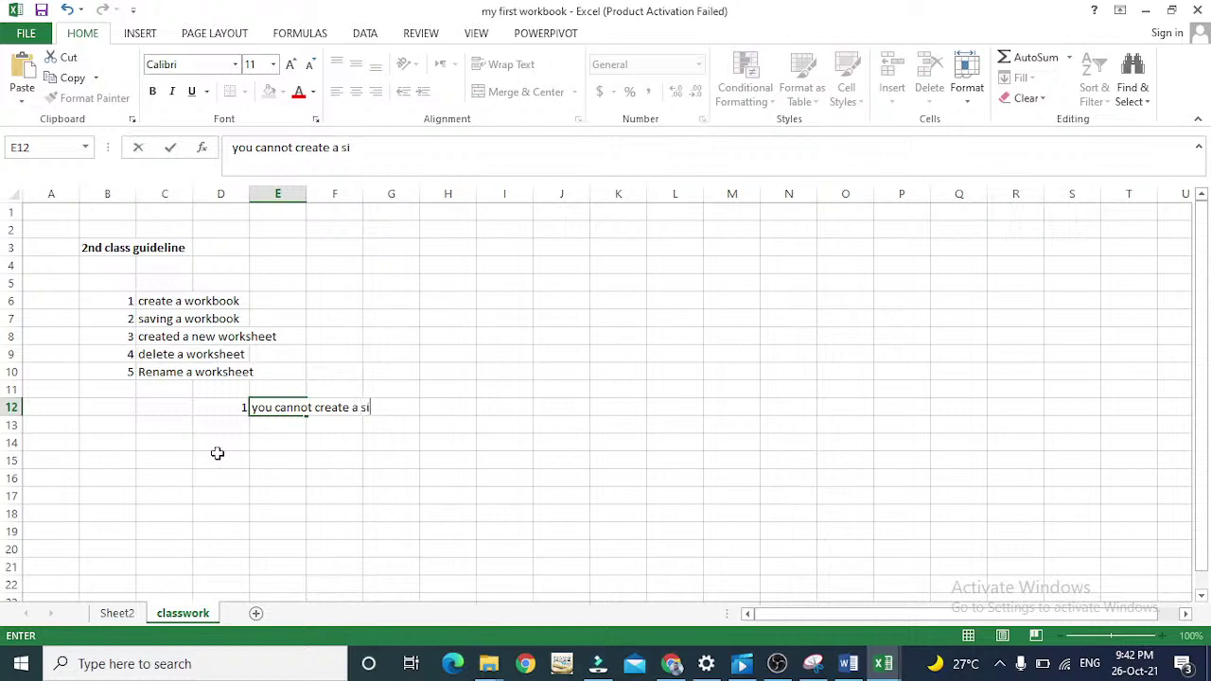
{"action": "key", "text": "BackSpace"}
{"action": "type", "text": "imilar named wo"}
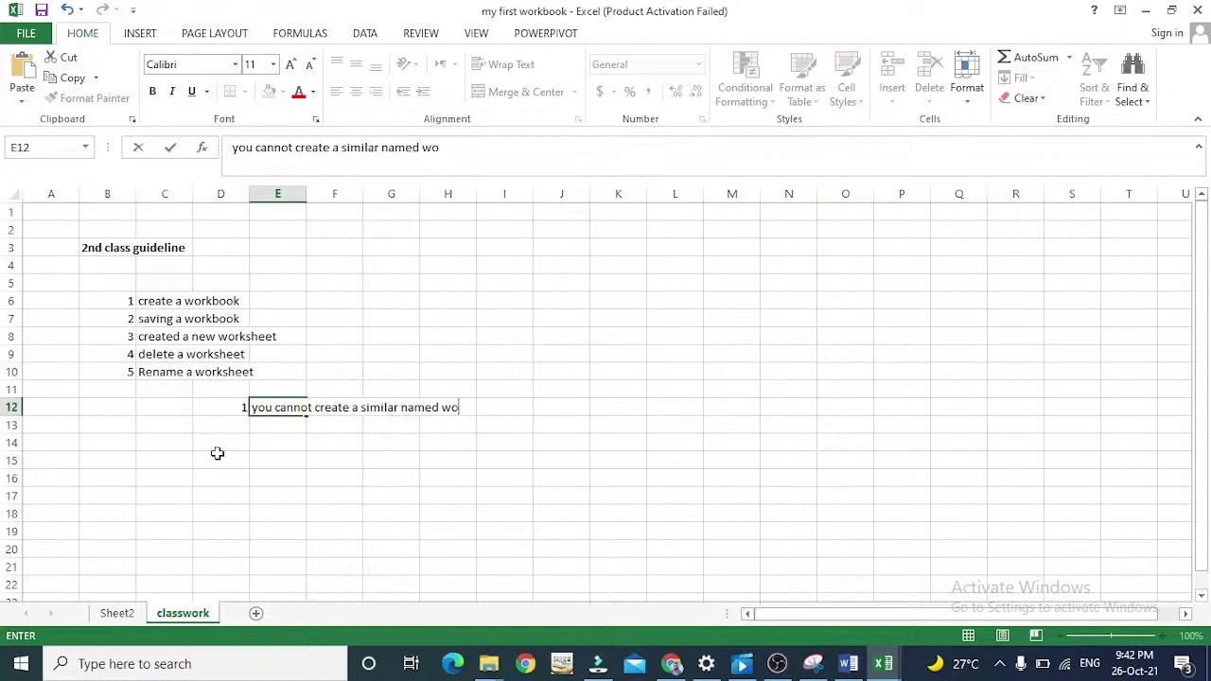
{"action": "type", "text": "rksheet in "}
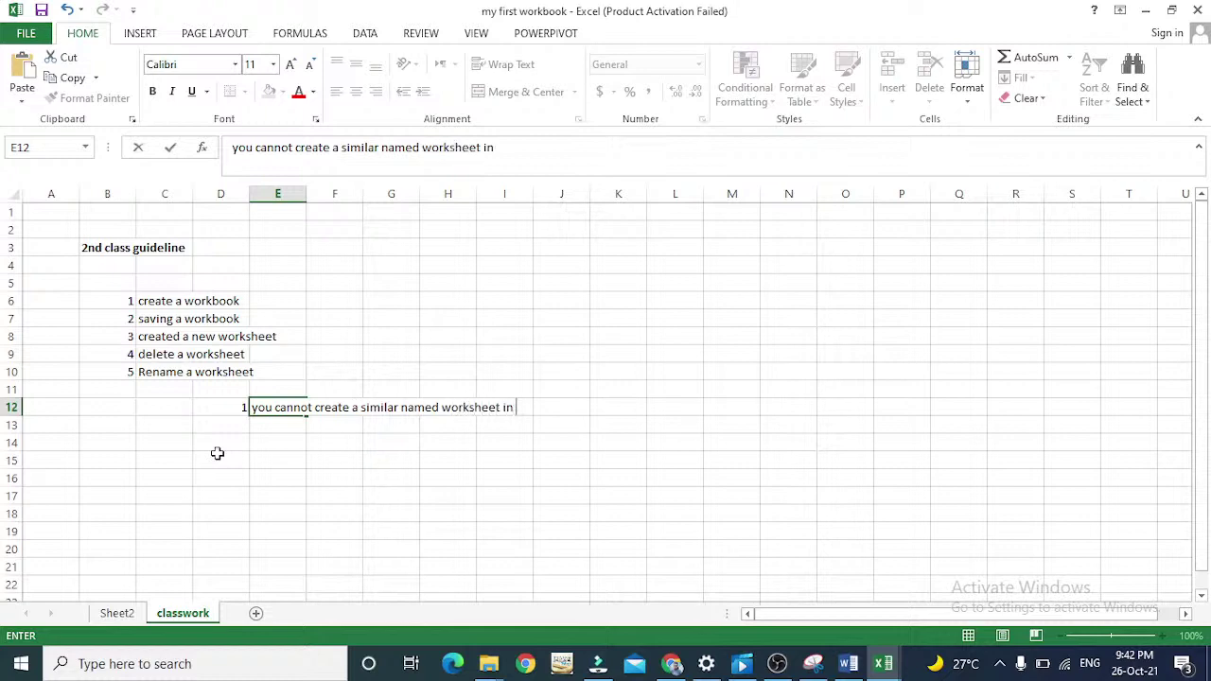
{"action": "type", "text": "excel"}
{"action": "key", "text": "Return"}
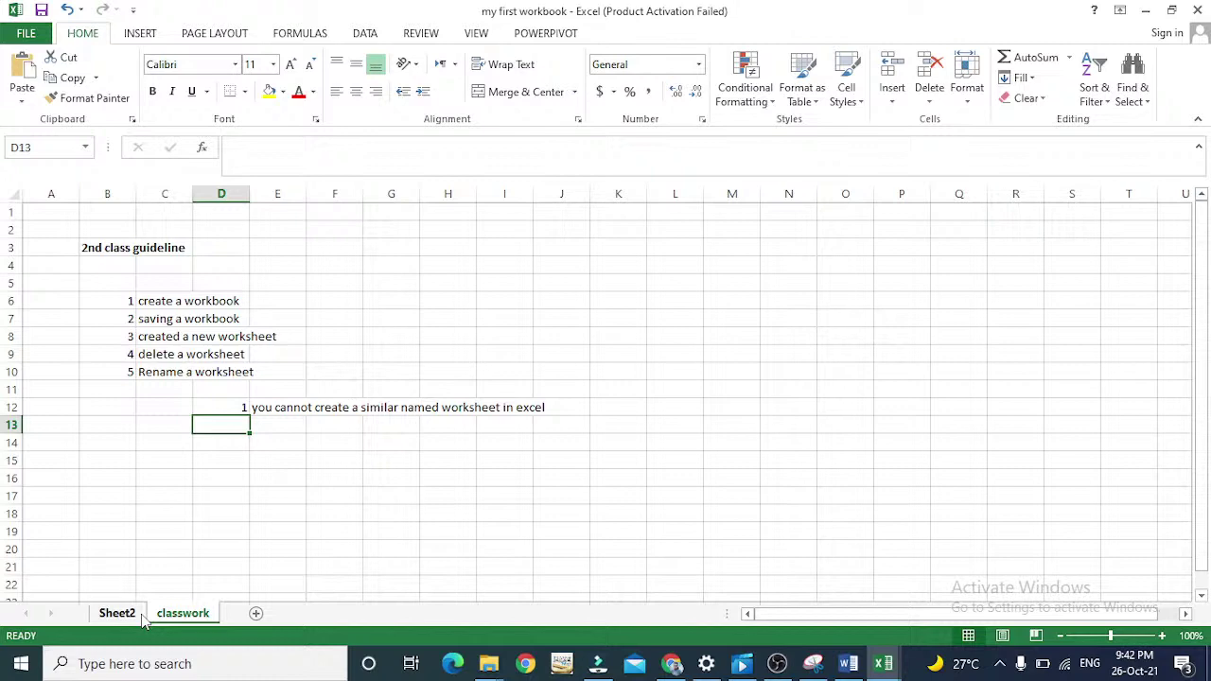
Step: Try renaming Sheet2 to 'classwork' and dismiss the duplicate-name warning
{"action": "left_click", "coordinate": [131, 617]}
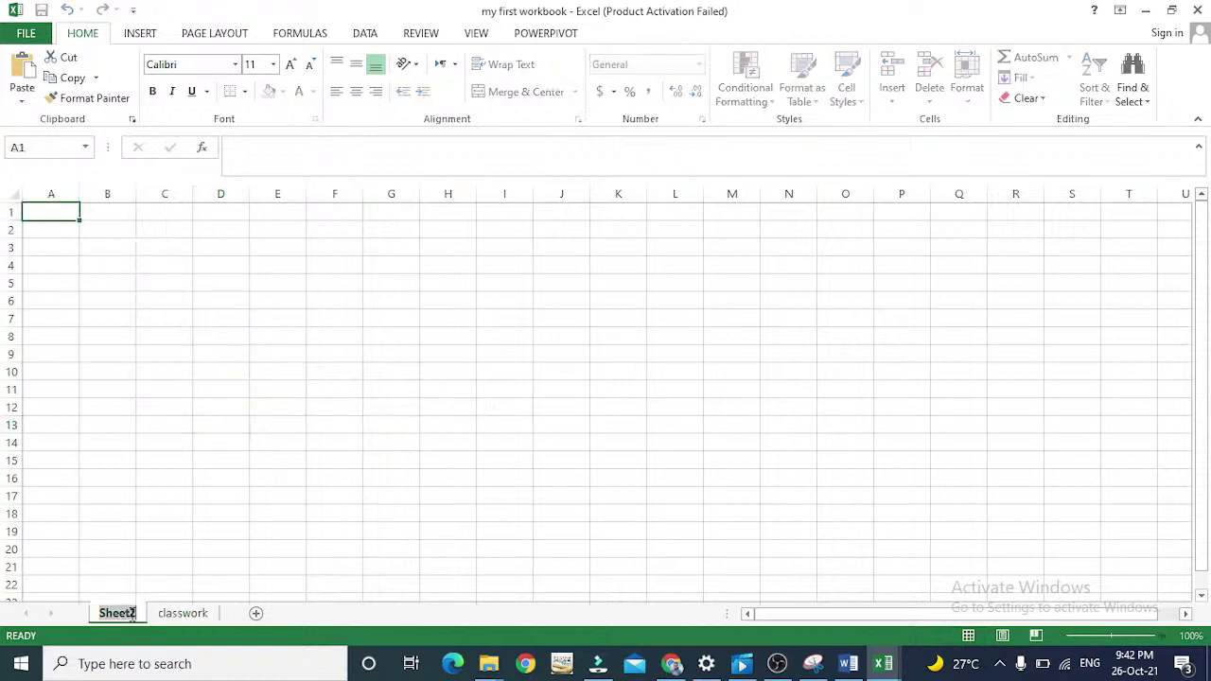
{"action": "double_click", "coordinate": [135, 615]}
{"action": "key", "text": "BackSpace"}
{"action": "type", "text": "cl"}
{"action": "key", "text": "BackSpace"}
{"action": "key", "text": "BackSpace"}
{"action": "type", "text": "c"}
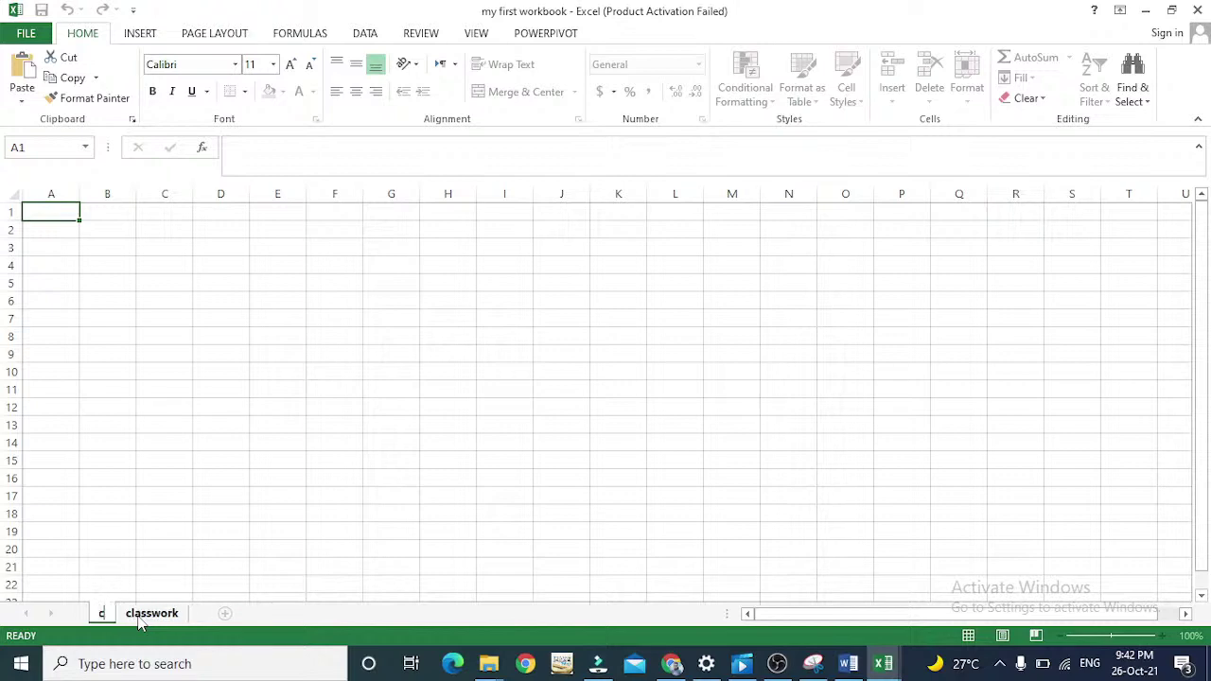
{"action": "type", "text": "lasswork"}
{"action": "key", "text": "Return"}
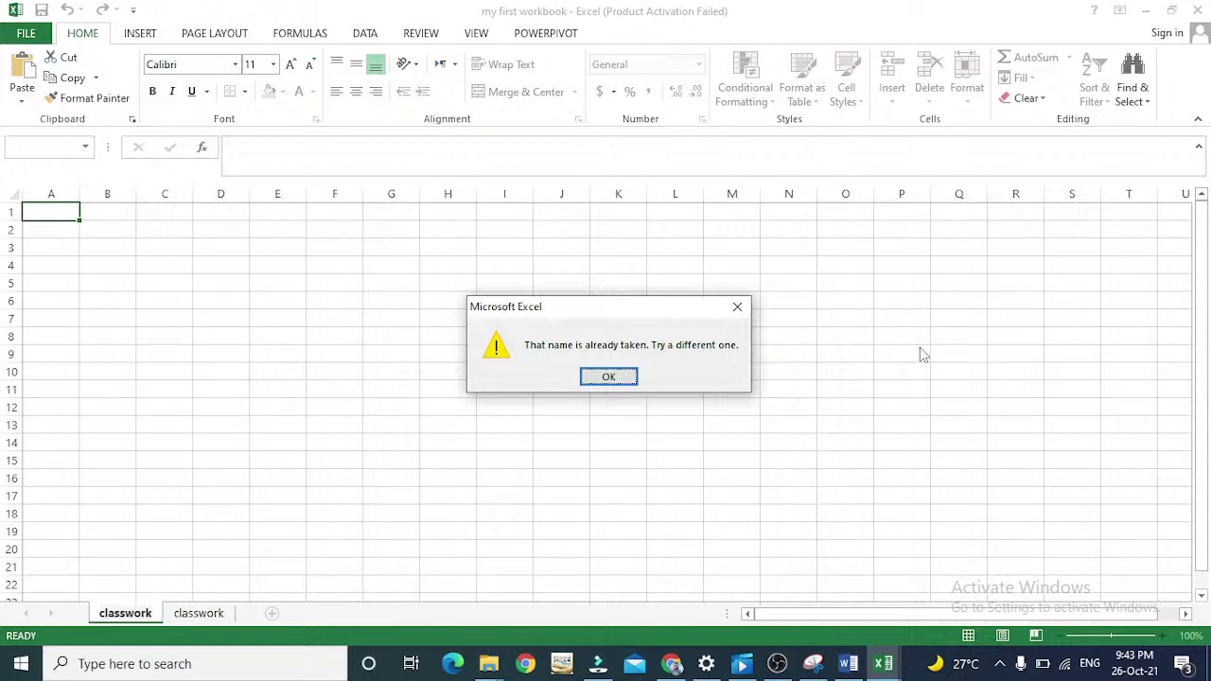
{"action": "left_click", "coordinate": [737, 306]}
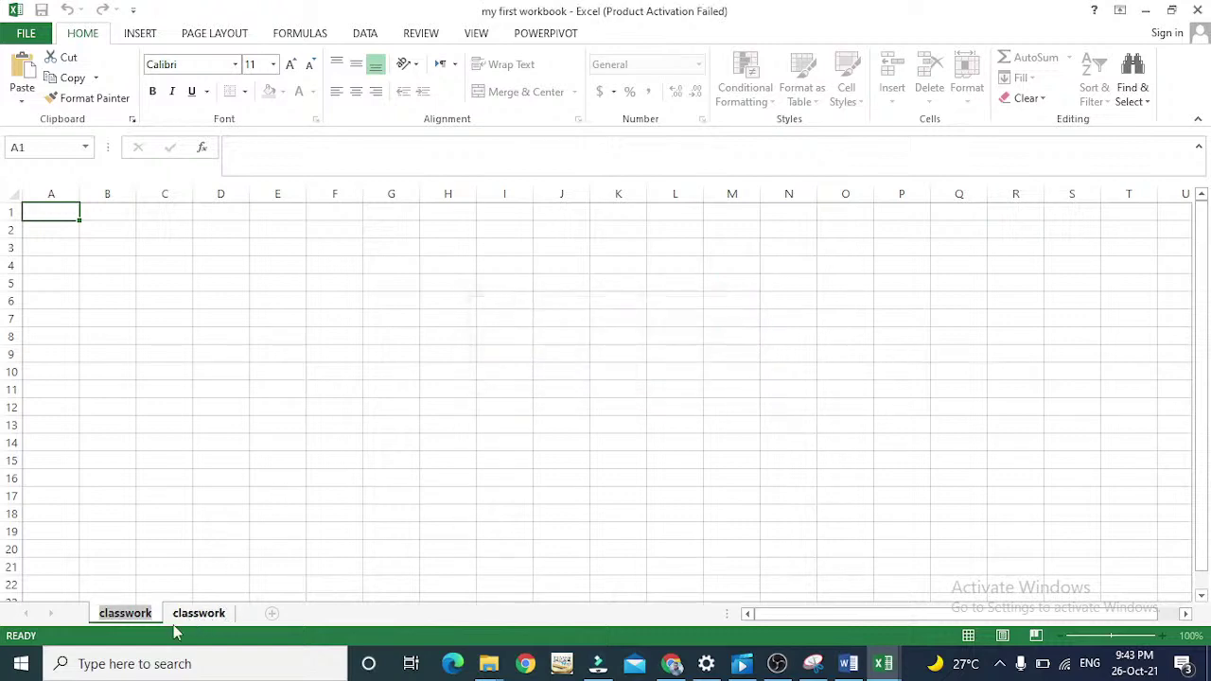
Step: Name the empty sheet 'new worksheet' instead
{"action": "key", "text": "BackSpace"}
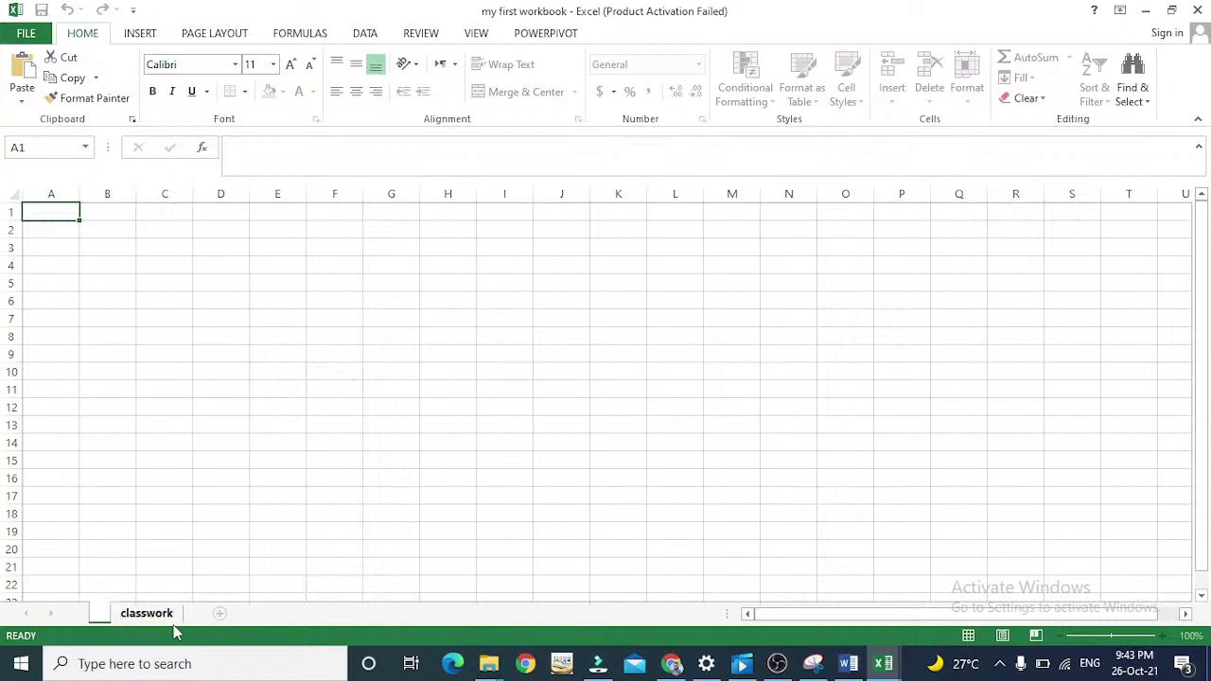
{"action": "type", "text": "new"}
{"action": "key", "text": "BackSpace"}
{"action": "key", "text": "BackSpace"}
{"action": "key", "text": "BackSpace"}
{"action": "key", "text": "BackSpace"}
{"action": "type", "text": "again"}
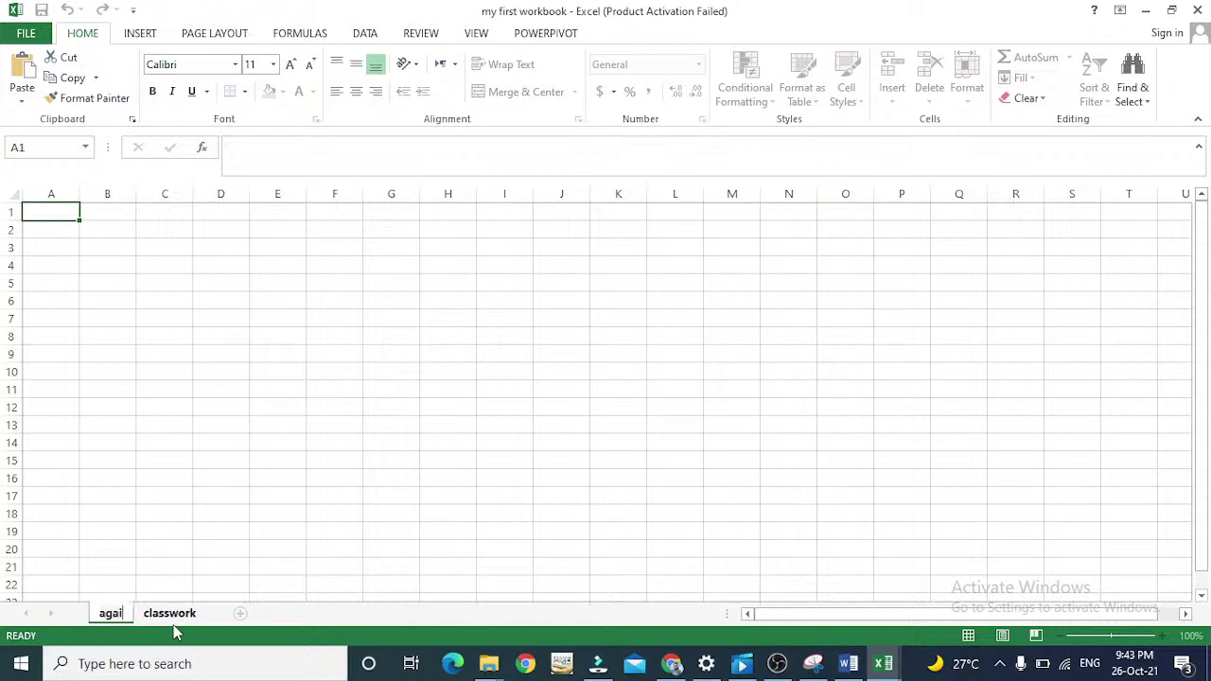
{"action": "key", "text": "BackSpace"}
{"action": "key", "text": "BackSpace"}
{"action": "key", "text": "BackSpace"}
{"action": "key", "text": "BackSpace"}
{"action": "key", "text": "BackSpace"}
{"action": "type", "text": "new wor"}
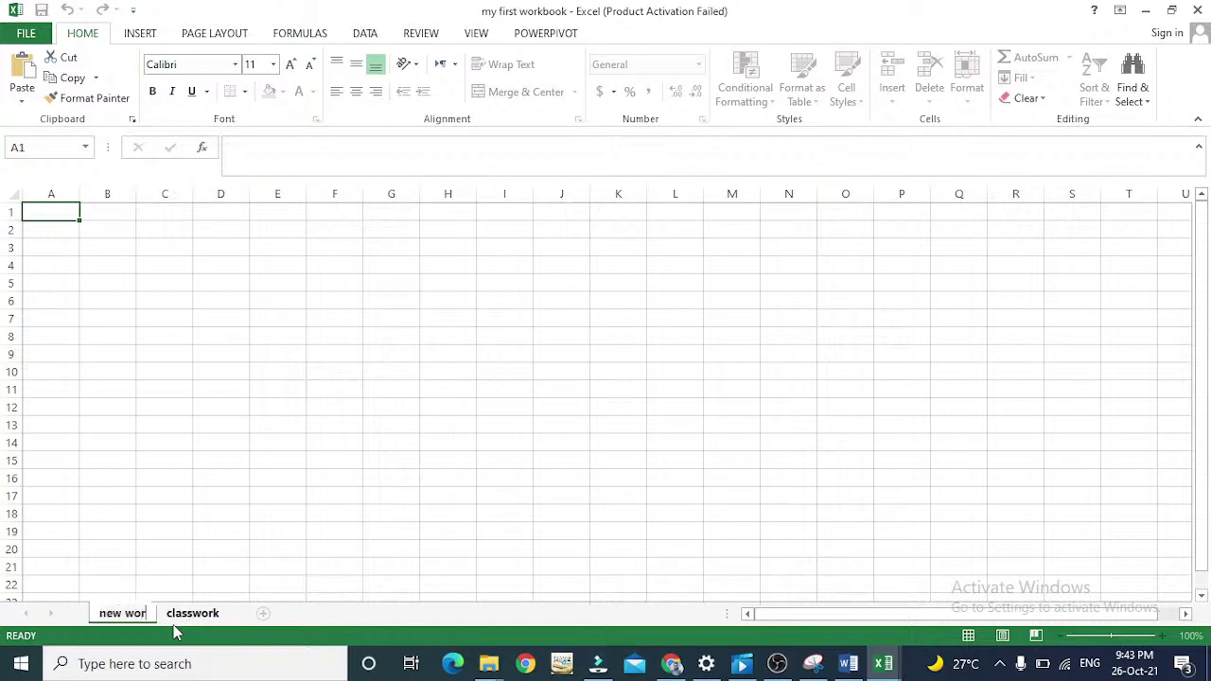
{"action": "type", "text": "ksheet"}
{"action": "key", "text": "Return"}
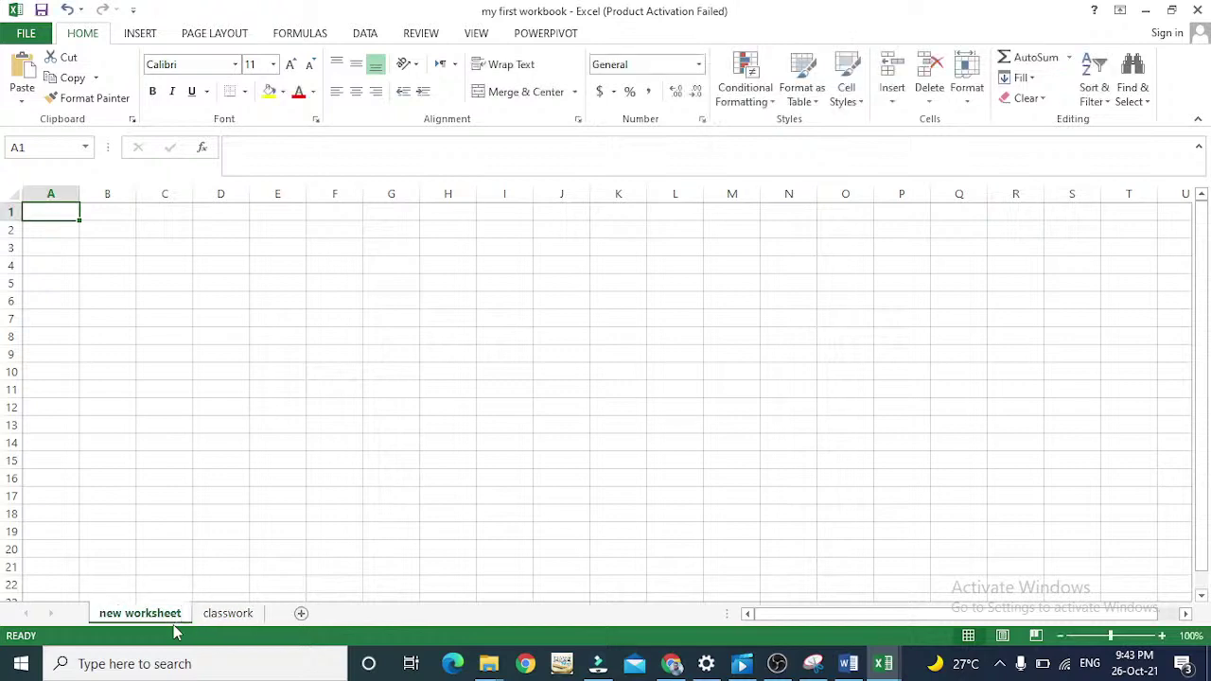
Step: On the classwork sheet, enter item 6, 'how to move a worksheet', in B11 and C11
{"action": "left_click", "coordinate": [231, 629]}
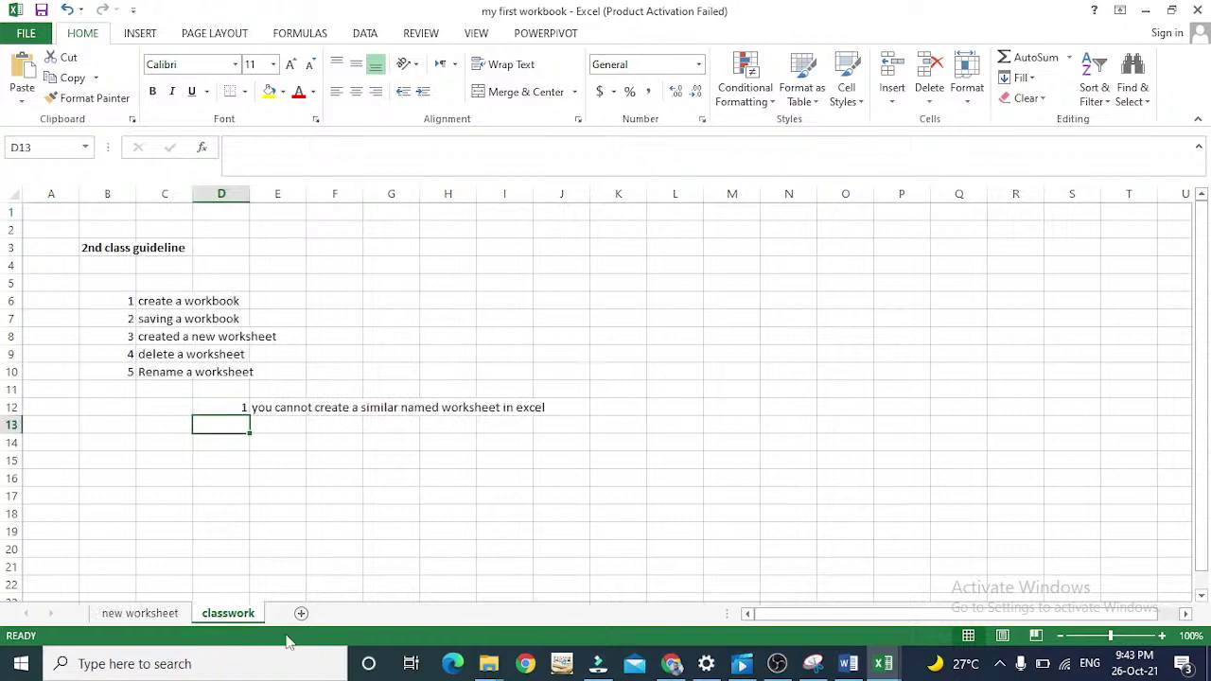
{"action": "left_click", "coordinate": [123, 388]}
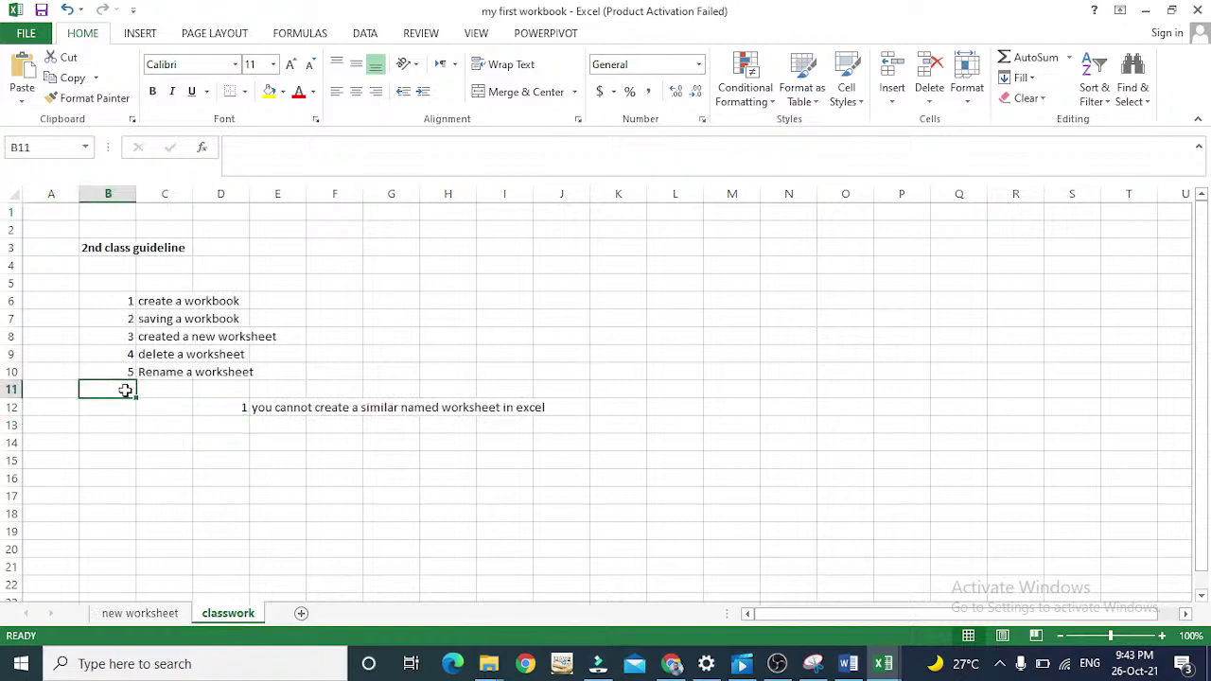
{"action": "type", "text": "6"}
{"action": "key", "text": "Tab"}
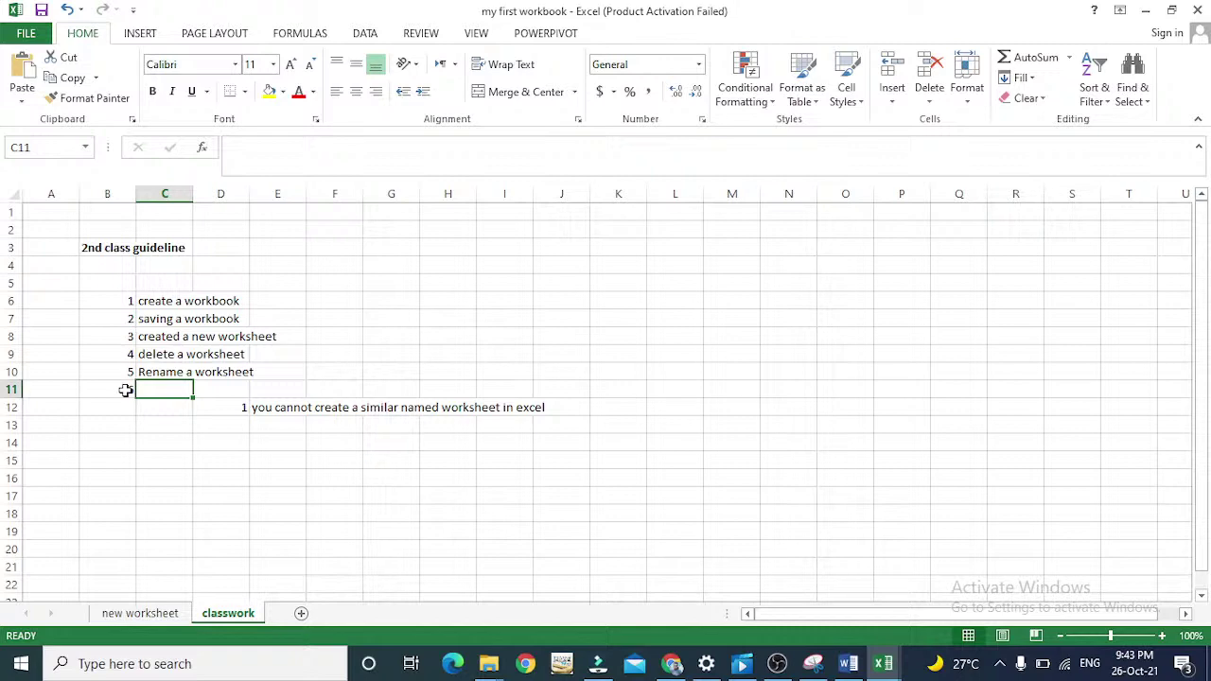
{"action": "type", "text": "how to move a wo"}
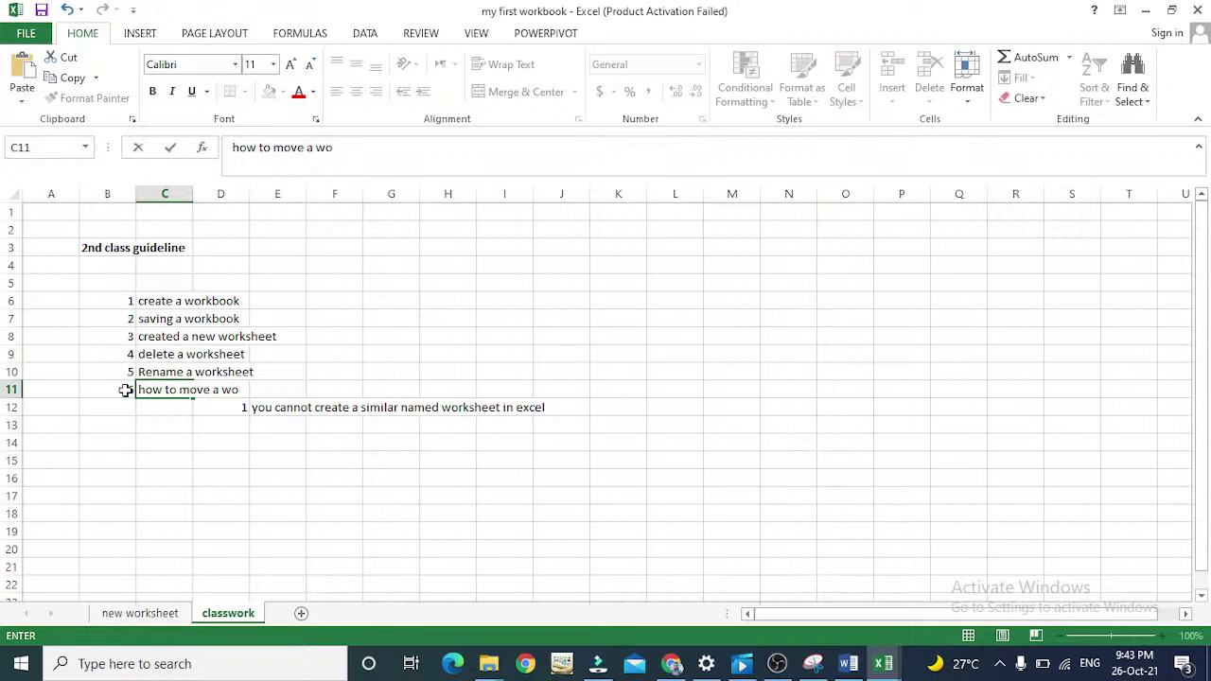
{"action": "type", "text": "rksheet"}
{"action": "key", "text": "Return"}
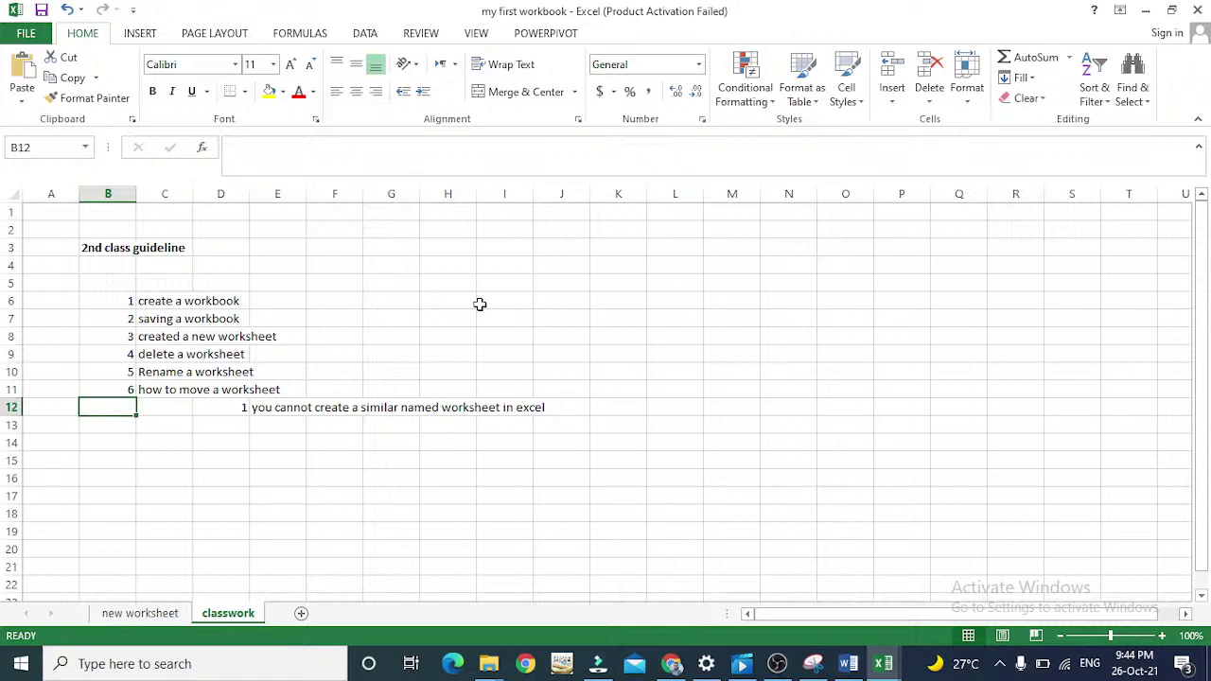
{"action": "right_click", "coordinate": [225, 616]}
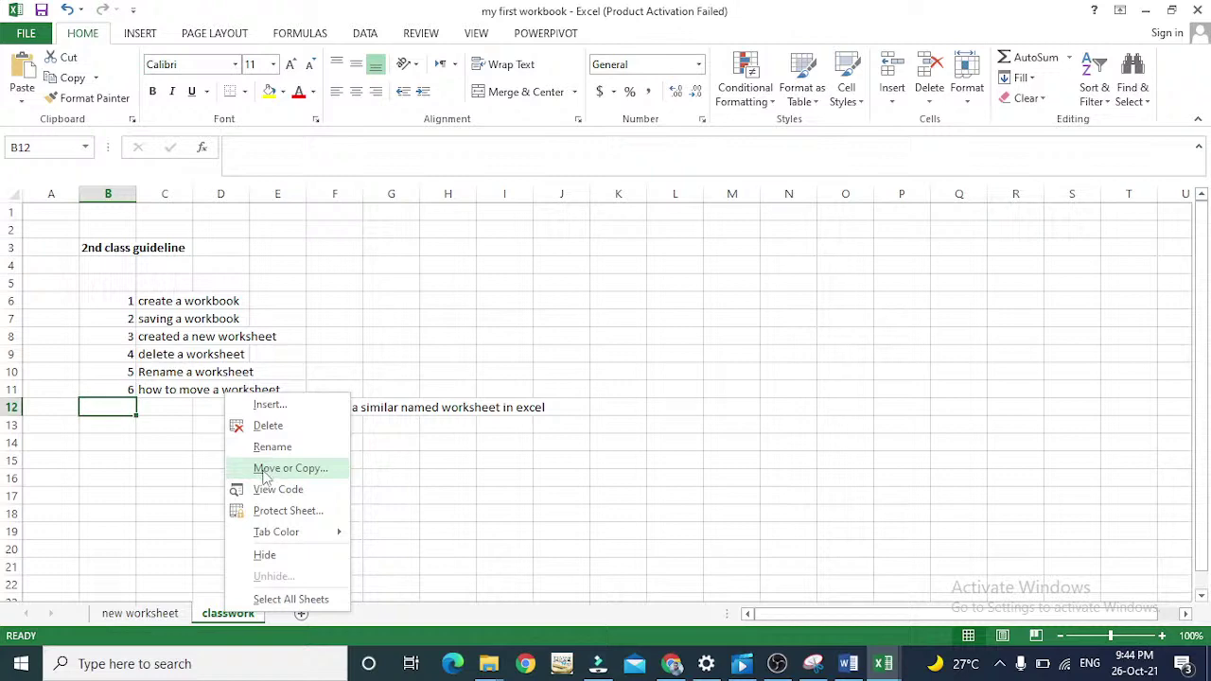
{"action": "left_click", "coordinate": [263, 470]}
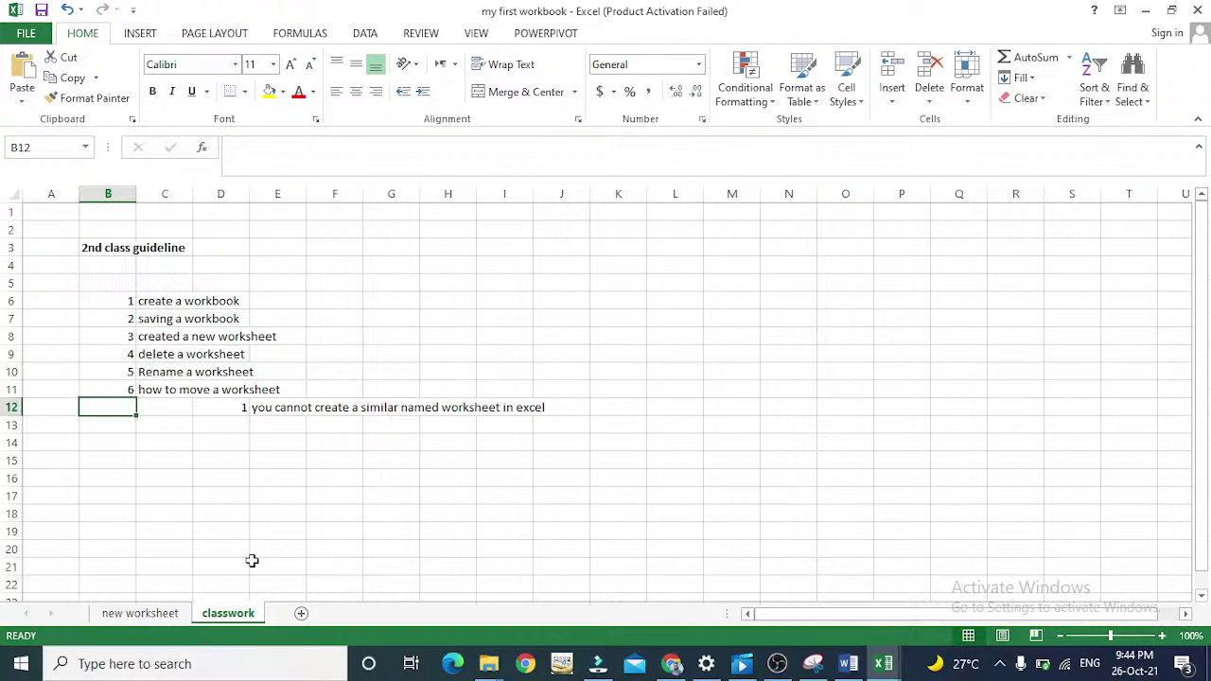
Step: Launch Excel 2013 from Windows search and create a blank workbook
{"action": "left_click", "coordinate": [180, 664]}
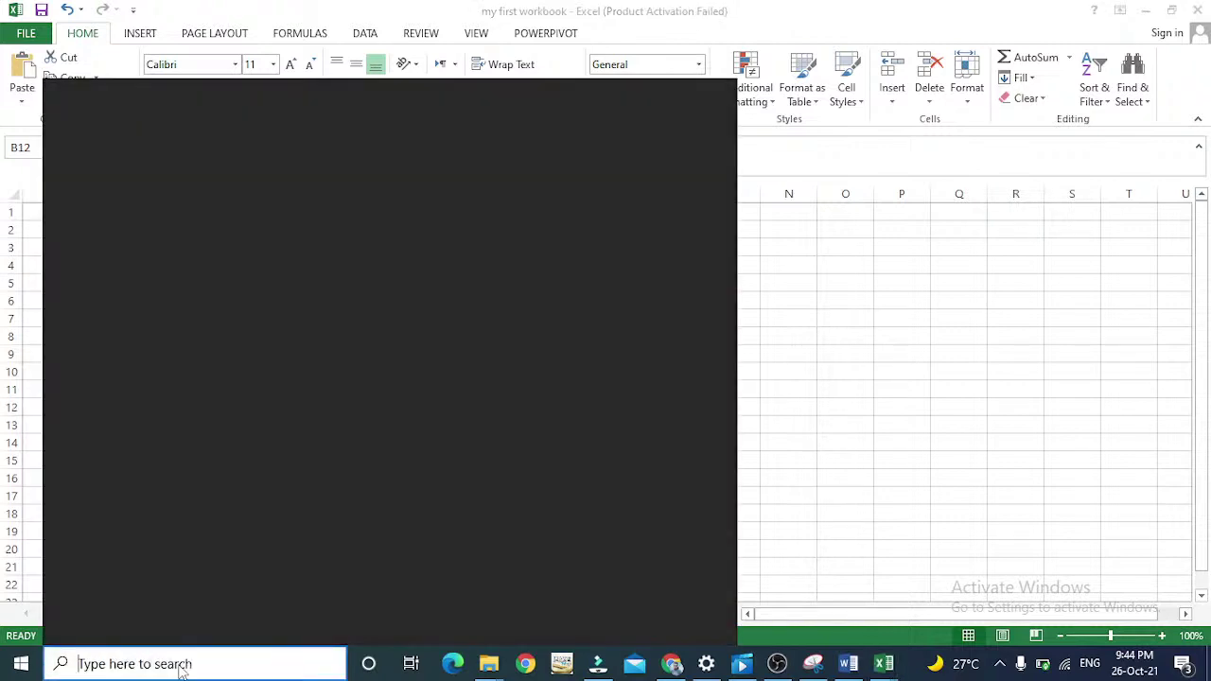
{"action": "type", "text": "excel"}
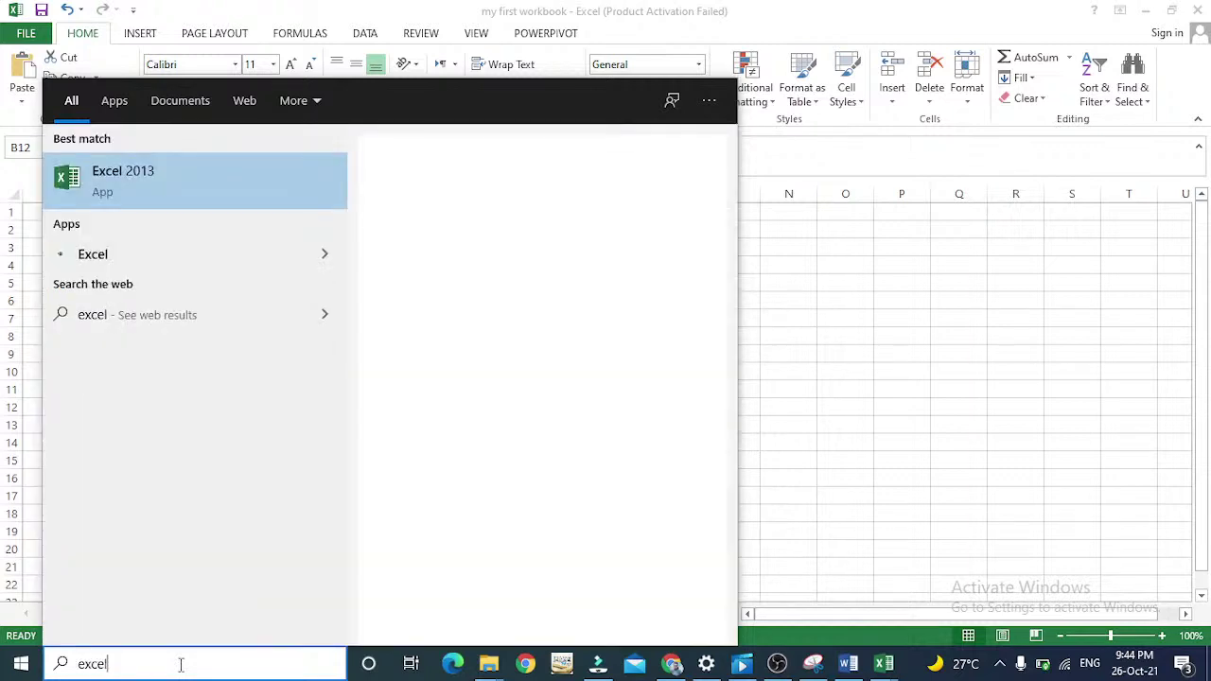
{"action": "left_click", "coordinate": [129, 193]}
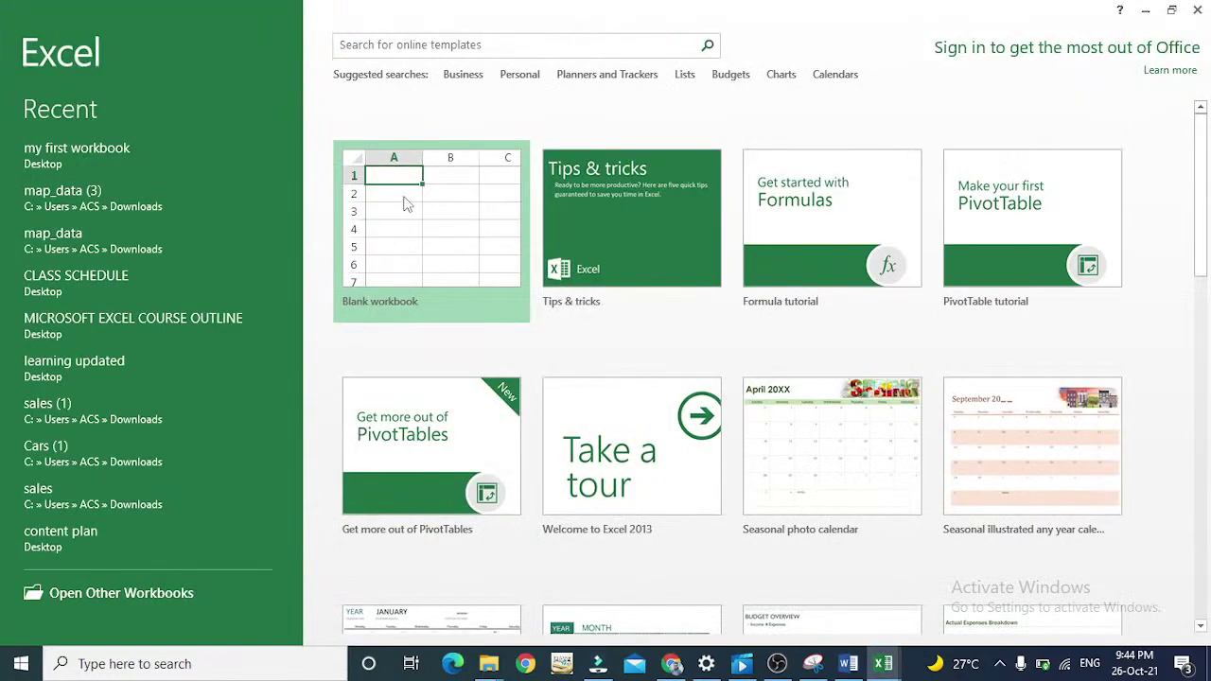
{"action": "left_click", "coordinate": [405, 203]}
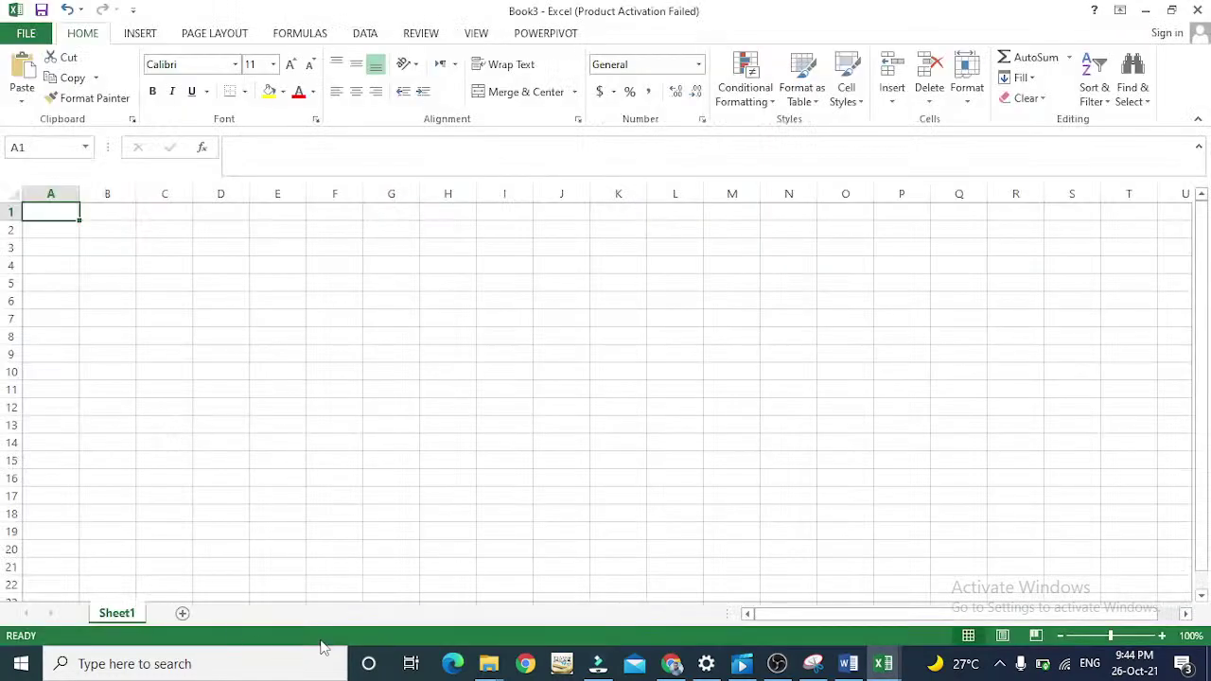
{"action": "key", "text": "ctrl+w"}
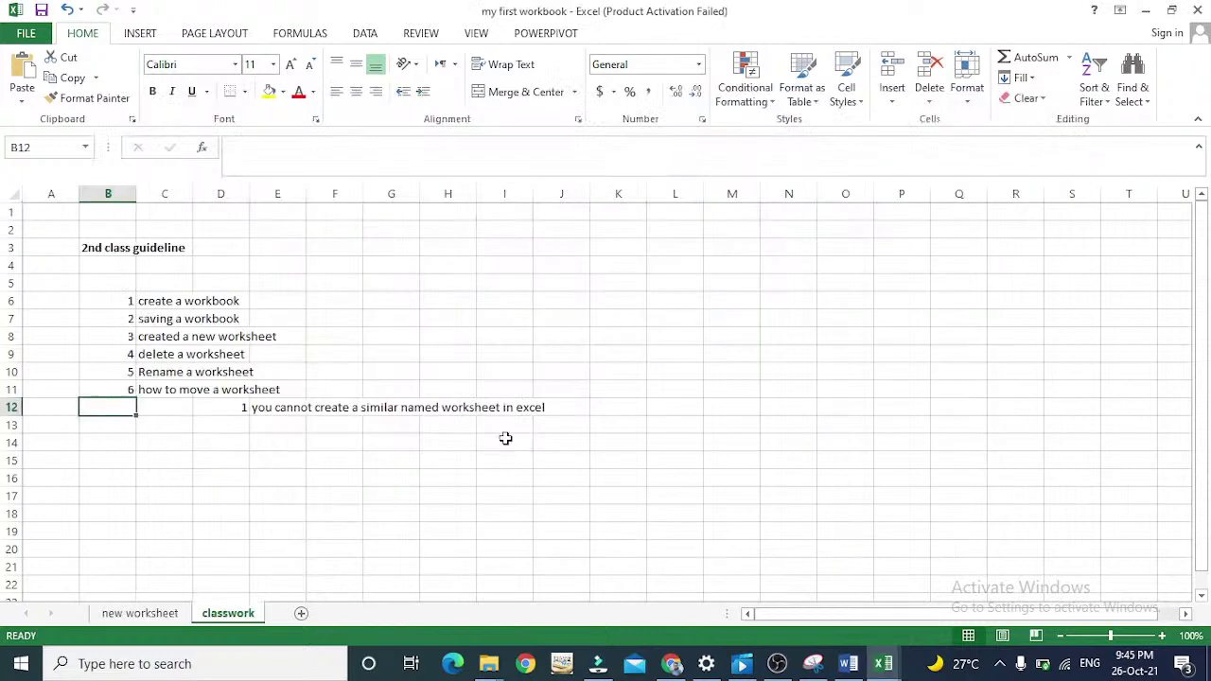
Step: Move the classwork sheet into Book1 using Move or Copy
{"action": "right_click", "coordinate": [230, 623]}
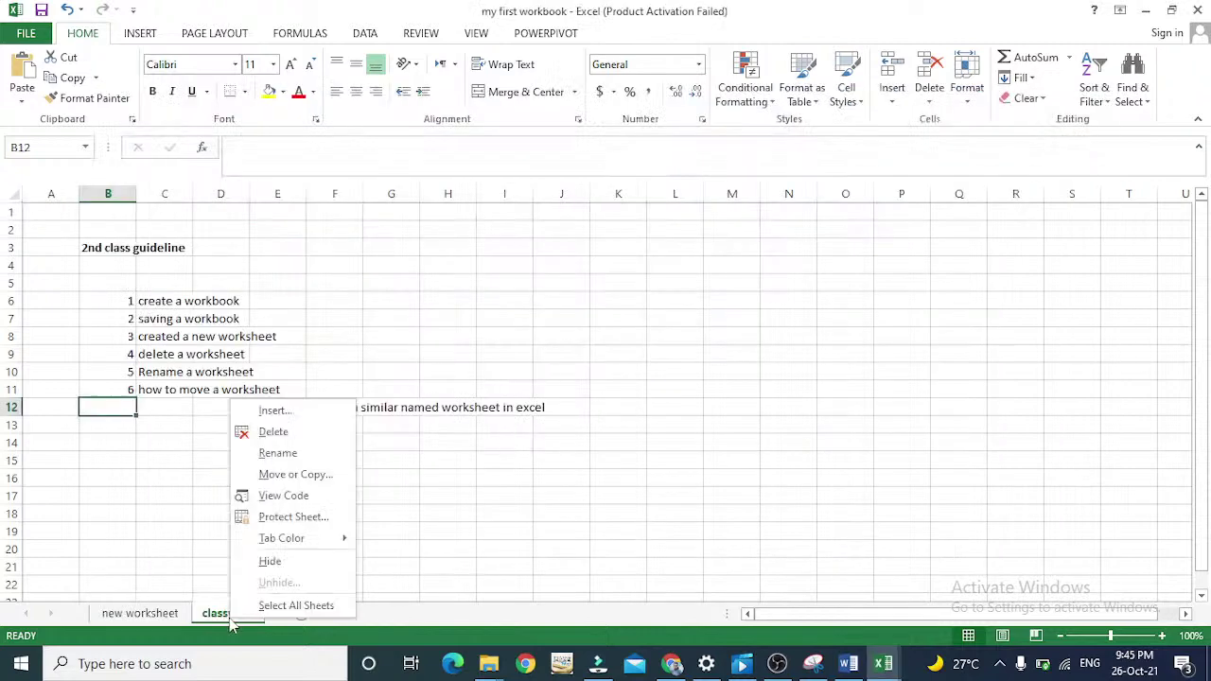
{"action": "left_click", "coordinate": [295, 474]}
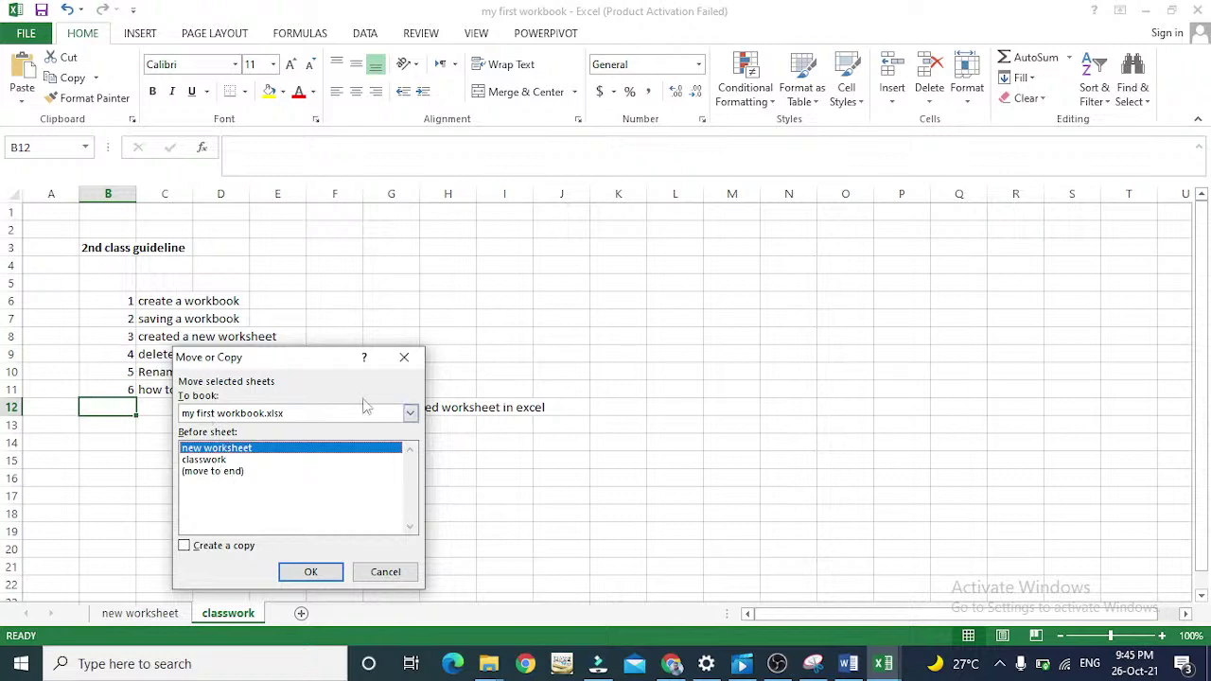
{"action": "left_click", "coordinate": [407, 357]}
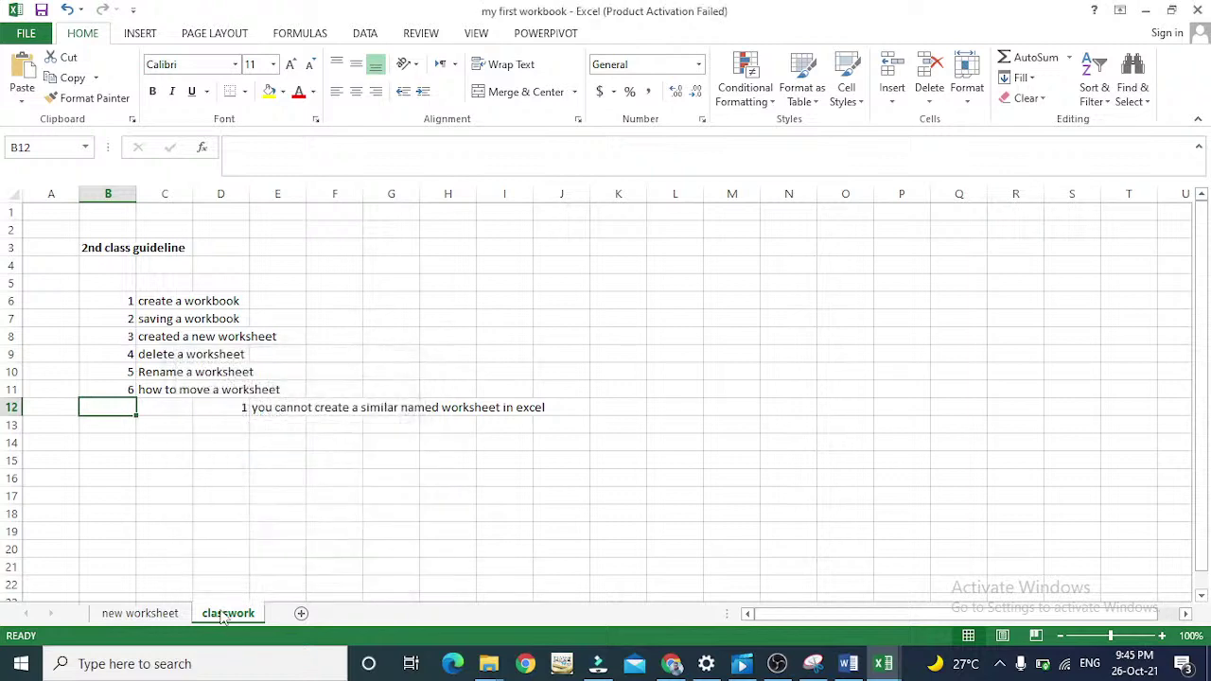
{"action": "right_click", "coordinate": [223, 616]}
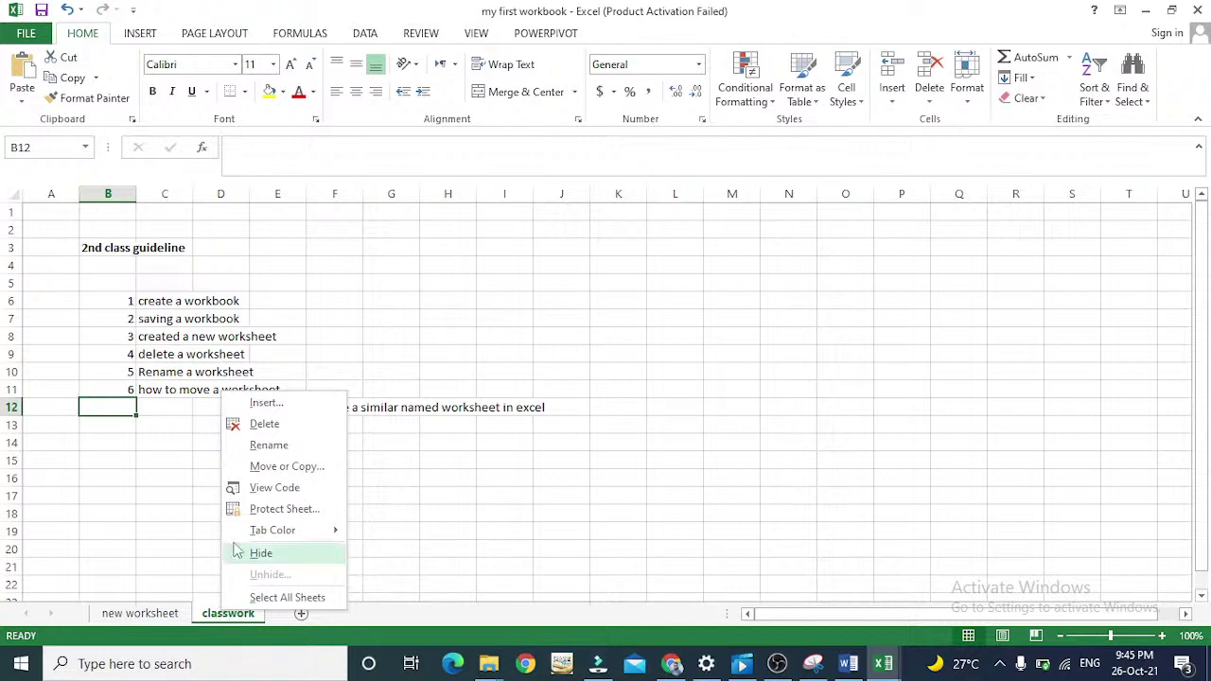
{"action": "left_click", "coordinate": [270, 467]}
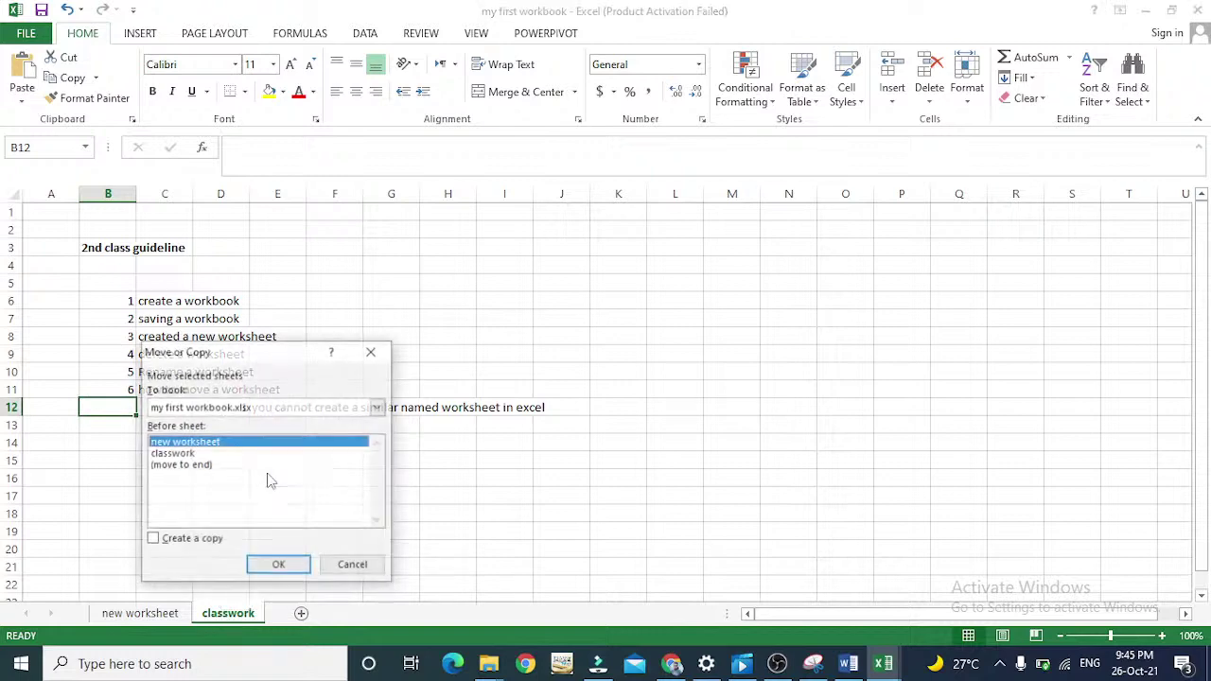
{"action": "left_click_drag", "start_coordinate": [247, 360], "coordinate": [372, 289]}
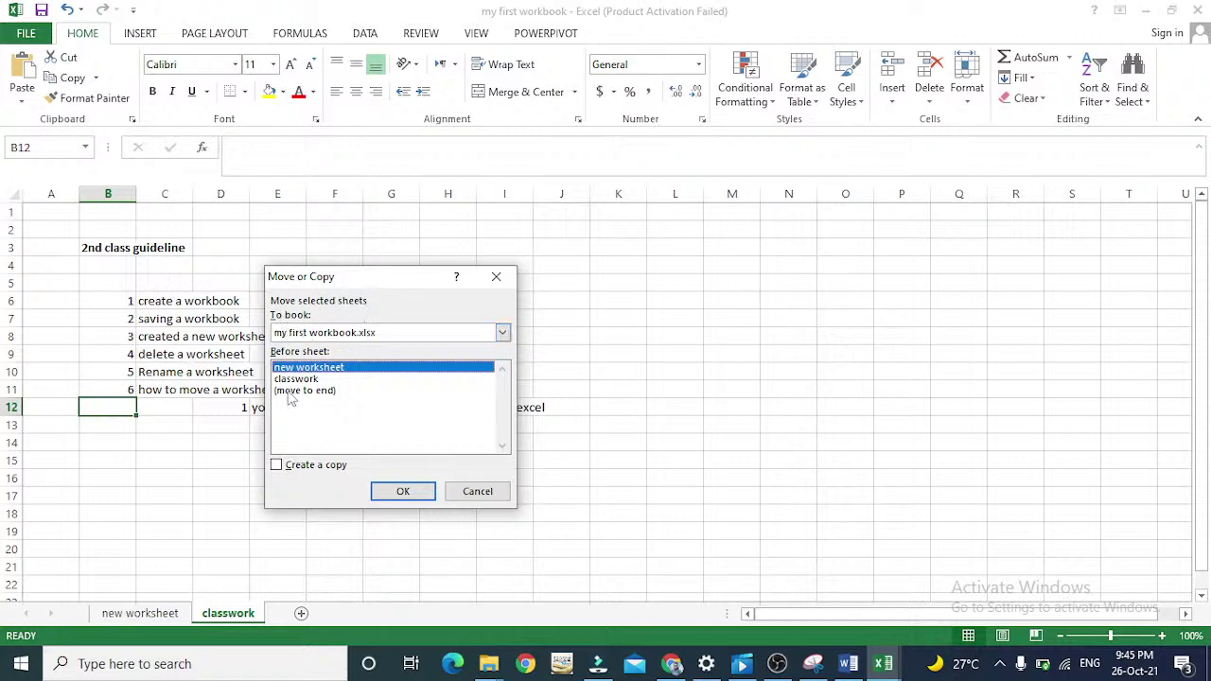
{"action": "left_click", "coordinate": [288, 340]}
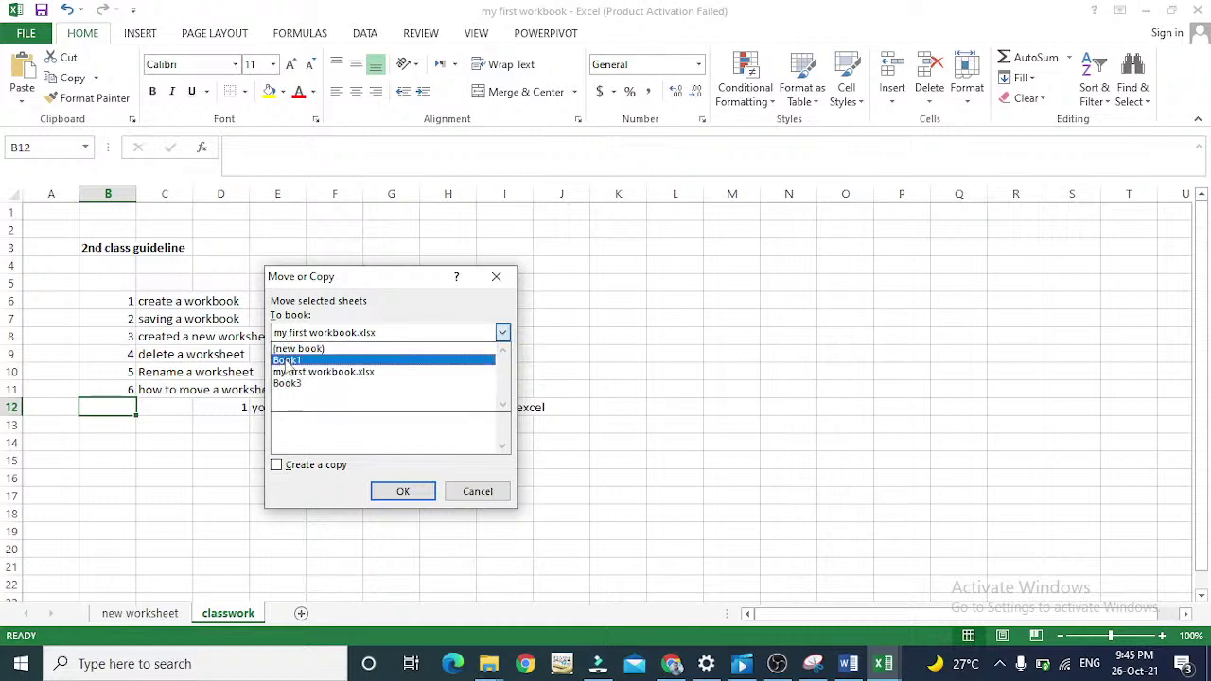
{"action": "left_click", "coordinate": [288, 361]}
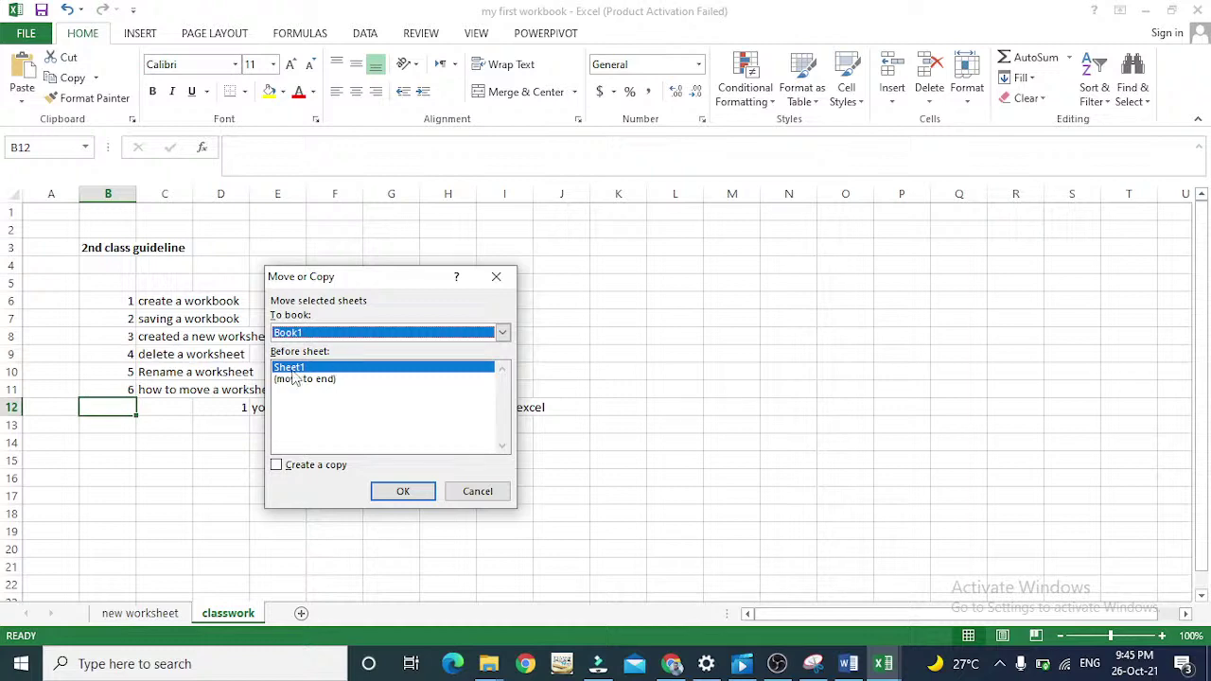
{"action": "left_click", "coordinate": [402, 492]}
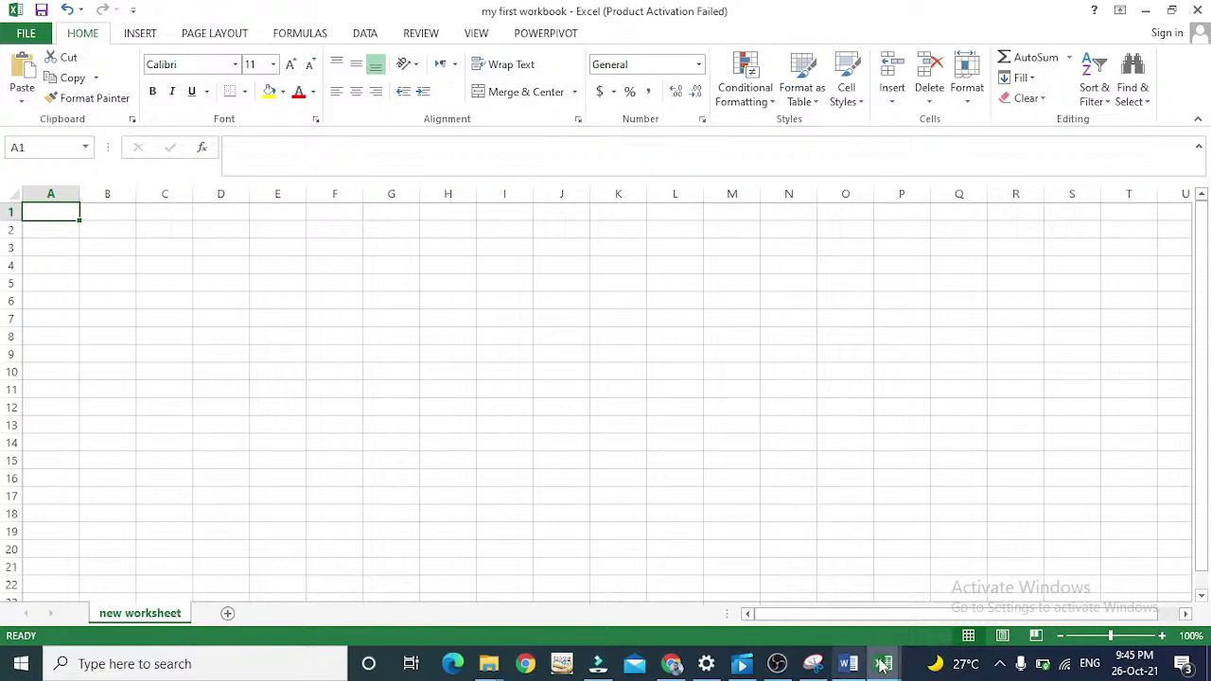
Step: Bring Book1 forward, leave backstage, and select row 12 on the classwork sheet
{"action": "mouse_move", "coordinate": [884, 663]}
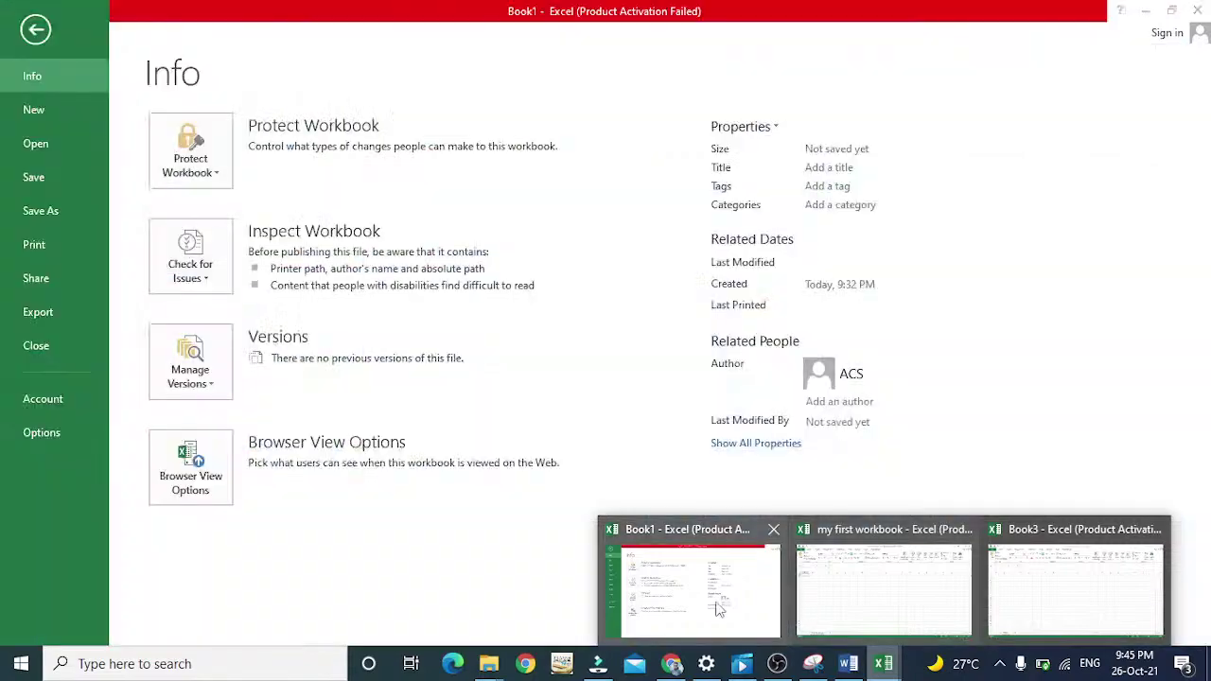
{"action": "left_click", "coordinate": [719, 610]}
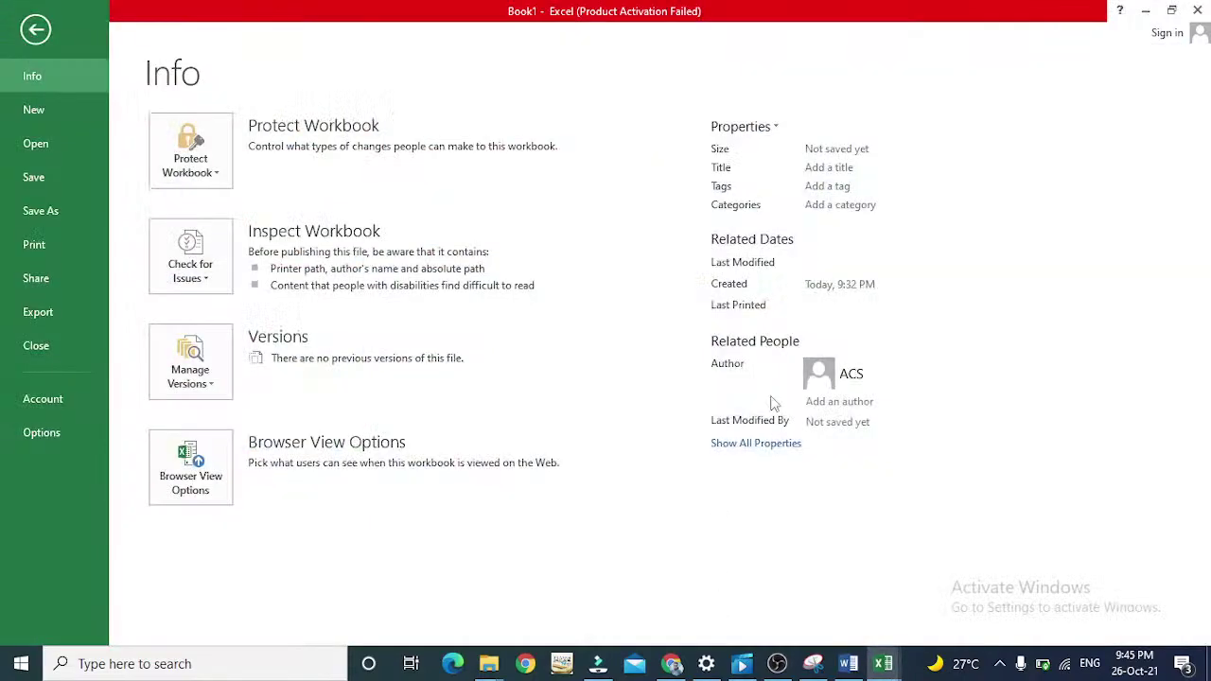
{"action": "key", "text": "Escape"}
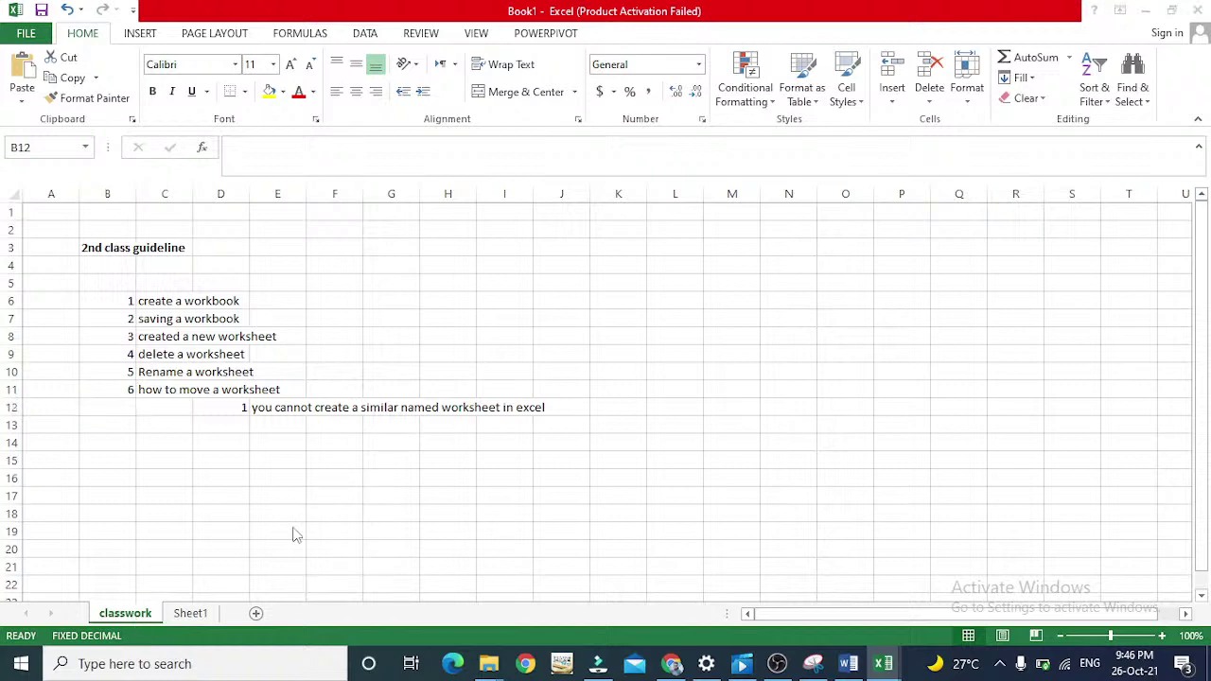
{"action": "key", "text": "alt+Tab"}
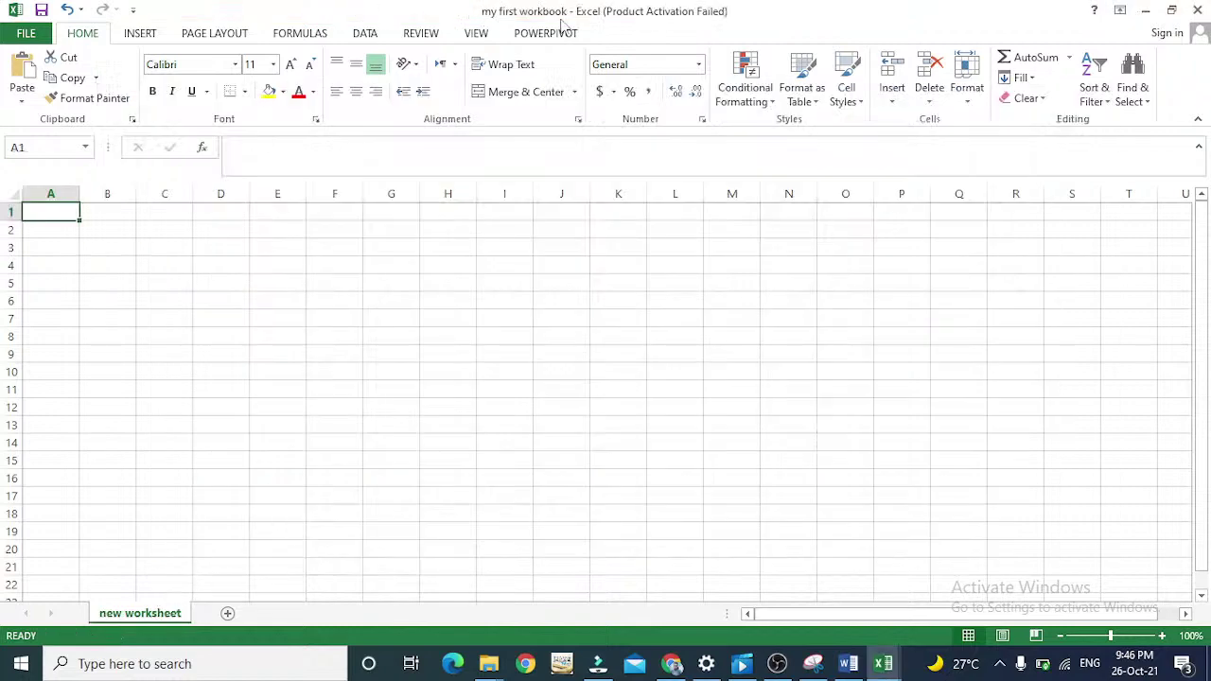
{"action": "key", "text": "alt+Tab"}
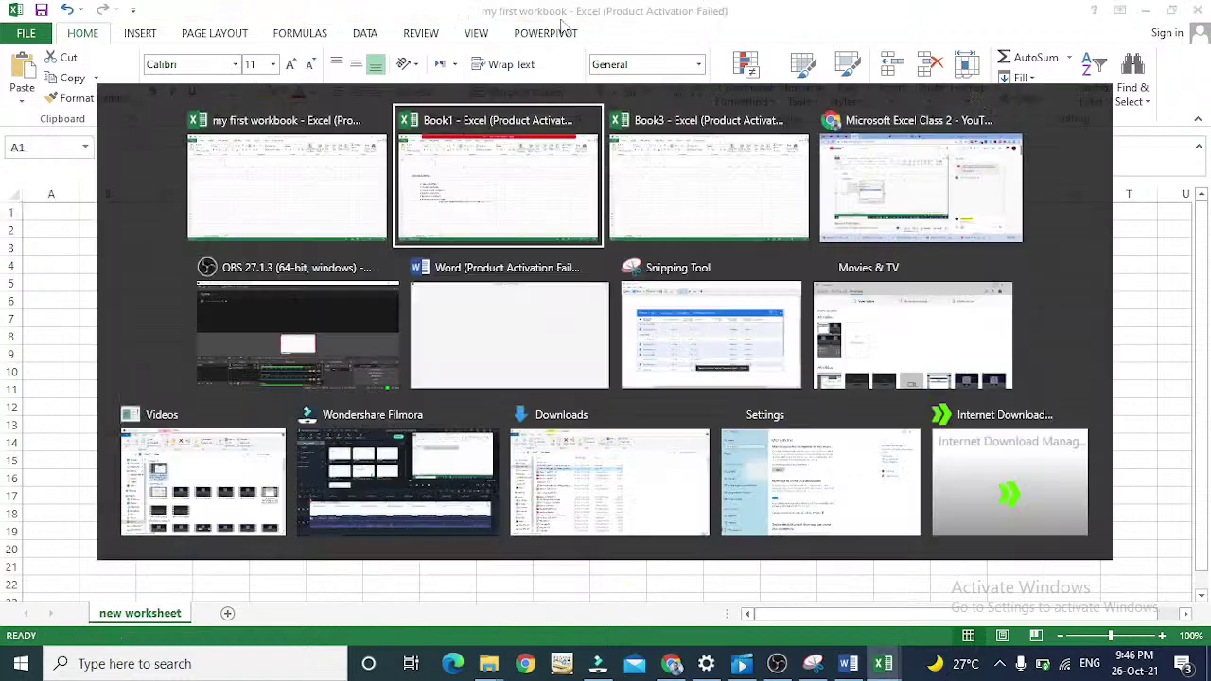
{"action": "key", "text": "shift+space"}
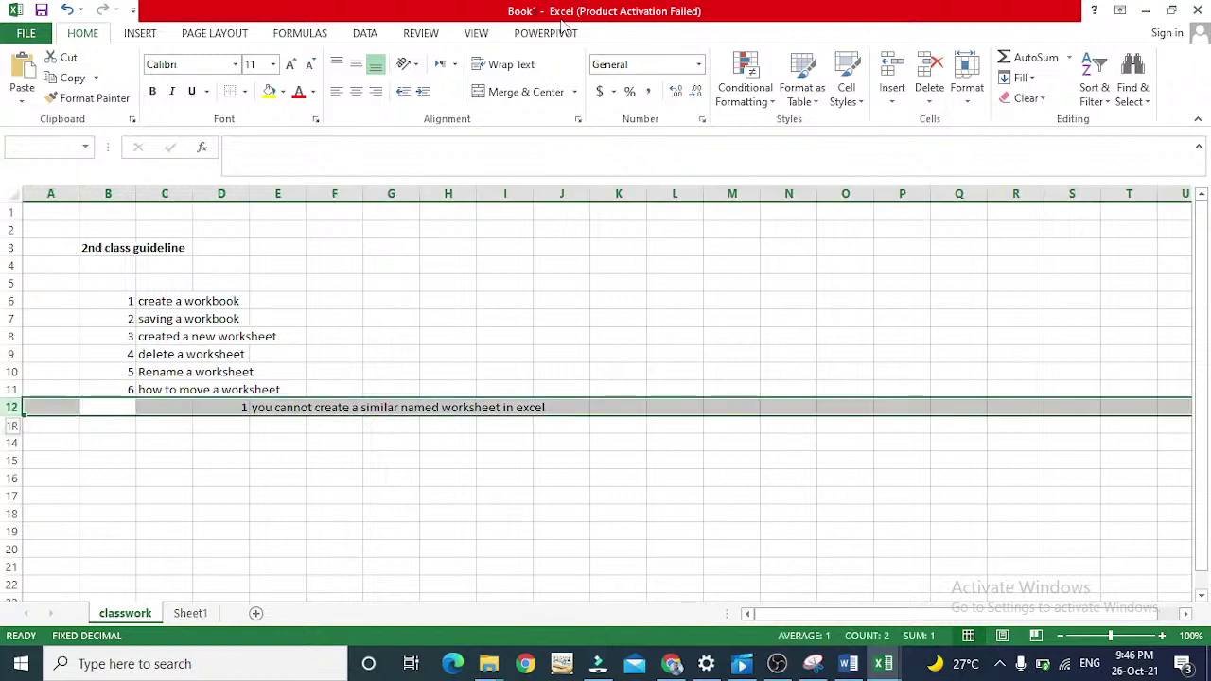
Step: Insert a blank row 12 above note 1 and enter 7 as the next item number
{"action": "right_click", "coordinate": [269, 412]}
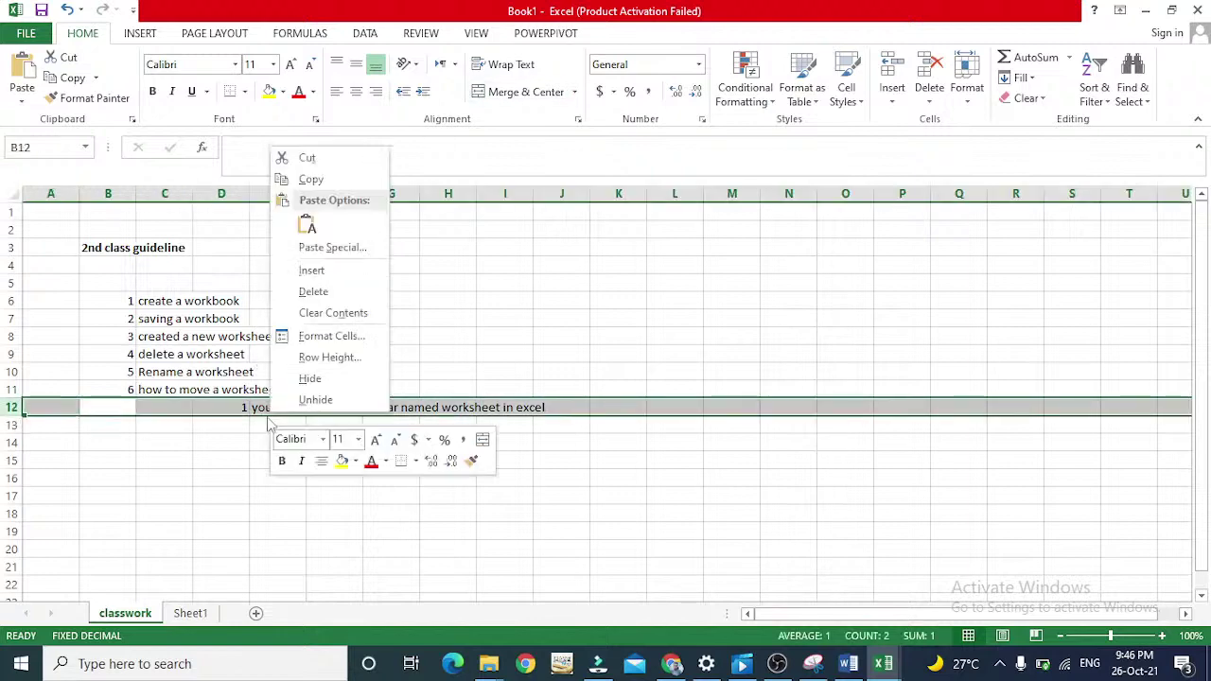
{"action": "left_click", "coordinate": [310, 272]}
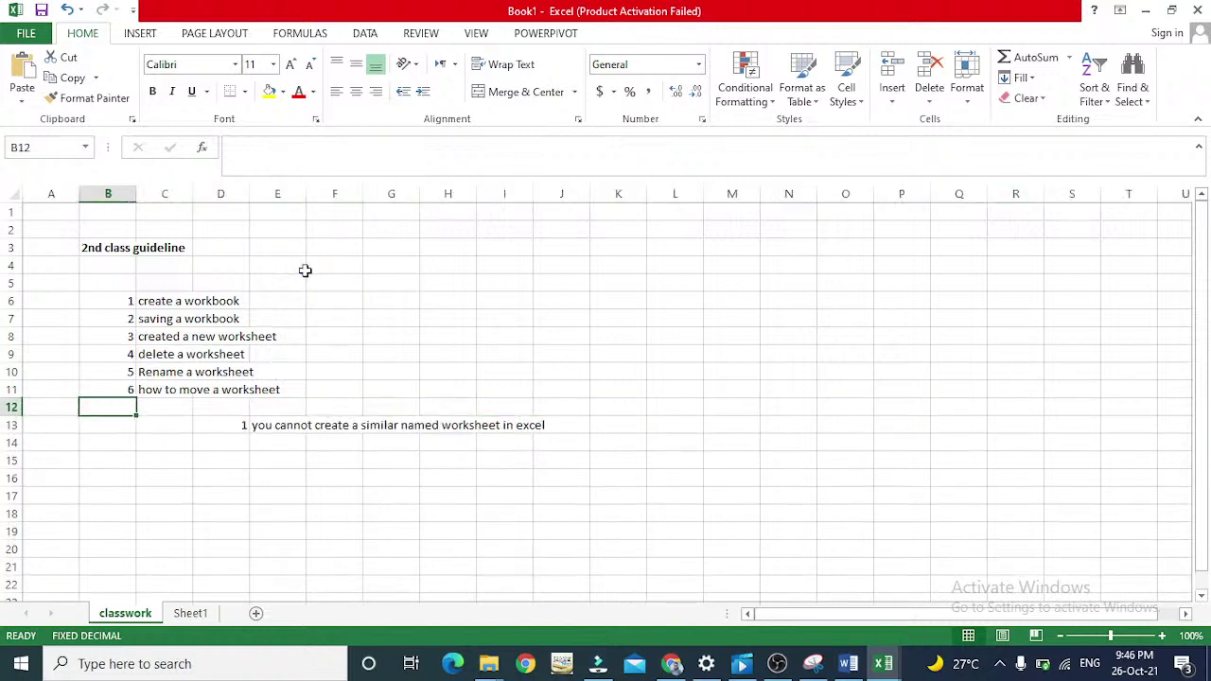
{"action": "type", "text": "7"}
{"action": "key", "text": "Tab"}
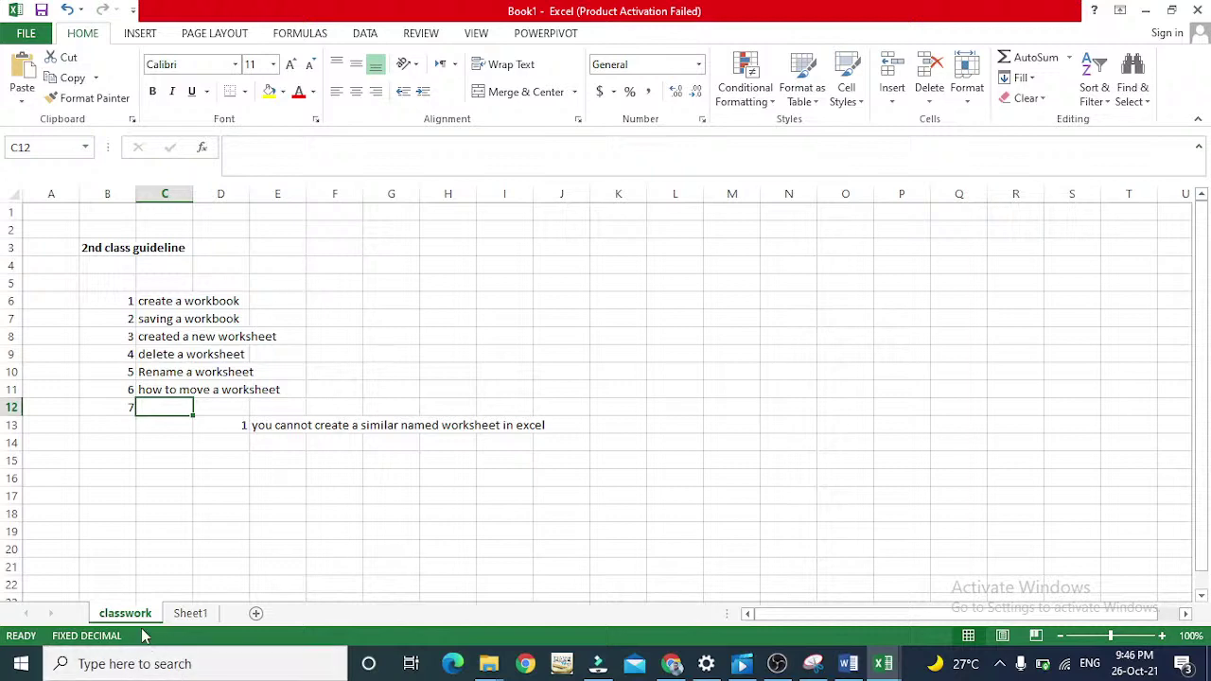
Step: From Sheet1, add five new blank worksheets, Sheet3 through Sheet7
{"action": "left_click", "coordinate": [208, 613]}
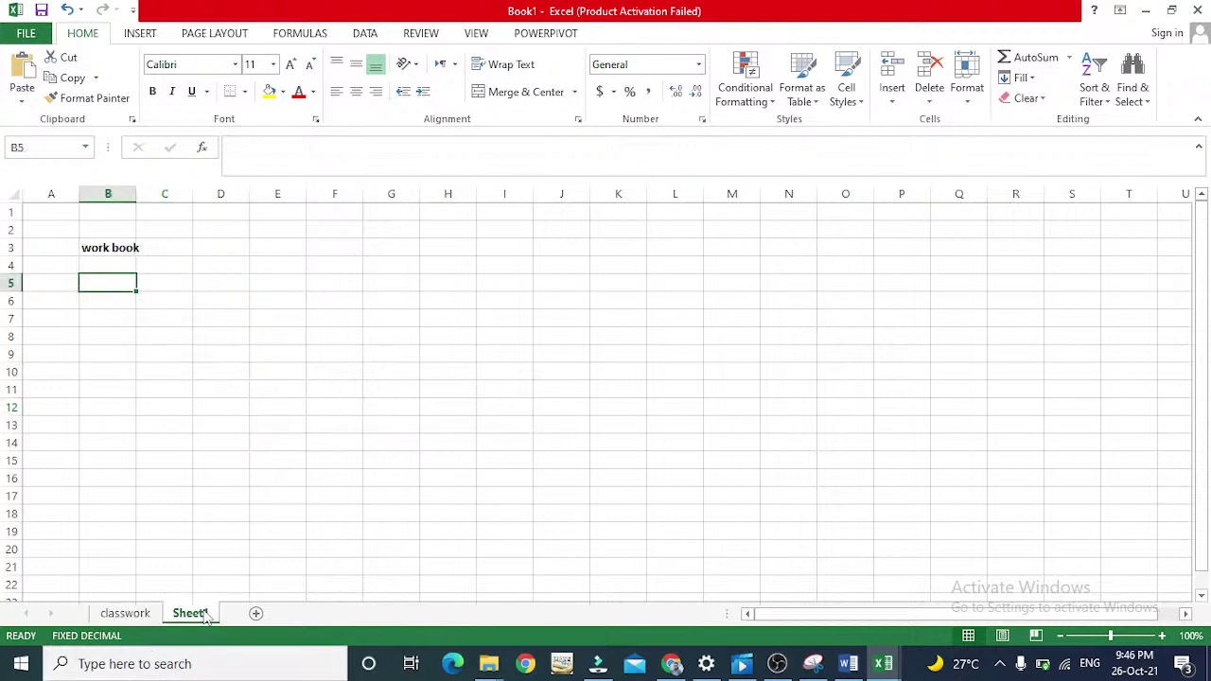
{"action": "left_click", "coordinate": [255, 613]}
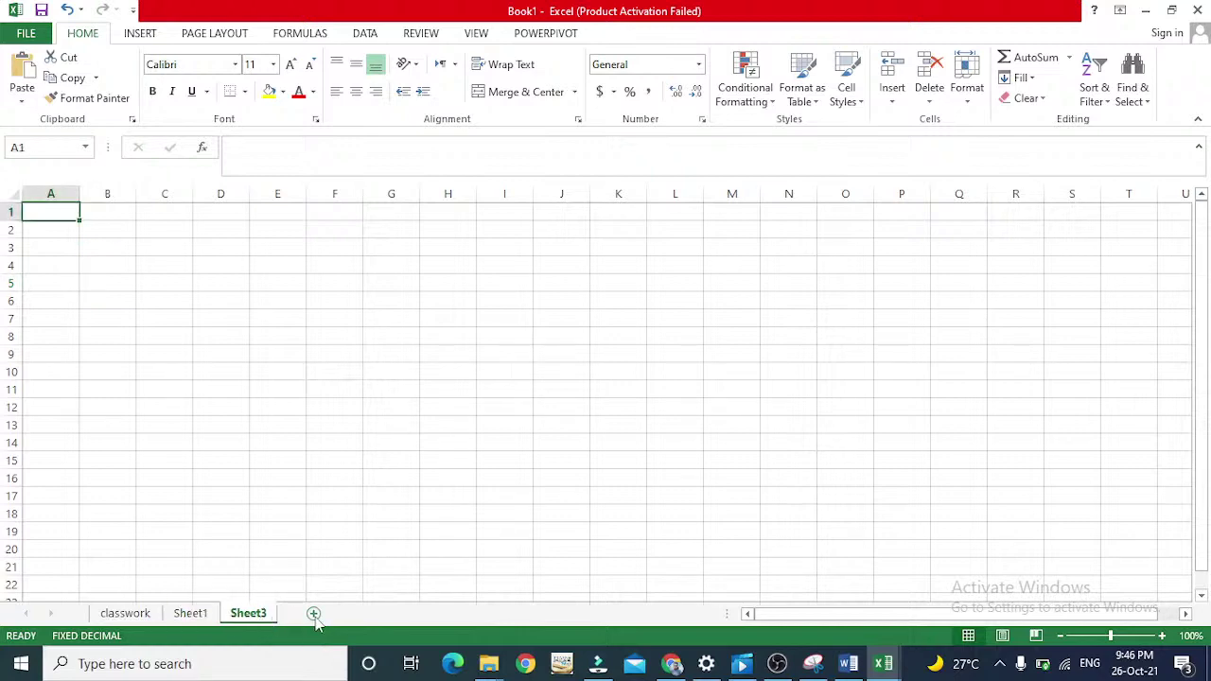
{"action": "left_click", "coordinate": [313, 614]}
{"action": "left_click", "coordinate": [370, 614]}
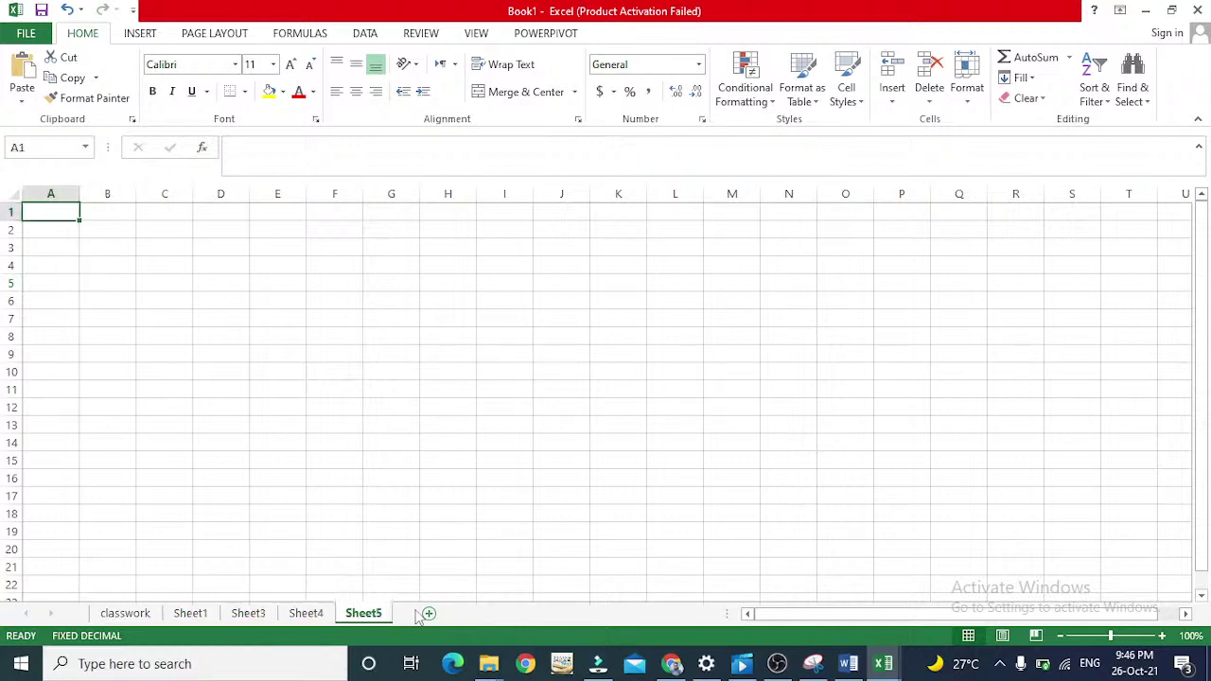
{"action": "left_click", "coordinate": [429, 614]}
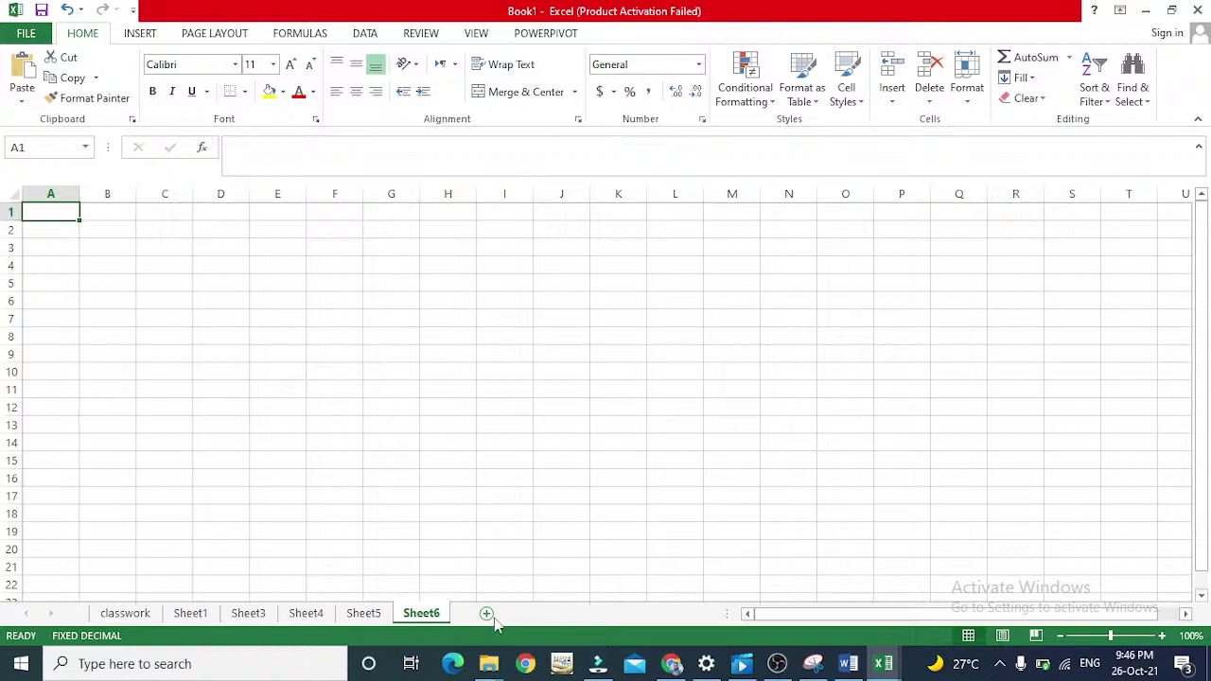
{"action": "left_click", "coordinate": [487, 614]}
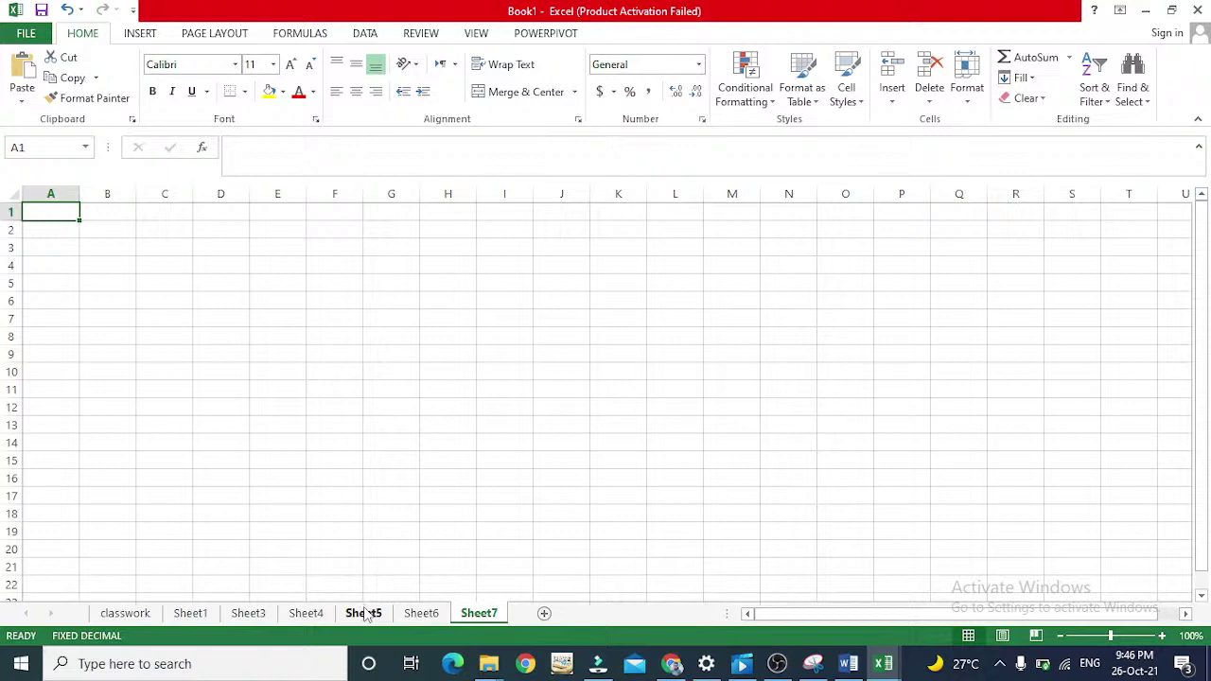
Step: Bring up the Tab Color palette from the Sheet5 tab's context menu
{"action": "right_click", "coordinate": [364, 617]}
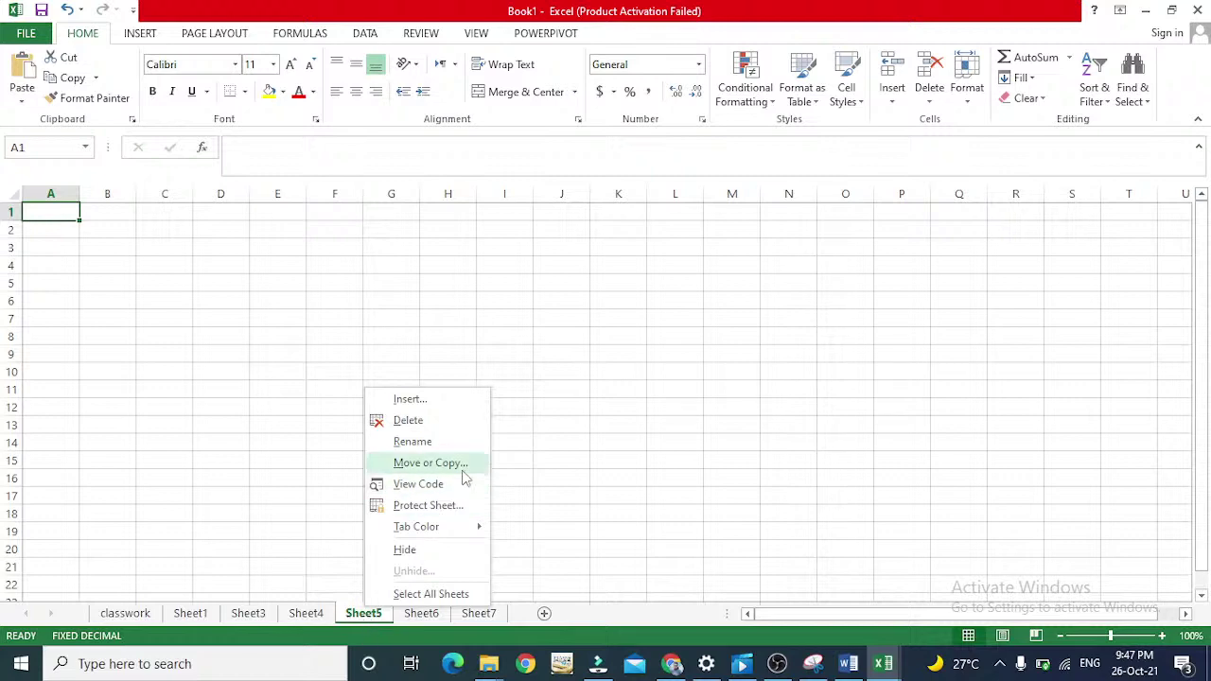
{"action": "mouse_move", "coordinate": [444, 531]}
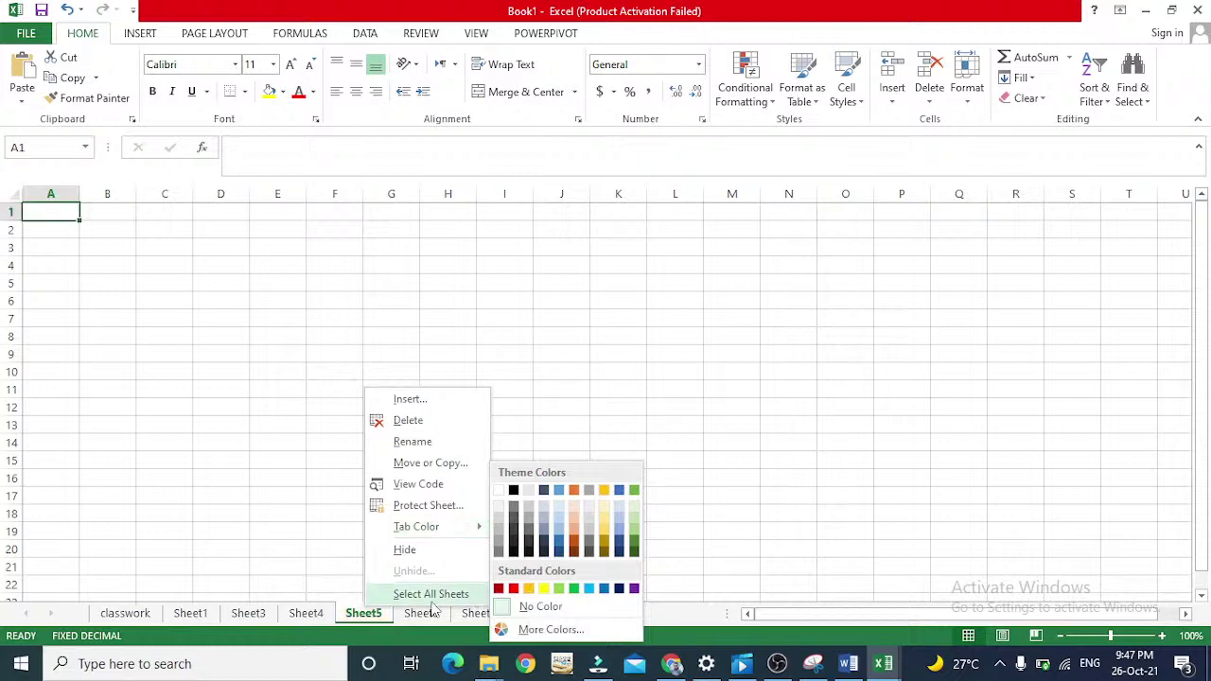
{"action": "left_click", "coordinate": [377, 615]}
{"action": "right_click", "coordinate": [376, 614]}
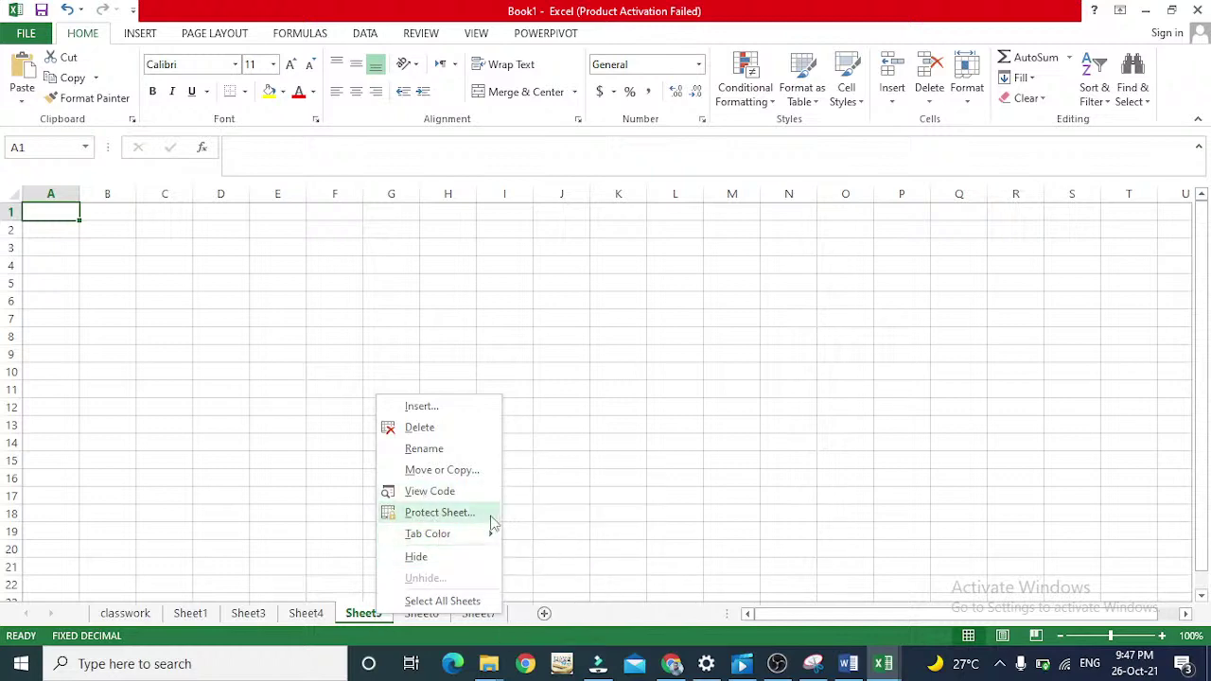
{"action": "mouse_move", "coordinate": [454, 537]}
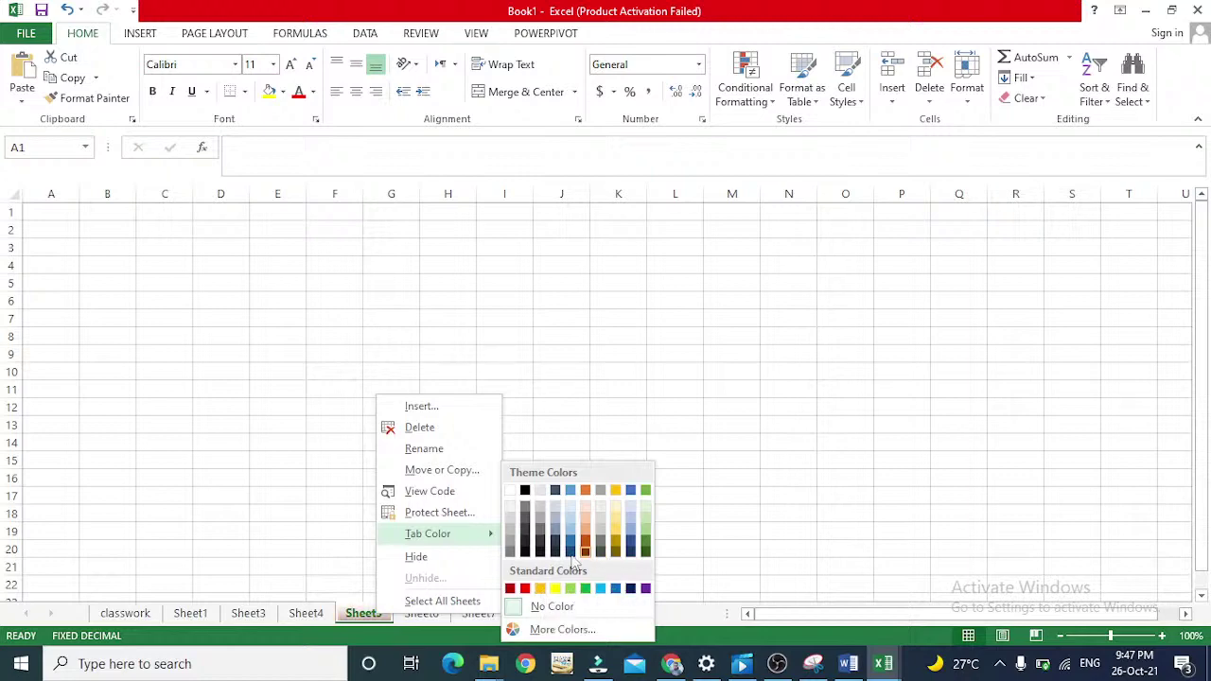
Step: Apply Dark Blue to the Sheet5 tab and view it from Sheet4, keeping its name
{"action": "left_click", "coordinate": [630, 588]}
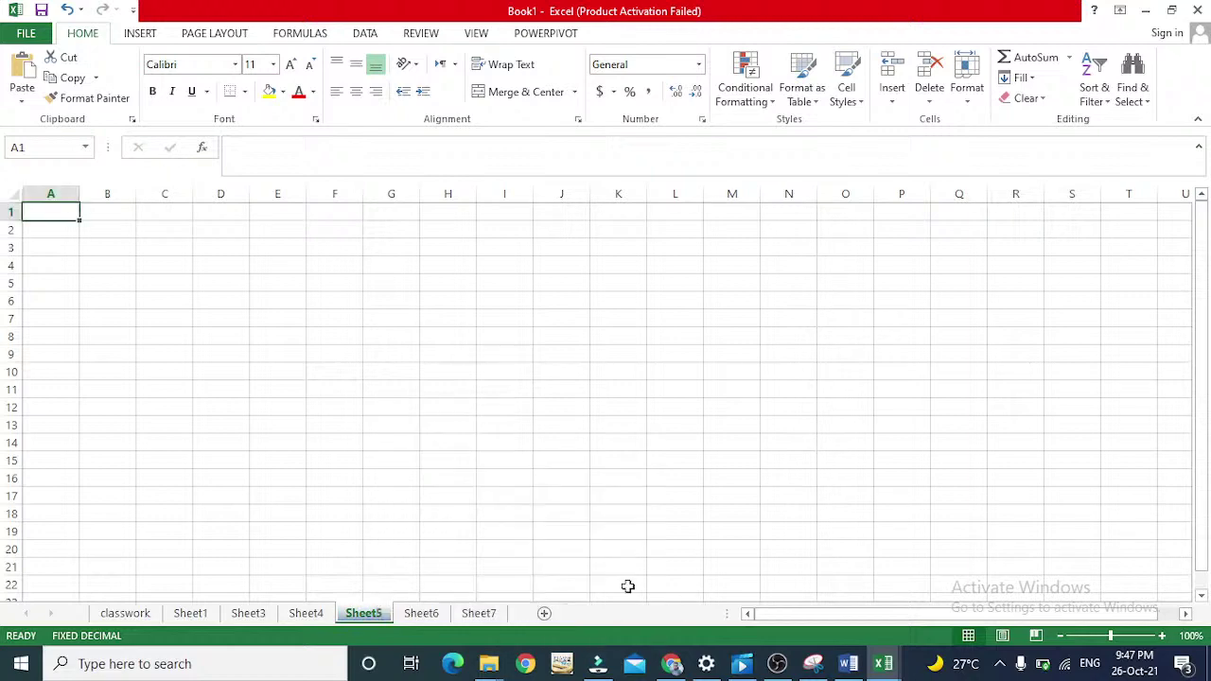
{"action": "left_click", "coordinate": [334, 617]}
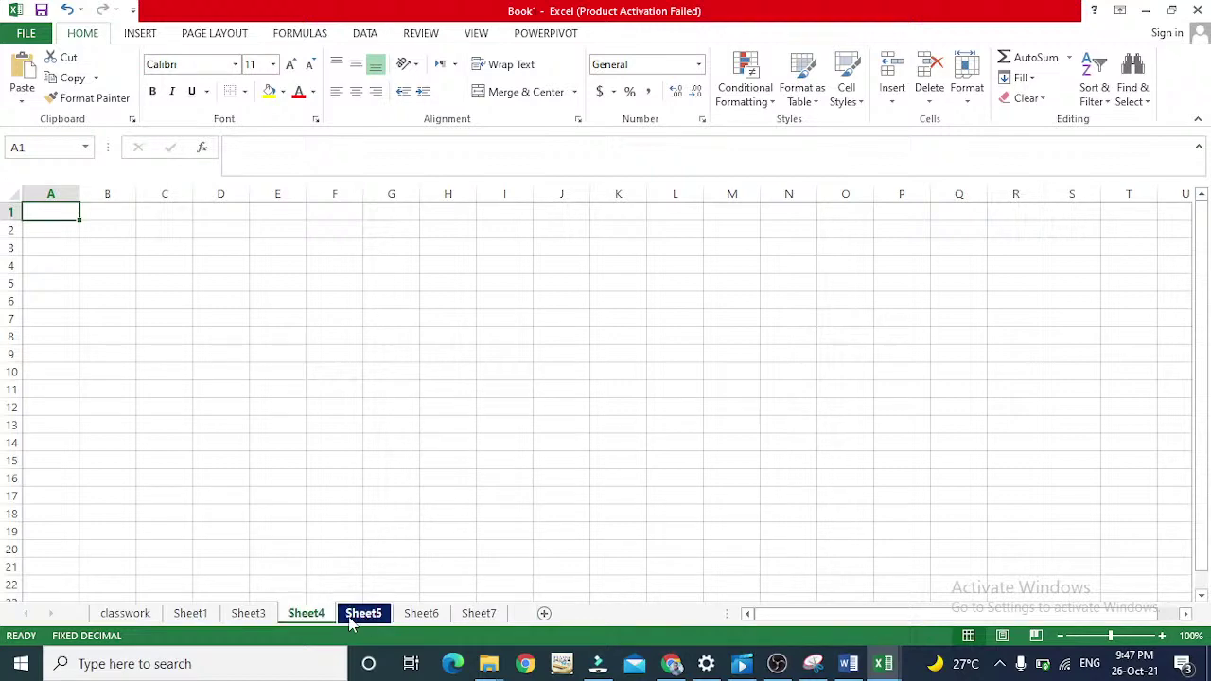
{"action": "left_click", "coordinate": [351, 616]}
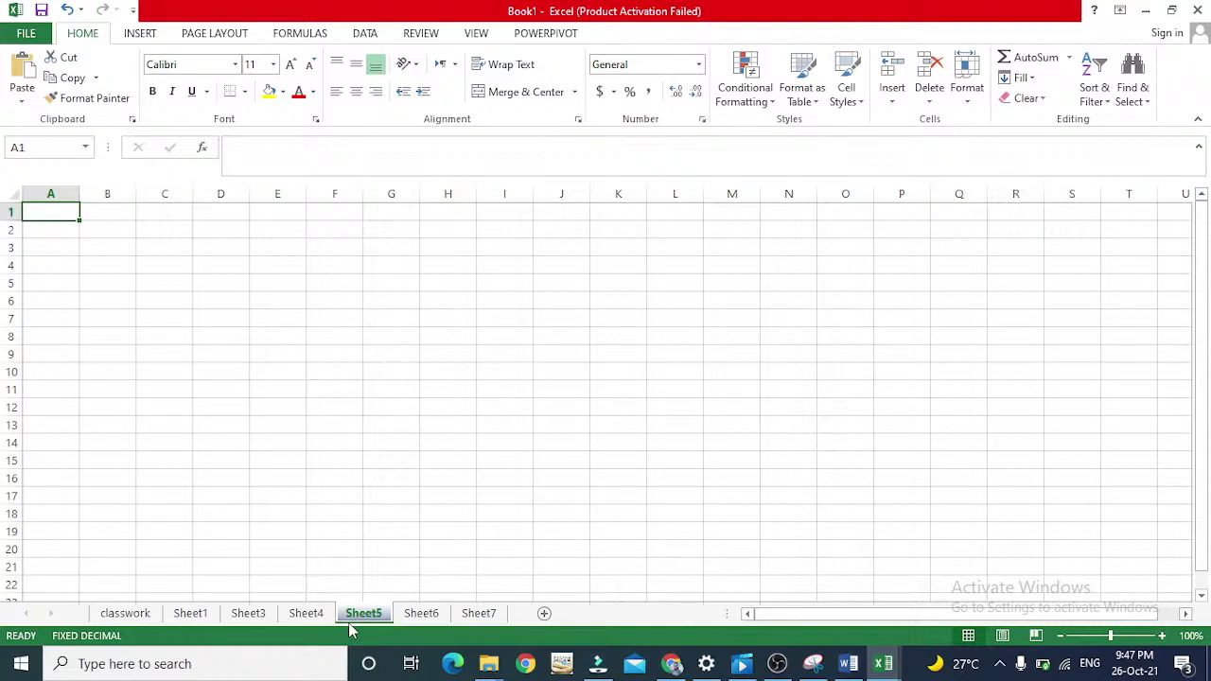
{"action": "double_click", "coordinate": [350, 624]}
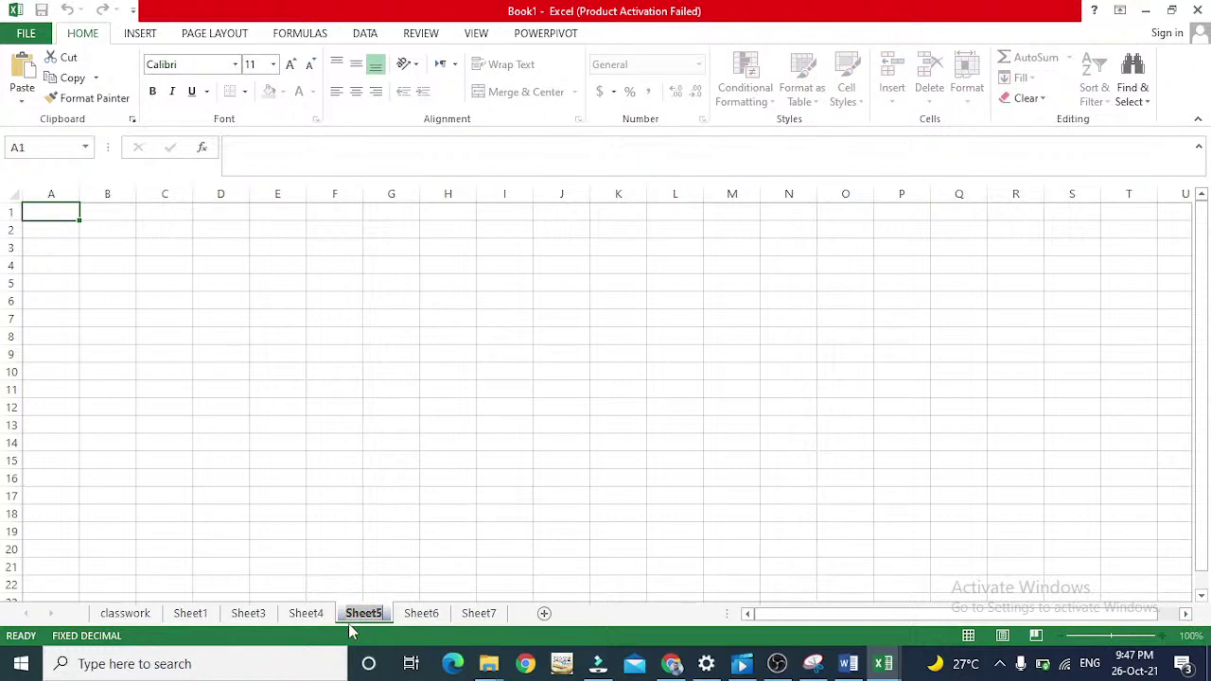
{"action": "key", "text": "Return"}
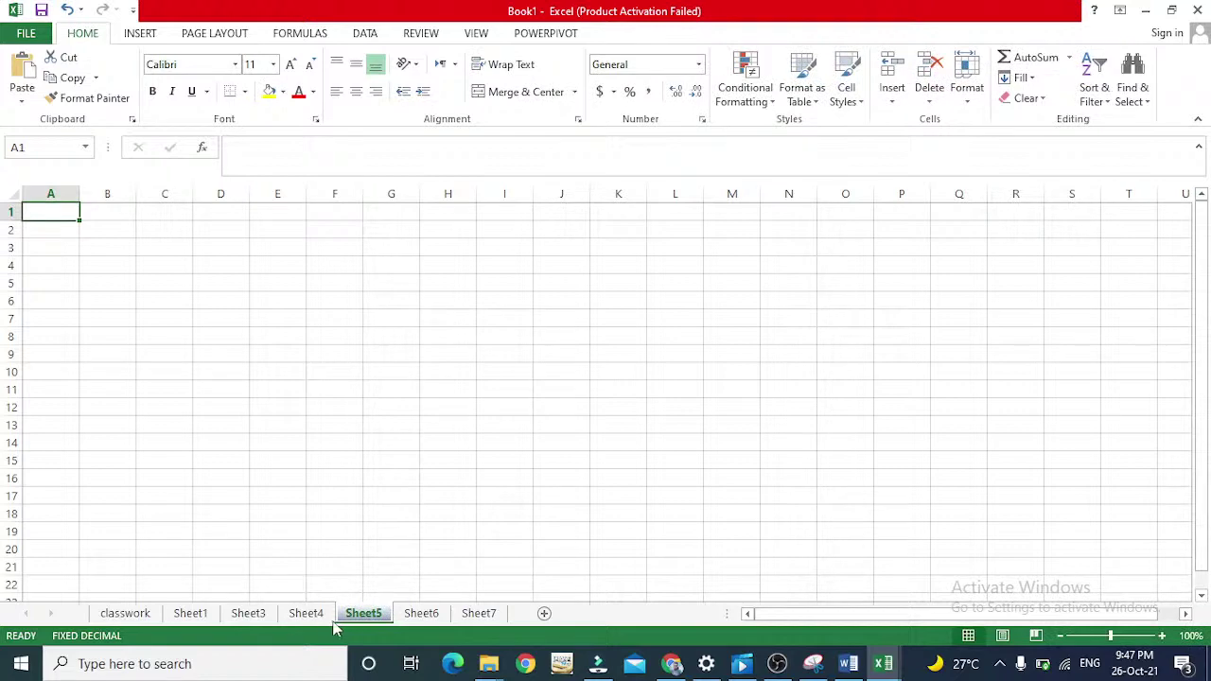
Step: Group and switch among Sheet1 to Sheet7 to compare the dark blue Sheet5 tab
{"action": "left_click", "coordinate": [322, 614], "text": "ctrl"}
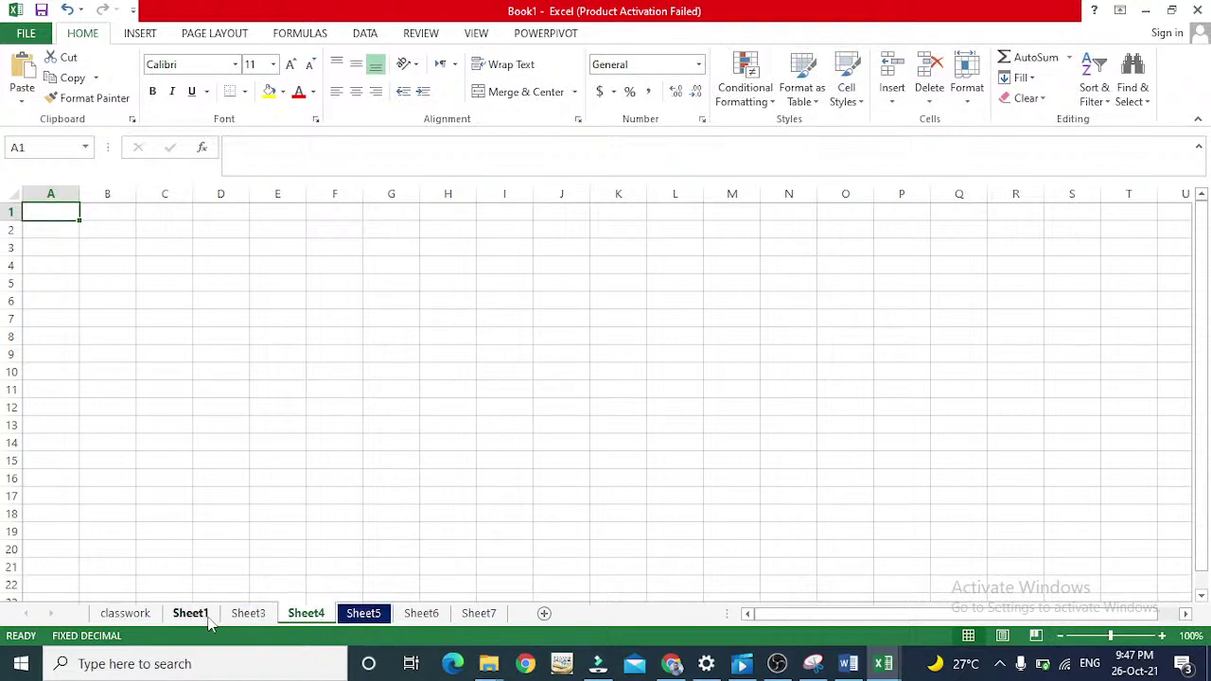
{"action": "left_click", "coordinate": [204, 620]}
{"action": "left_click", "coordinate": [248, 620]}
{"action": "left_click", "coordinate": [296, 620]}
{"action": "left_click", "coordinate": [348, 620]}
{"action": "left_click", "coordinate": [479, 615], "text": "shift"}
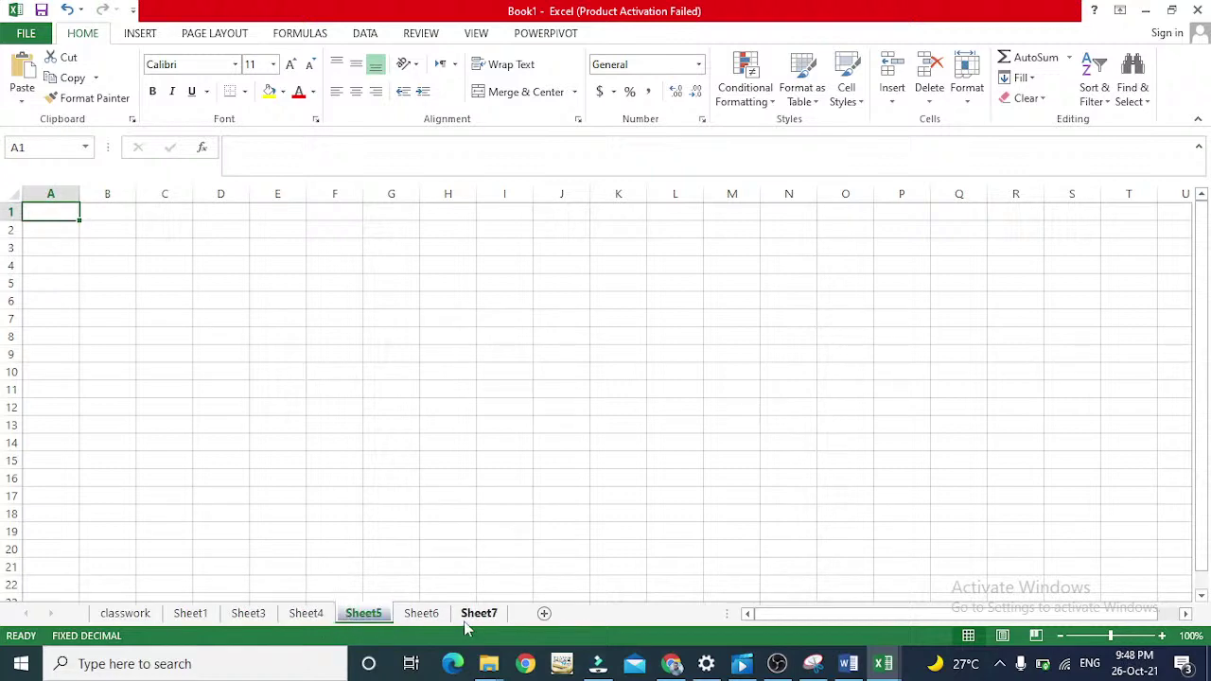
{"action": "left_click", "coordinate": [430, 620]}
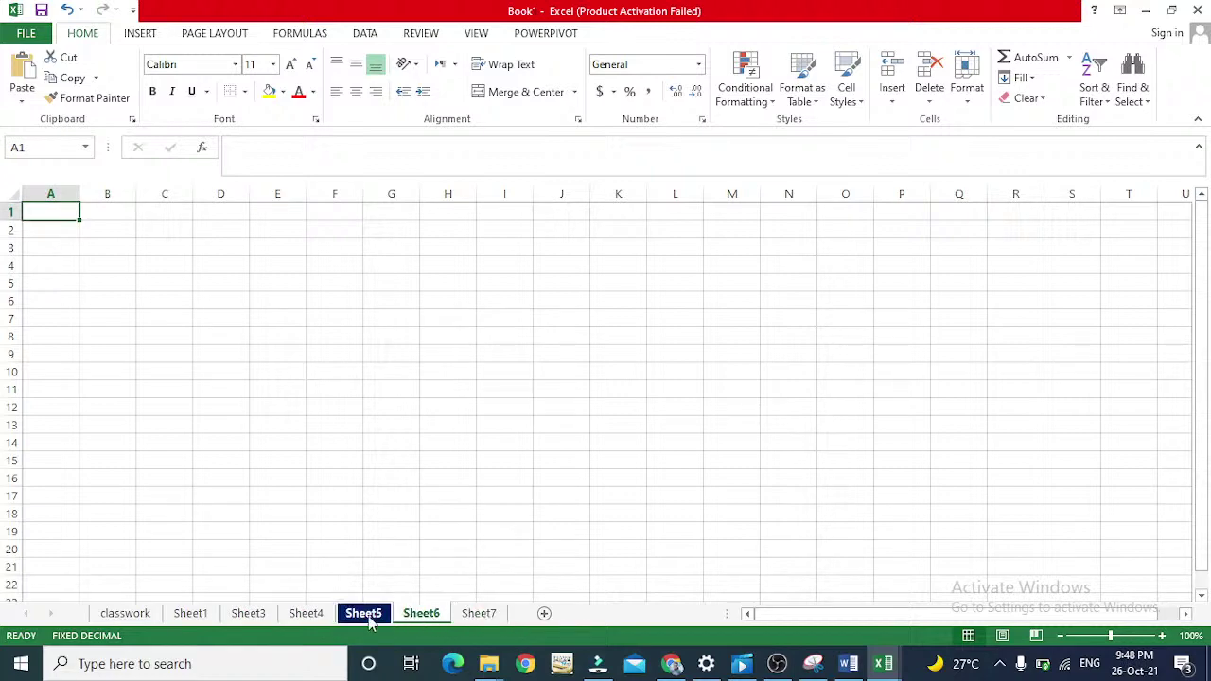
{"action": "left_click", "coordinate": [367, 618]}
{"action": "left_click", "coordinate": [296, 620]}
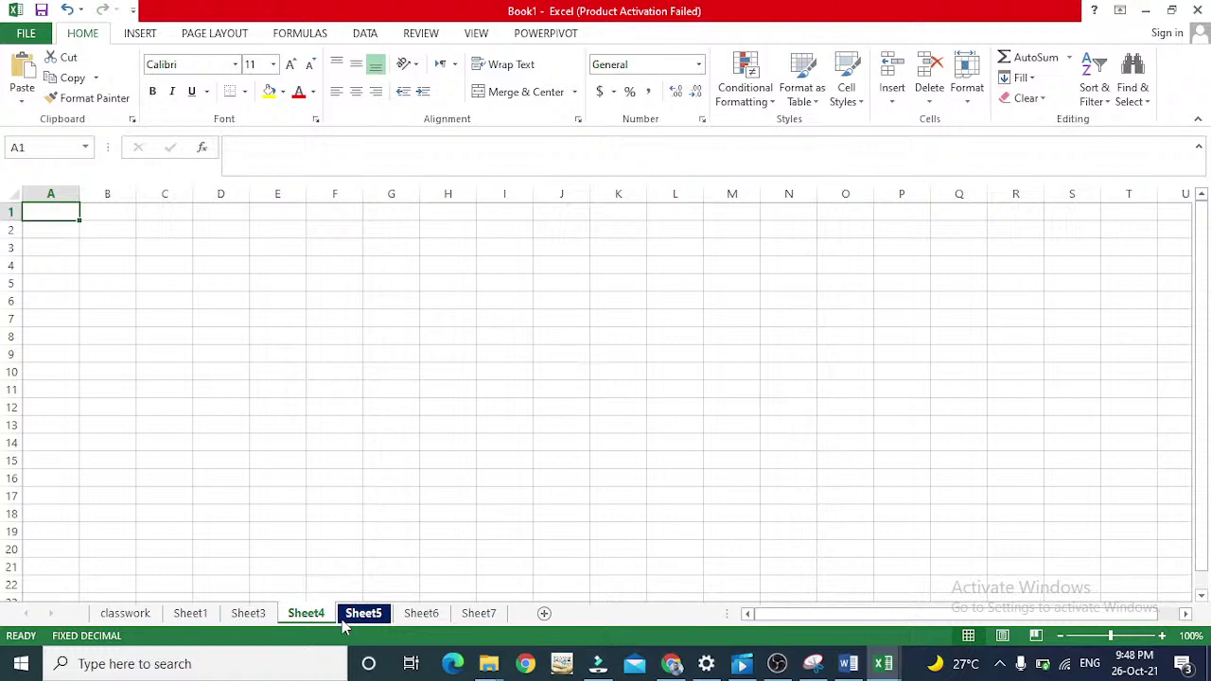
Step: Switch to Chrome and back to Book1, then show the classwork sheet
{"action": "key", "text": "alt+Tab"}
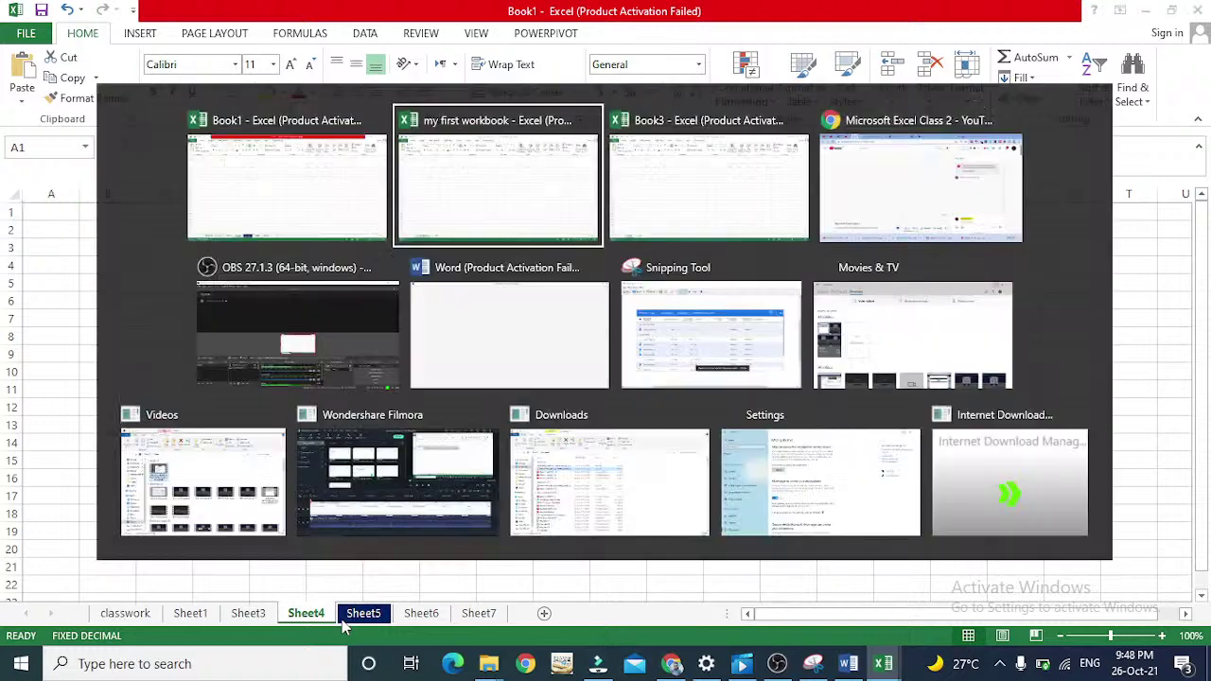
{"action": "key", "text": "alt+shift+Tab"}
{"action": "key", "text": "alt+Tab"}
{"action": "key", "text": "alt+Tab"}
{"action": "key", "text": "alt+Tab"}
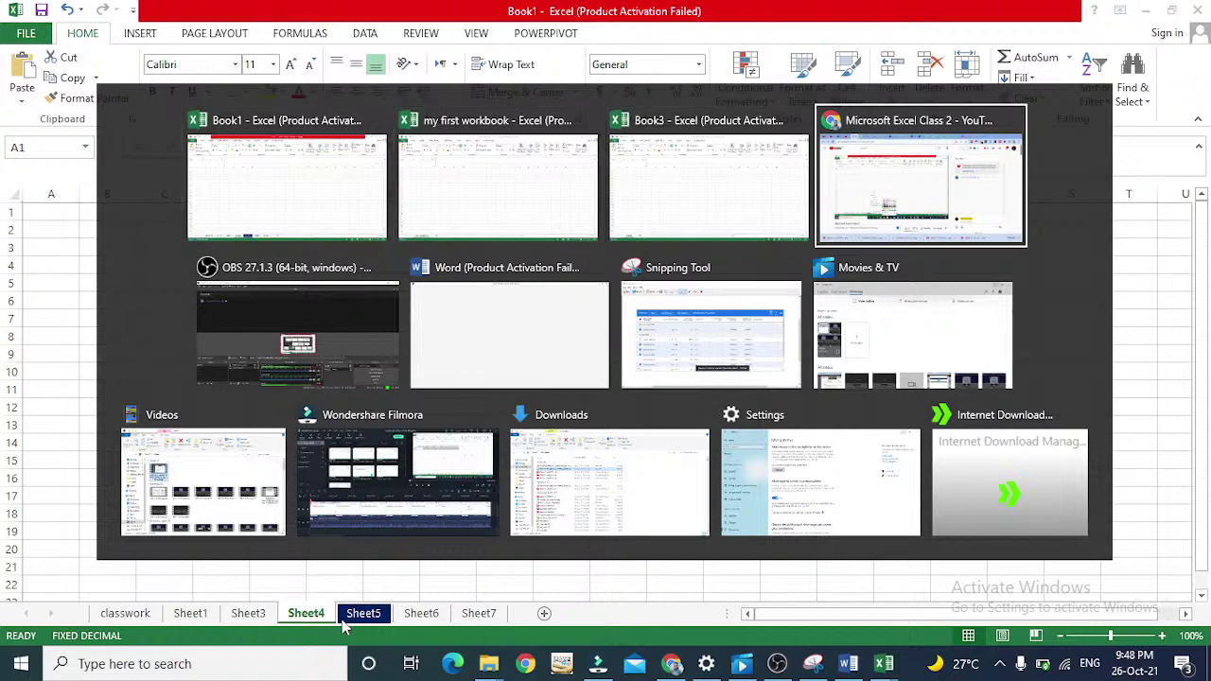
{"action": "key", "text": "alt+Tab"}
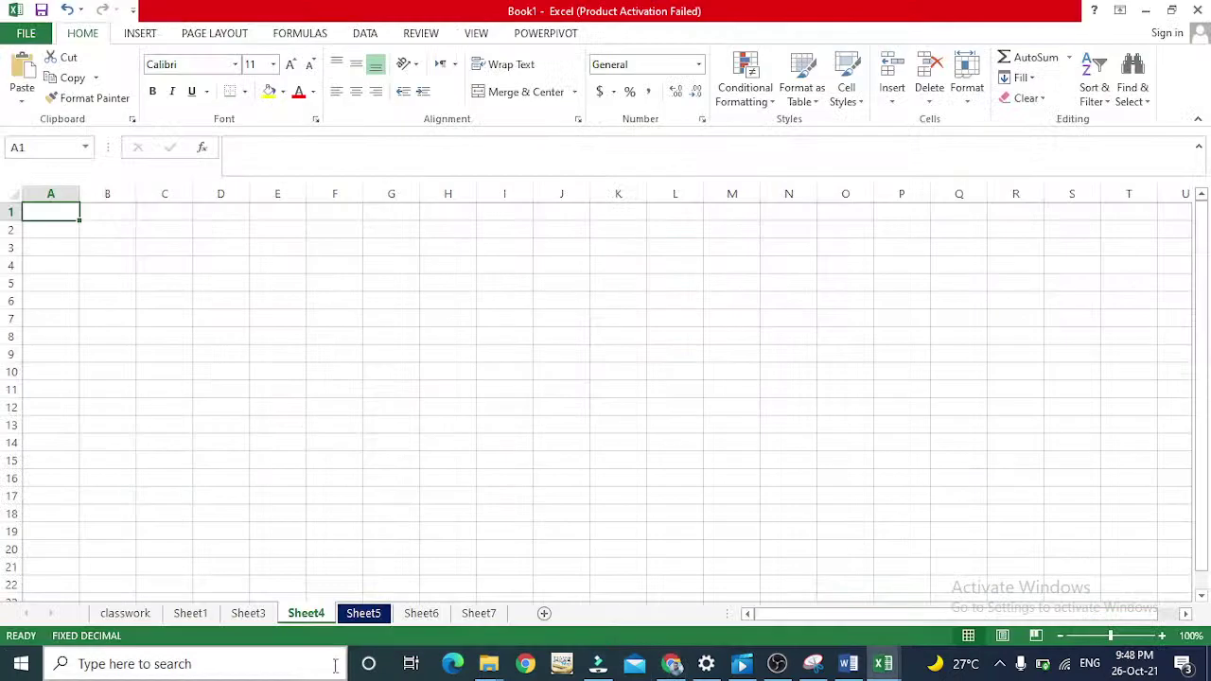
{"action": "left_click", "coordinate": [142, 613]}
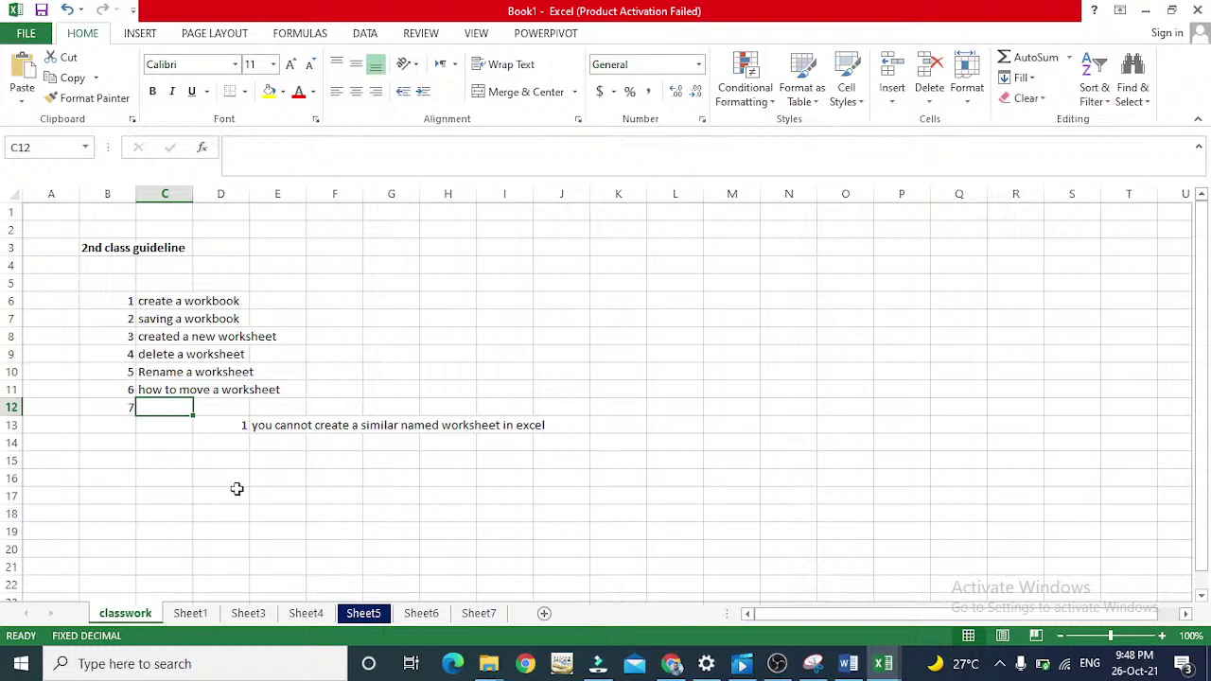
Step: Move the selection along row 6, ending on cell G6
{"action": "key", "text": "Up"}
{"action": "key", "text": "Up"}
{"action": "key", "text": "Up"}
{"action": "key", "text": "Up"}
{"action": "key", "text": "Up"}
{"action": "key", "text": "Up"}
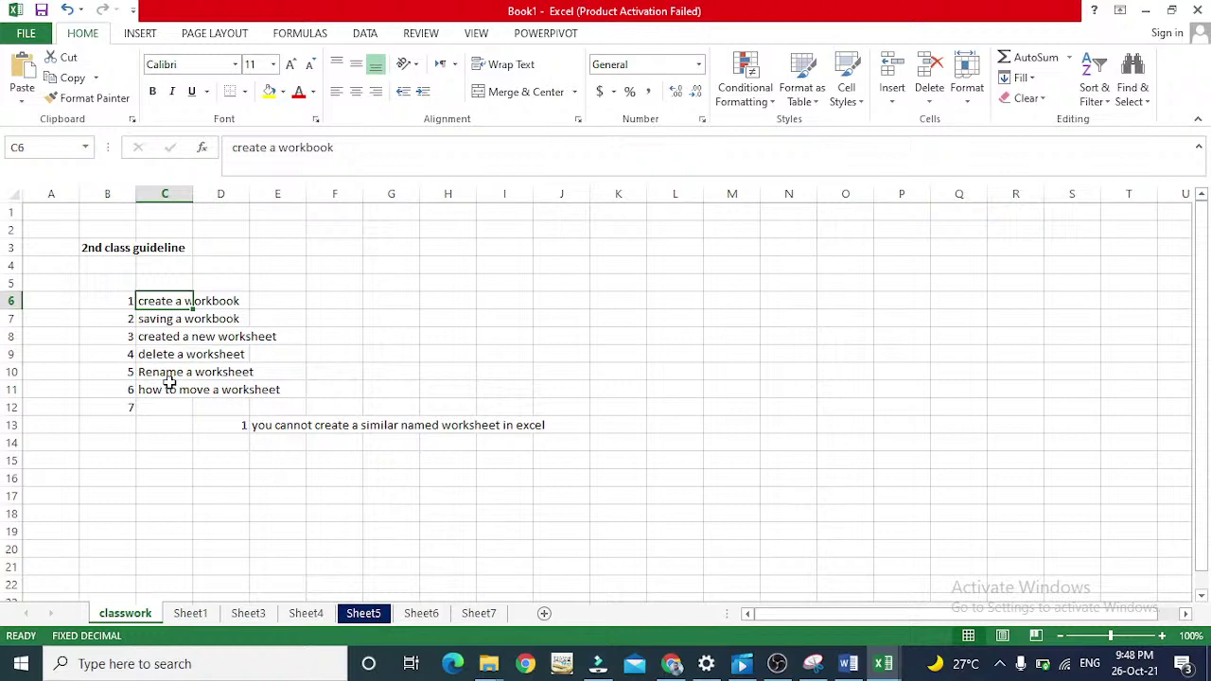
{"action": "key", "text": "Right"}
{"action": "key", "text": "Right"}
{"action": "key", "text": "Right"}
{"action": "key", "text": "Right"}
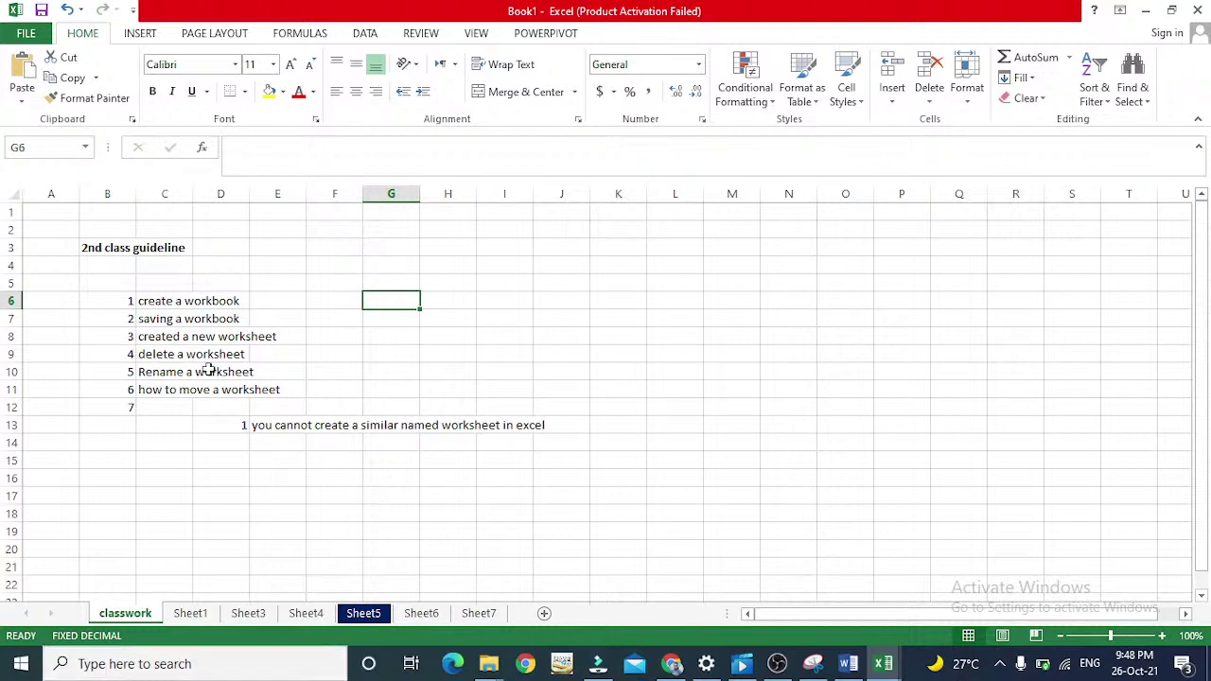
{"action": "key", "text": "Left"}
{"action": "key", "text": "Left"}
{"action": "key", "text": "Left"}
{"action": "key", "text": "Left"}
{"action": "key", "text": "Left"}
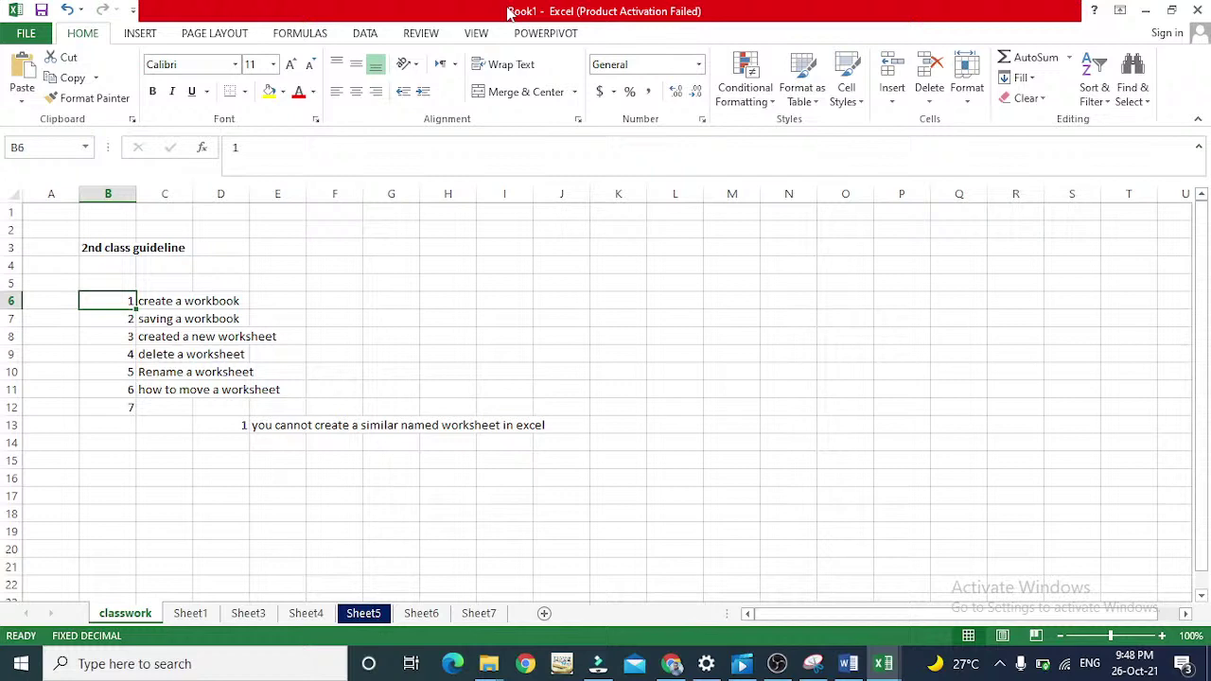
{"action": "key", "text": "Right"}
{"action": "key", "text": "Right"}
{"action": "key", "text": "Right"}
{"action": "key", "text": "Right"}
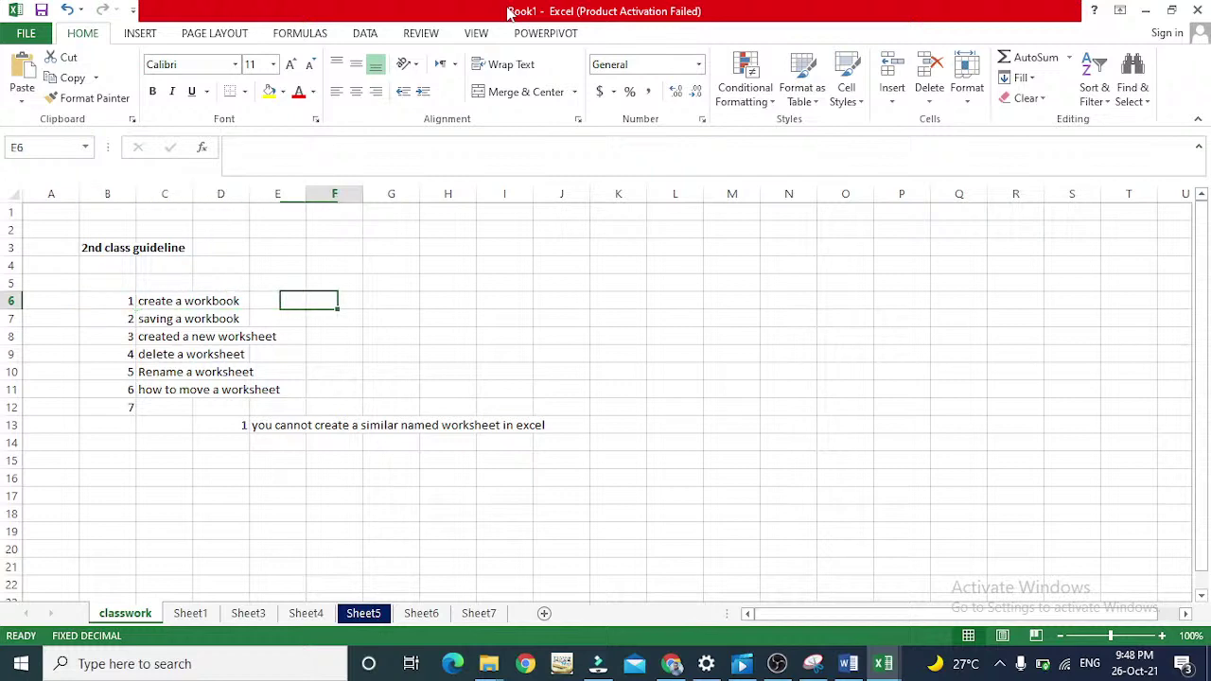
{"action": "key", "text": "Left"}
{"action": "key", "text": "Left"}
{"action": "key", "text": "Left"}
{"action": "key", "text": "Left"}
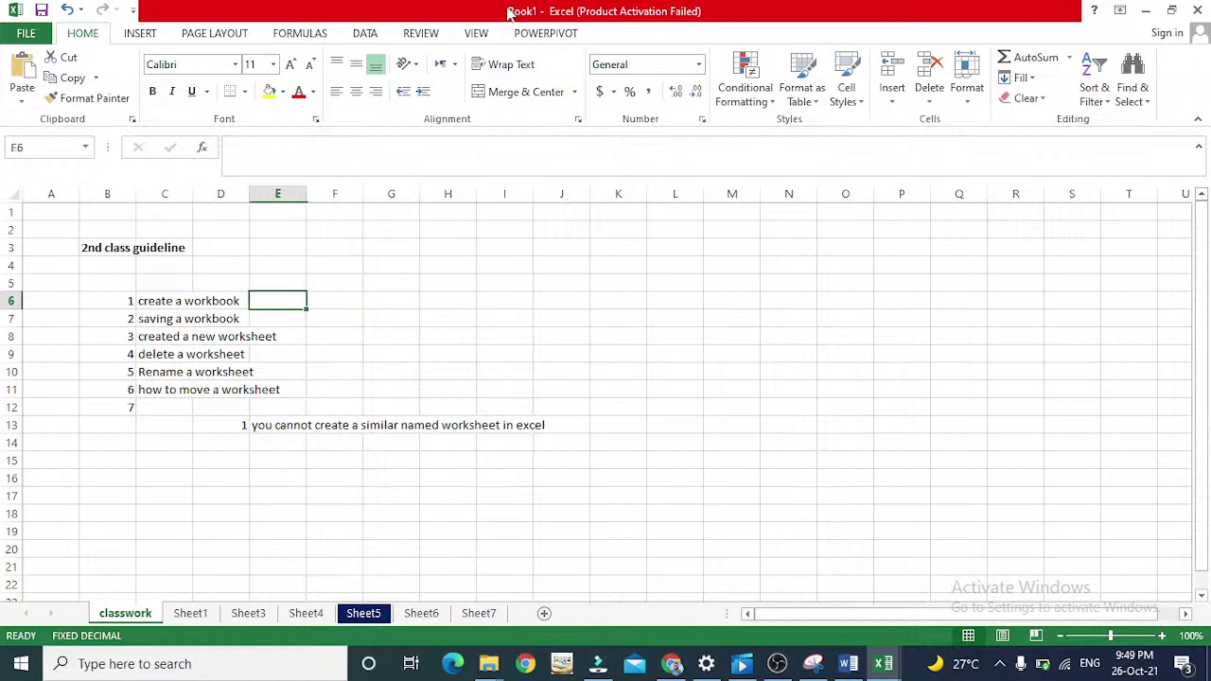
{"action": "key", "text": "Right"}
{"action": "key", "text": "Right"}
{"action": "key", "text": "Right"}
{"action": "key", "text": "Right"}
{"action": "key", "text": "Right"}
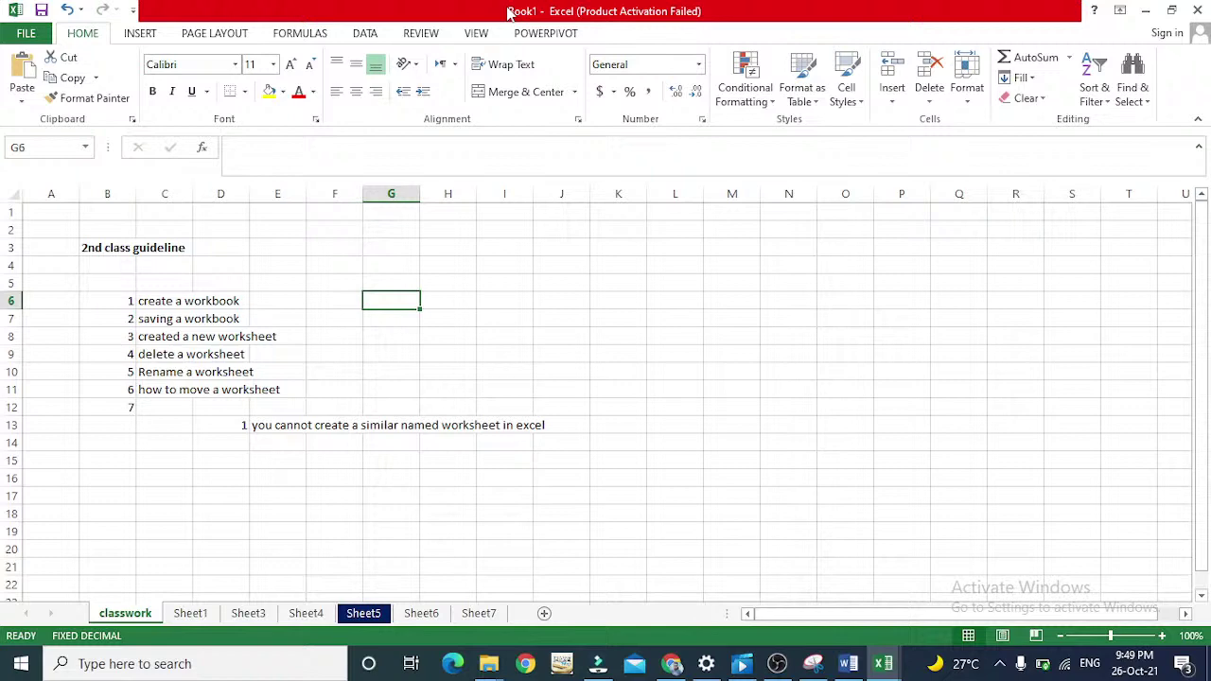
{"action": "type", "text": "ctrl"}
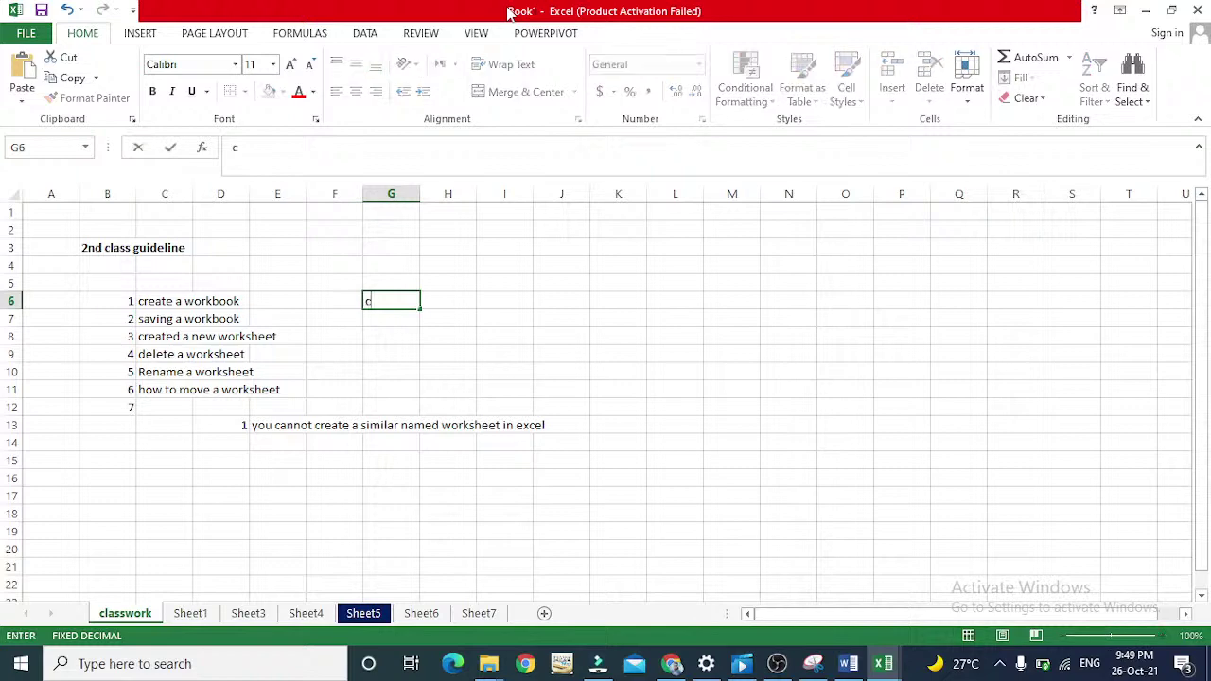
{"action": "key", "text": "BackSpace"}
{"action": "key", "text": "BackSpace"}
{"action": "key", "text": "BackSpace"}
{"action": "key", "text": "BackSpace"}
{"action": "type", "text": "CTRL + N"}
{"action": "key", "text": "Return"}
{"action": "key", "text": "Up"}
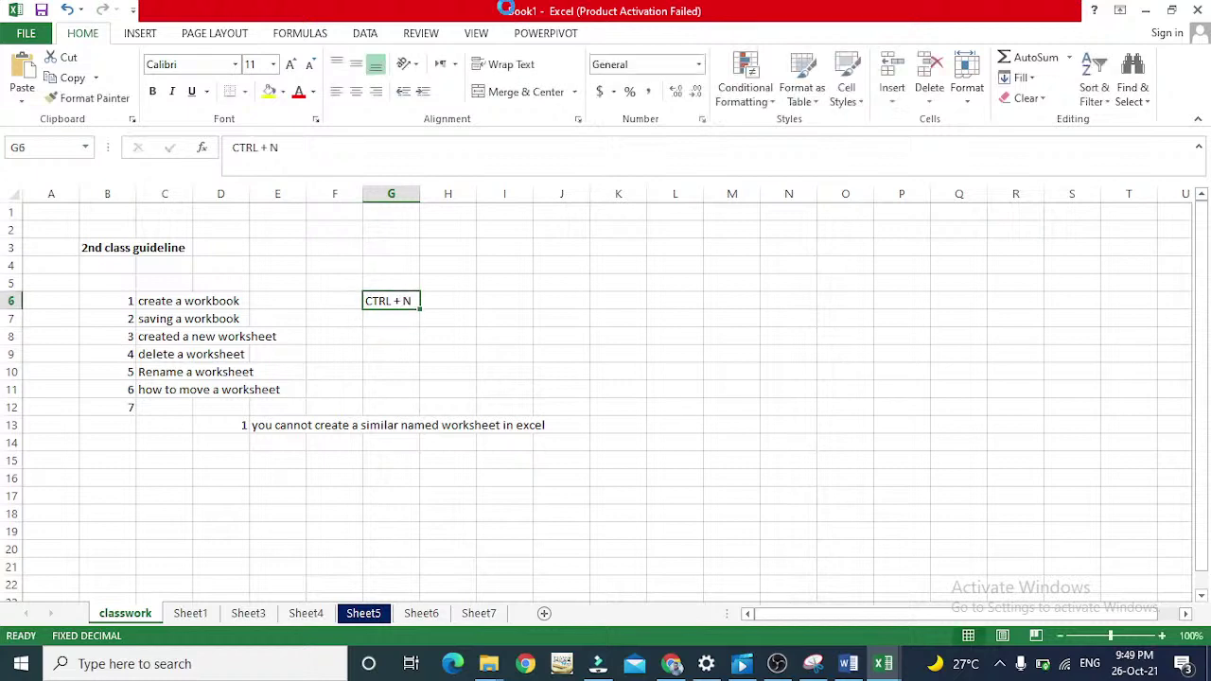
{"action": "key", "text": "ctrl+b"}
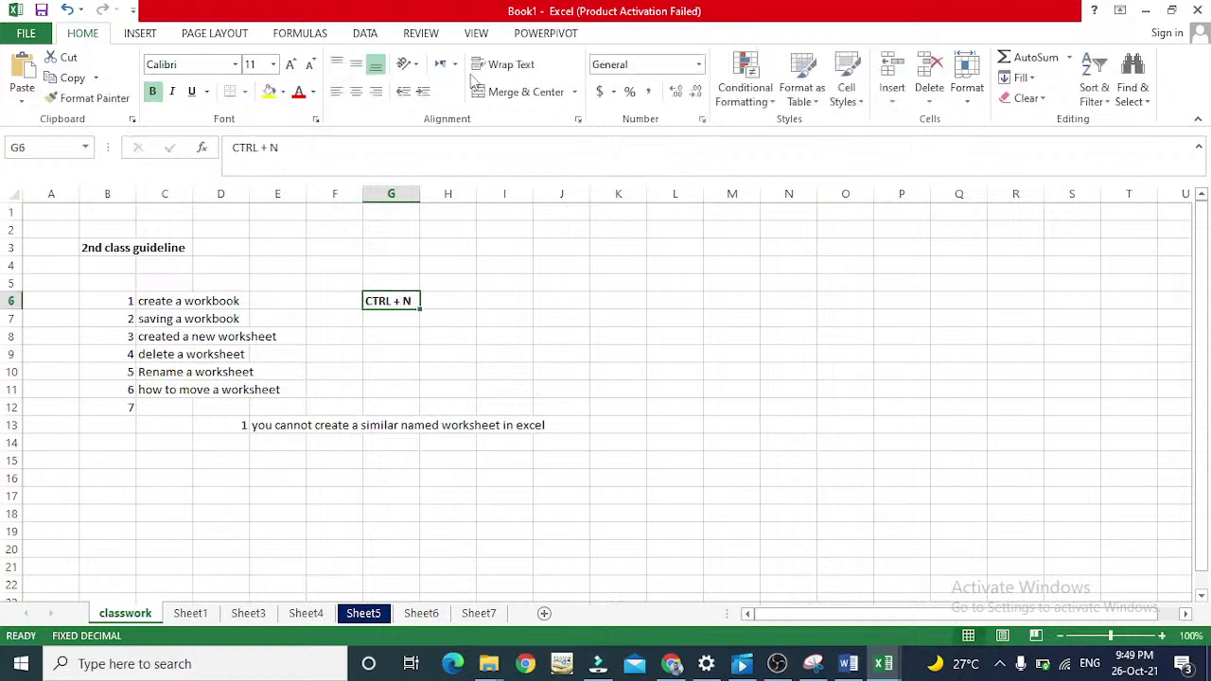
{"action": "left_click", "coordinate": [1162, 636]}
{"action": "left_click", "coordinate": [1161, 636]}
{"action": "left_click", "coordinate": [1162, 635]}
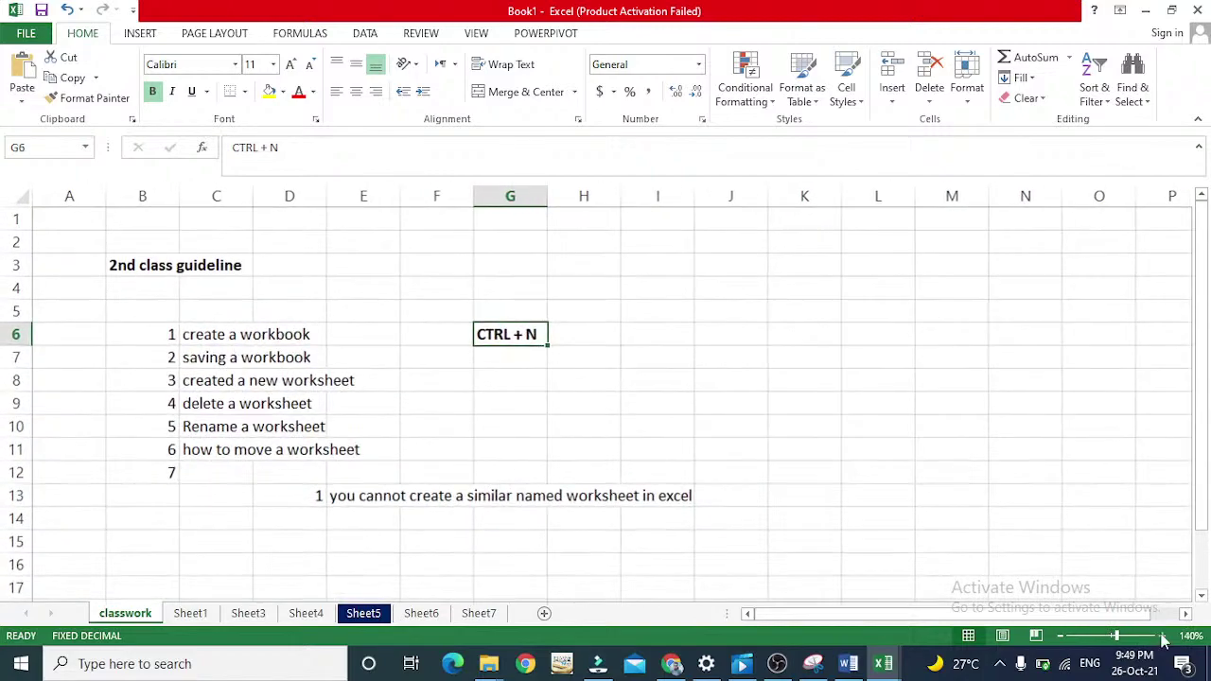
{"action": "left_click", "coordinate": [1161, 636]}
{"action": "left_click", "coordinate": [1161, 636]}
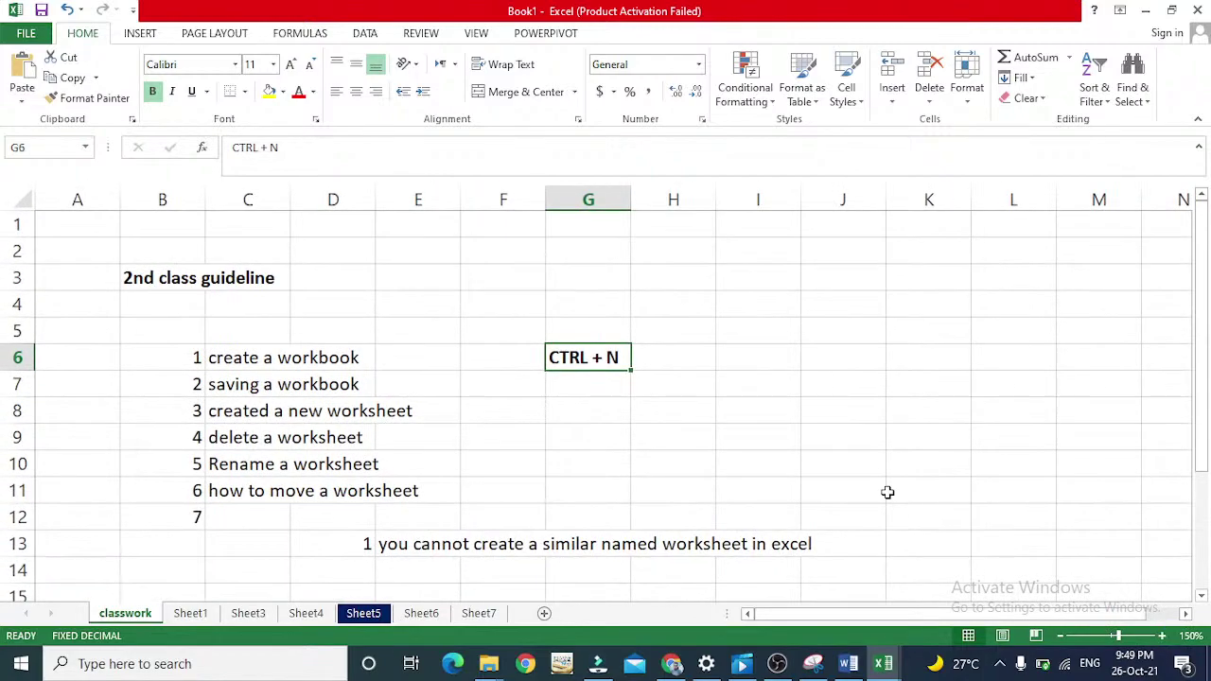
{"action": "key", "text": "Left"}
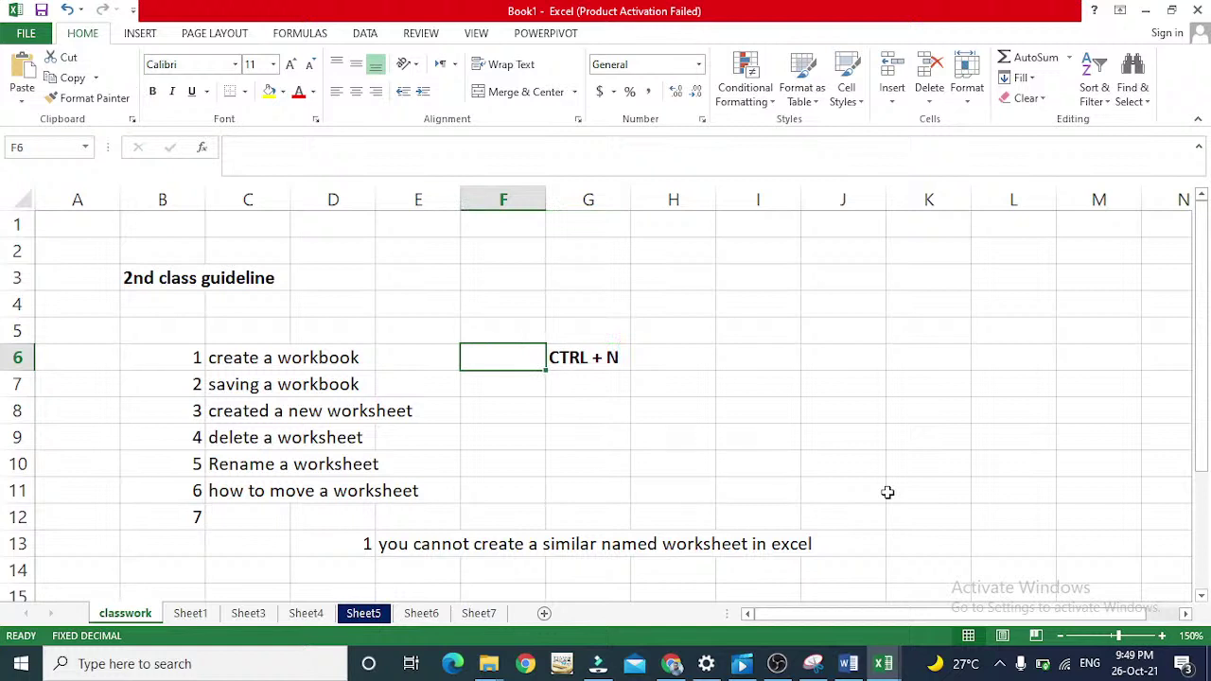
{"action": "key", "text": "Right"}
{"action": "key", "text": "Right"}
{"action": "key", "text": "Left"}
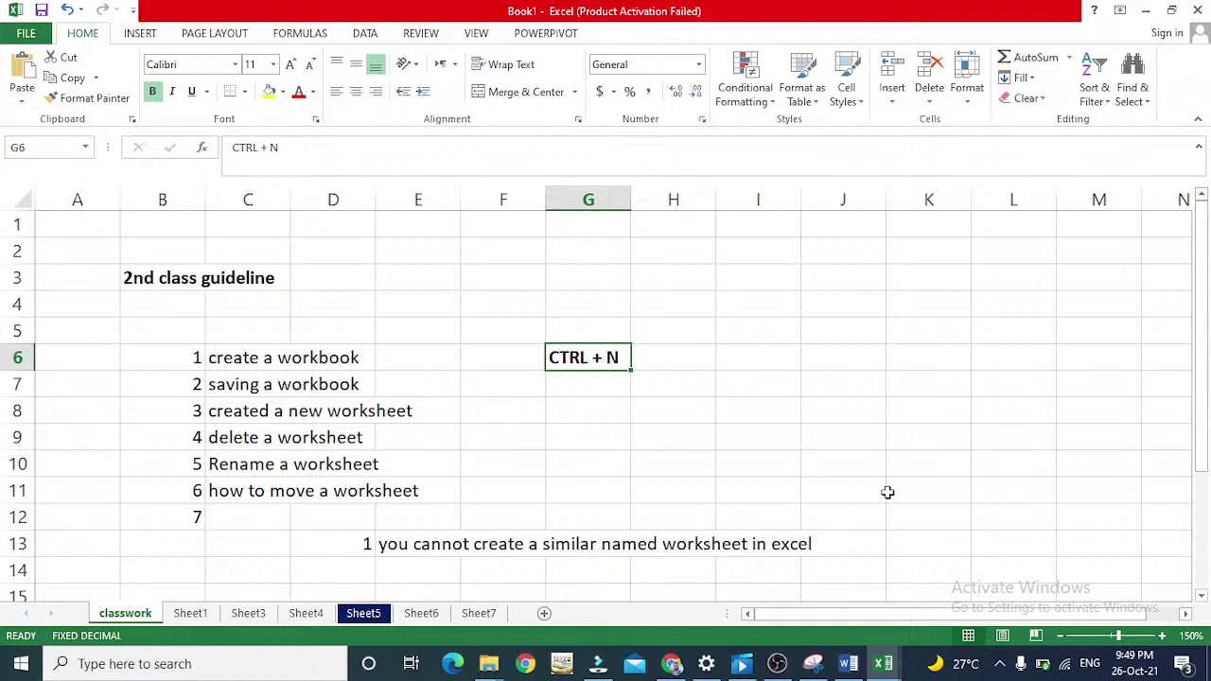
Step: Demonstrate CTRL+N with a new workbook, minimise it, and go to G7 beside saving a workbook
{"action": "key", "text": "ctrl+n"}
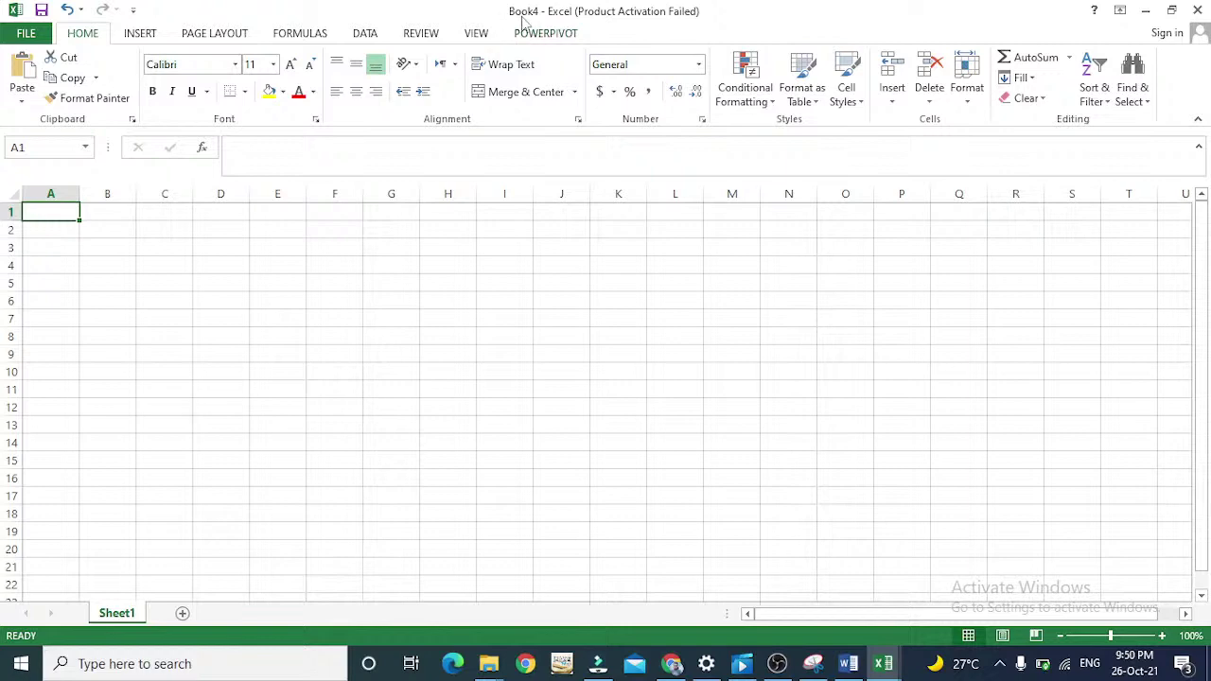
{"action": "left_click", "coordinate": [1143, 11]}
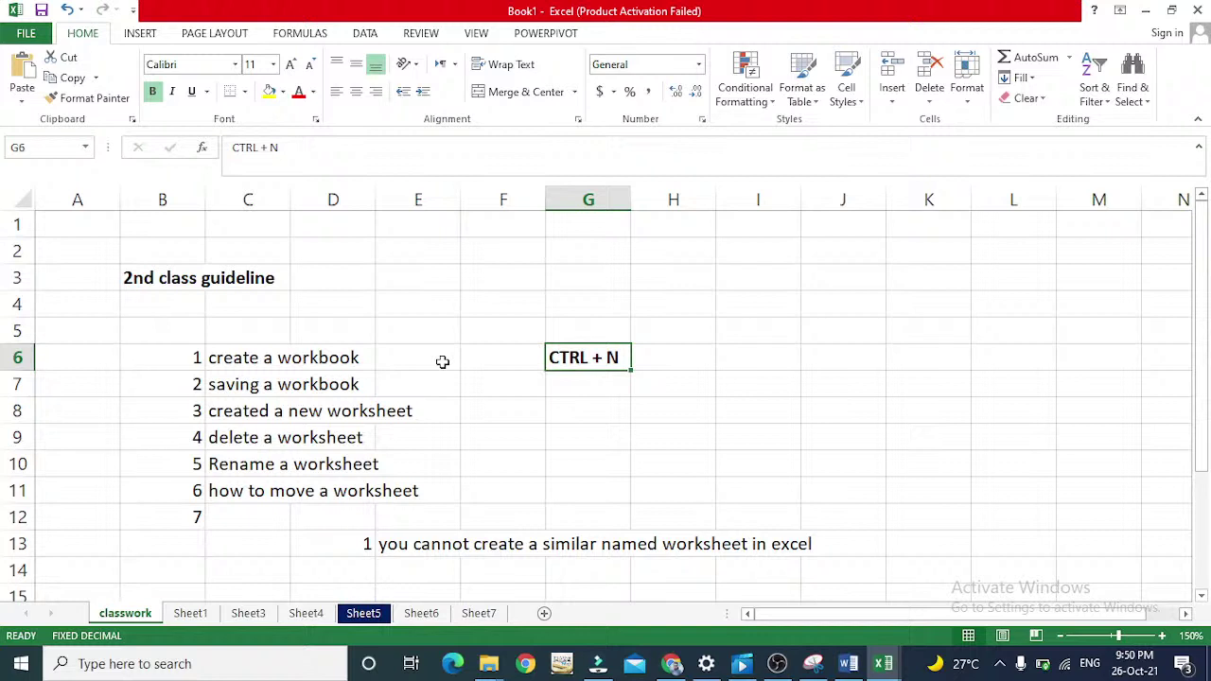
{"action": "key", "text": "Return"}
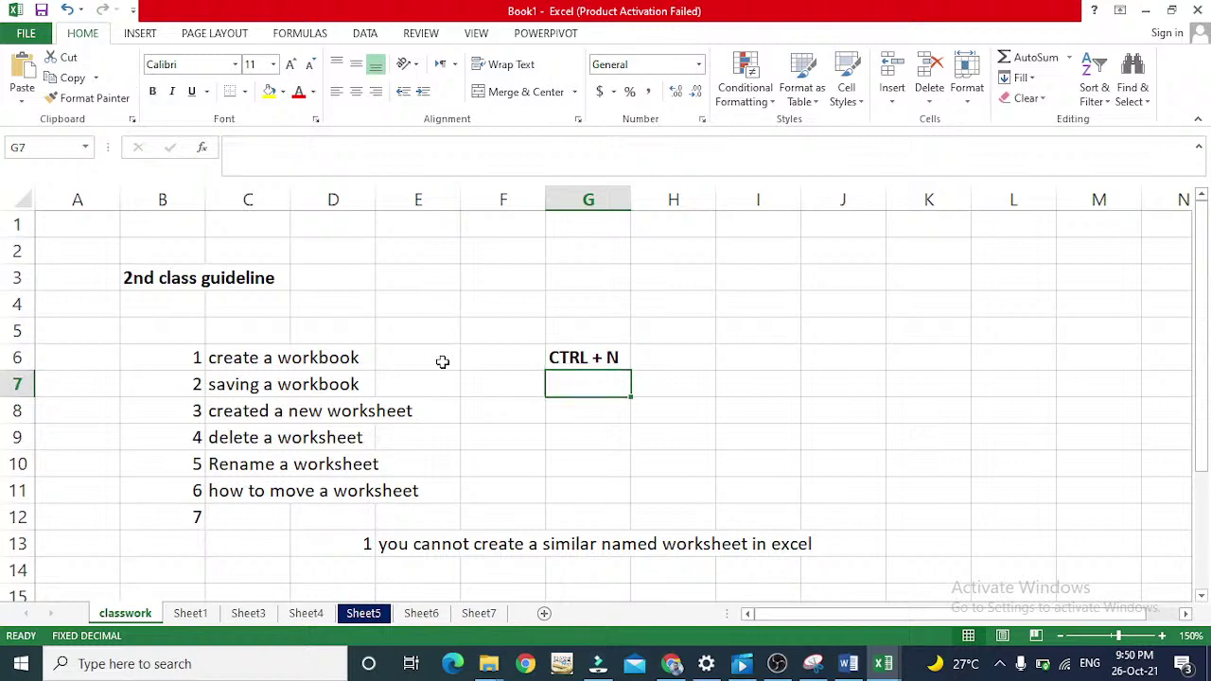
{"action": "key", "text": "Left"}
{"action": "key", "text": "Left"}
{"action": "key", "text": "Left"}
{"action": "key", "text": "Left"}
{"action": "key", "text": "Left"}
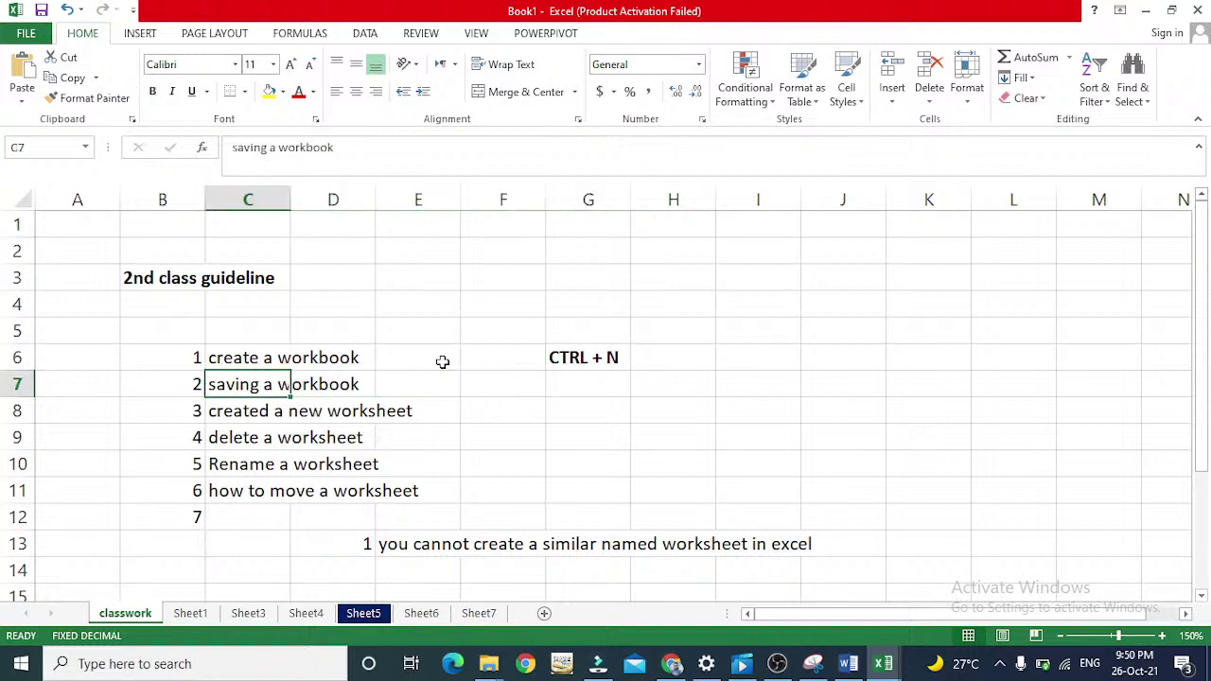
{"action": "key", "text": "Right"}
{"action": "key", "text": "Right"}
{"action": "key", "text": "Right"}
{"action": "key", "text": "Right"}
{"action": "key", "text": "Right"}
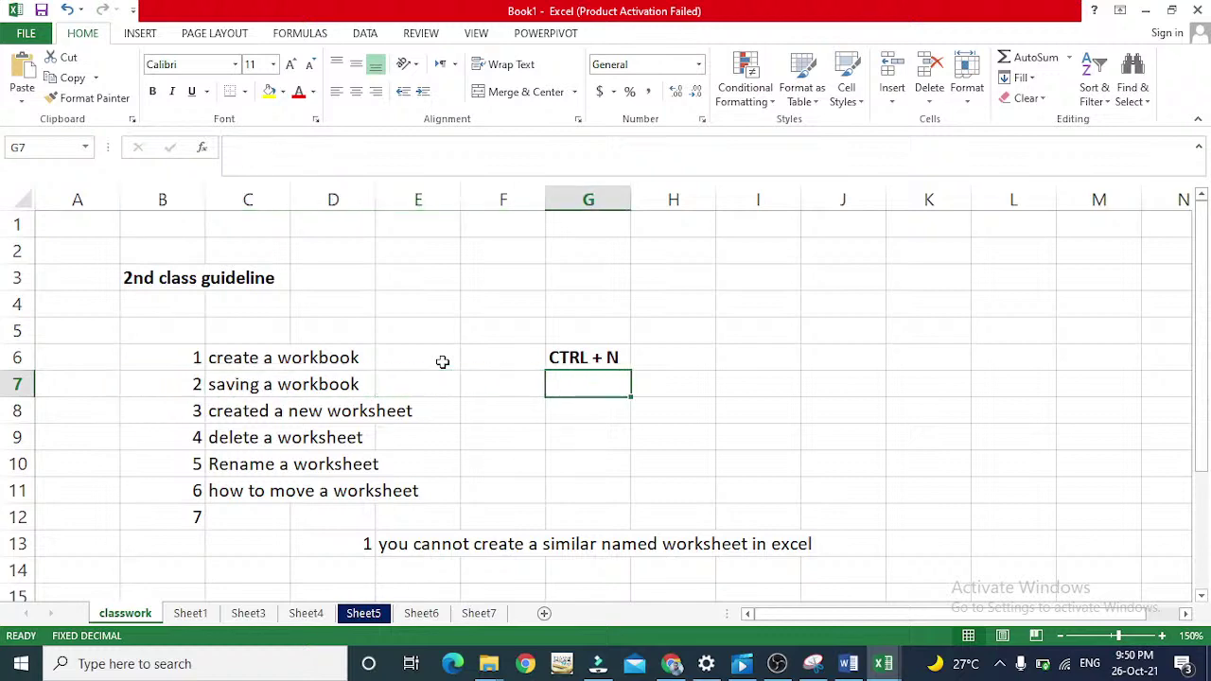
Step: Enter CTRL +S in G7 and check the entry without changing it
{"action": "type", "text": "CTRL"}
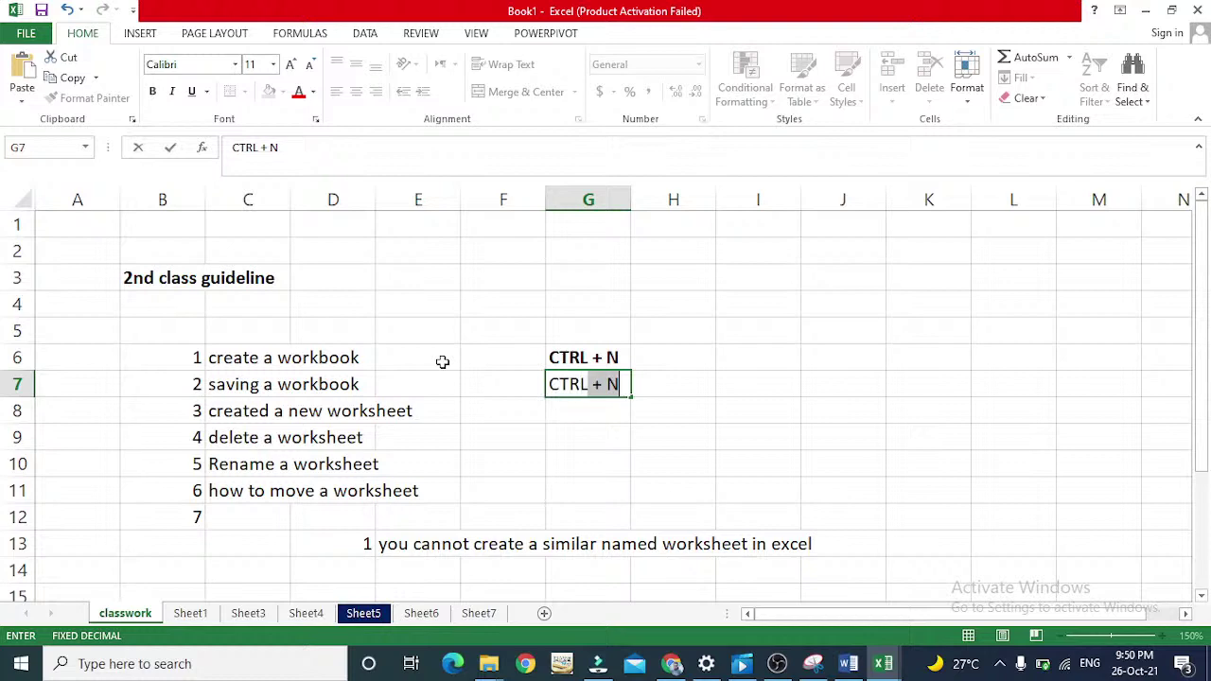
{"action": "type", "text": " + S"}
{"action": "key", "text": "Return"}
{"action": "key", "text": "Up"}
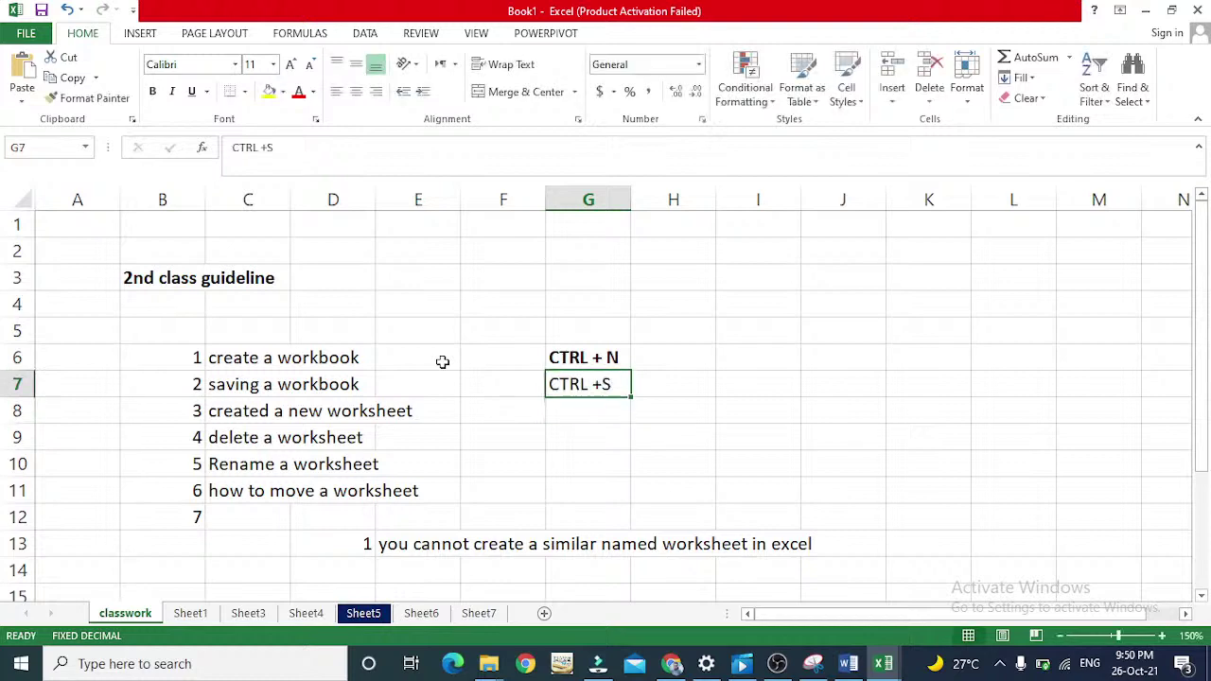
{"action": "key", "text": "F2"}
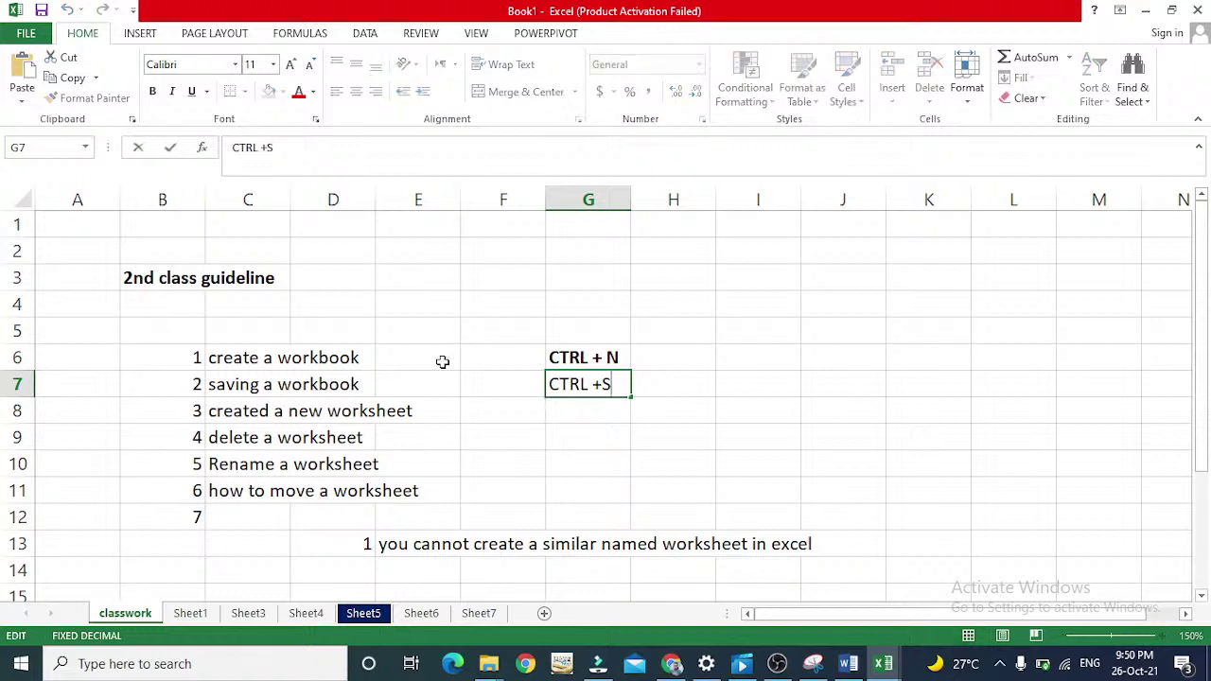
{"action": "key", "text": "Escape"}
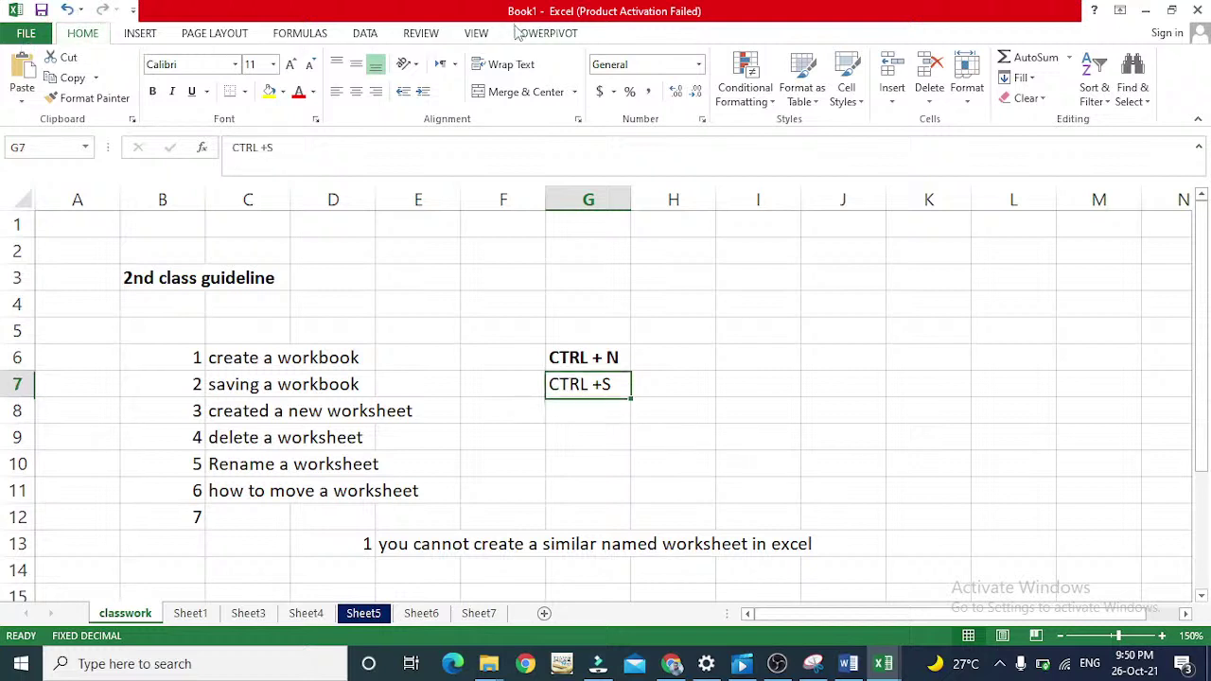
Step: Bold CTRL +S, then enter TO SAVE in I7 and TO CREATE in I6
{"action": "key", "text": "ctrl+b"}
{"action": "key", "text": "Tab"}
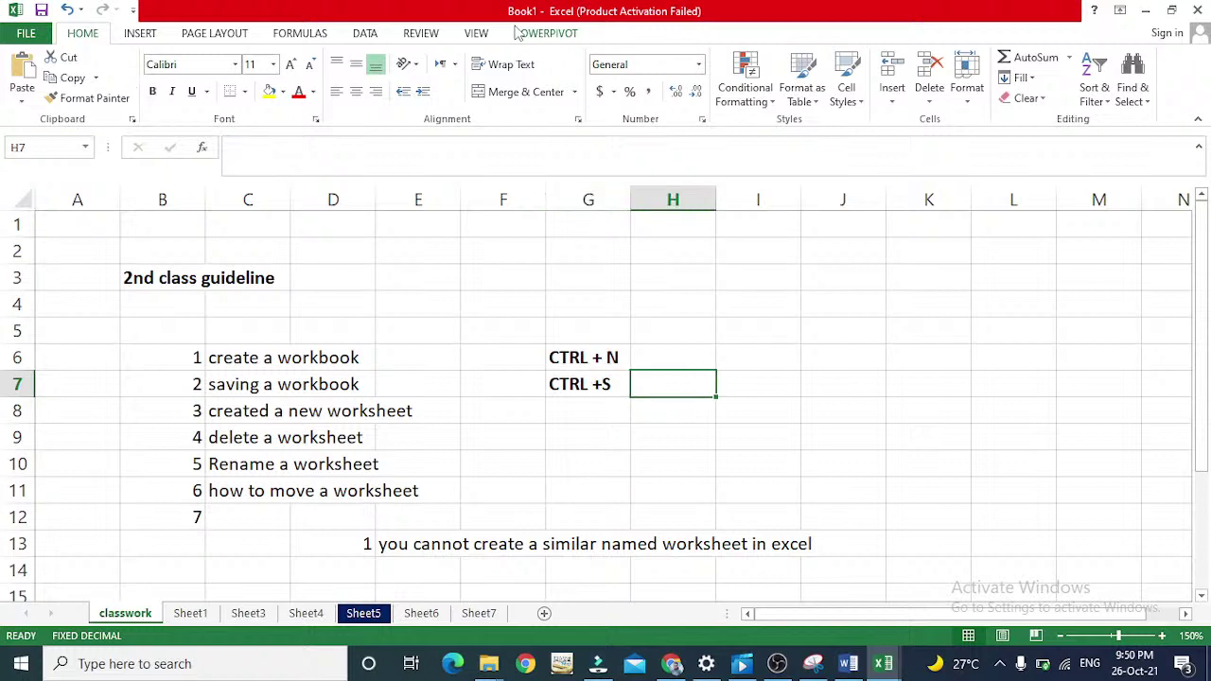
{"action": "key", "text": "Right"}
{"action": "type", "text": "TO SAVE"}
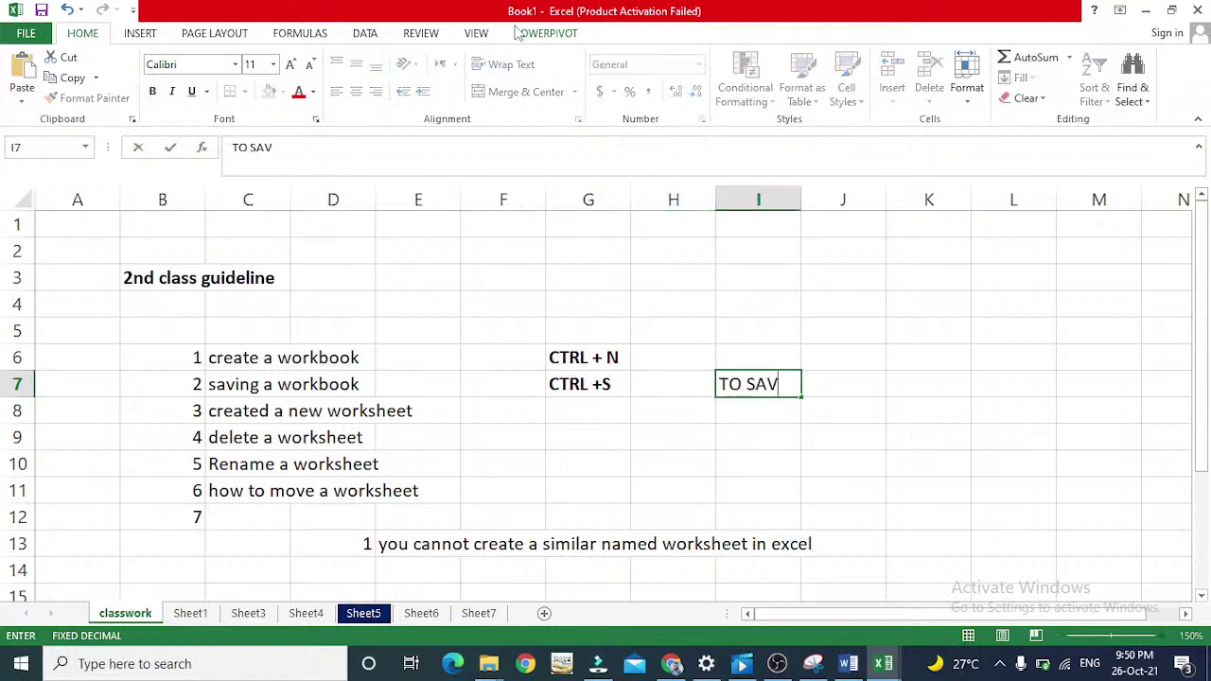
{"action": "key", "text": "Return"}
{"action": "key", "text": "Up"}
{"action": "key", "text": "Up"}
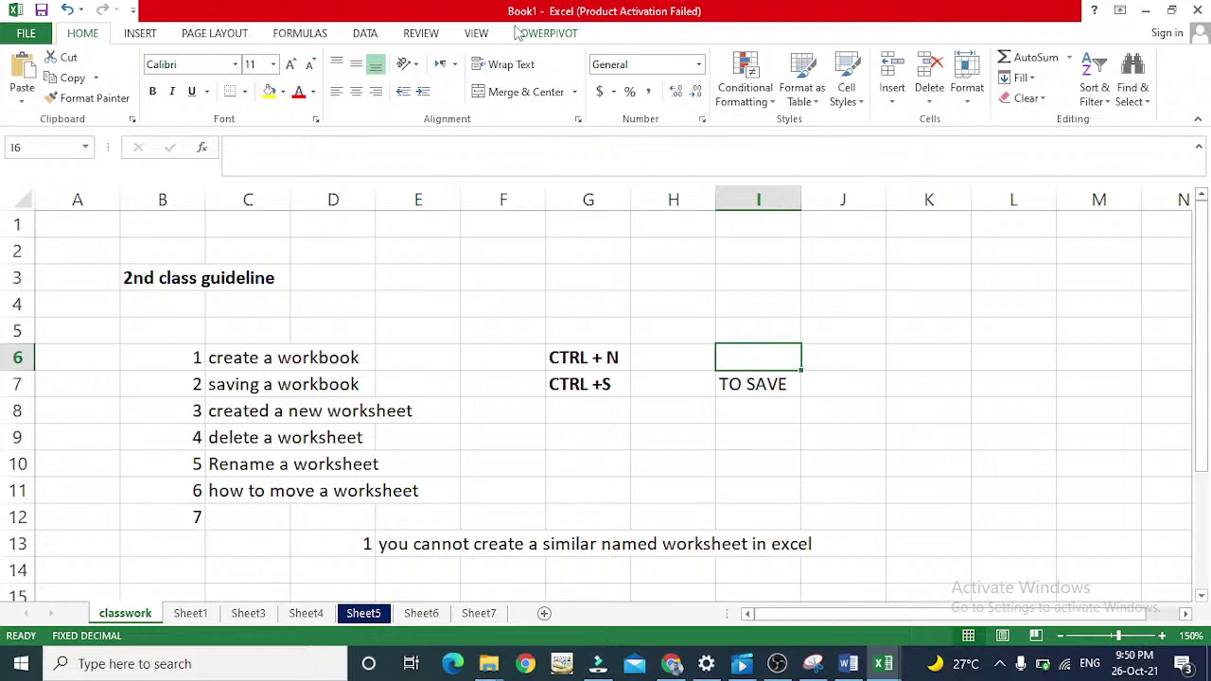
{"action": "type", "text": "TO CREATE"}
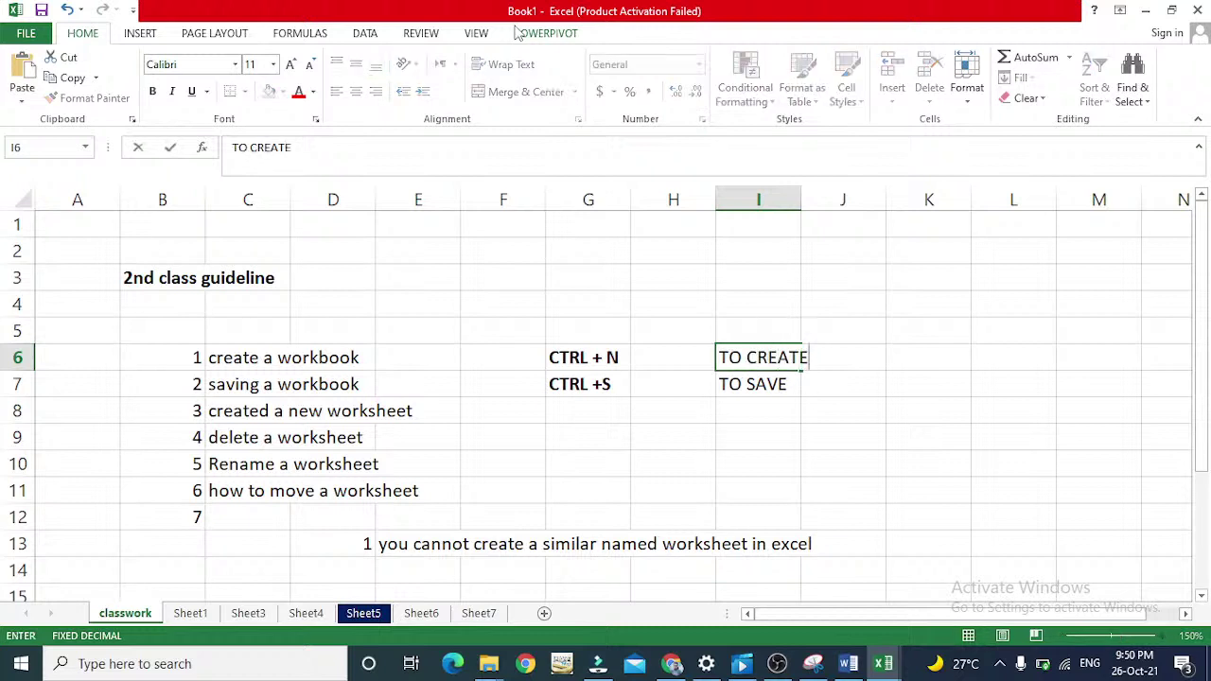
{"action": "key", "text": "Return"}
Step: Look over the row 8 item and start, then discard, a CTRL entry in G8
{"action": "key", "text": "Down"}
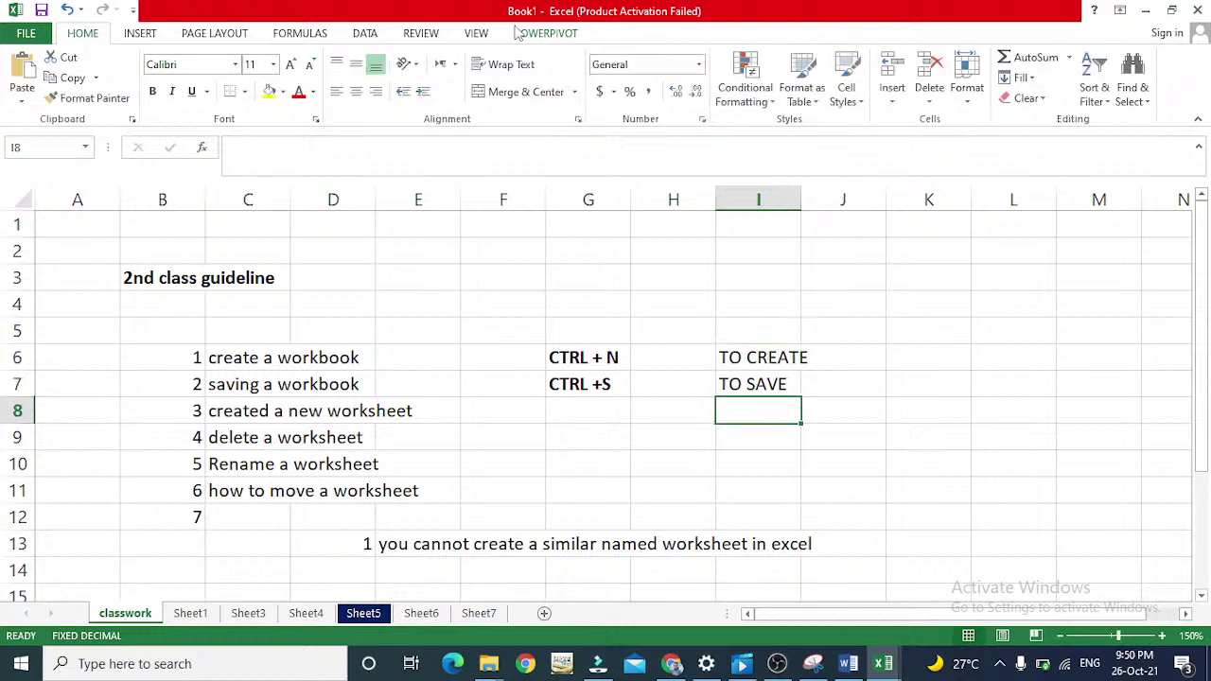
{"action": "key", "text": "Left"}
{"action": "key", "text": "Left"}
{"action": "key", "text": "Left"}
{"action": "key", "text": "Left"}
{"action": "key", "text": "Left"}
{"action": "key", "text": "Left"}
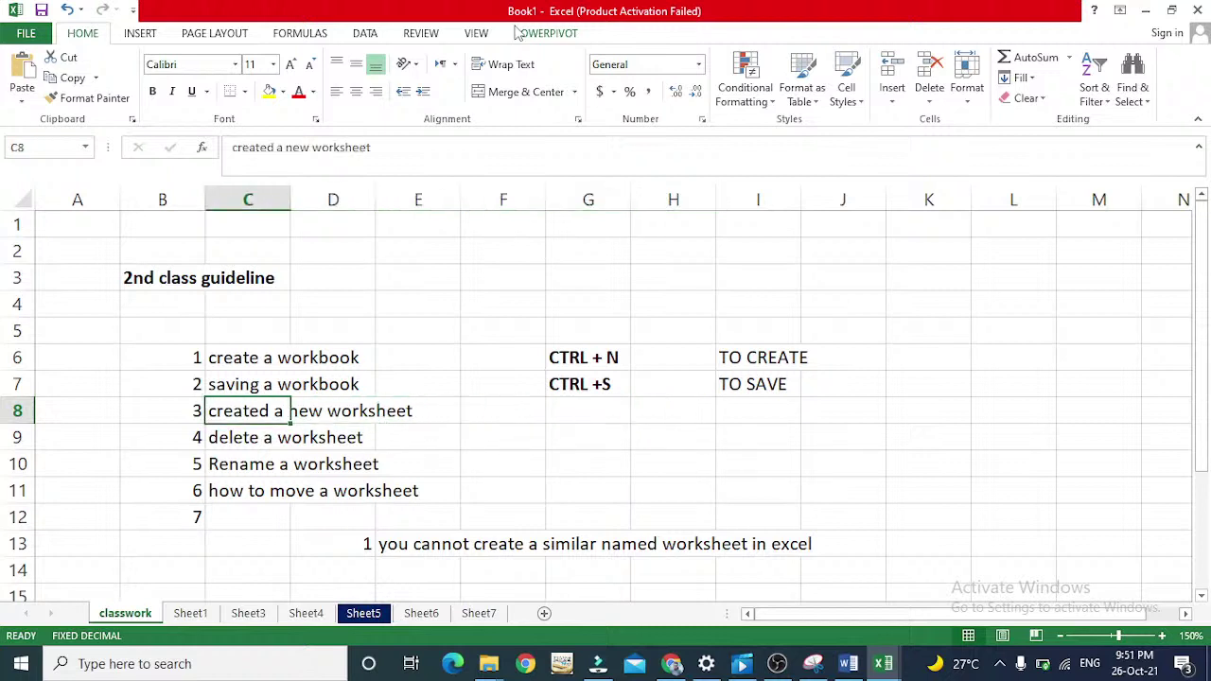
{"action": "key", "text": "Right"}
{"action": "key", "text": "Right"}
{"action": "key", "text": "Right"}
{"action": "key", "text": "Right"}
{"action": "key", "text": "Right"}
{"action": "key", "text": "Right"}
{"action": "key", "text": "Left"}
{"action": "key", "text": "Left"}
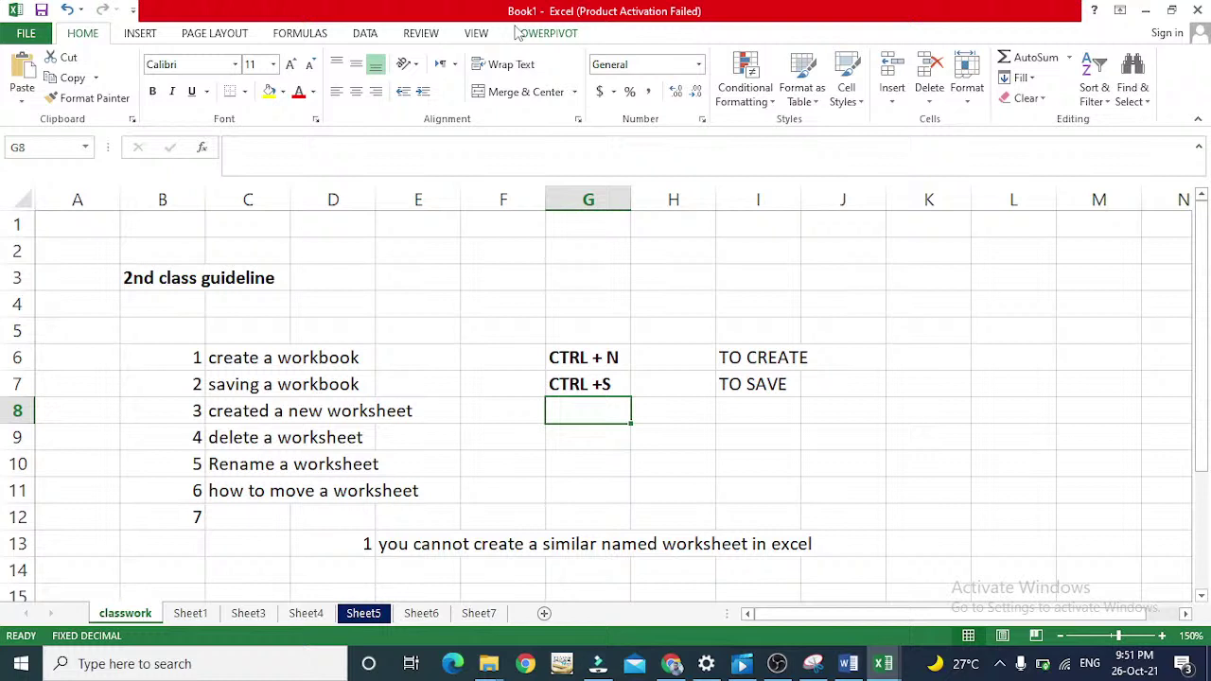
{"action": "key", "text": "Right"}
{"action": "key", "text": "Right"}
{"action": "key", "text": "Left"}
{"action": "key", "text": "Left"}
{"action": "key", "text": "Right"}
{"action": "key", "text": "Right"}
{"action": "key", "text": "Left"}
{"action": "key", "text": "Left"}
{"action": "key", "text": "Left"}
{"action": "key", "text": "Left"}
{"action": "key", "text": "Left"}
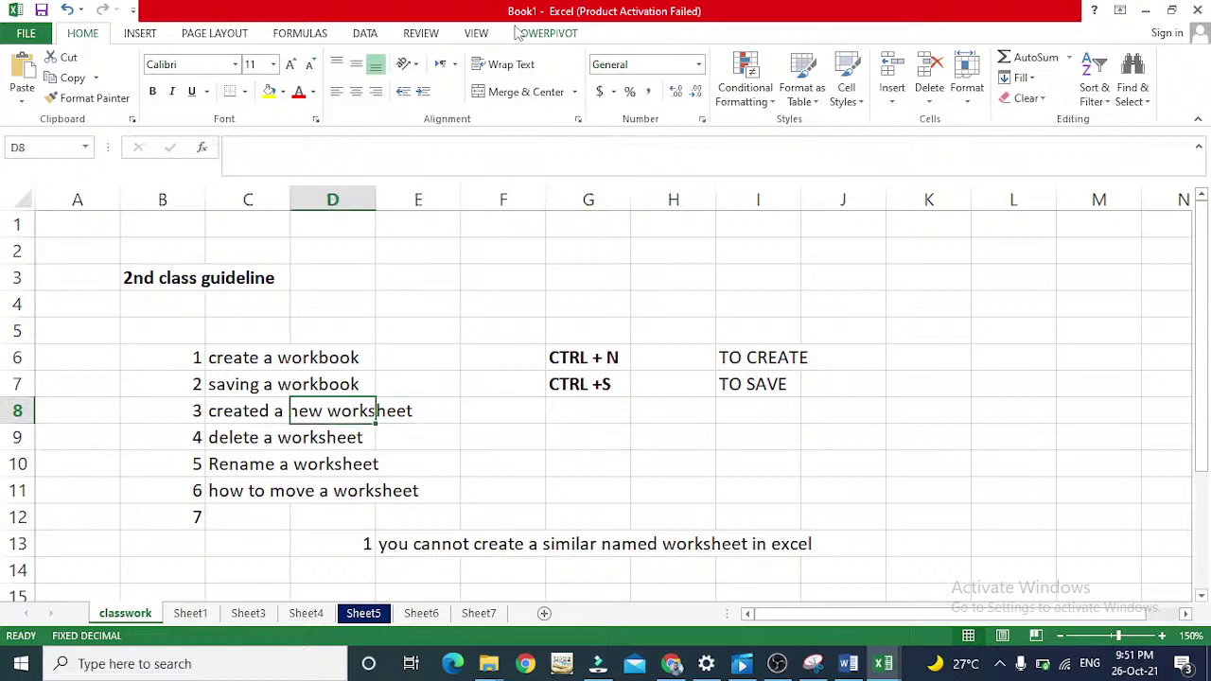
{"action": "key", "text": "Left"}
{"action": "key", "text": "Right"}
{"action": "key", "text": "Up"}
{"action": "key", "text": "Left"}
{"action": "key", "text": "Down"}
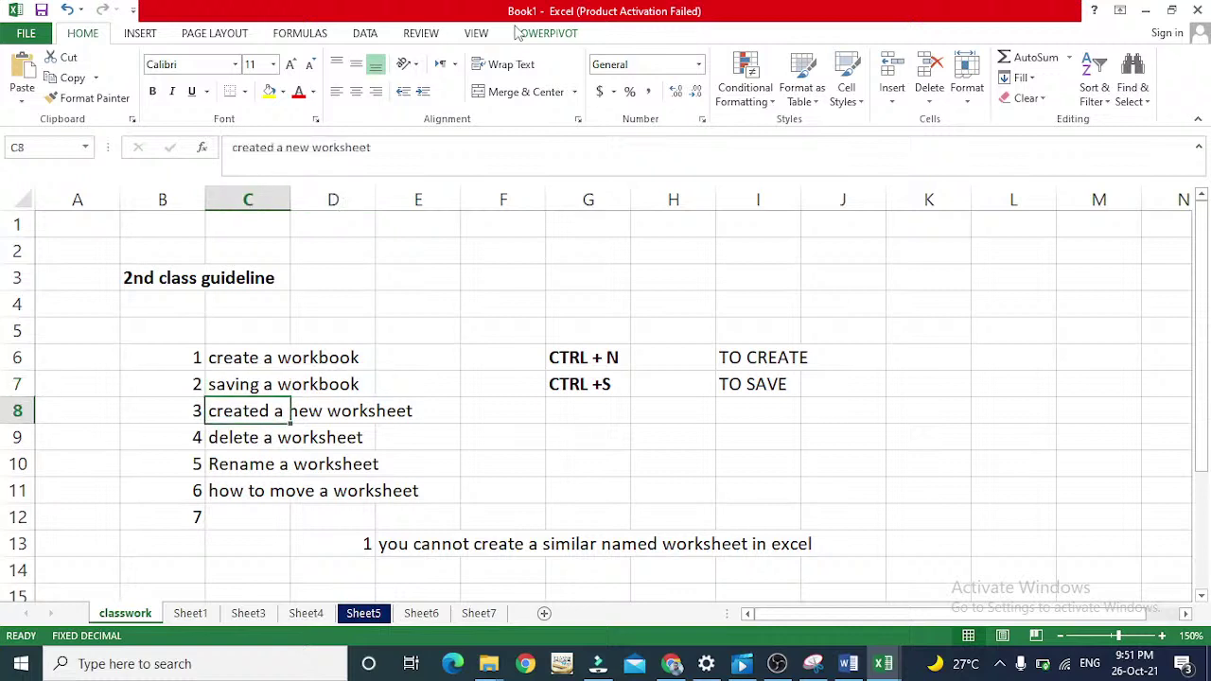
{"action": "key", "text": "Right"}
{"action": "key", "text": "Right"}
{"action": "key", "text": "Right"}
{"action": "key", "text": "Right"}
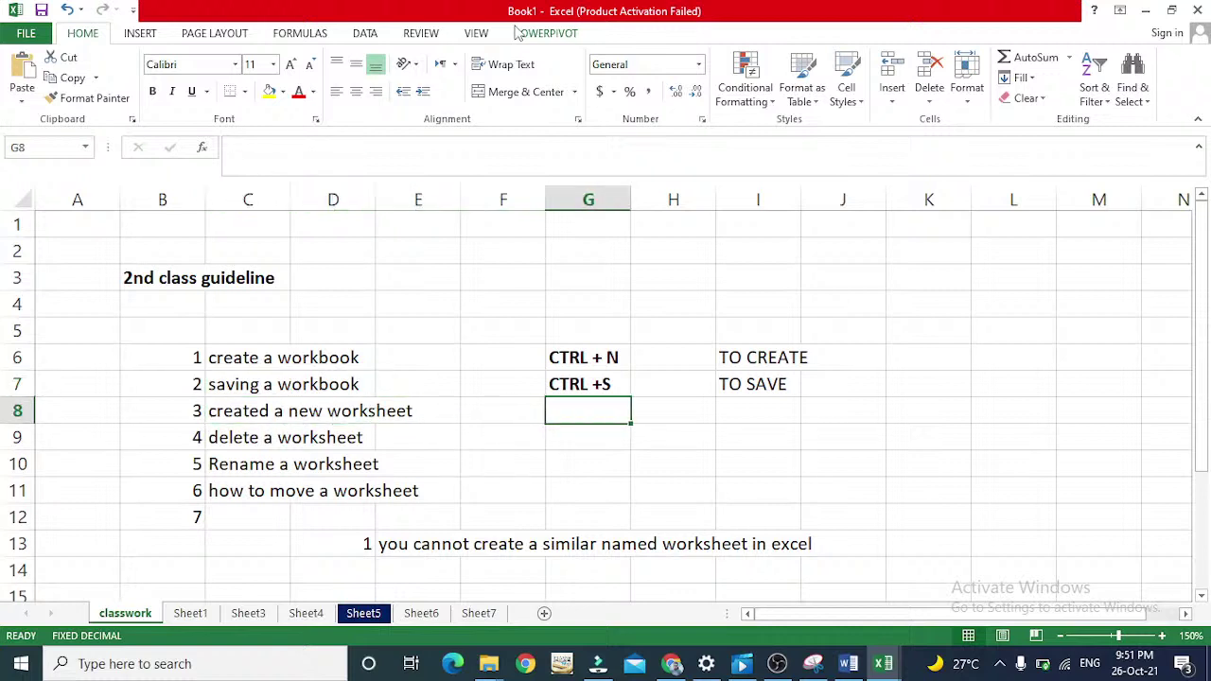
{"action": "type", "text": "CT"}
{"action": "key", "text": "Escape"}
{"action": "type", "text": "CTRL"}
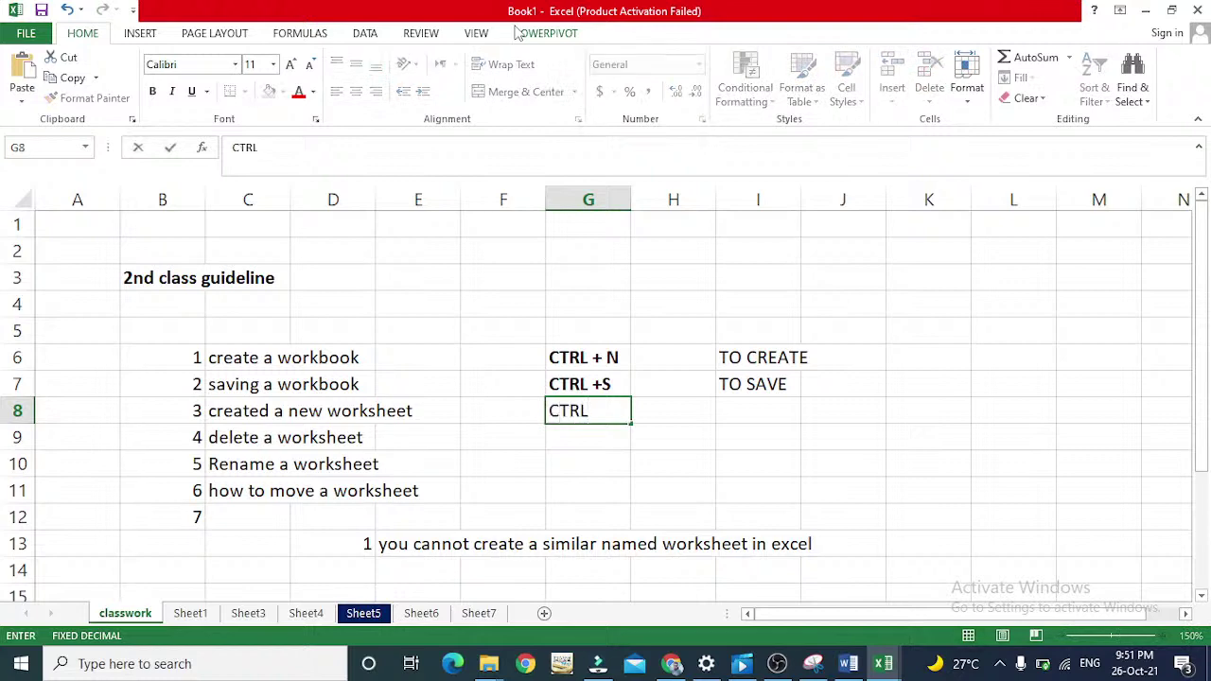
{"action": "key", "text": "Escape"}
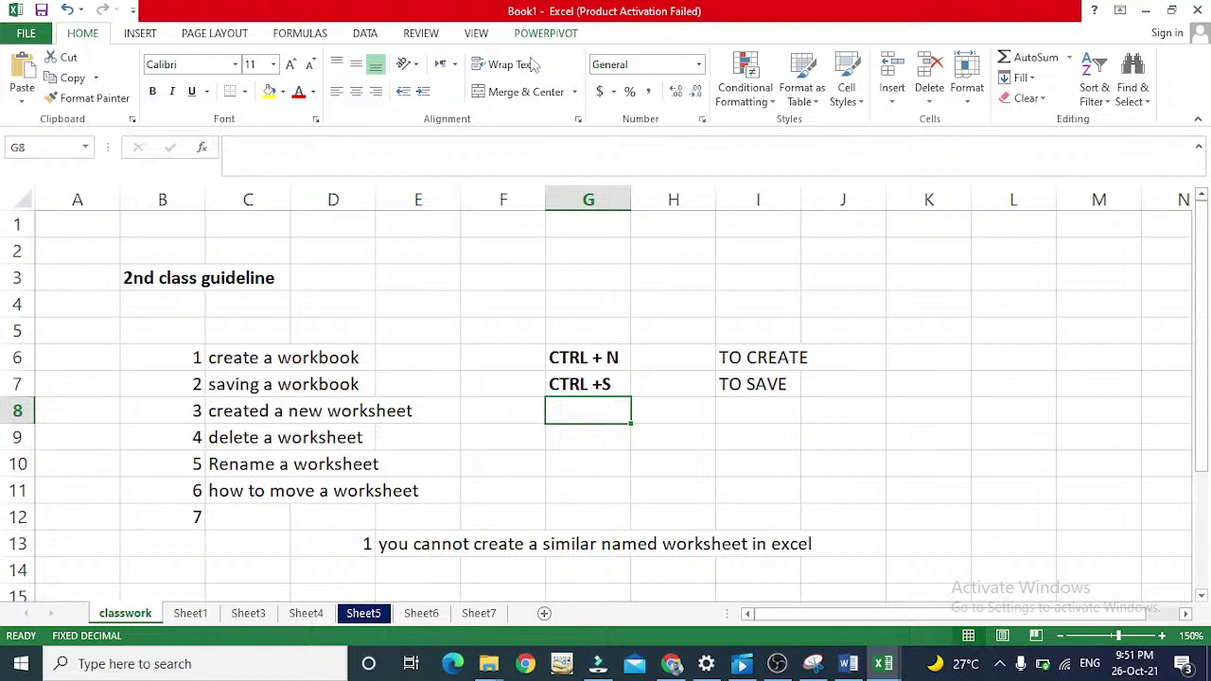
Step: Enter TO CREATE A NEW WORKSHEET in I8 and return to G8
{"action": "key", "text": "Right"}
{"action": "key", "text": "Right"}
{"action": "type", "text": "T"}
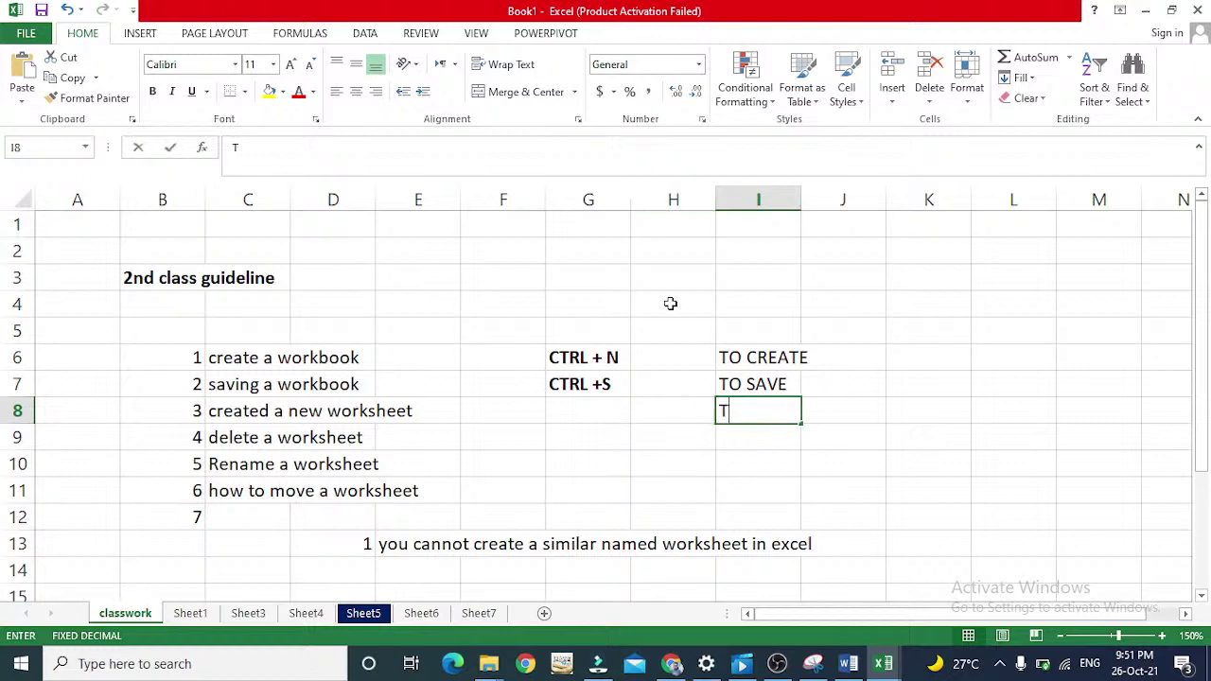
{"action": "type", "text": "O CREATE A "}
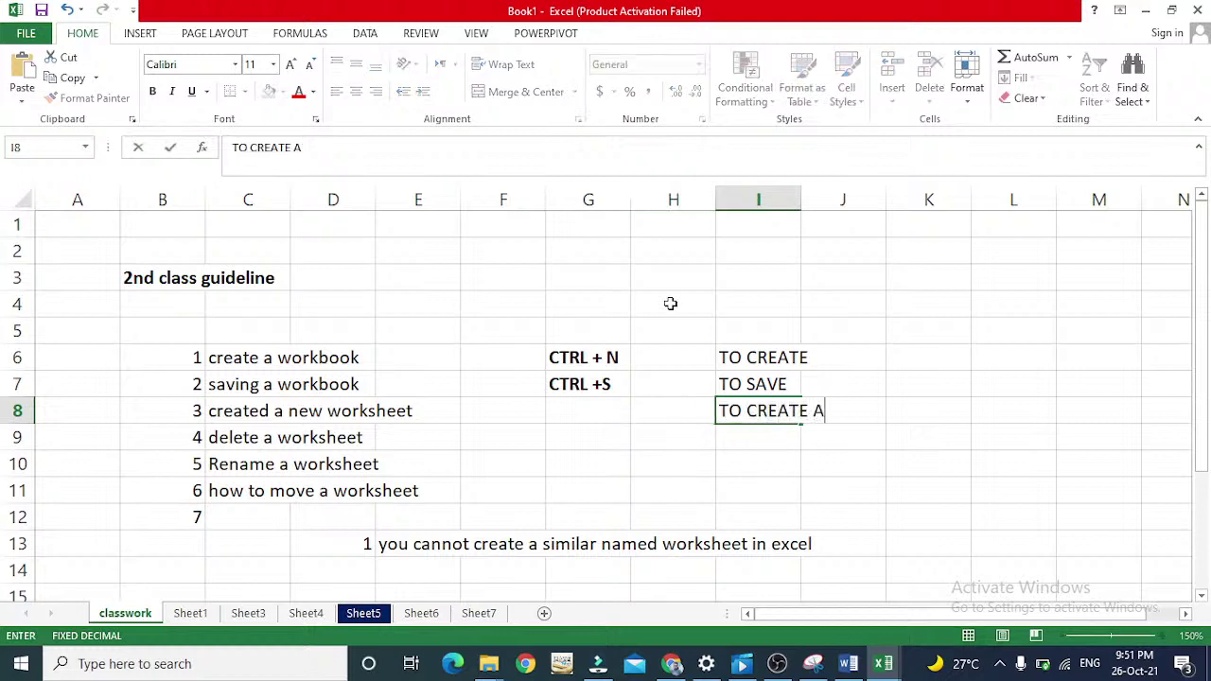
{"action": "type", "text": "NEW WORKSHEET"}
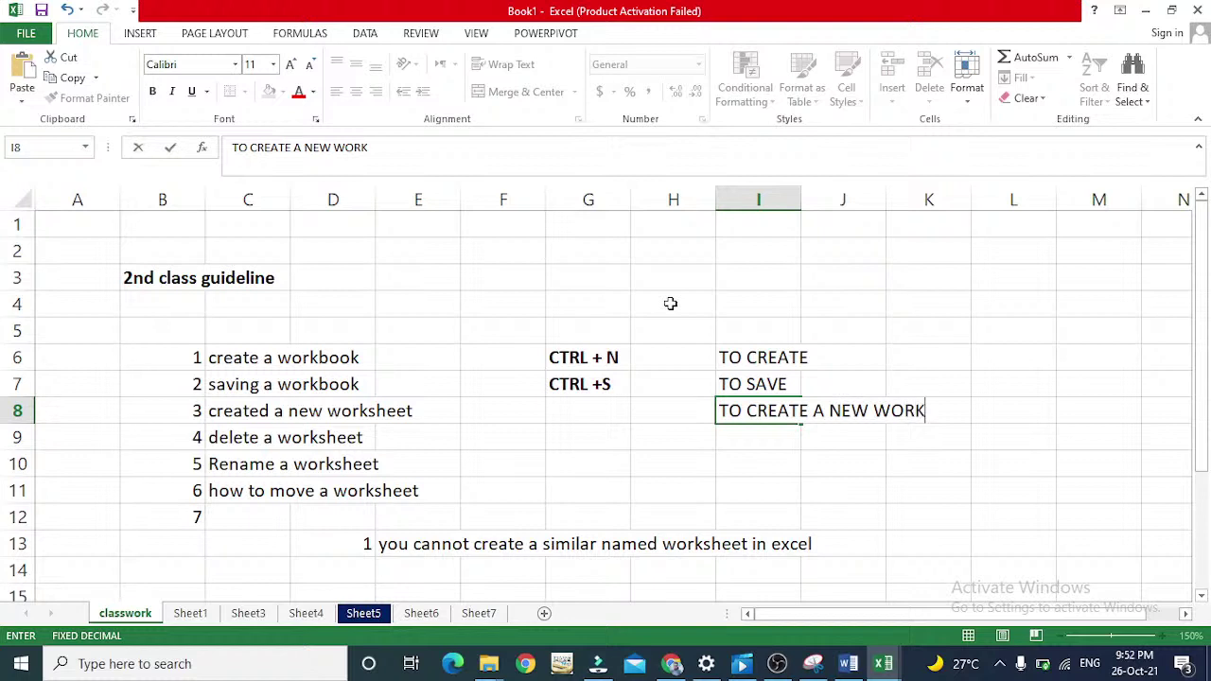
{"action": "key", "text": "Return"}
{"action": "key", "text": "Up"}
{"action": "key", "text": "Left"}
{"action": "key", "text": "Left"}
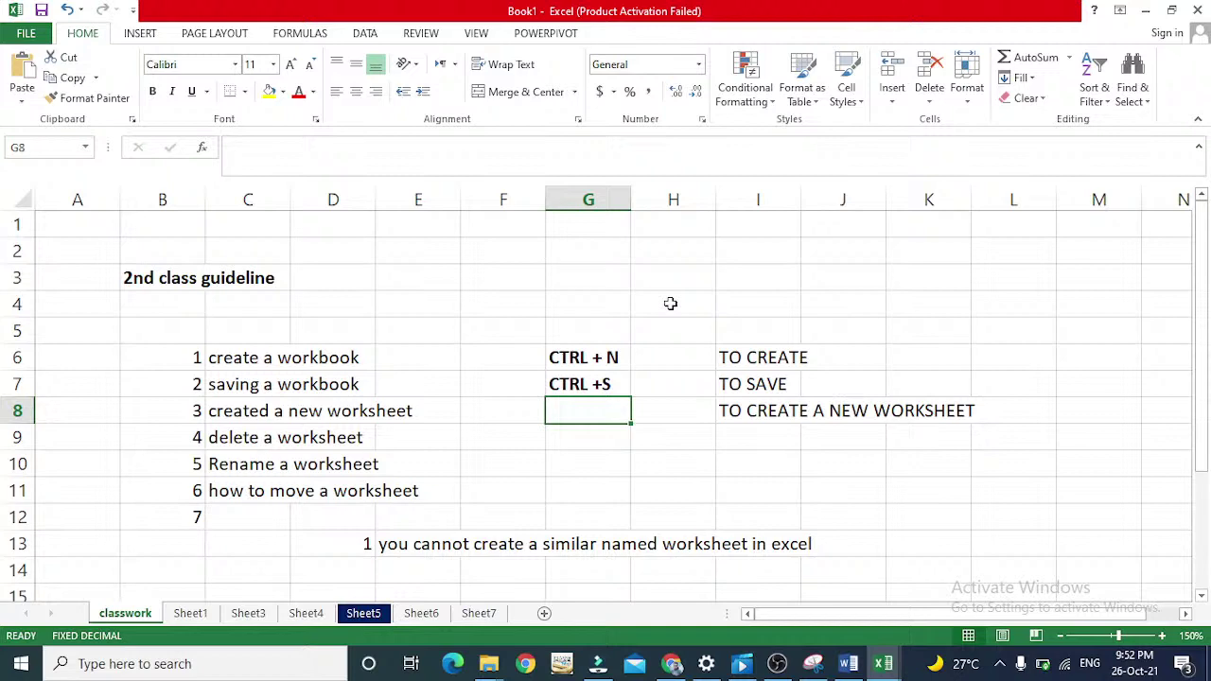
Step: Demonstrate SHIFT + F11 adding Sheet8, then enter bold SHIFT + F11 in G8
{"action": "key", "text": "shift+F11"}
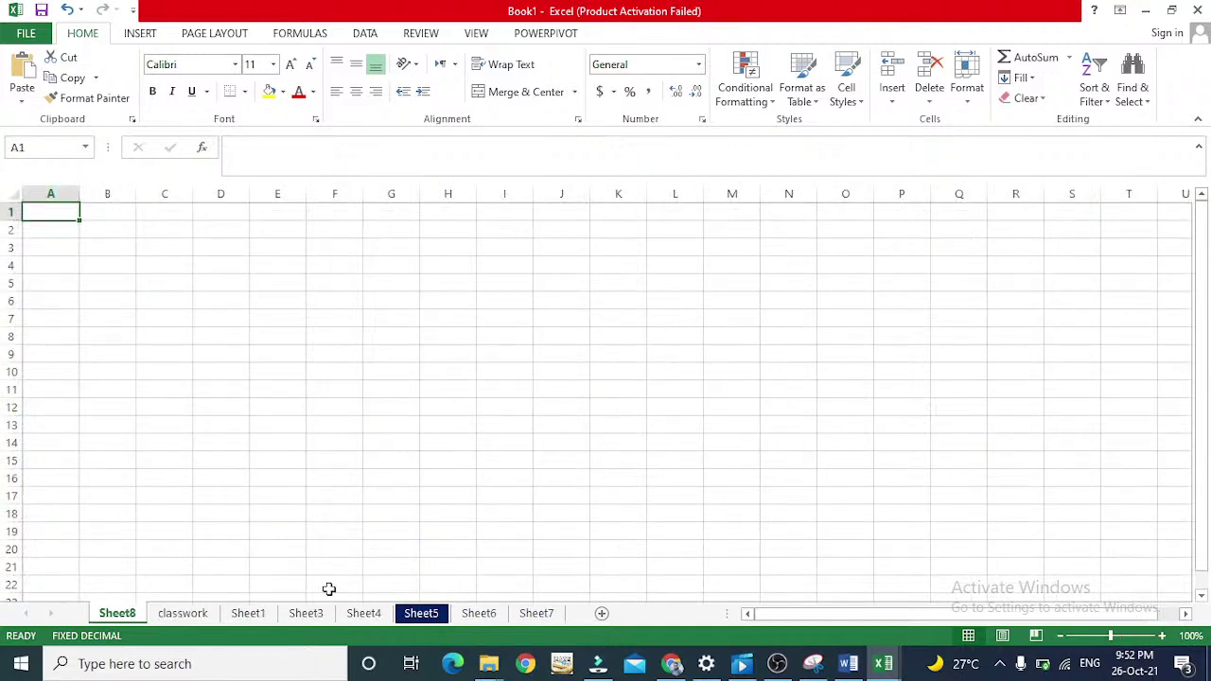
{"action": "left_click", "coordinate": [204, 614]}
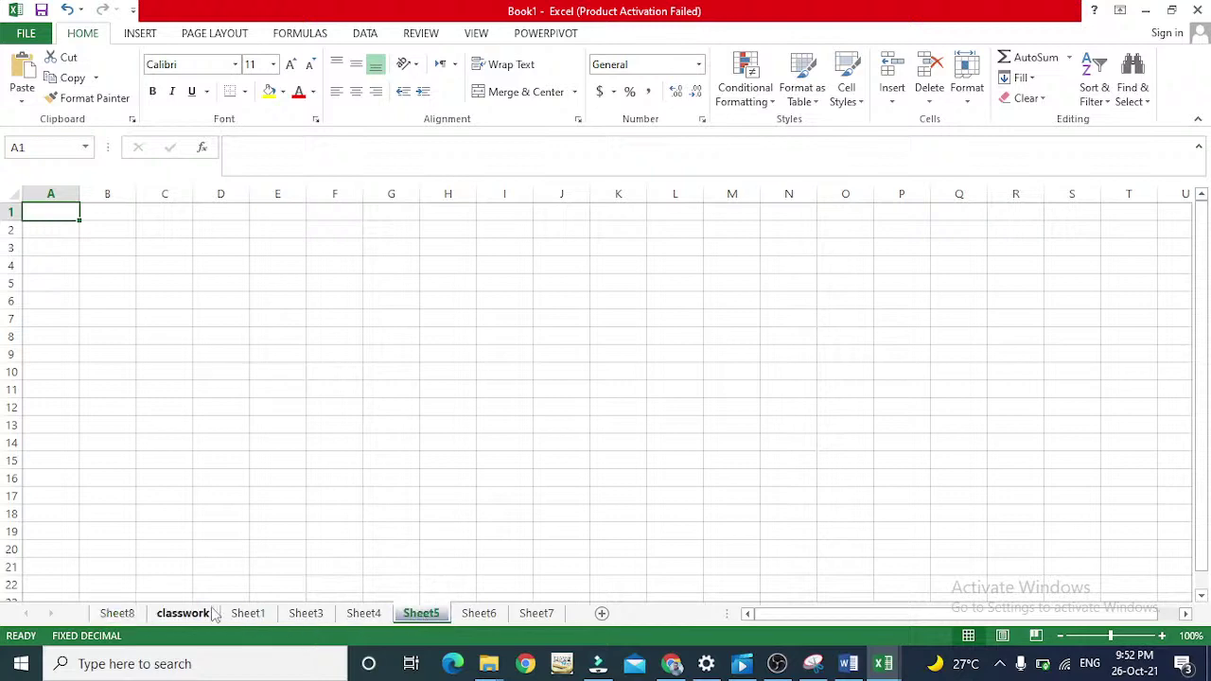
{"action": "type", "text": "SH"}
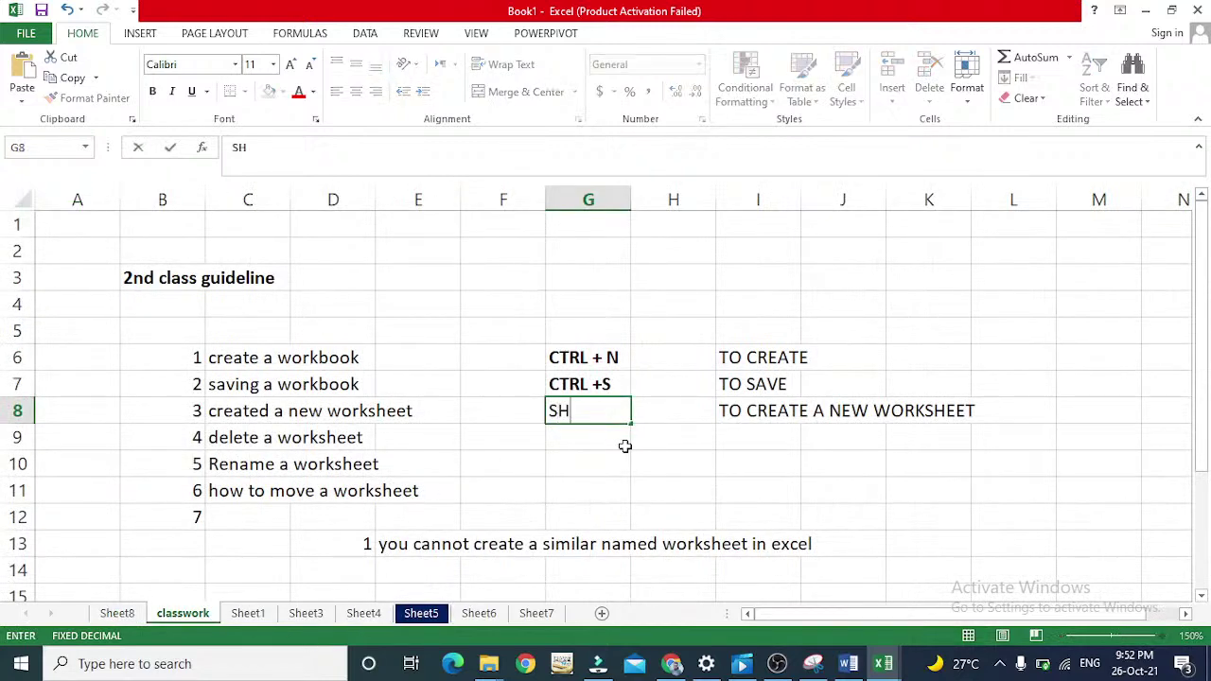
{"action": "type", "text": "IFT + F11"}
{"action": "key", "text": "Return"}
{"action": "key", "text": "Up"}
{"action": "key", "text": "ctrl+b"}
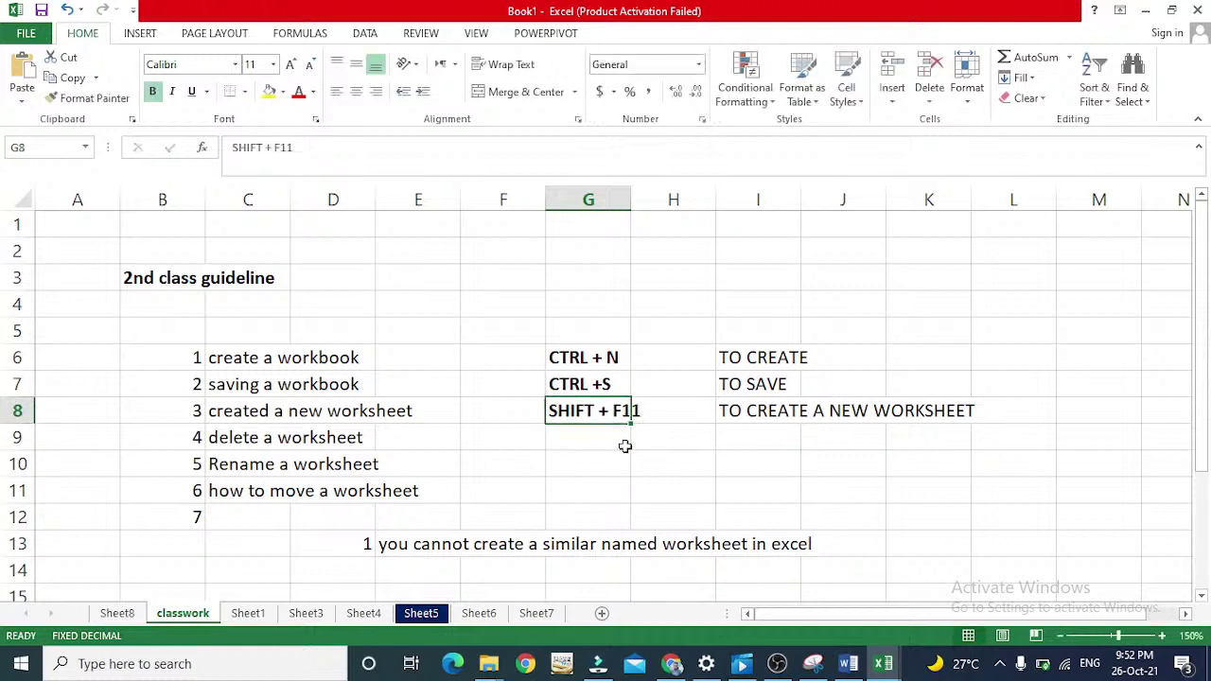
{"action": "left_click", "coordinate": [624, 446]}
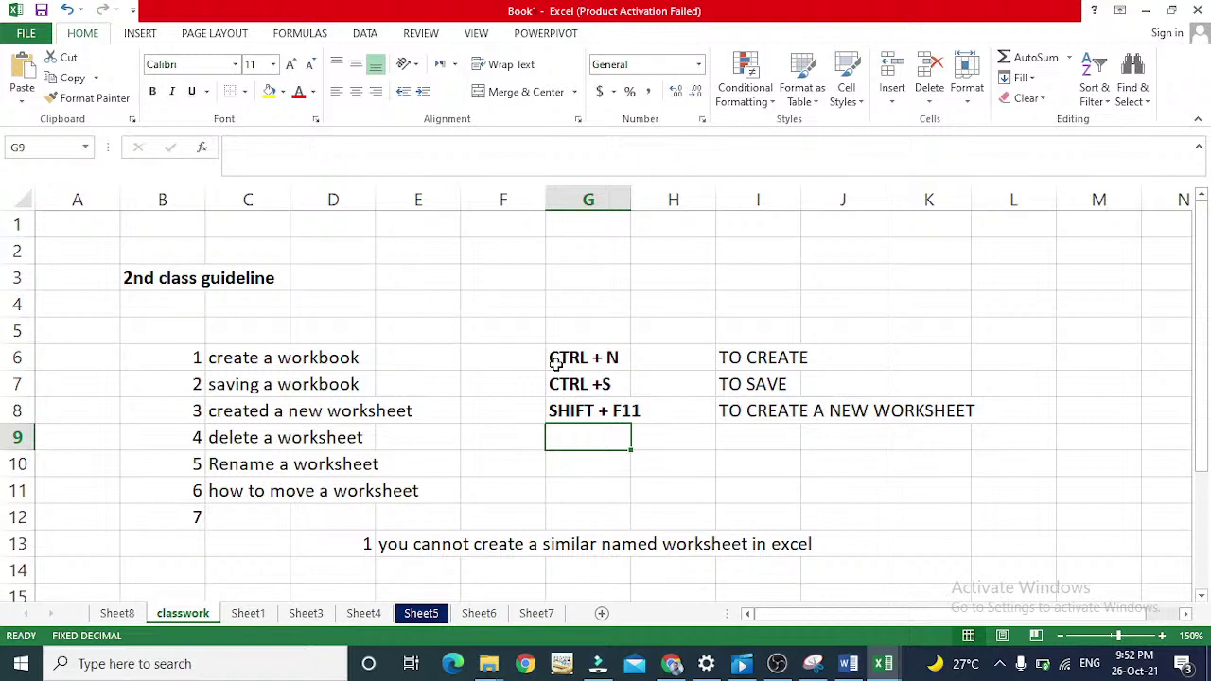
{"action": "left_click", "coordinate": [584, 410]}
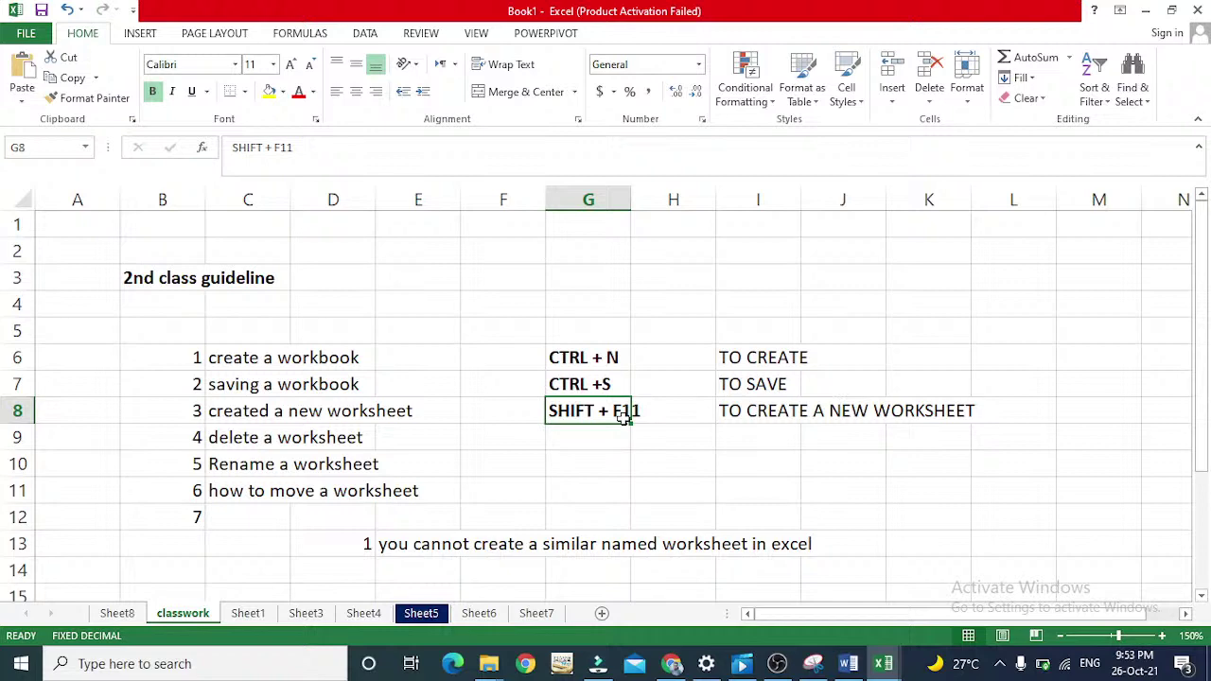
Step: Insert Sheet9 with Shift+F11, return to classwork, and select G9 beside delete a worksheet
{"action": "key", "text": "shift+F11"}
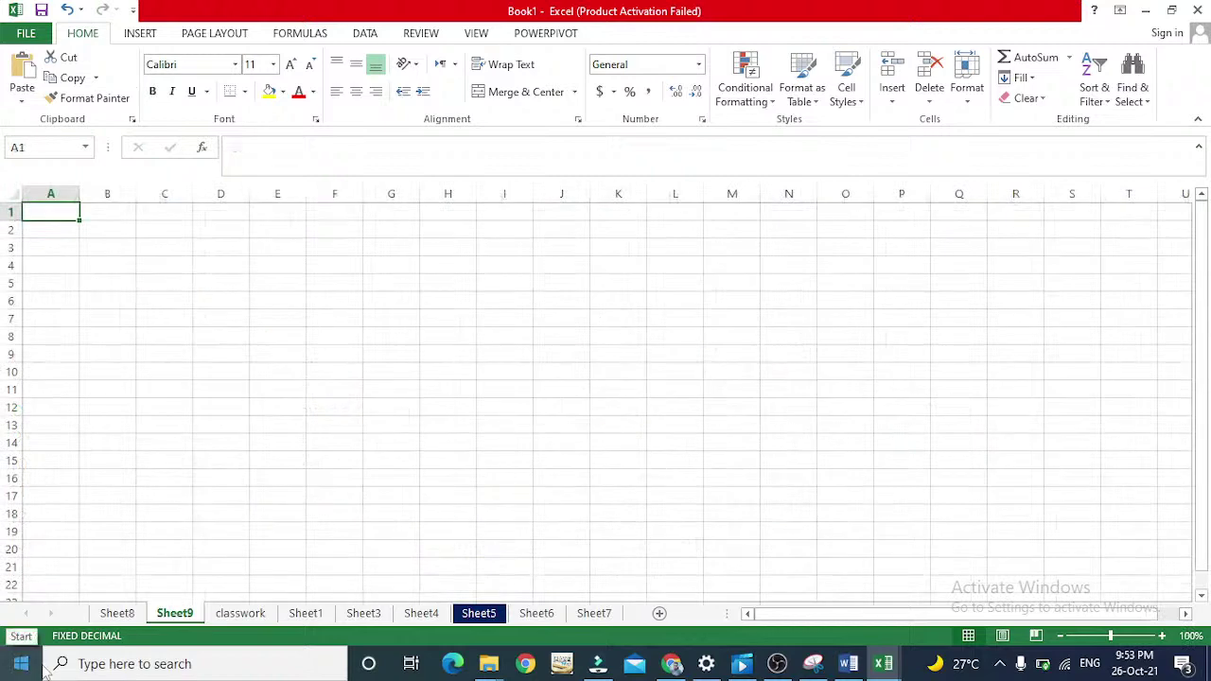
{"action": "left_click", "coordinate": [240, 613]}
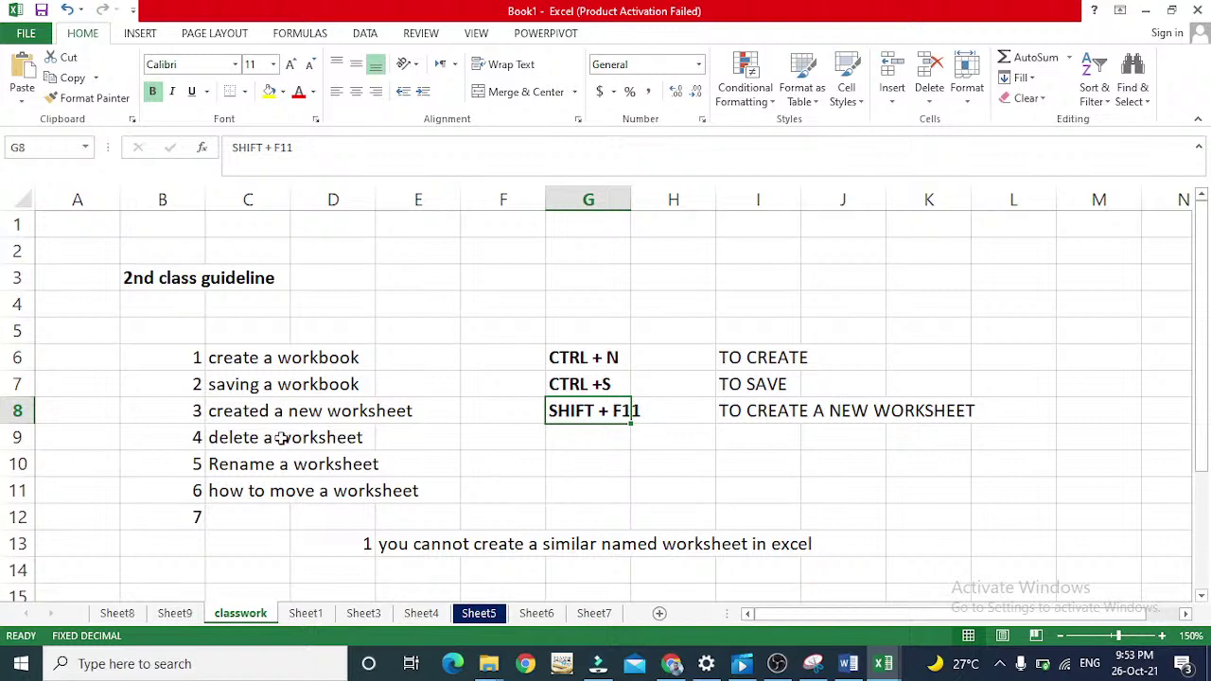
{"action": "left_click", "coordinate": [242, 445]}
{"action": "left_click", "coordinate": [583, 445]}
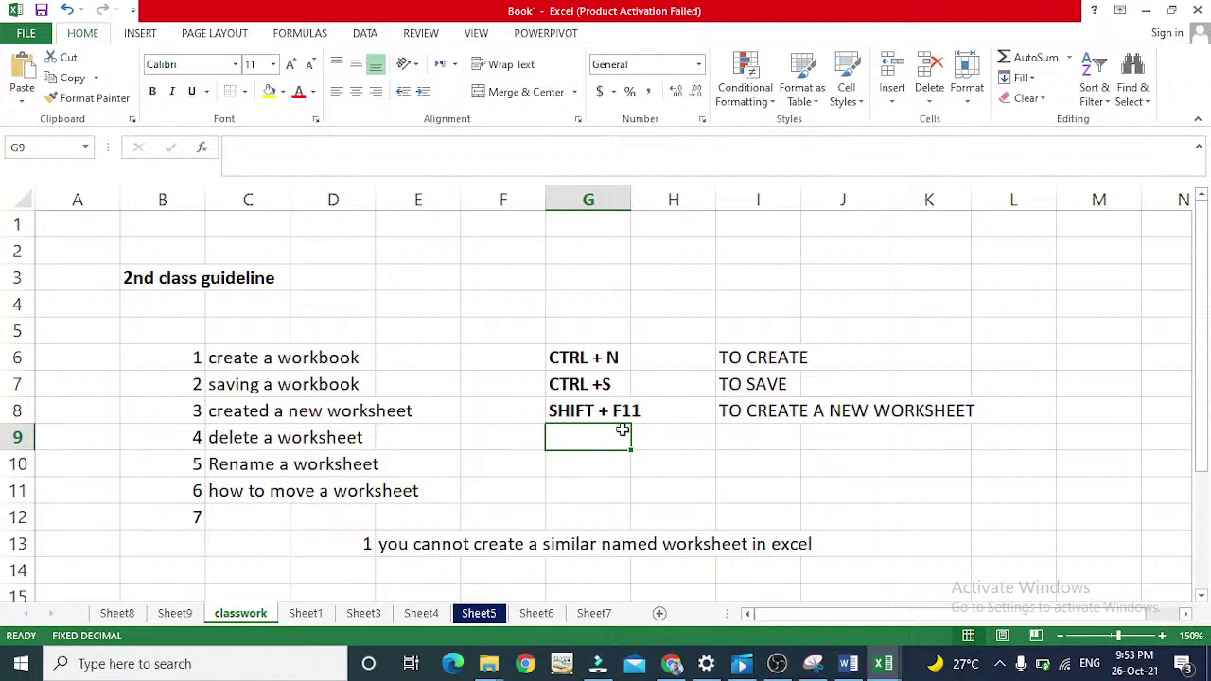
{"action": "left_click", "coordinate": [936, 97]}
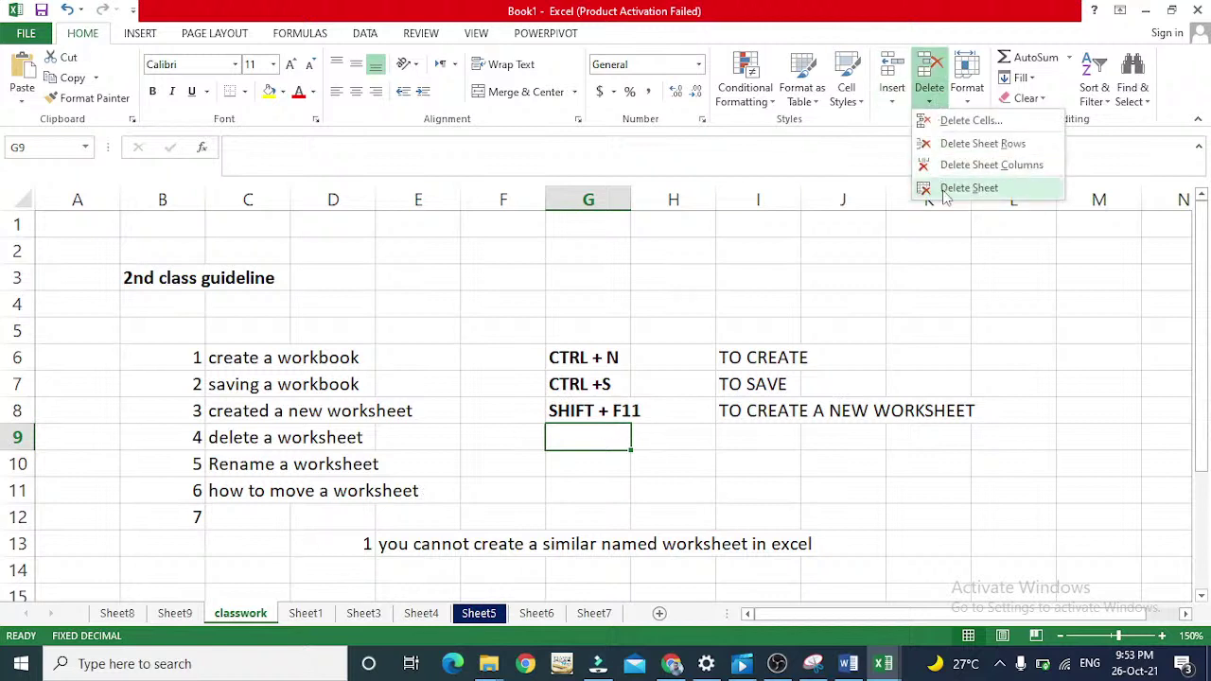
{"action": "left_click", "coordinate": [660, 409]}
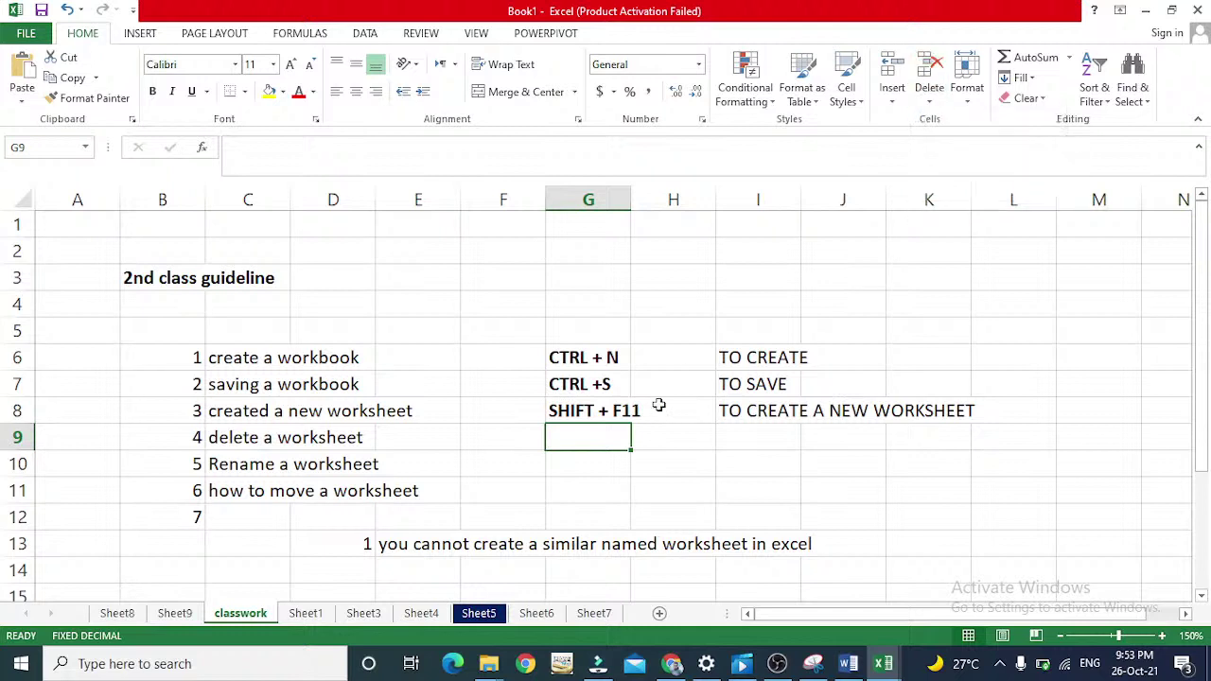
{"action": "key", "text": "Down"}
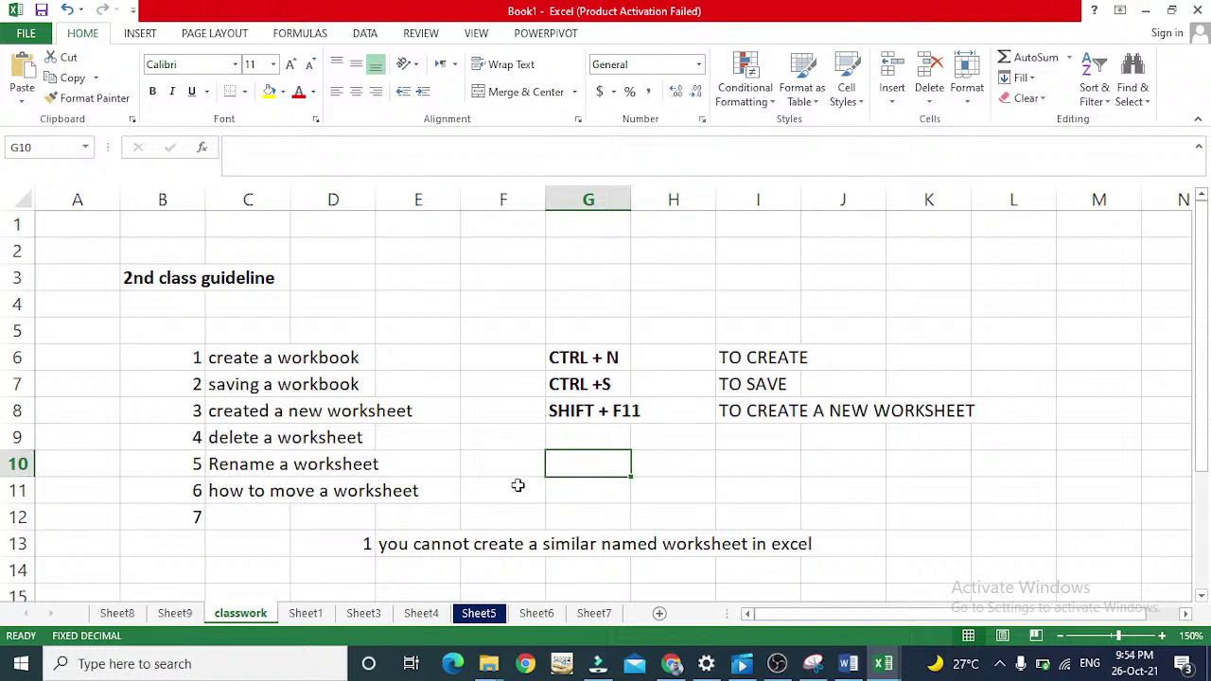
Step: Enter ALT in cell G9 after discarding a mistaken CTRL+ entry
{"action": "left_click", "coordinate": [577, 437]}
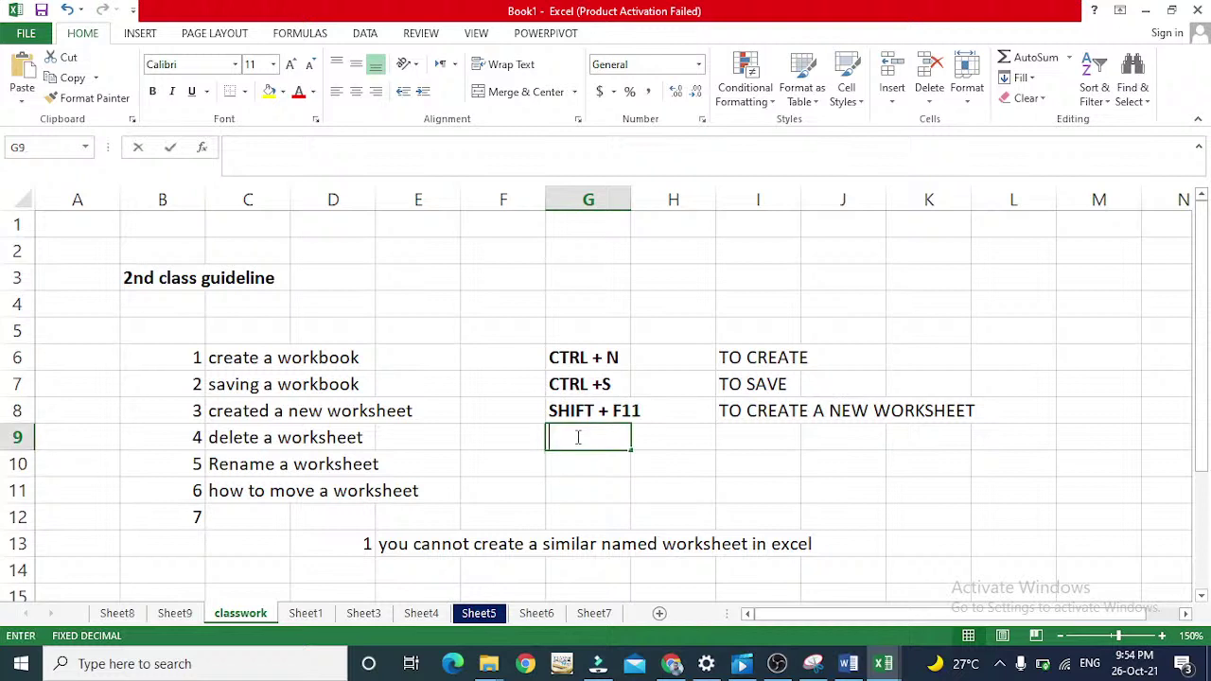
{"action": "key", "text": "Escape"}
{"action": "type", "text": "CTRL"}
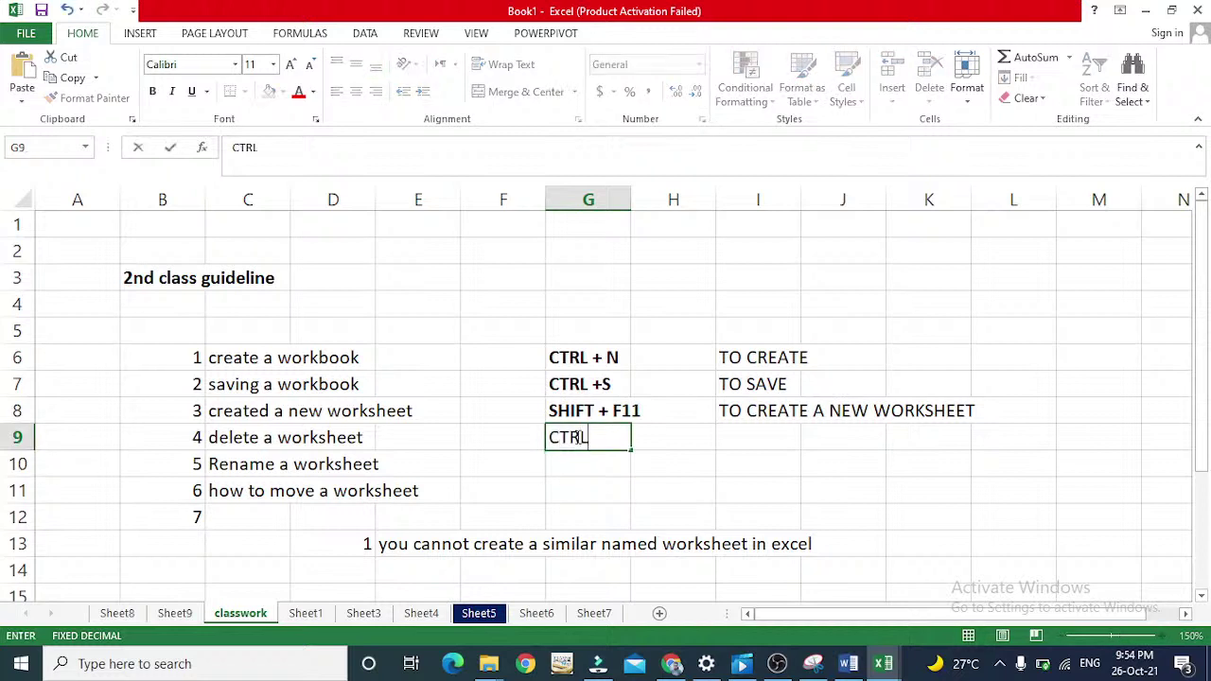
{"action": "type", "text": "+"}
{"action": "key", "text": "Escape"}
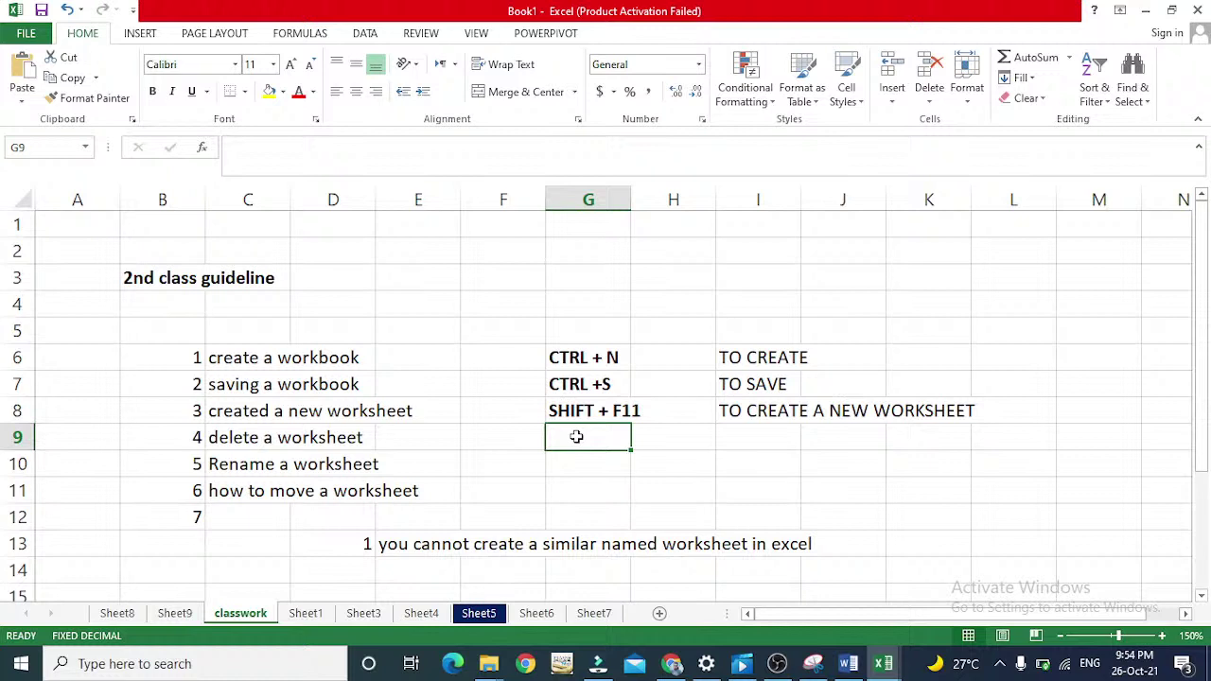
{"action": "type", "text": "C"}
{"action": "key", "text": "BackSpace"}
{"action": "type", "text": "ALT"}
{"action": "key", "text": "Return"}
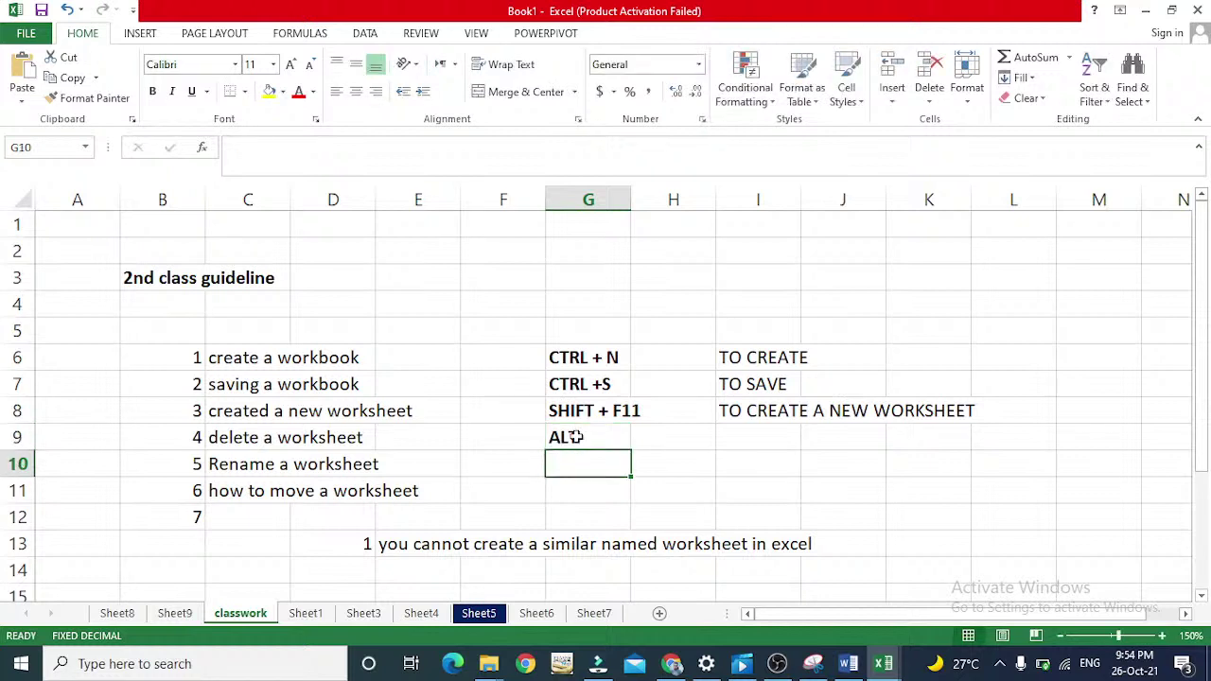
Step: Demonstrate the Alt, H, D delete KeyTips, then complete G9 as ALT+H+D+S
{"action": "left_click", "coordinate": [575, 437]}
{"action": "key", "text": "alt"}
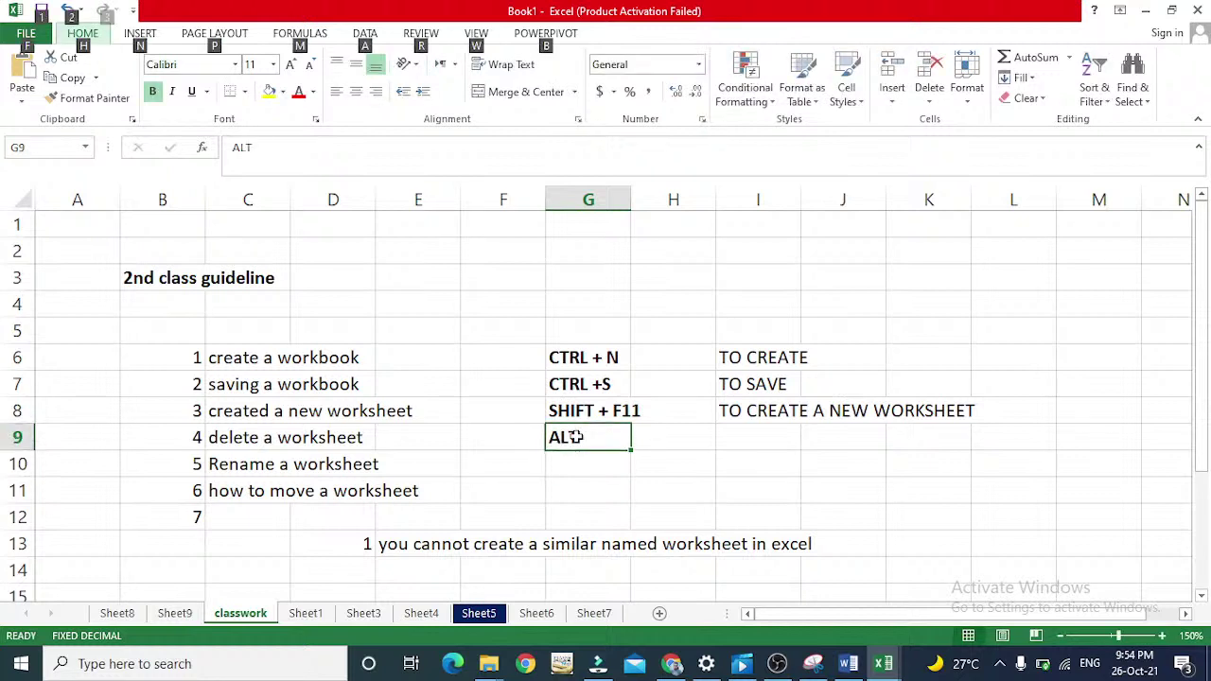
{"action": "key", "text": "h"}
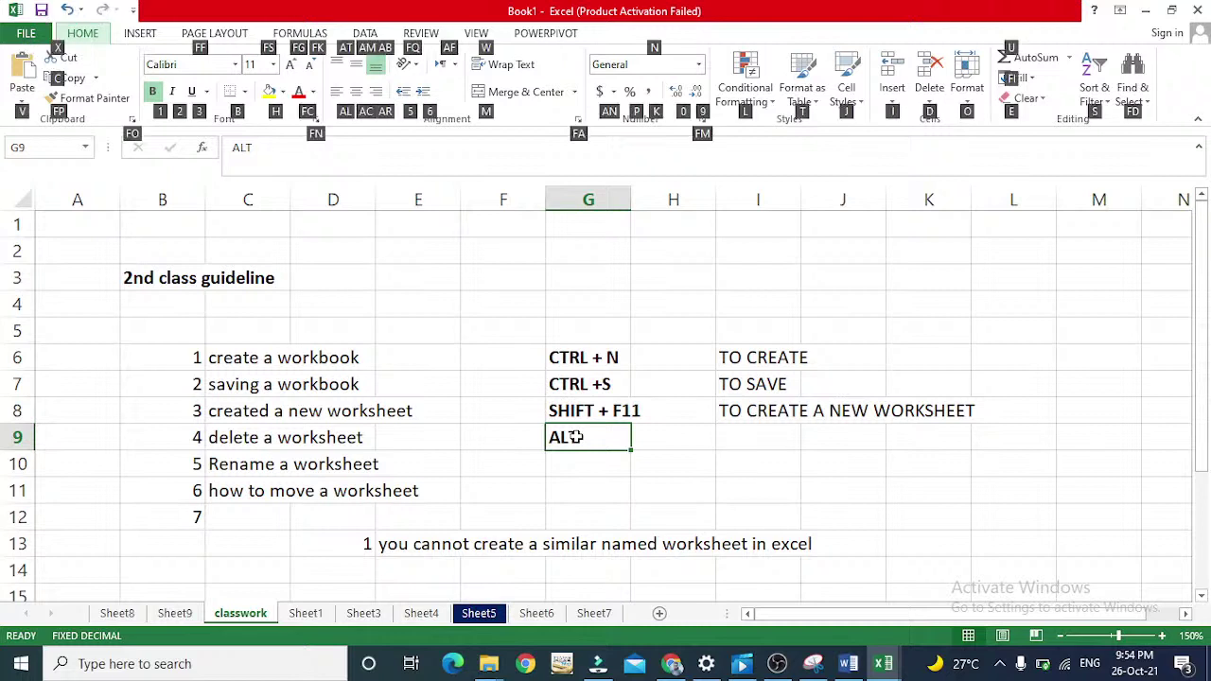
{"action": "key", "text": "d"}
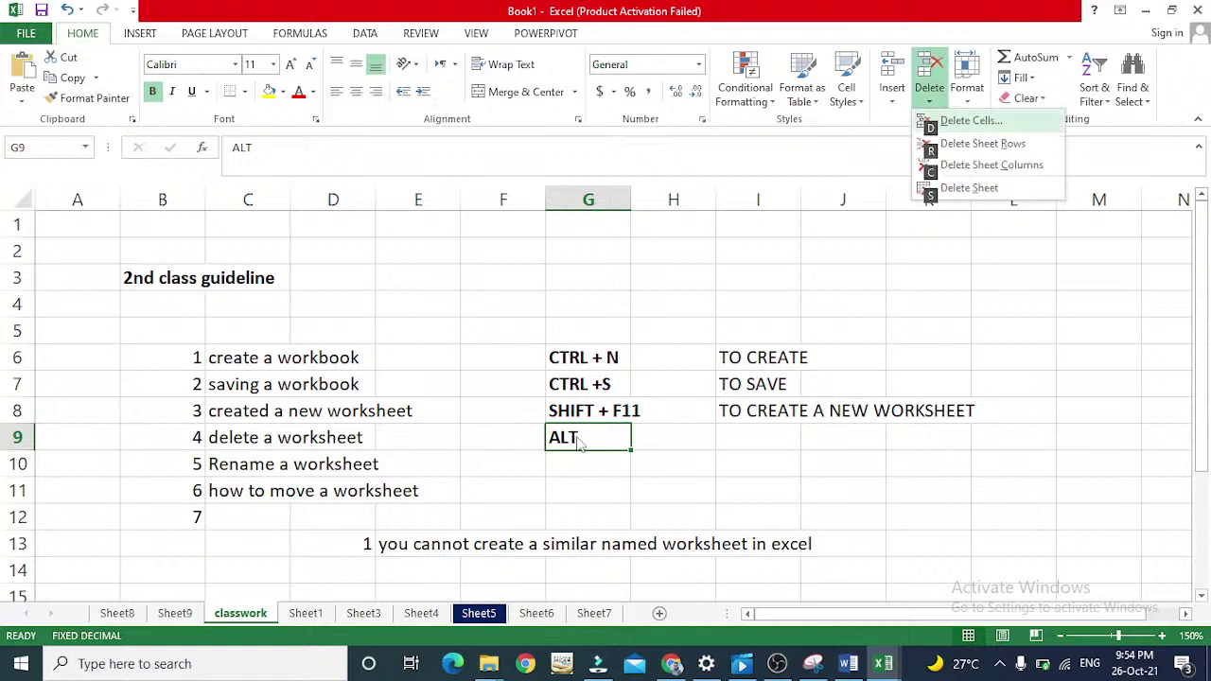
{"action": "key", "text": "Escape"}
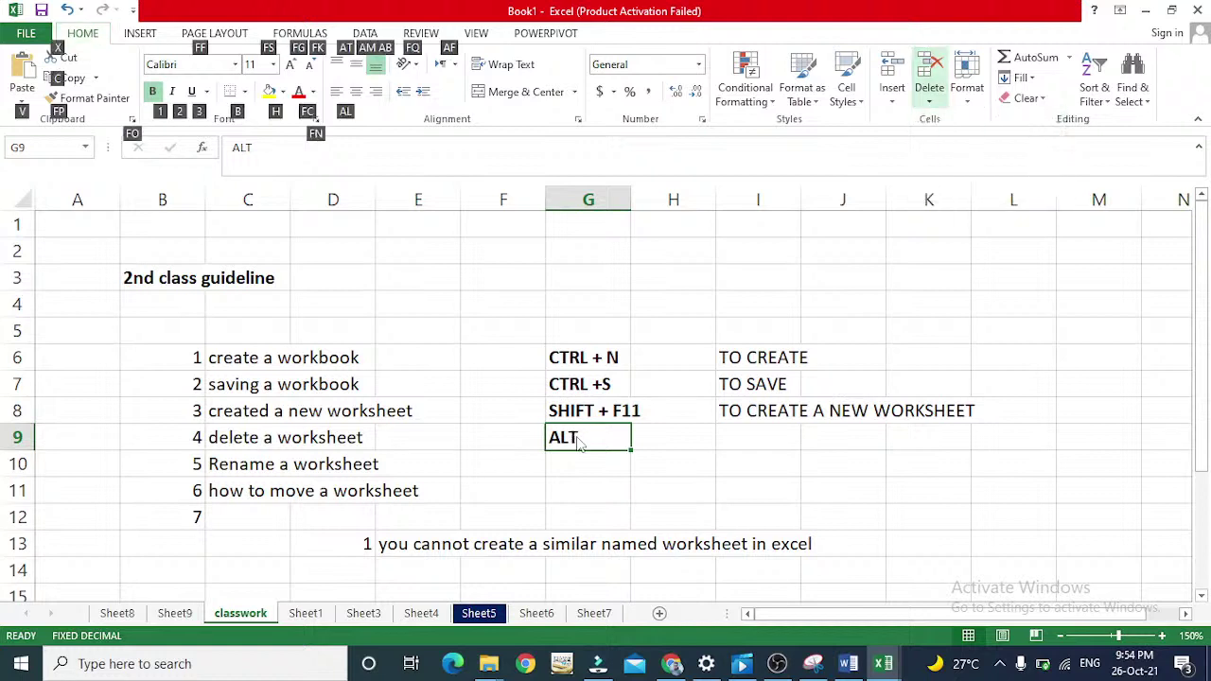
{"action": "double_click", "coordinate": [578, 441]}
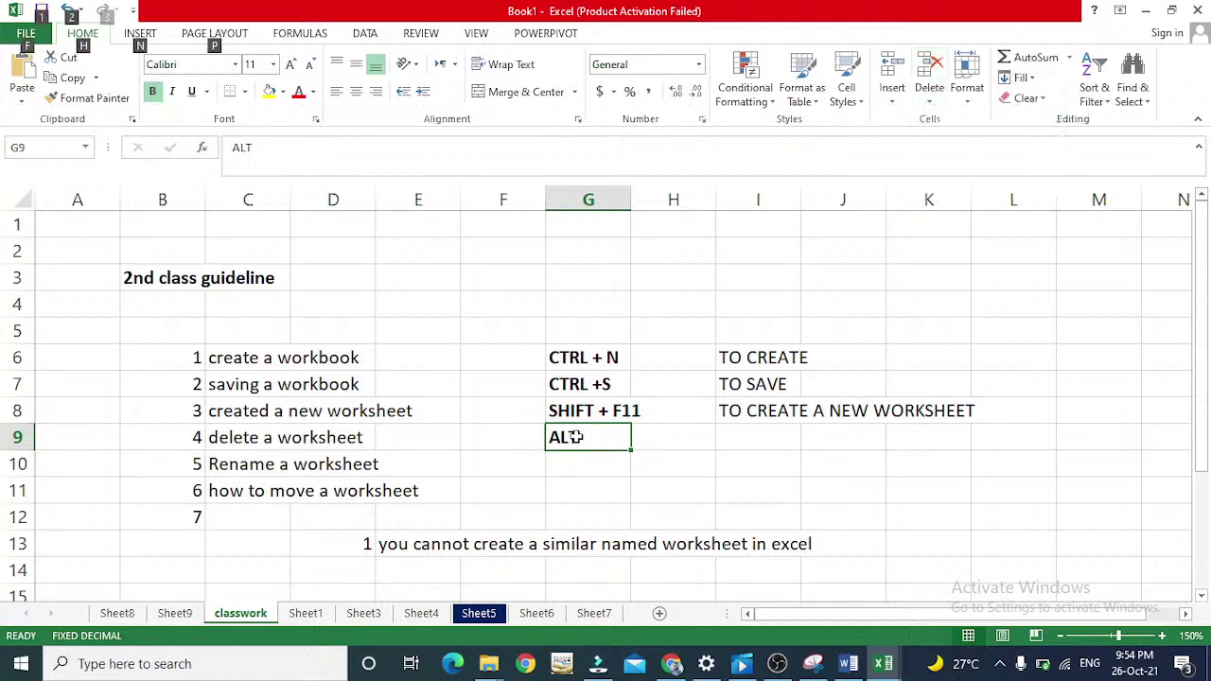
{"action": "type", "text": "+"}
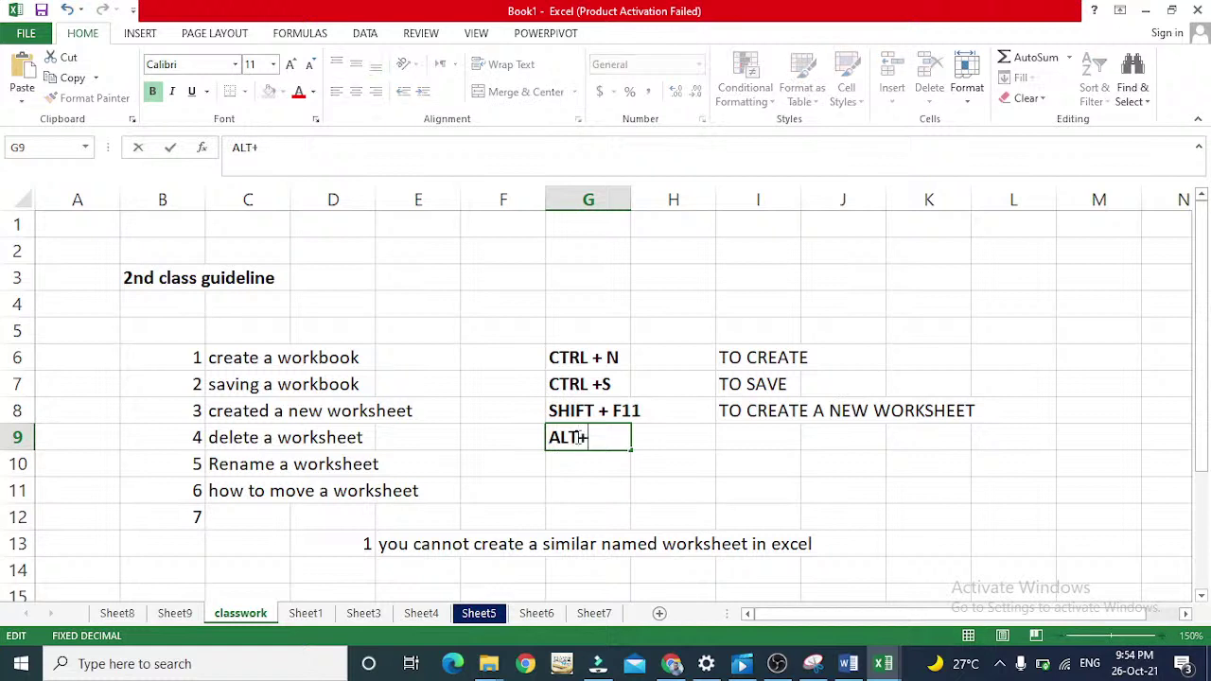
{"action": "type", "text": "H+D+S"}
{"action": "key", "text": "Return"}
Step: Enter the meaning TO DELETE A WORKSHEET in cell I9
{"action": "key", "text": "Up"}
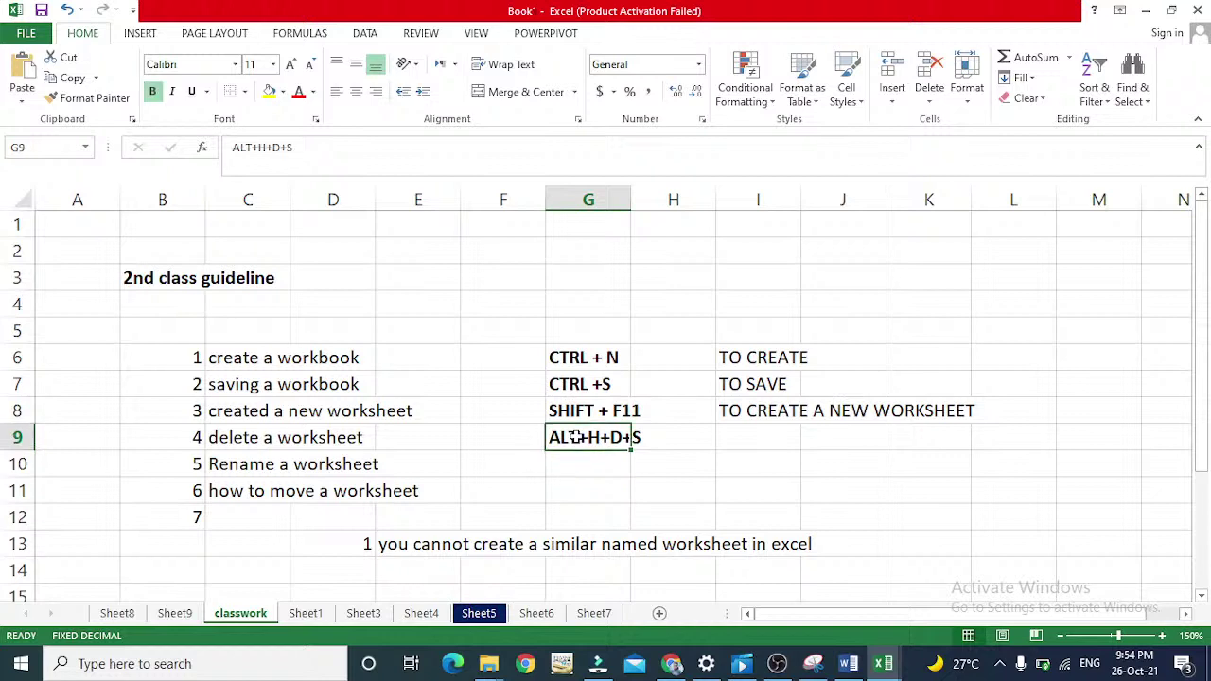
{"action": "key", "text": "Right"}
{"action": "key", "text": "Right"}
{"action": "key", "text": "Up"}
{"action": "key", "text": "ctrl+c"}
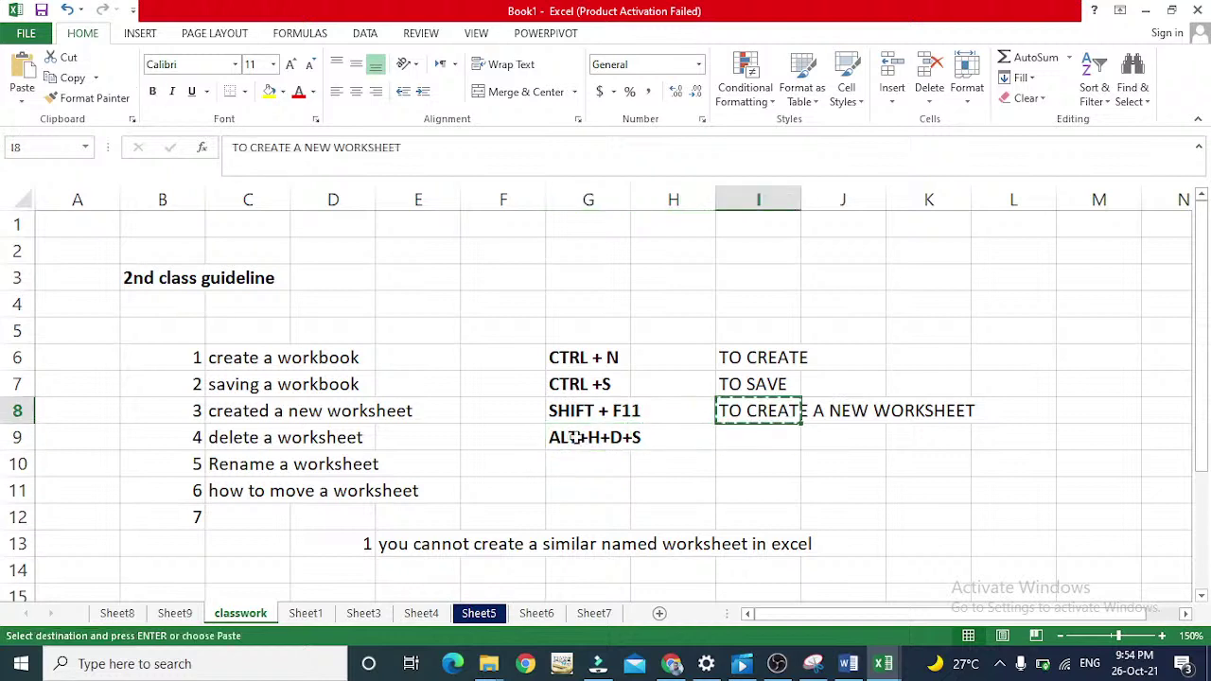
{"action": "key", "text": "Left"}
{"action": "key", "text": "Left"}
{"action": "key", "text": "Down"}
{"action": "key", "text": "Down"}
{"action": "key", "text": "Right"}
{"action": "key", "text": "Right"}
{"action": "key", "text": "Up"}
{"action": "key", "text": "ctrl+v"}
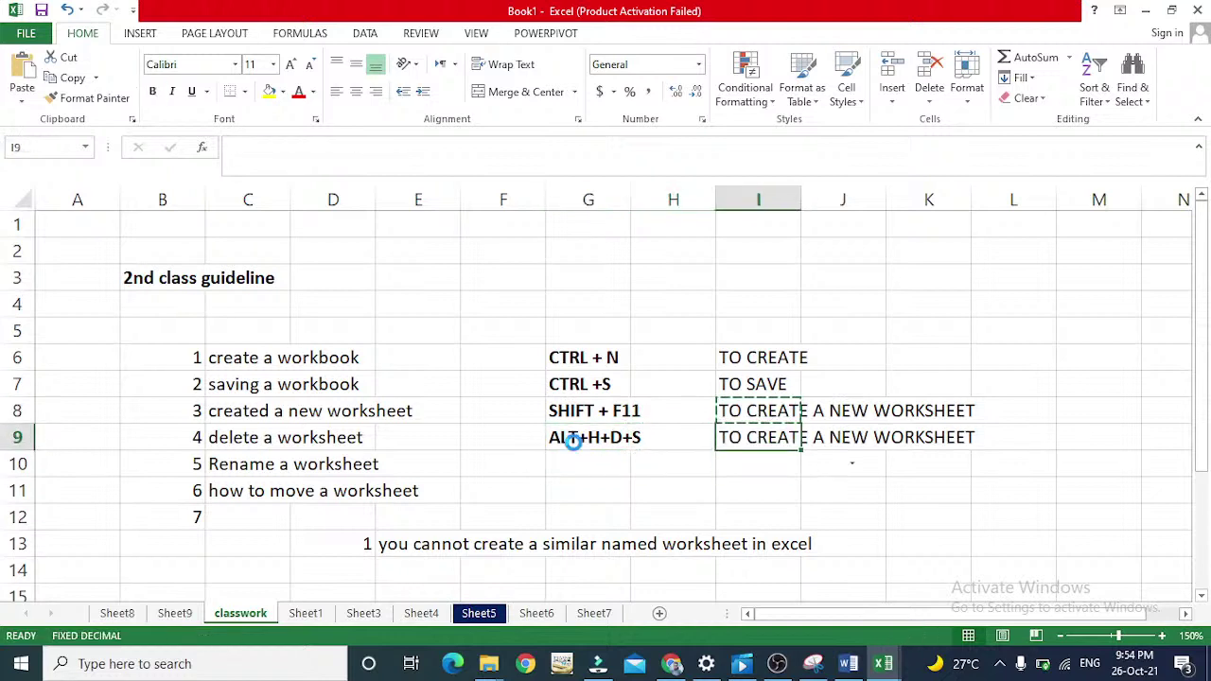
{"action": "type", "text": "TO DELETE"}
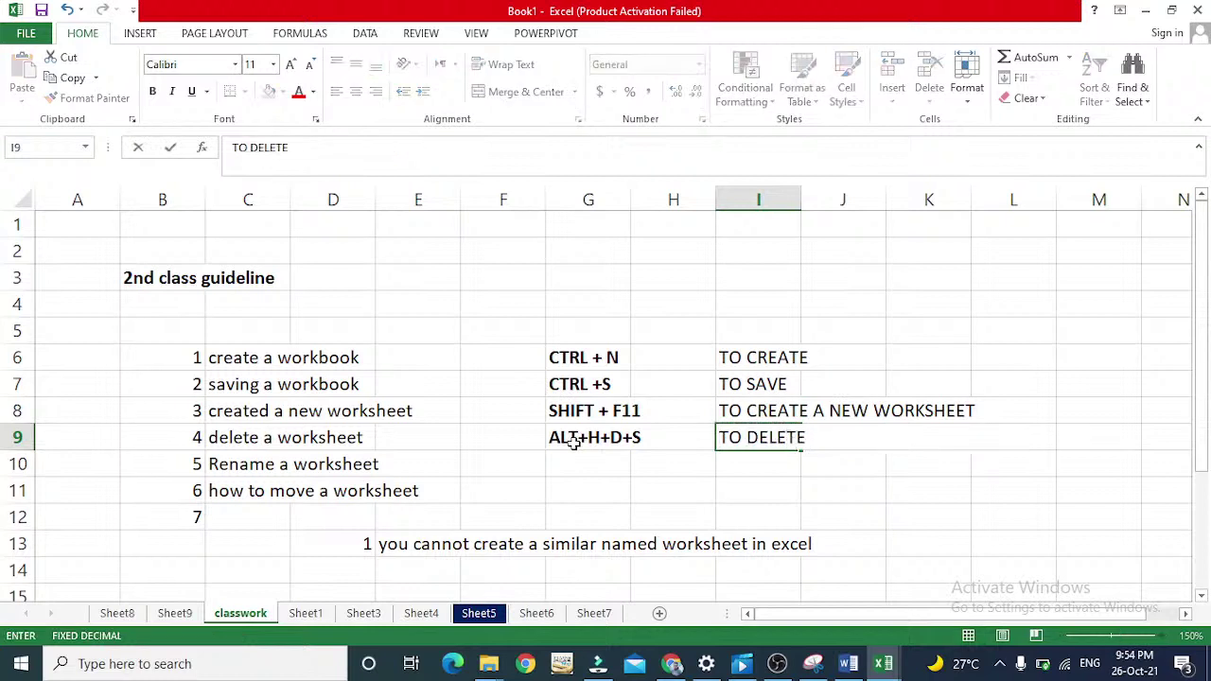
{"action": "type", "text": " A WORKSHEET"}
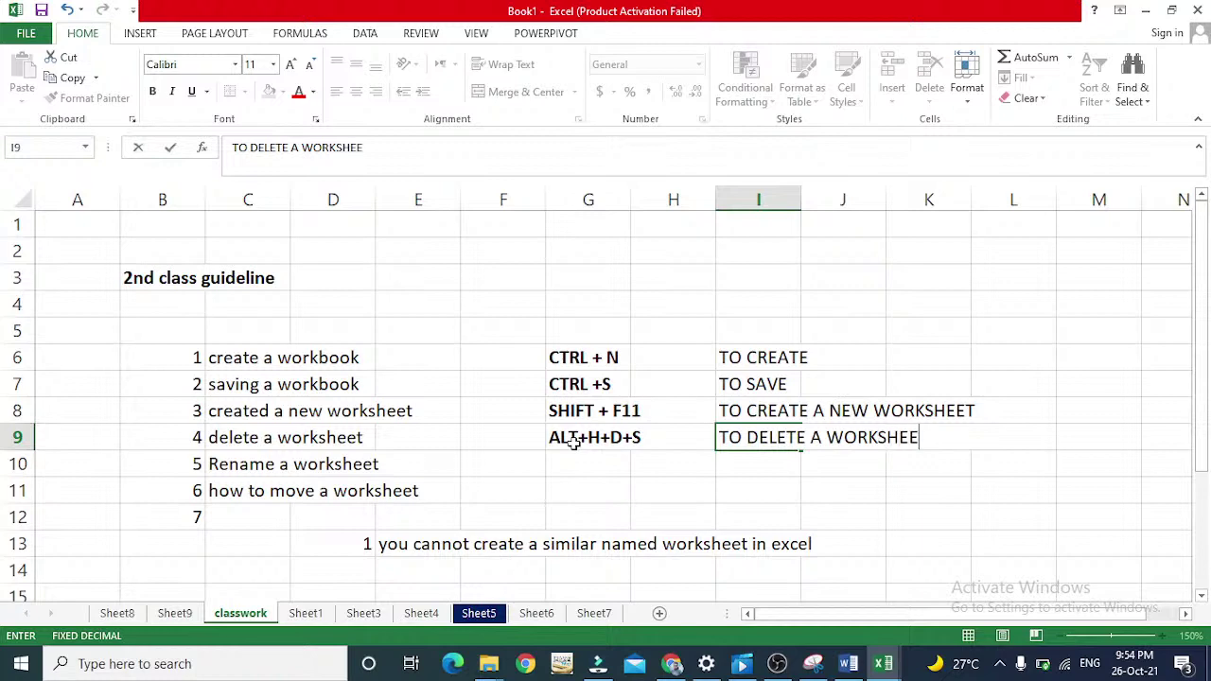
{"action": "key", "text": "Return"}
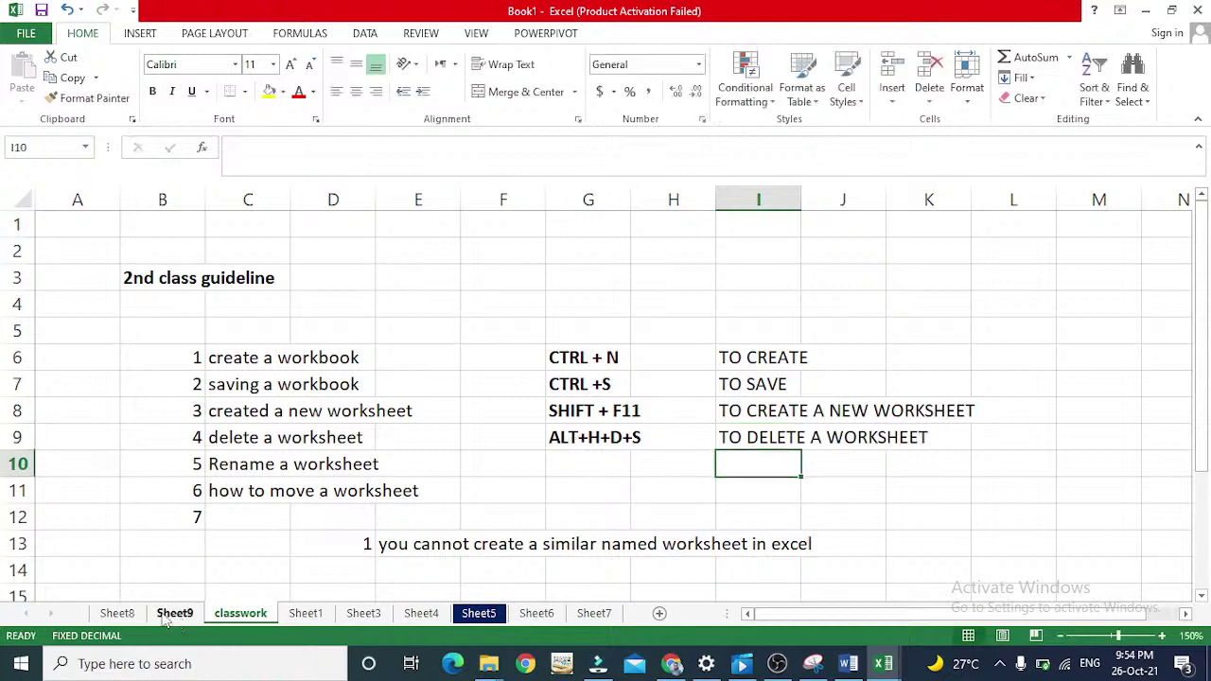
Step: Show Sheet1 with its work book label and close the low-battery notification
{"action": "left_click", "coordinate": [323, 615]}
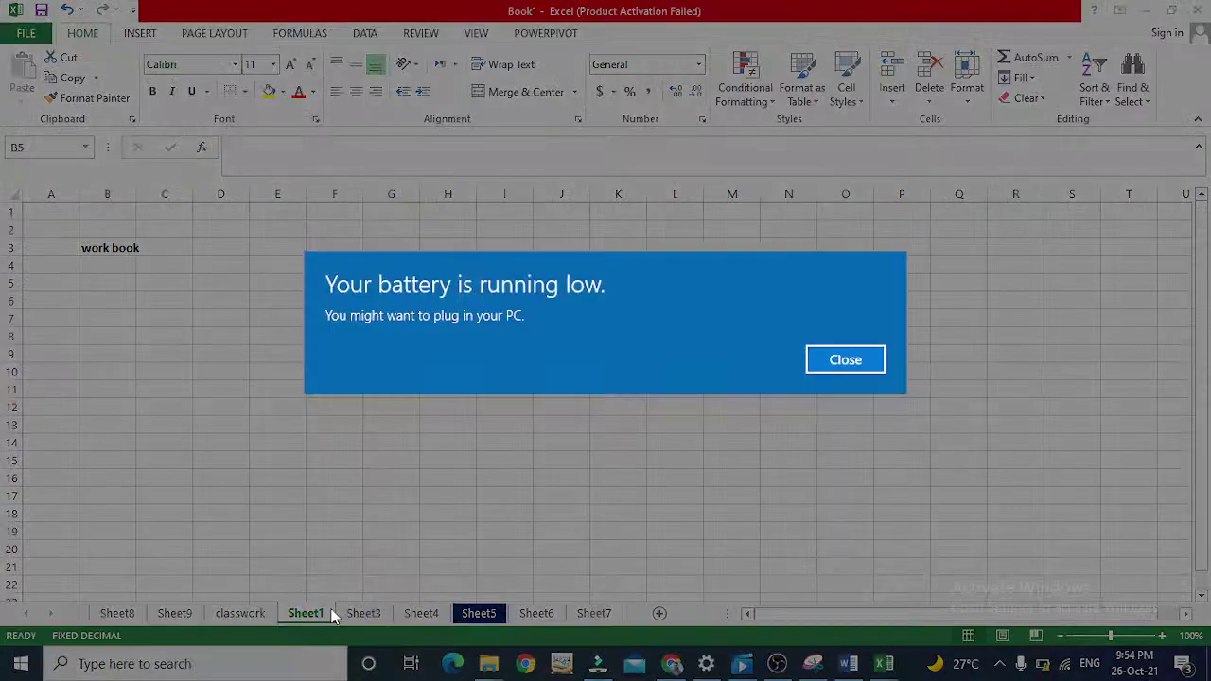
{"action": "left_click", "coordinate": [846, 361]}
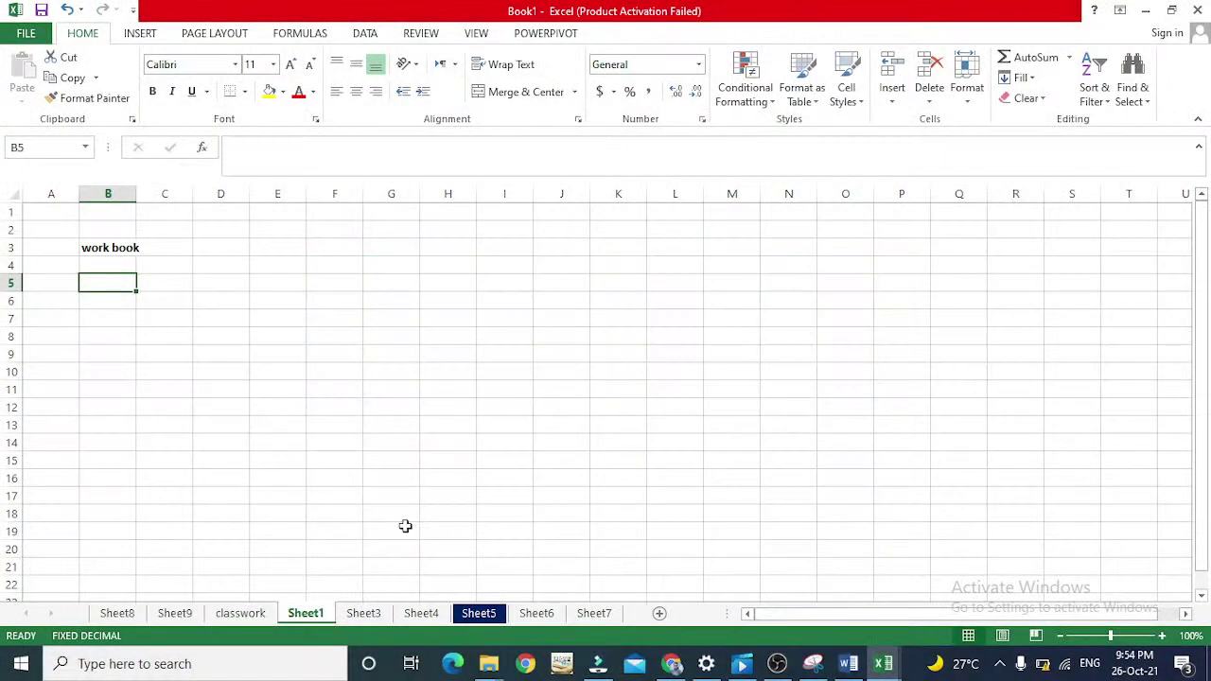
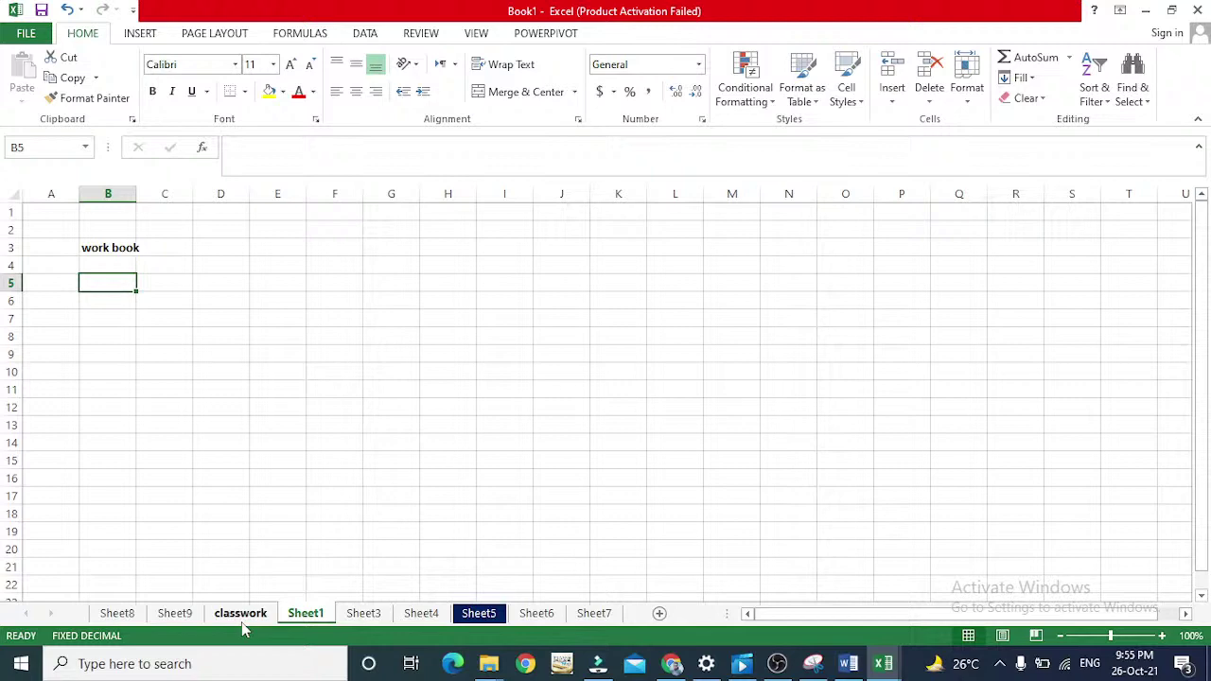
Step: Enter the shortcut note 'ALT + H + D +S' in cell C5 of Sheet1
{"action": "key", "text": "Right"}
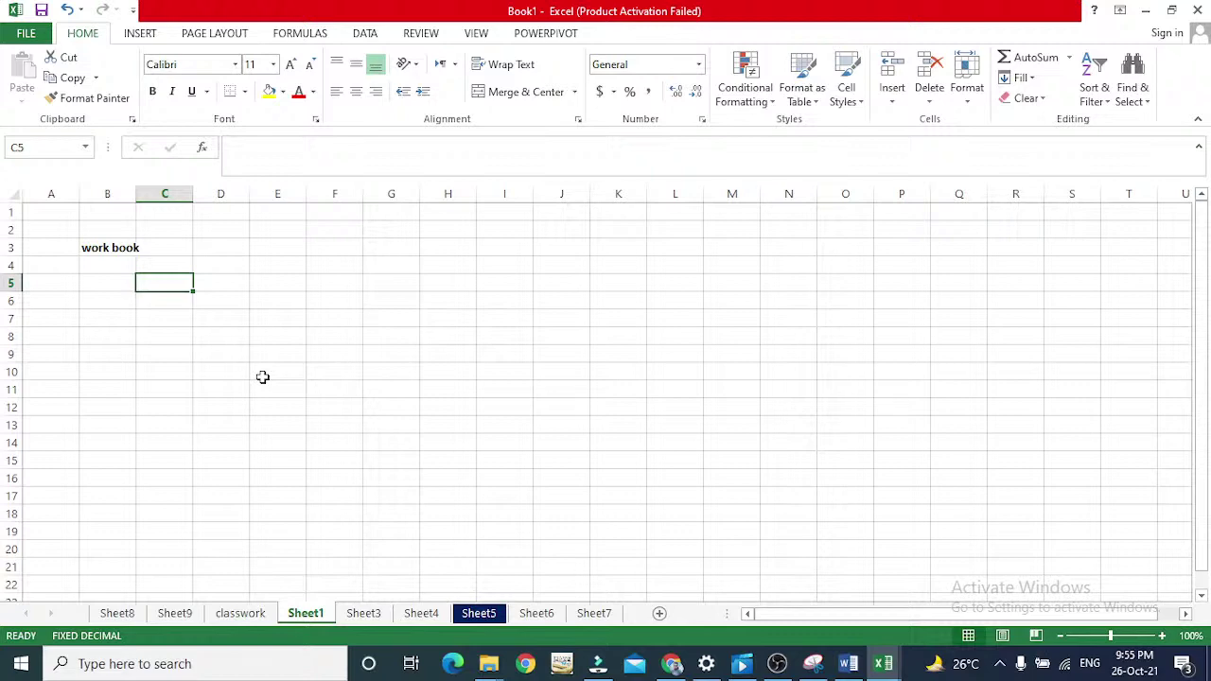
{"action": "type", "text": "ALT + "}
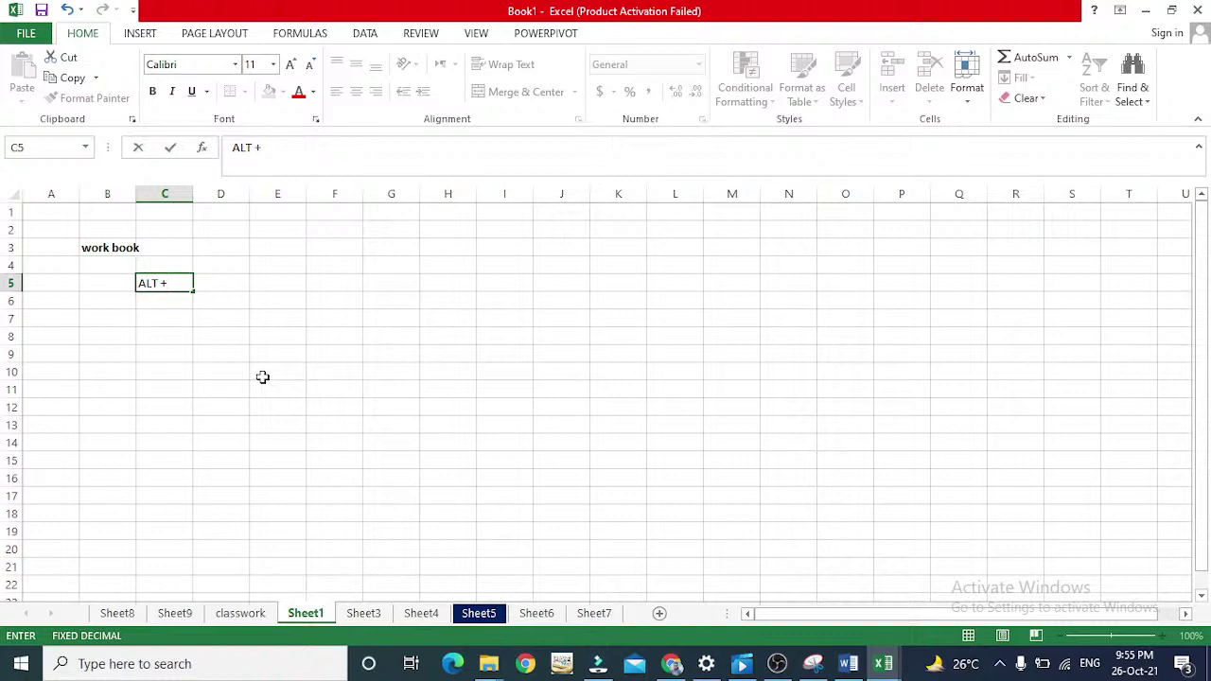
{"action": "type", "text": "H + D +S"}
{"action": "key", "text": "Return"}
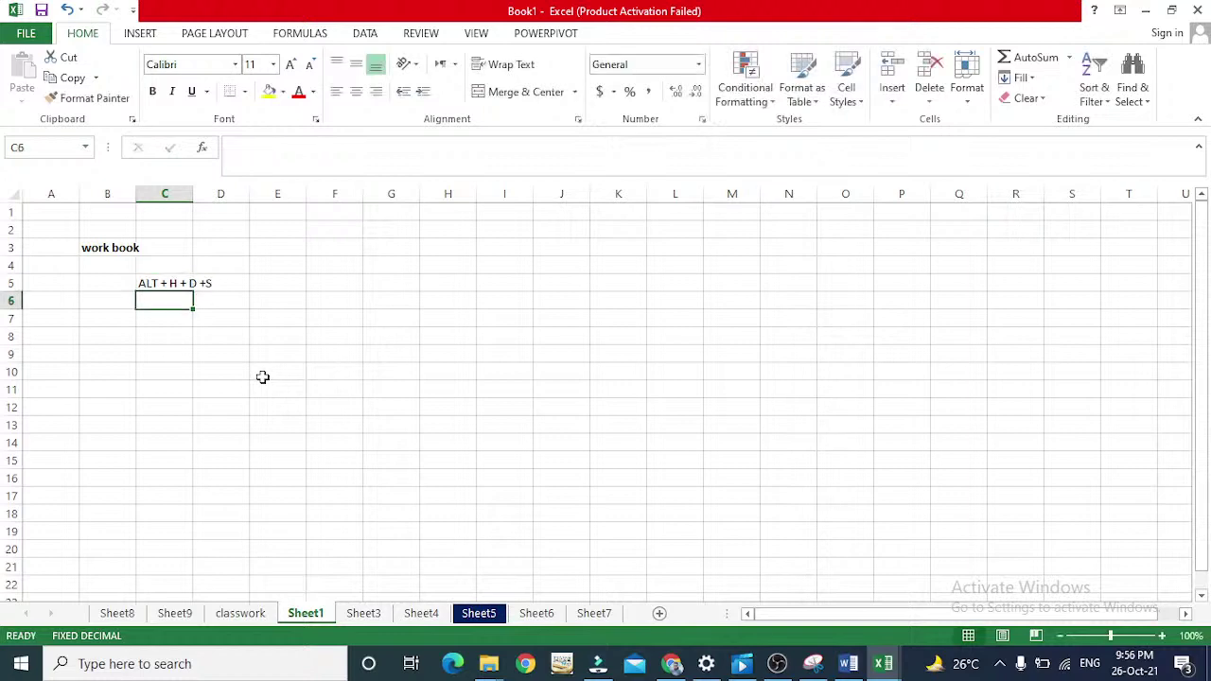
{"action": "key", "text": "Up"}
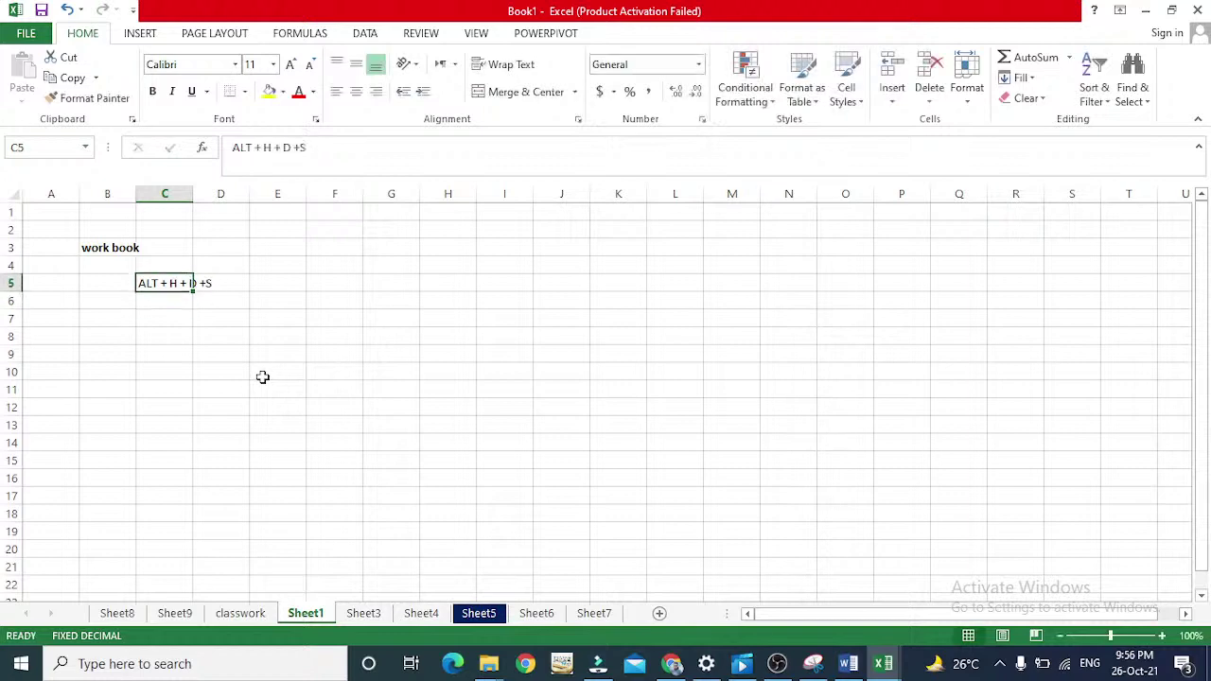
{"action": "key", "text": "Down"}
{"action": "key", "text": "Down"}
{"action": "key", "text": "Down"}
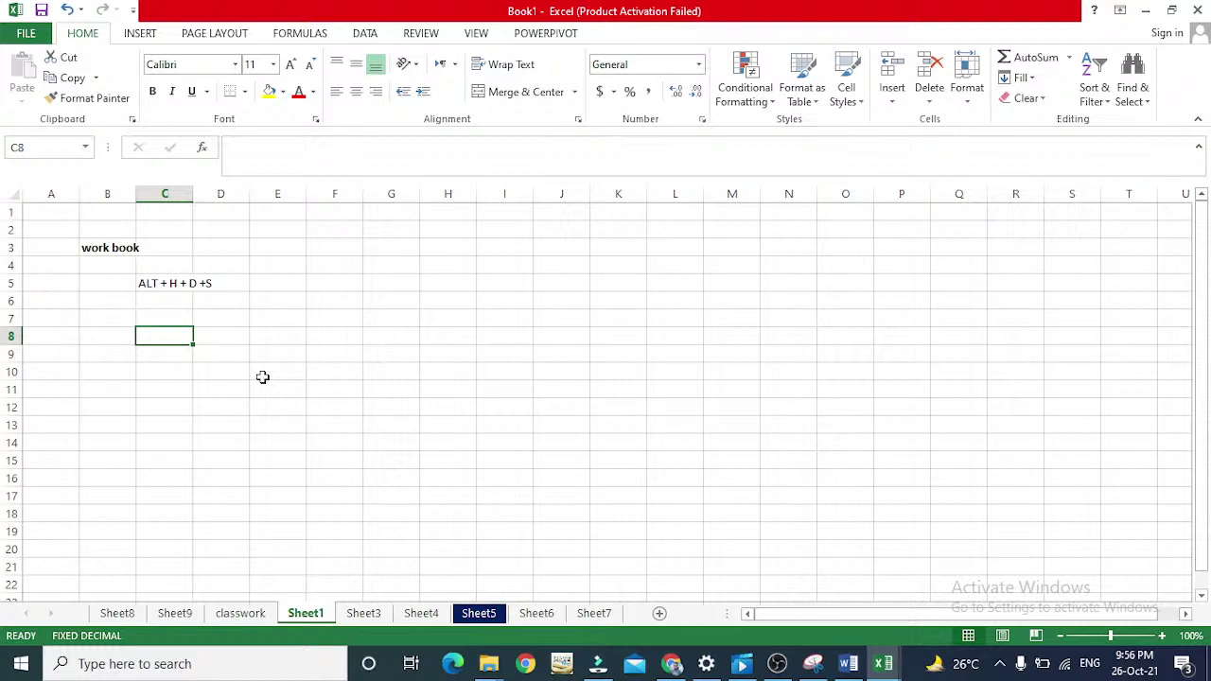
Step: Delete Sheet1 with the Alt, H, D, S ribbon shortcut and confirm the warning
{"action": "key", "text": "Up"}
{"action": "key", "text": "Up"}
{"action": "key", "text": "Up"}
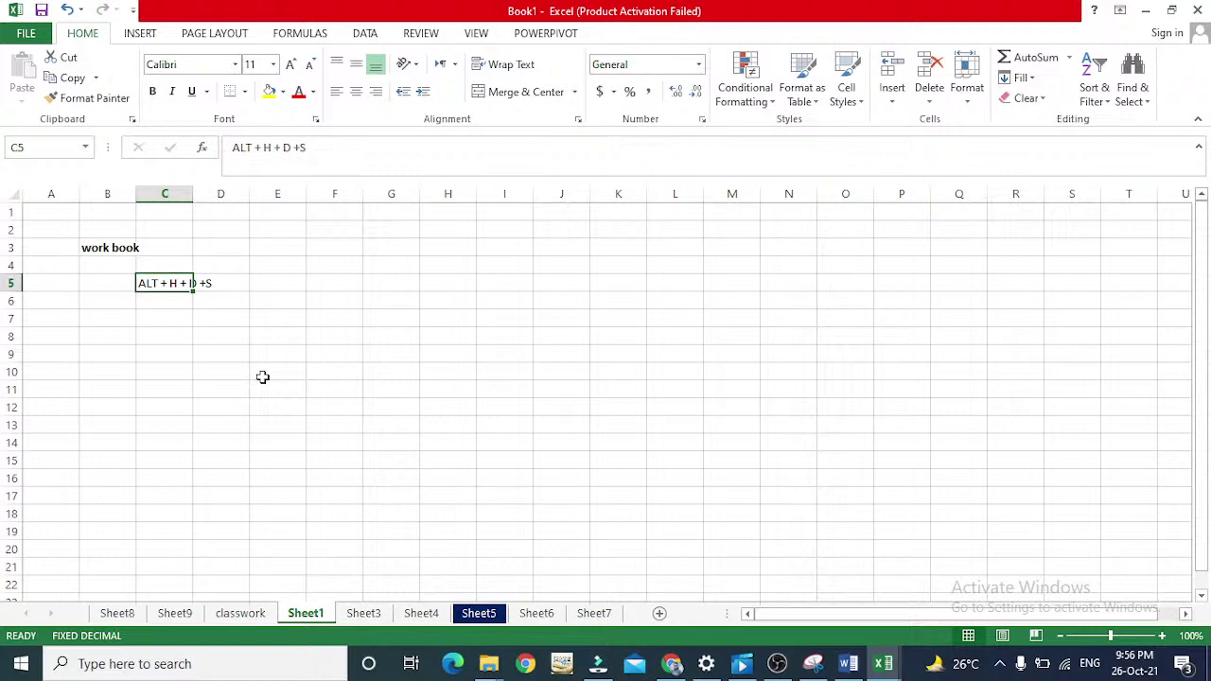
{"action": "key", "text": "Down"}
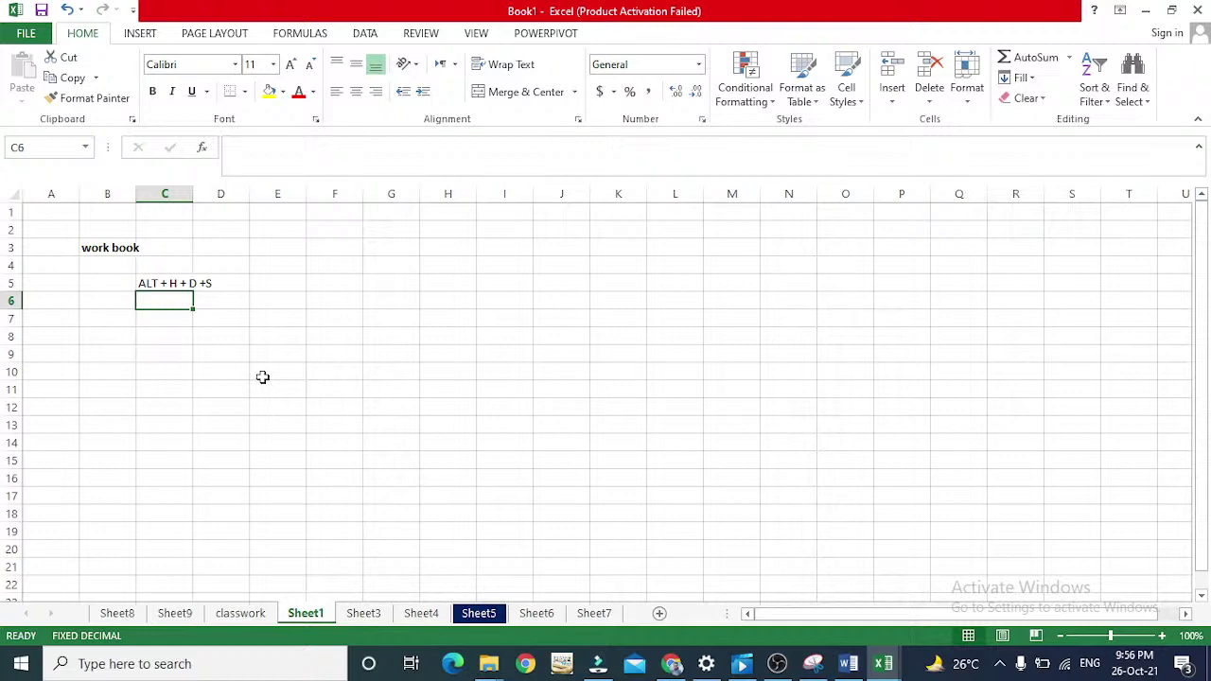
{"action": "key", "text": "Down"}
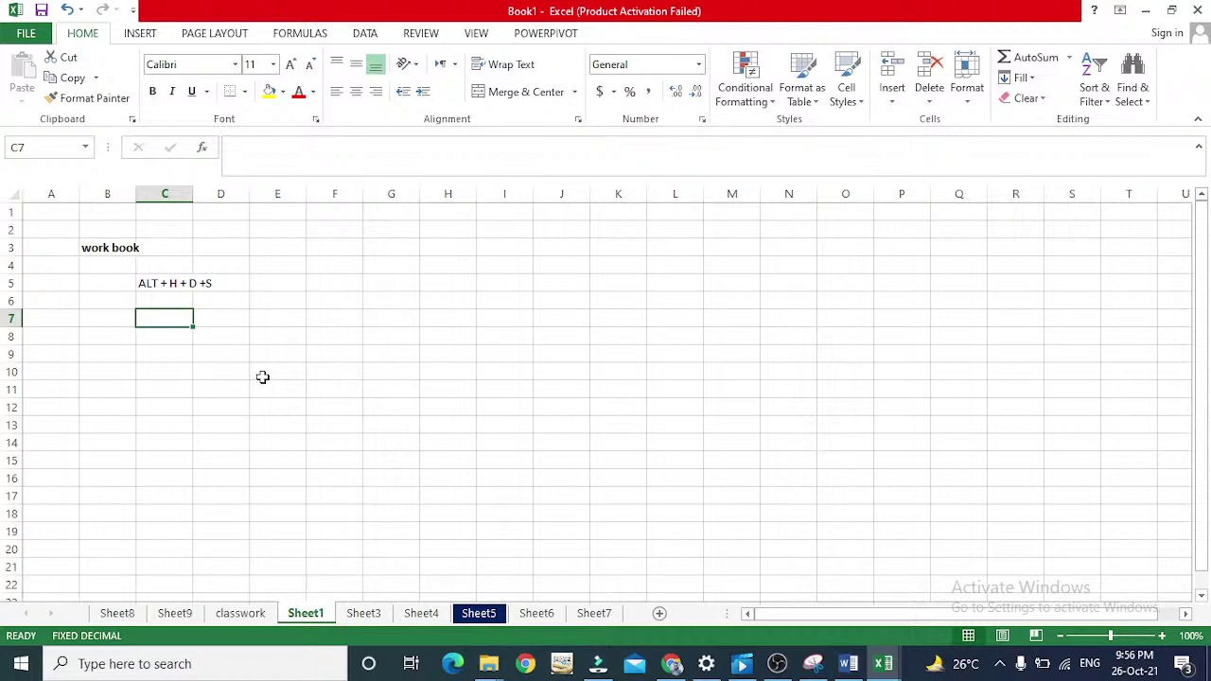
{"action": "key", "text": "alt"}
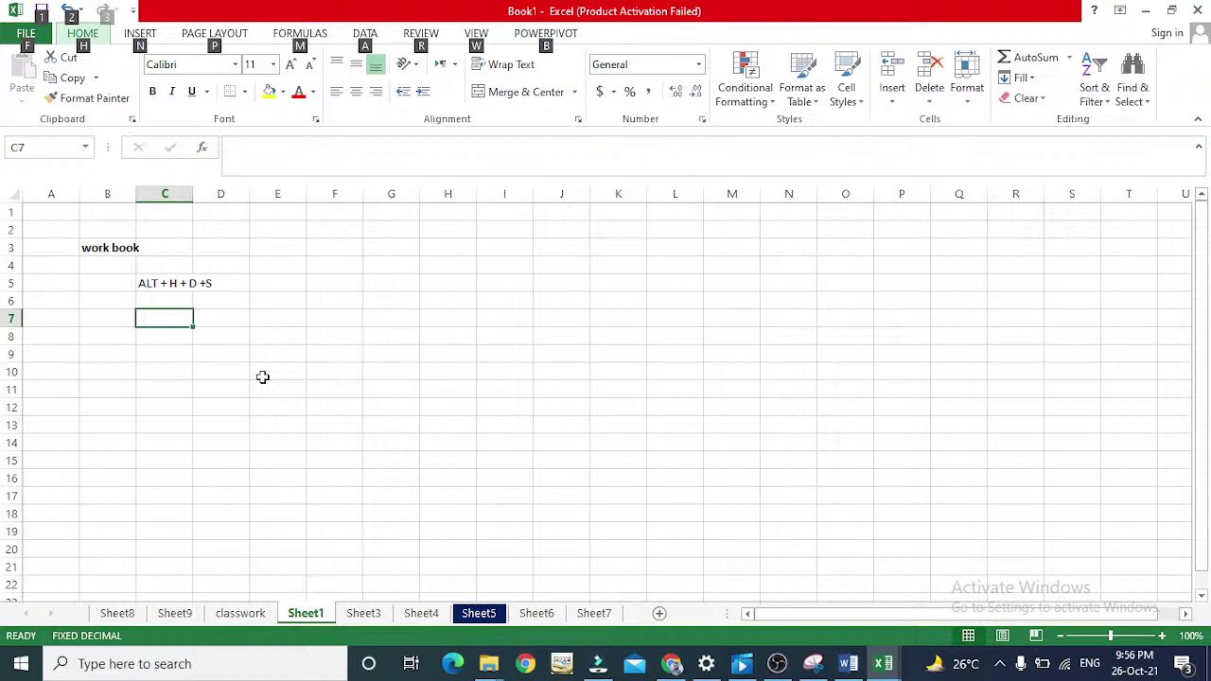
{"action": "key", "text": "h"}
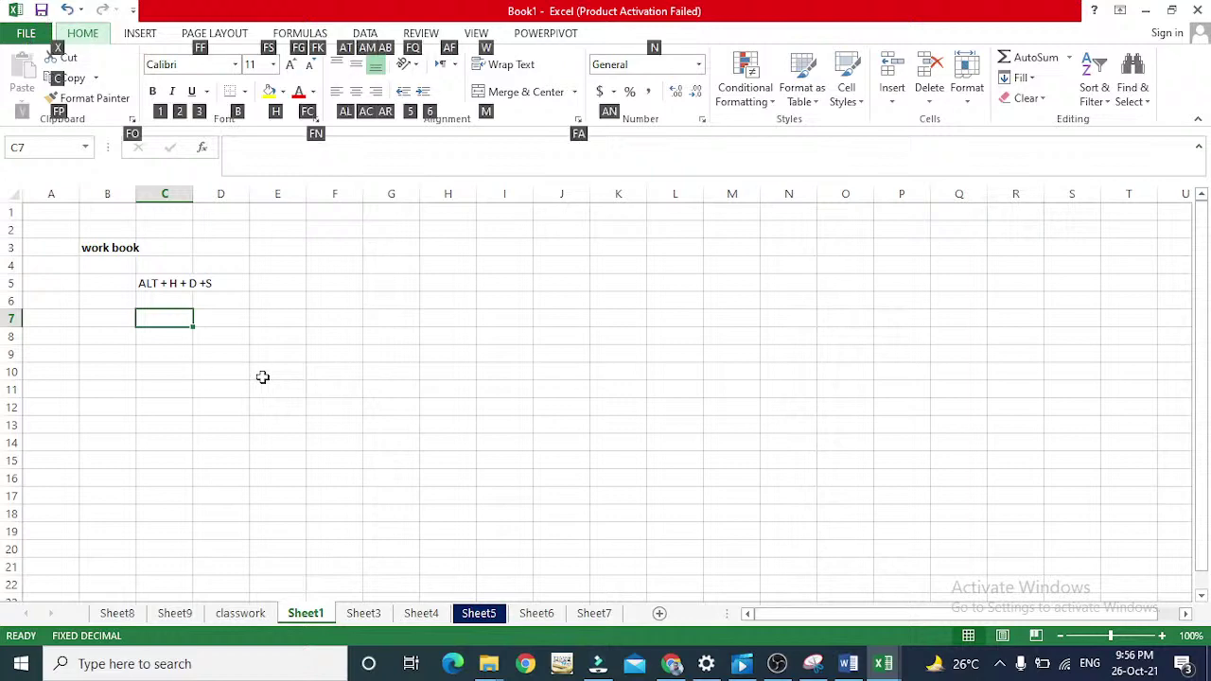
{"action": "key", "text": "d"}
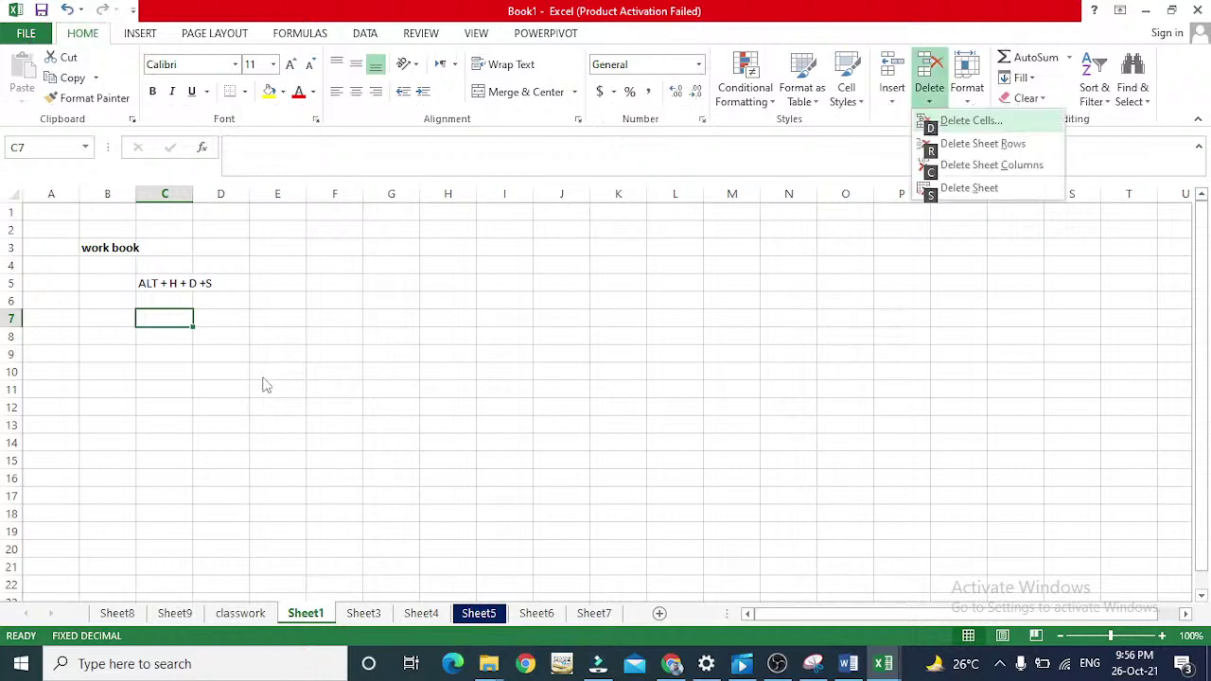
{"action": "key", "text": "s"}
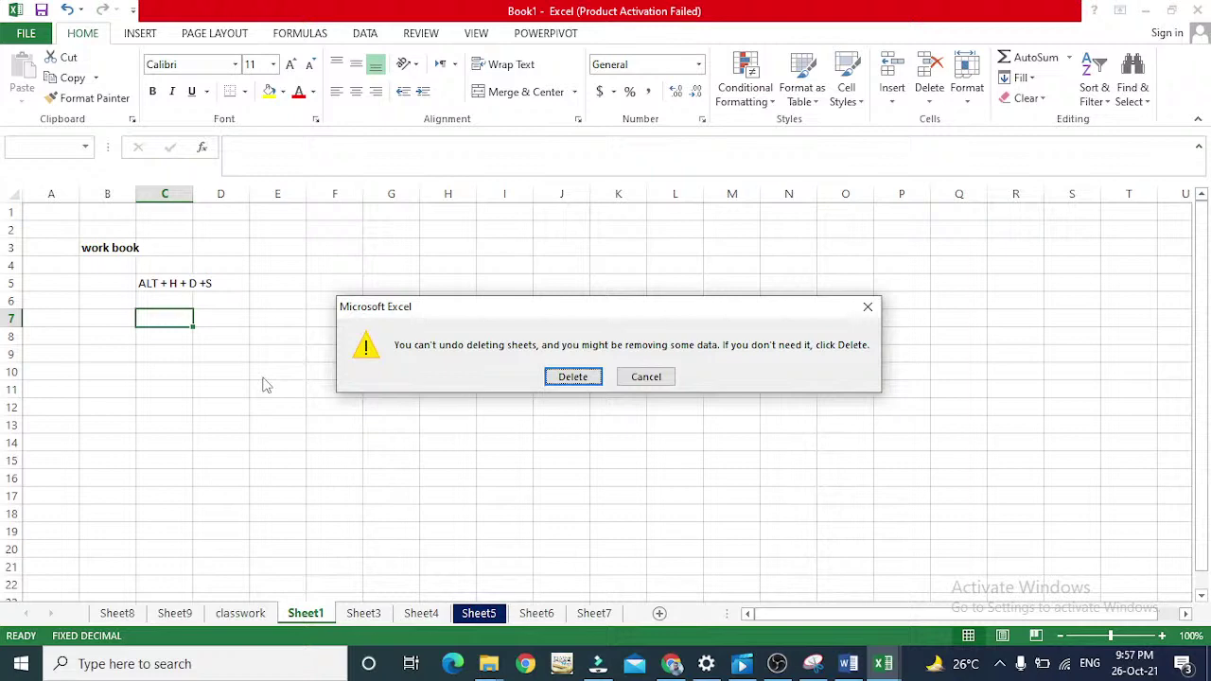
{"action": "key", "text": "Return"}
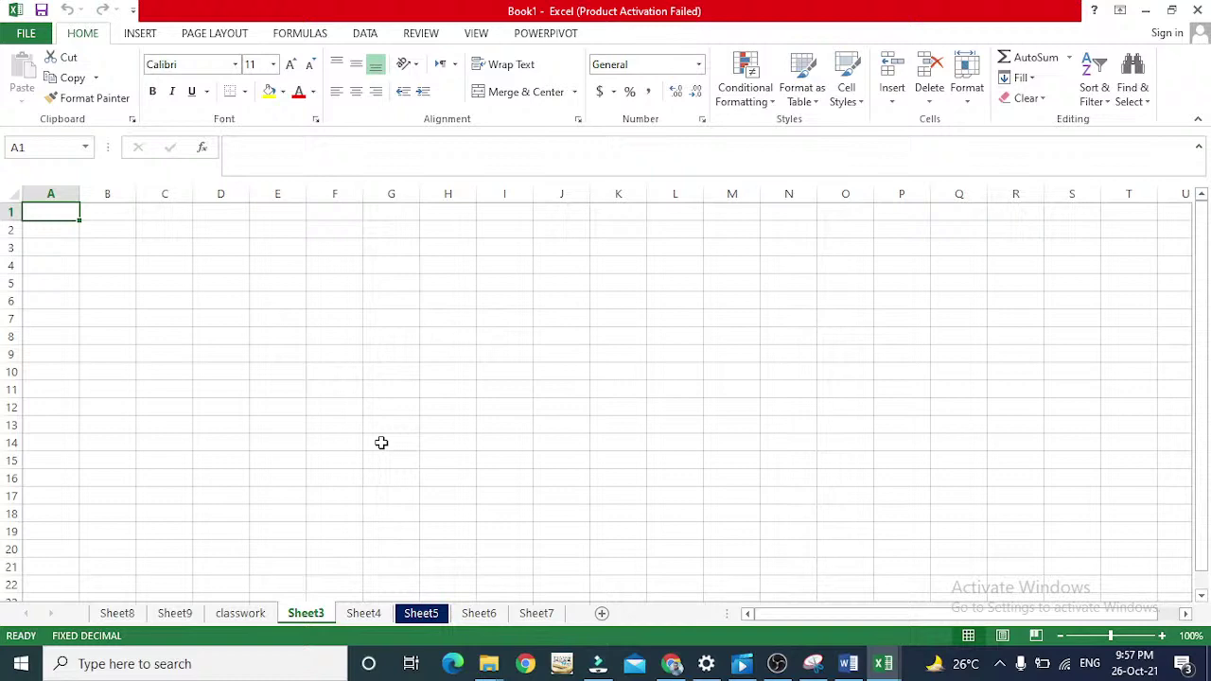
Step: Switch to the classwork sheet and locate the ALT+H+D+S shortcut in G9
{"action": "left_click", "coordinate": [240, 613]}
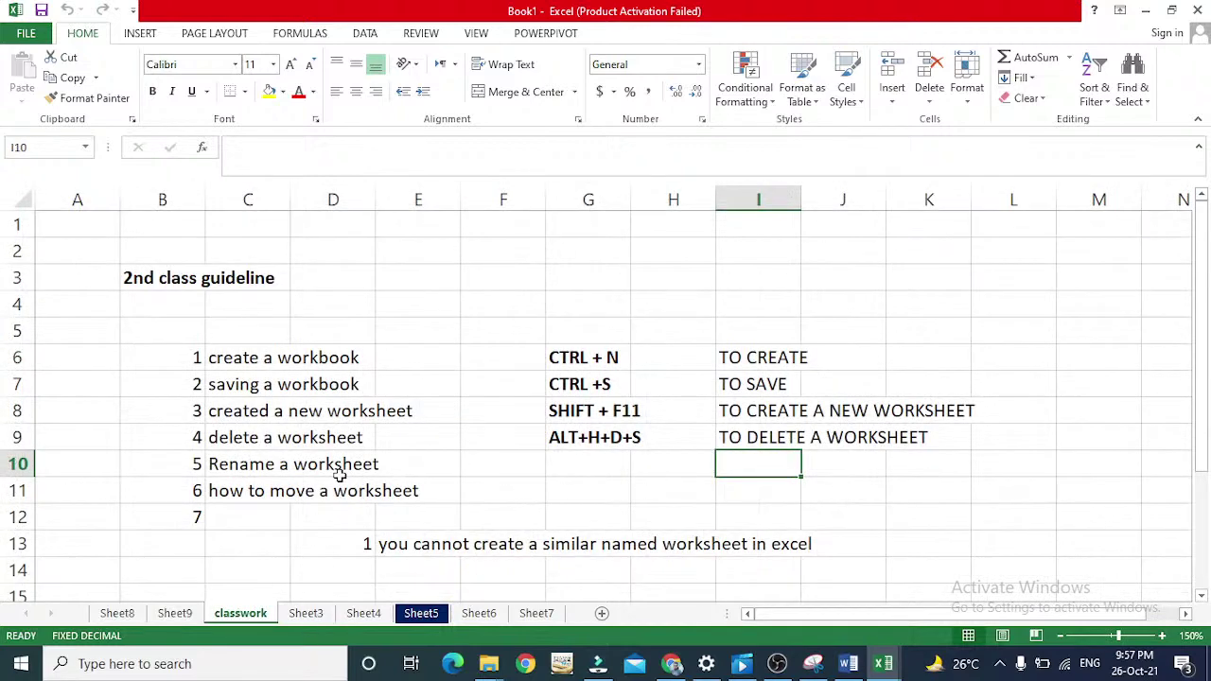
{"action": "key", "text": "Left"}
{"action": "key", "text": "Left"}
{"action": "key", "text": "Left"}
{"action": "key", "text": "Left"}
{"action": "key", "text": "Left"}
{"action": "key", "text": "Left"}
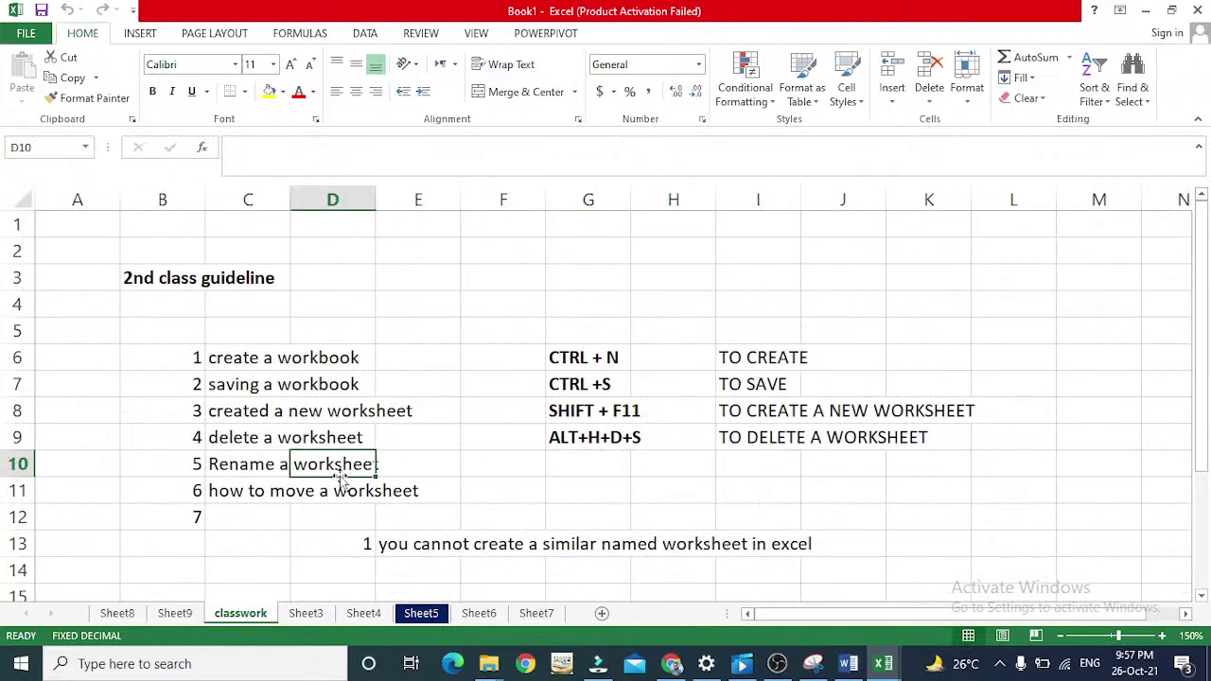
{"action": "key", "text": "Right"}
{"action": "key", "text": "Right"}
{"action": "key", "text": "Right"}
{"action": "key", "text": "Up"}
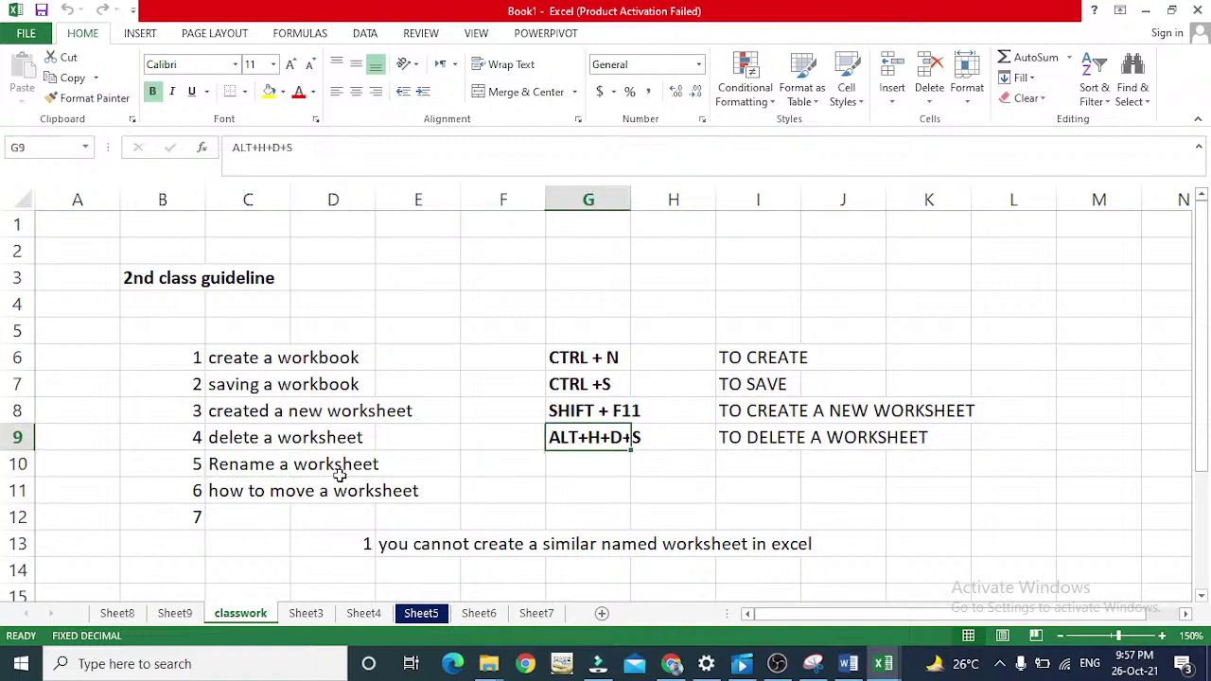
{"action": "key", "text": "Down"}
{"action": "key", "text": "Right"}
{"action": "key", "text": "Left"}
{"action": "key", "text": "Left"}
{"action": "key", "text": "Left"}
{"action": "key", "text": "Left"}
{"action": "key", "text": "Left"}
{"action": "key", "text": "Up"}
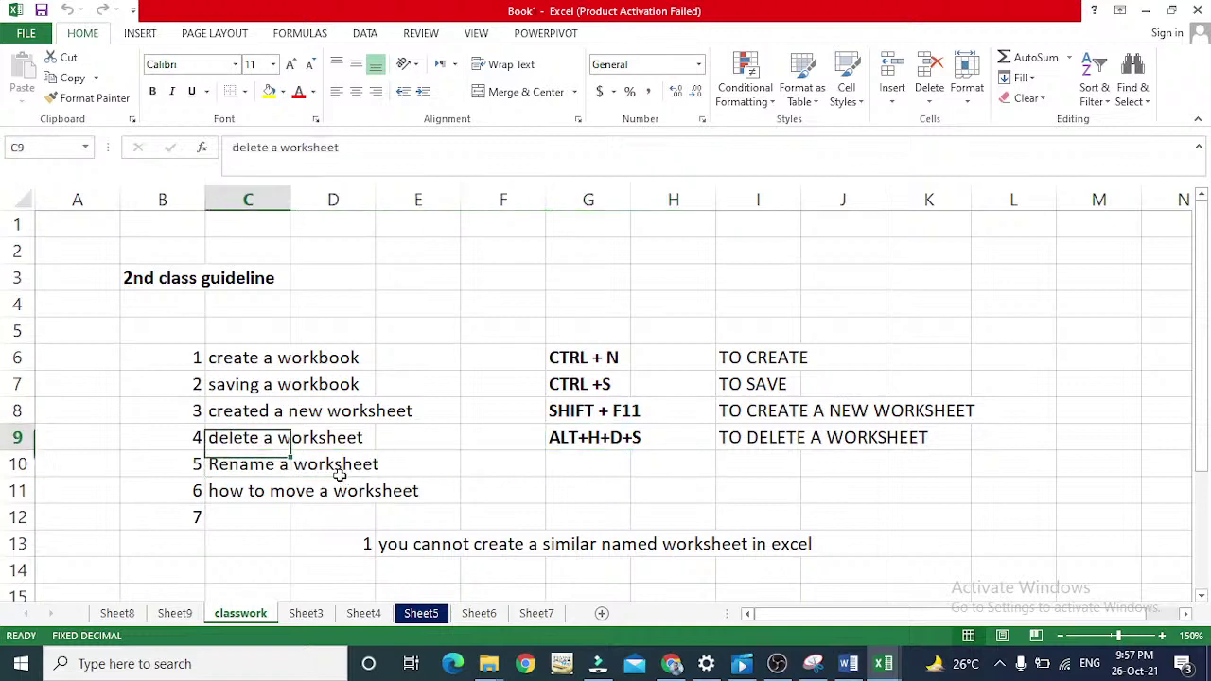
{"action": "key", "text": "Right"}
{"action": "key", "text": "Right"}
{"action": "key", "text": "Right"}
{"action": "key", "text": "Right"}
{"action": "key", "text": "Right"}
{"action": "key", "text": "Right"}
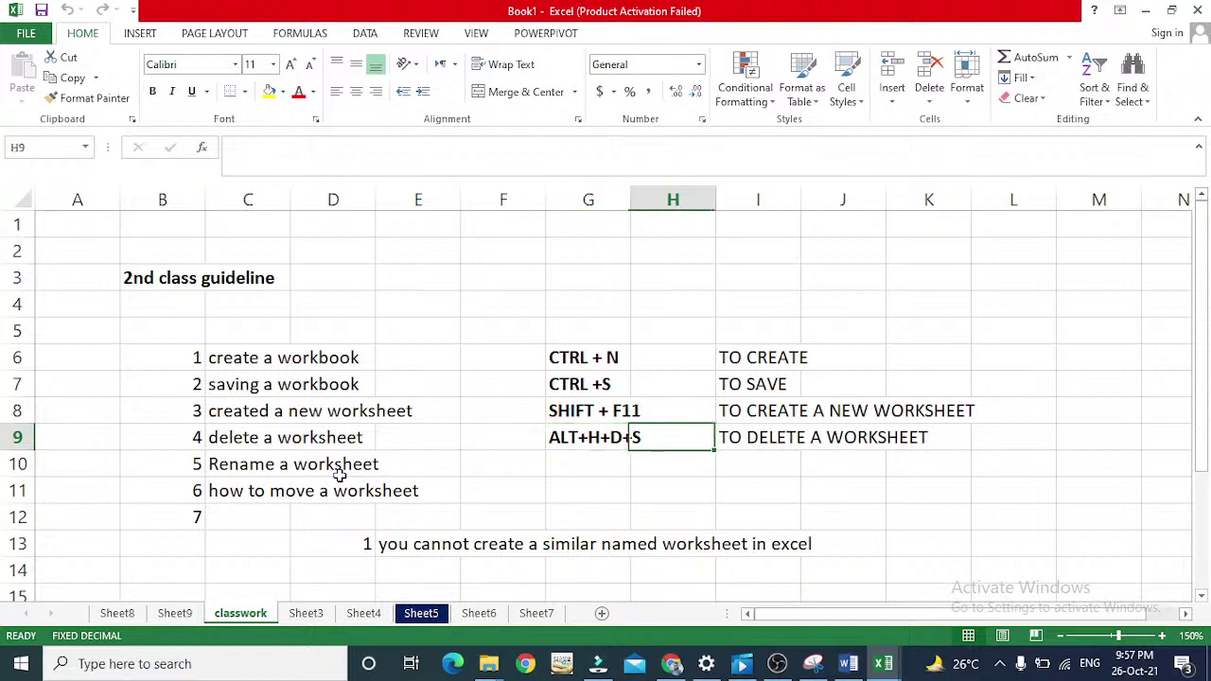
{"action": "key", "text": "Left"}
{"action": "key", "text": "Left"}
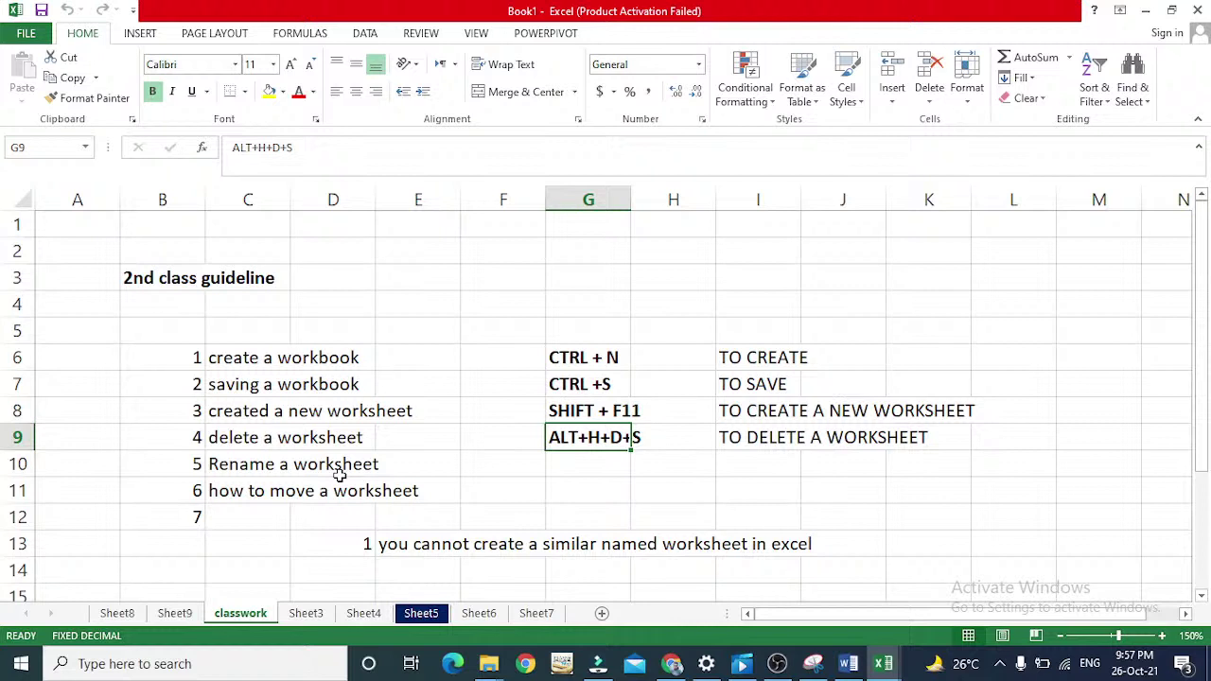
Step: Move to cell G10, ready for the next shortcut entry
{"action": "key", "text": "Down"}
{"action": "key", "text": "Right"}
{"action": "key", "text": "Left"}
{"action": "key", "text": "Left"}
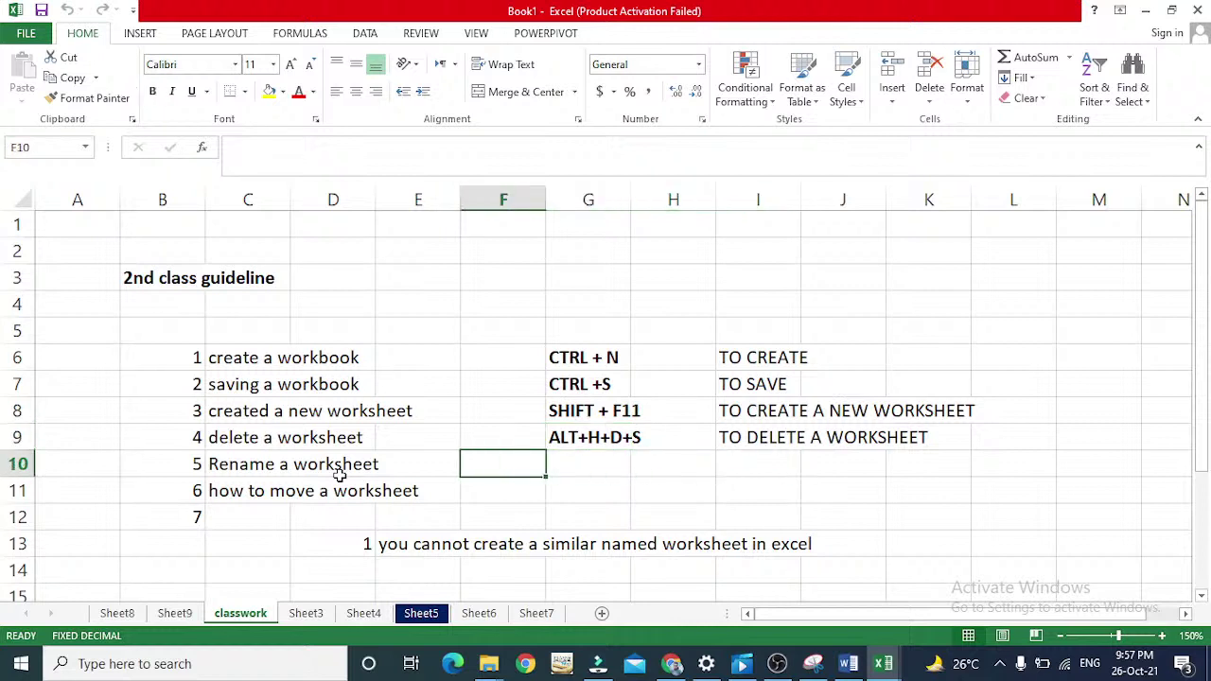
{"action": "key", "text": "Right"}
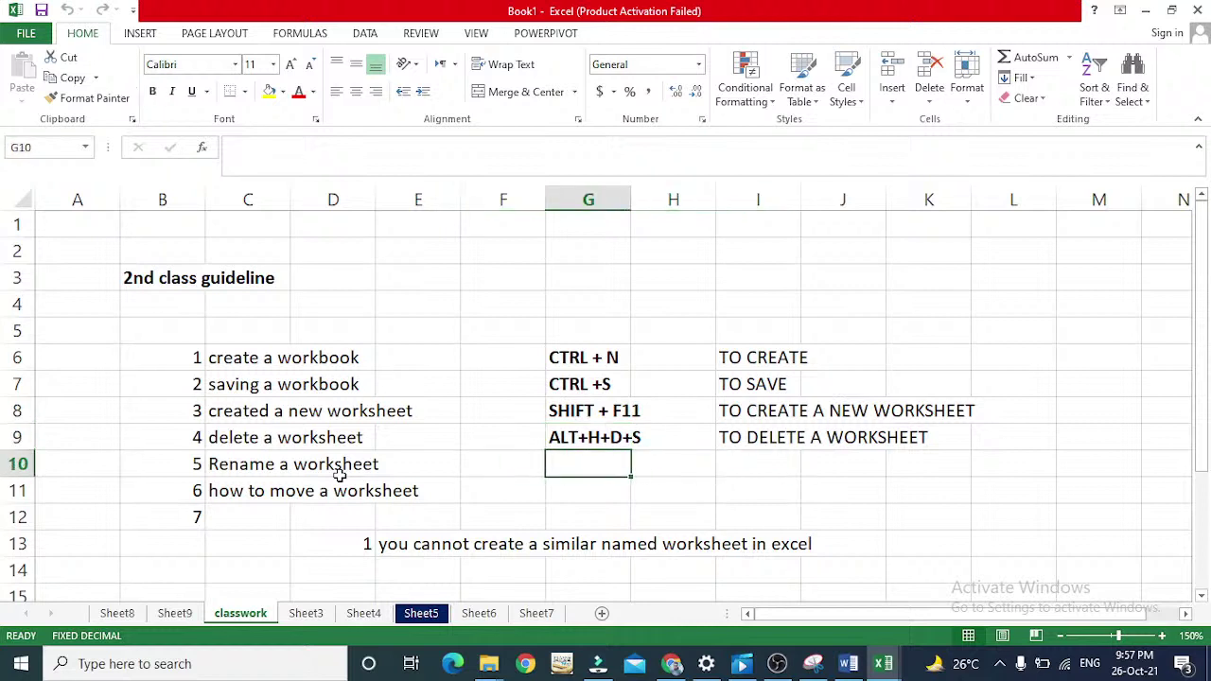
Step: Rename the Sheet9 tab to 'RENAME'
{"action": "left_click", "coordinate": [175, 613]}
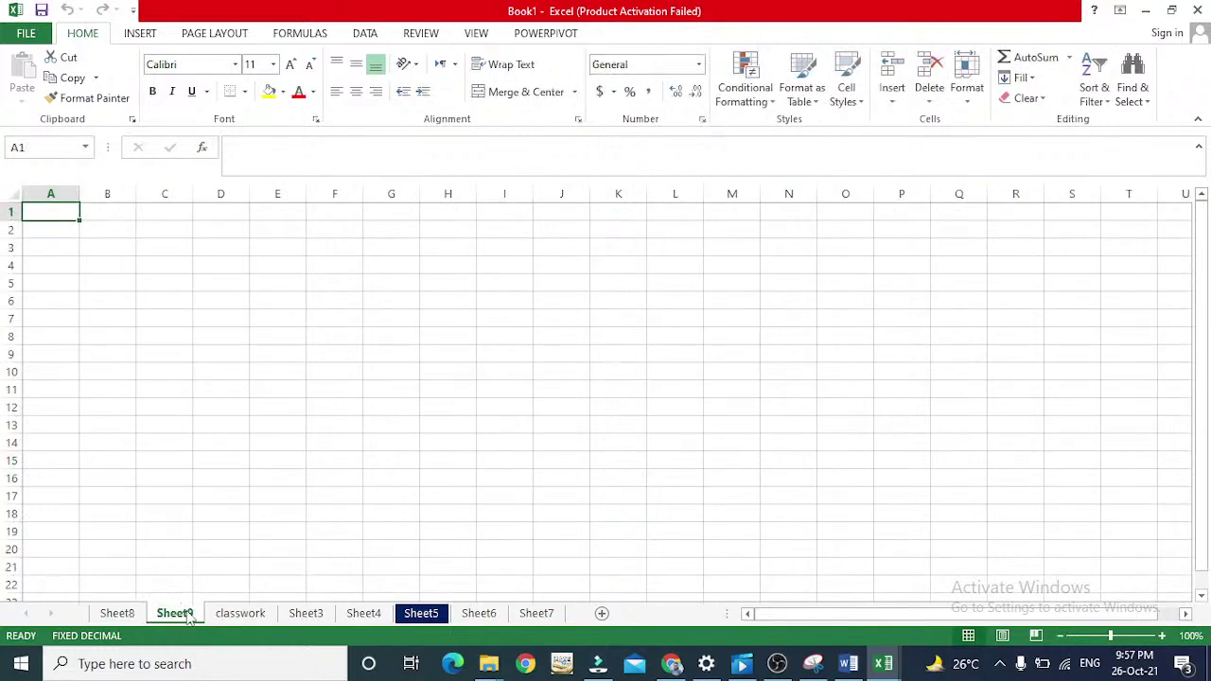
{"action": "double_click", "coordinate": [188, 615]}
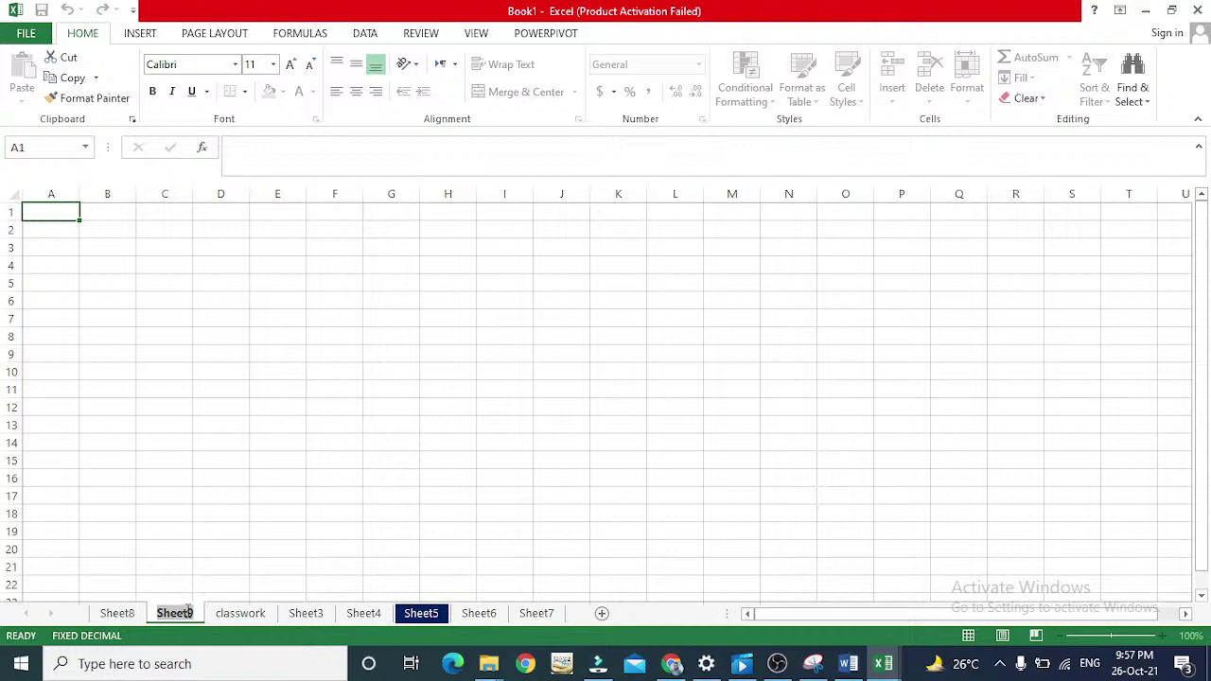
{"action": "key", "text": "BackSpace"}
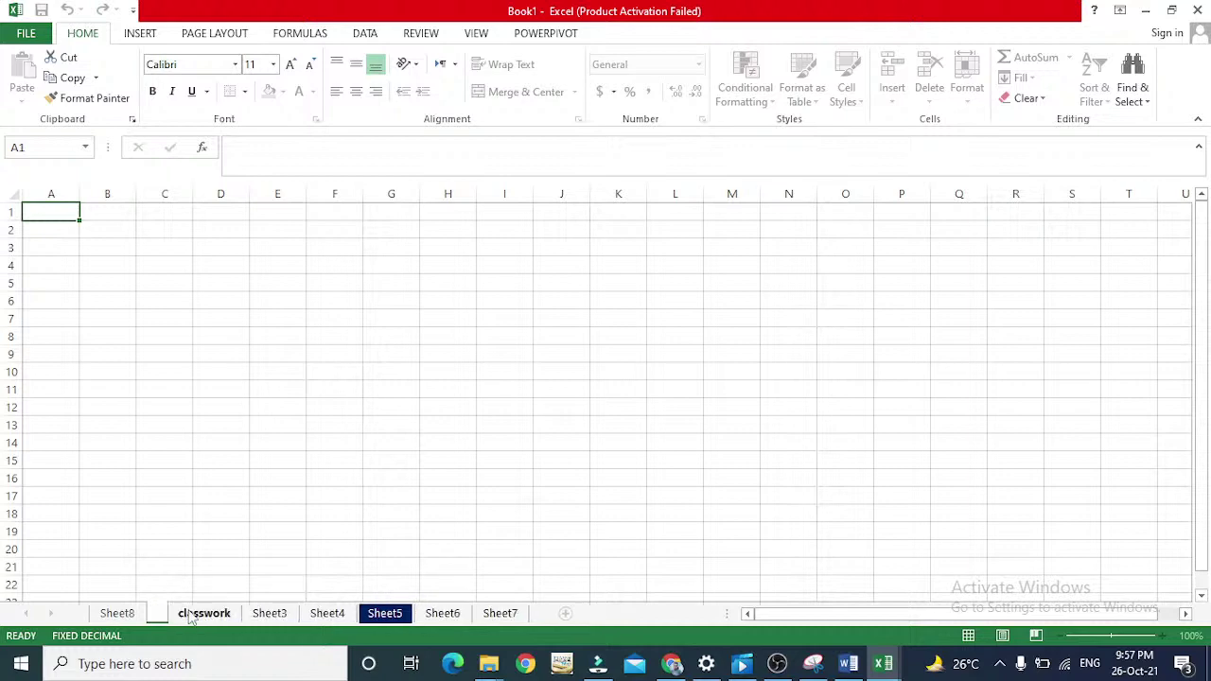
{"action": "type", "text": "RE"}
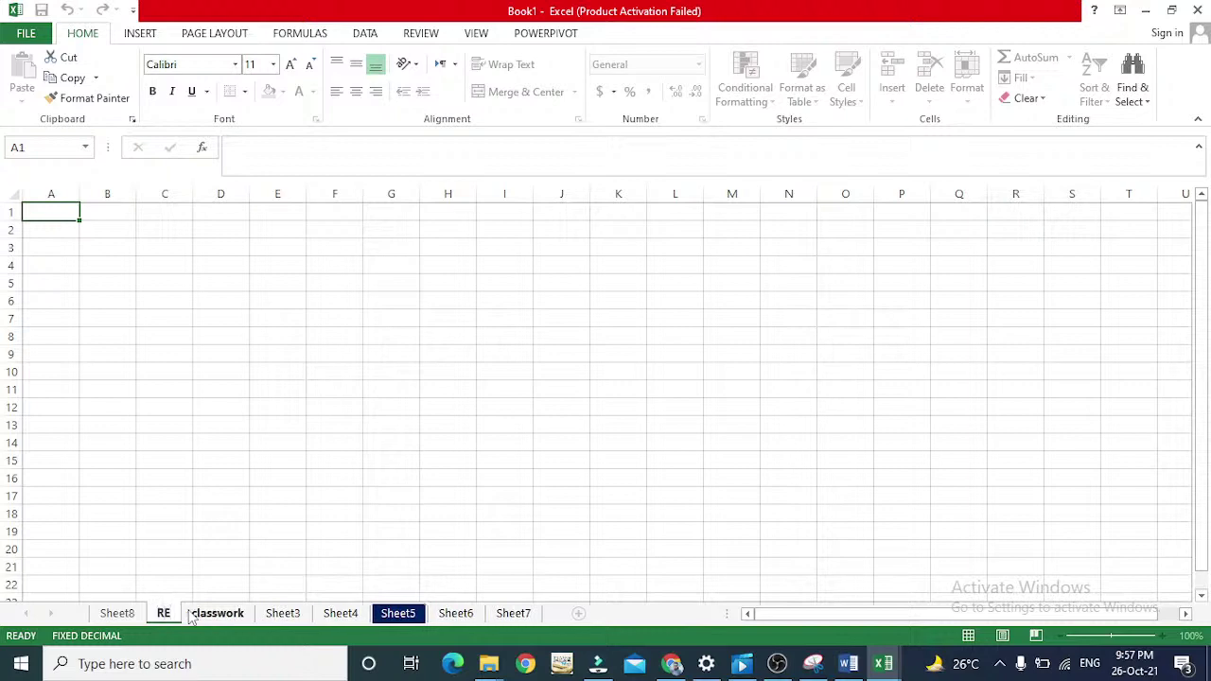
{"action": "type", "text": "NAME"}
{"action": "key", "text": "Return"}
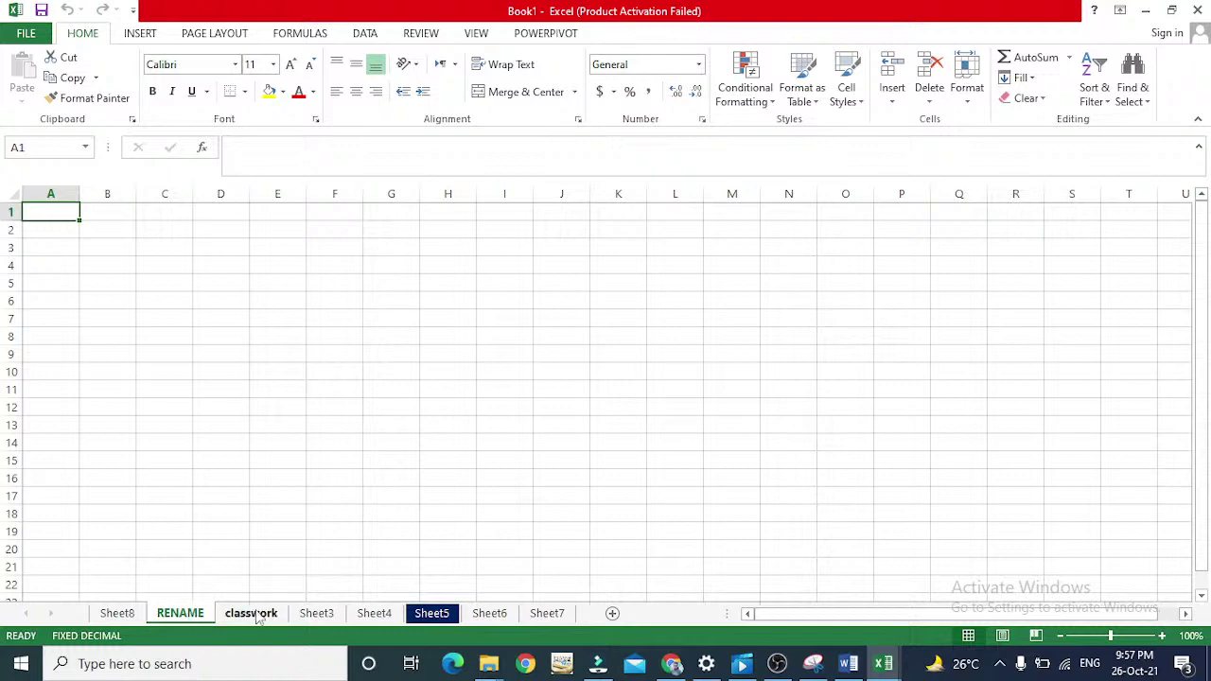
Step: Return to the classwork sheet, leaving its tab name unchanged
{"action": "left_click", "coordinate": [229, 617]}
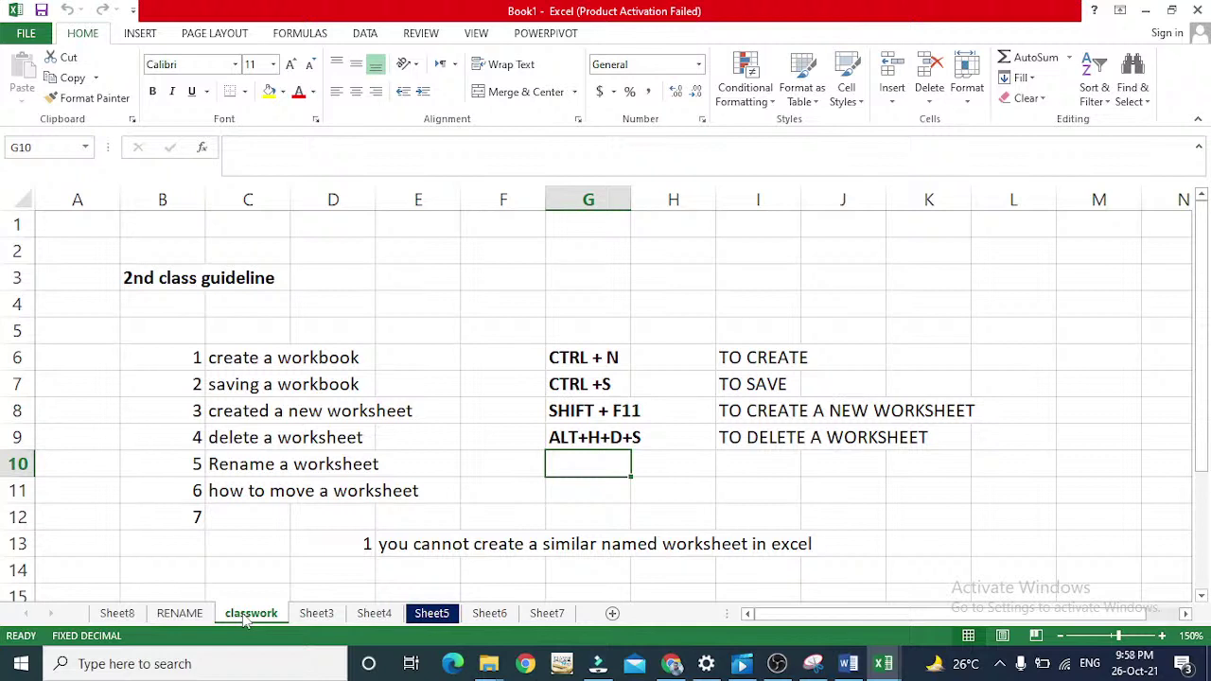
{"action": "double_click", "coordinate": [246, 617]}
{"action": "left_click", "coordinate": [244, 615]}
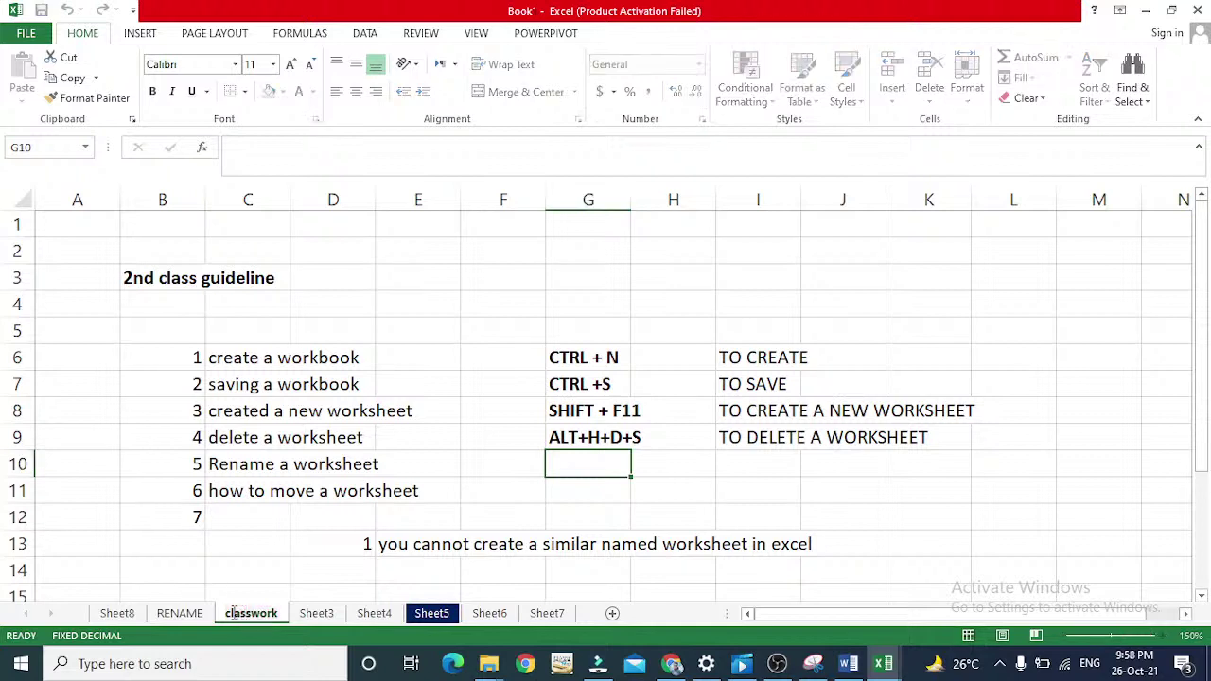
{"action": "key", "text": "Return"}
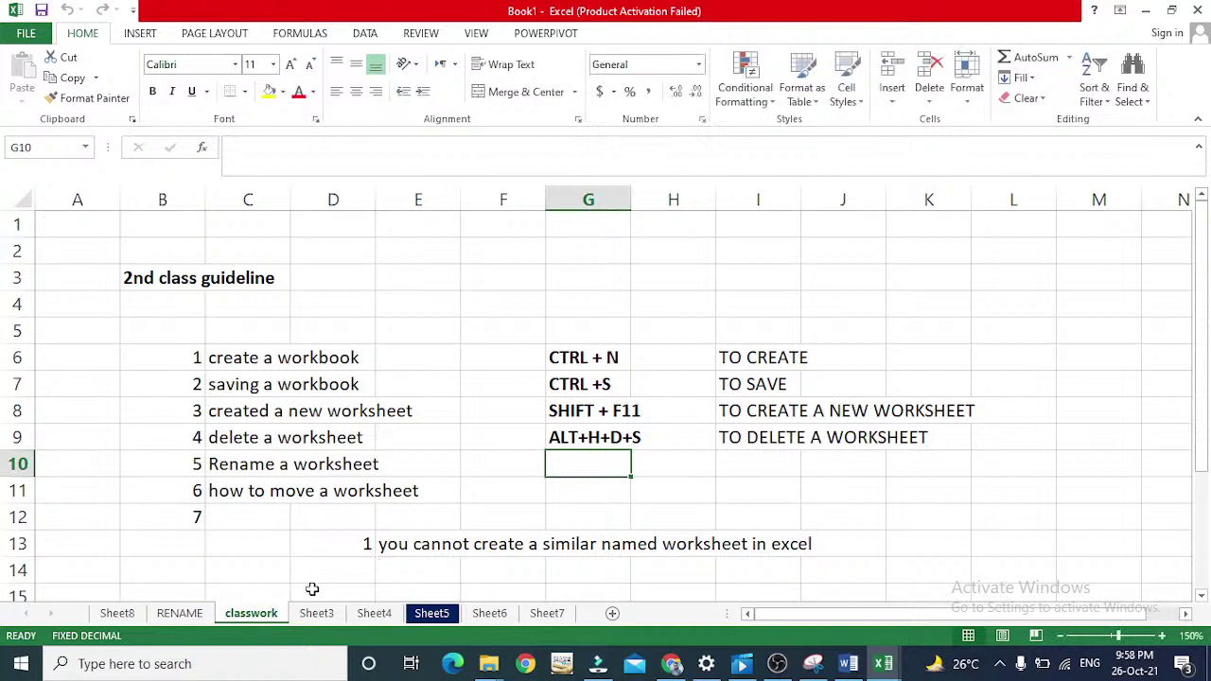
{"action": "double_click", "coordinate": [264, 616]}
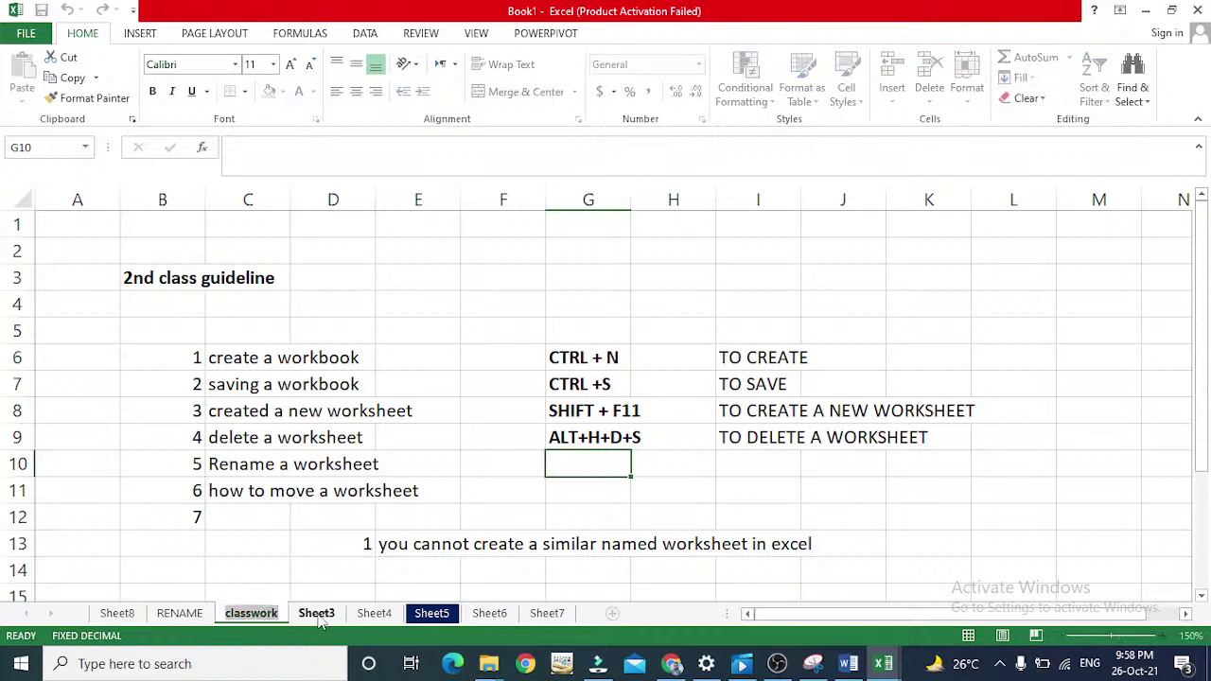
{"action": "key", "text": "Return"}
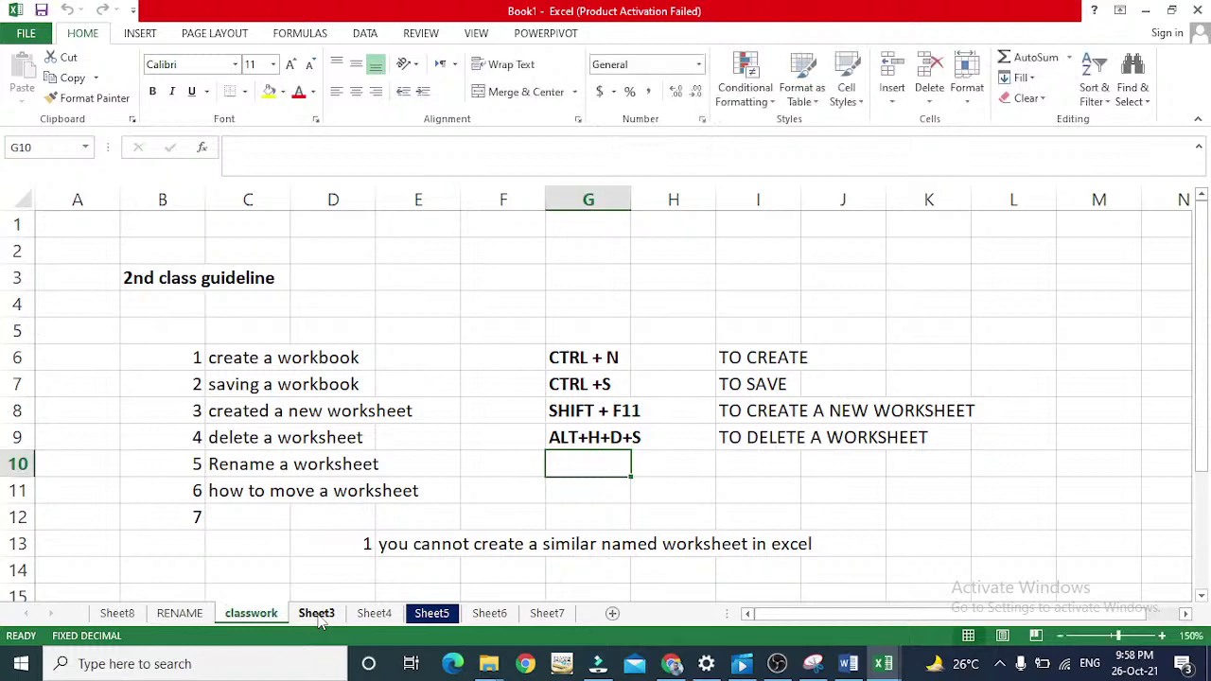
{"action": "left_click", "coordinate": [201, 619]}
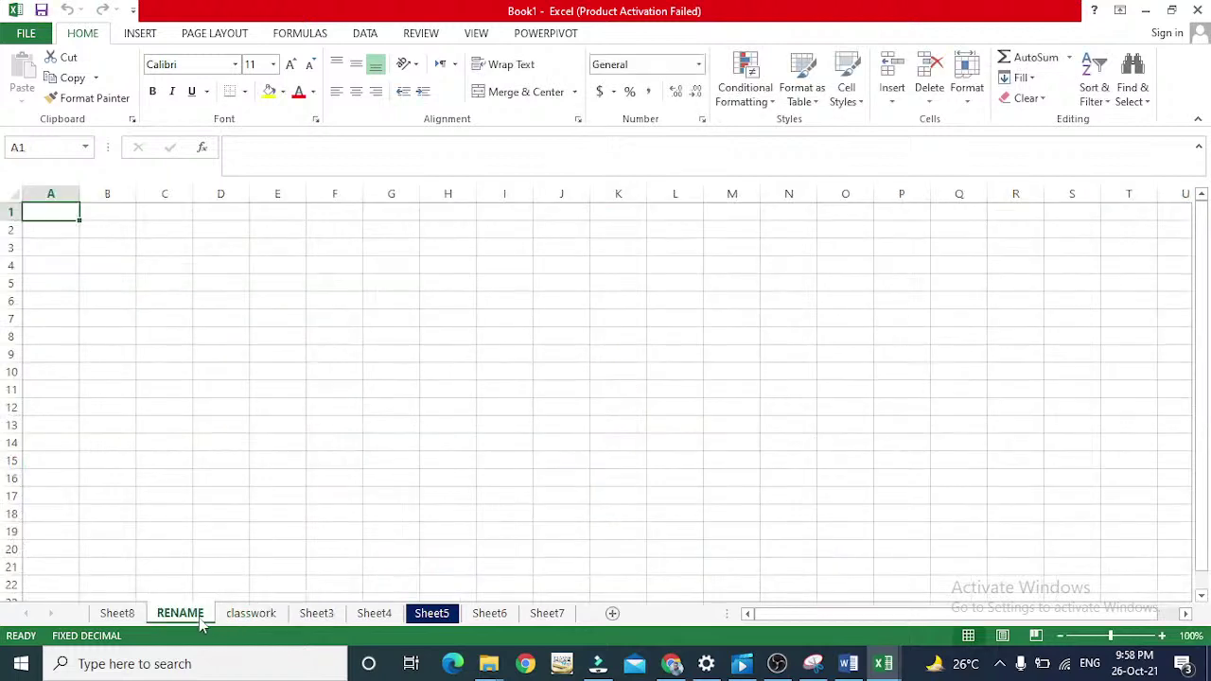
{"action": "key", "text": "F2"}
{"action": "key", "text": "Escape"}
{"action": "double_click", "coordinate": [200, 617]}
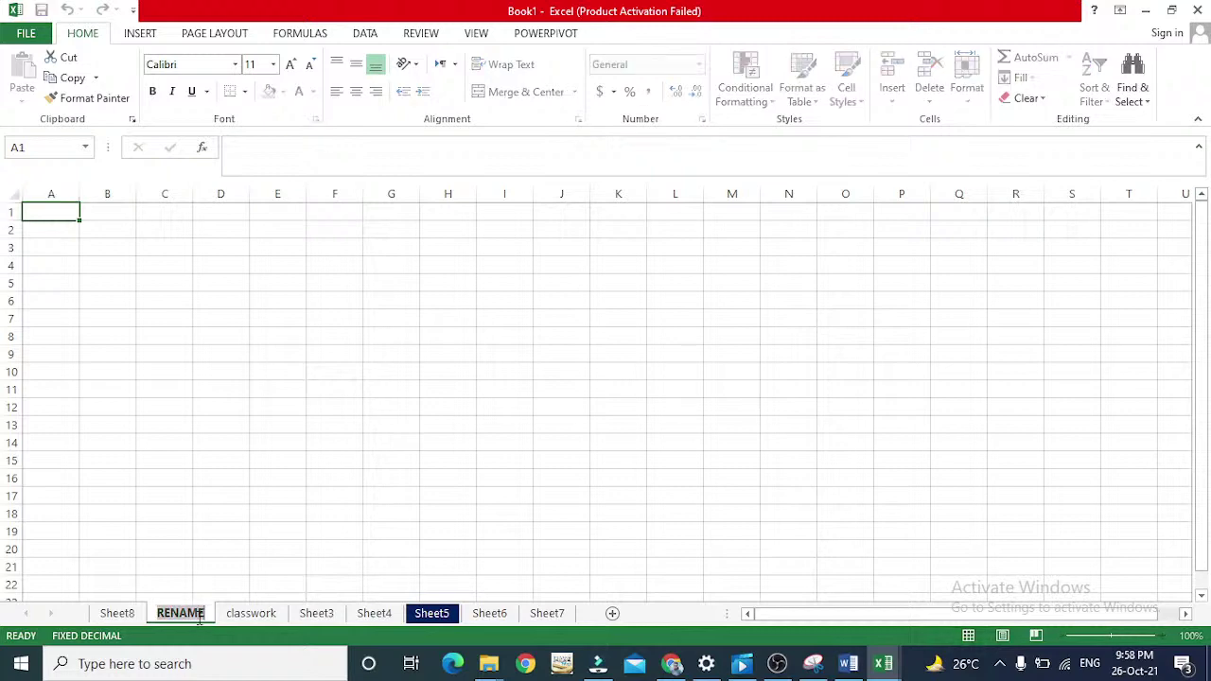
{"action": "key", "text": "Return"}
{"action": "key", "text": "ctrl+Page_Down"}
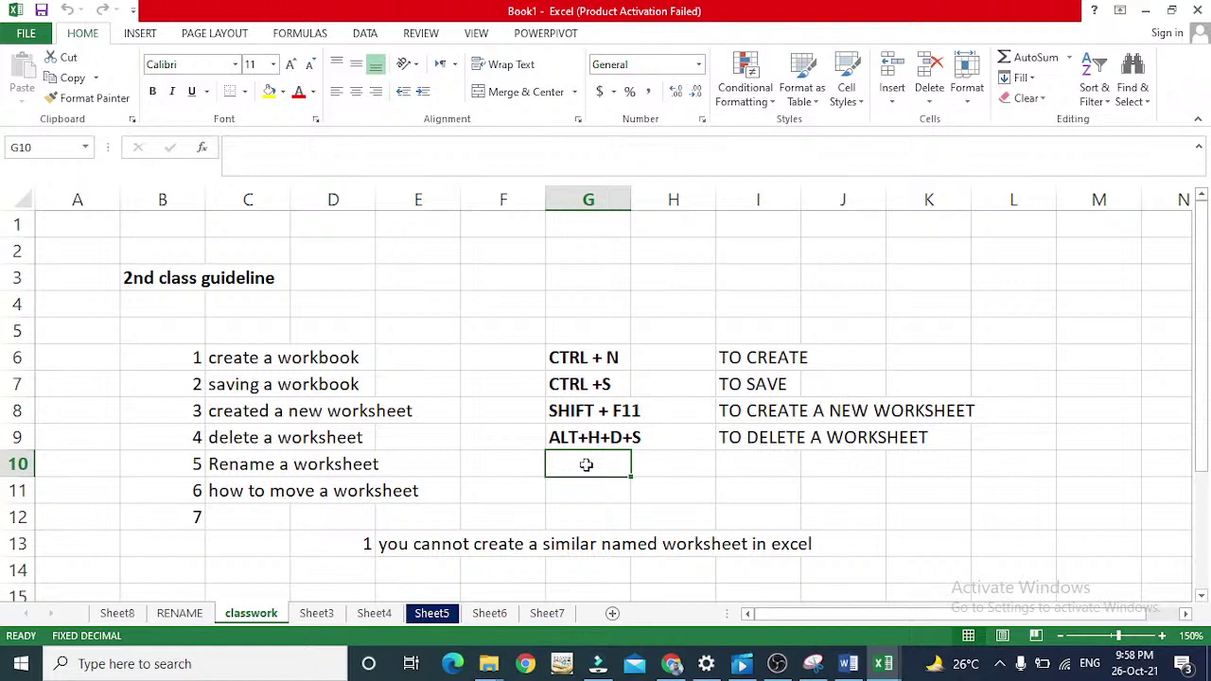
Step: Add the notes 'VERY EASY TO DO' in I10 and 'OK' in I11
{"action": "key", "text": "Right"}
{"action": "key", "text": "Right"}
{"action": "type", "text": "VERY E"}
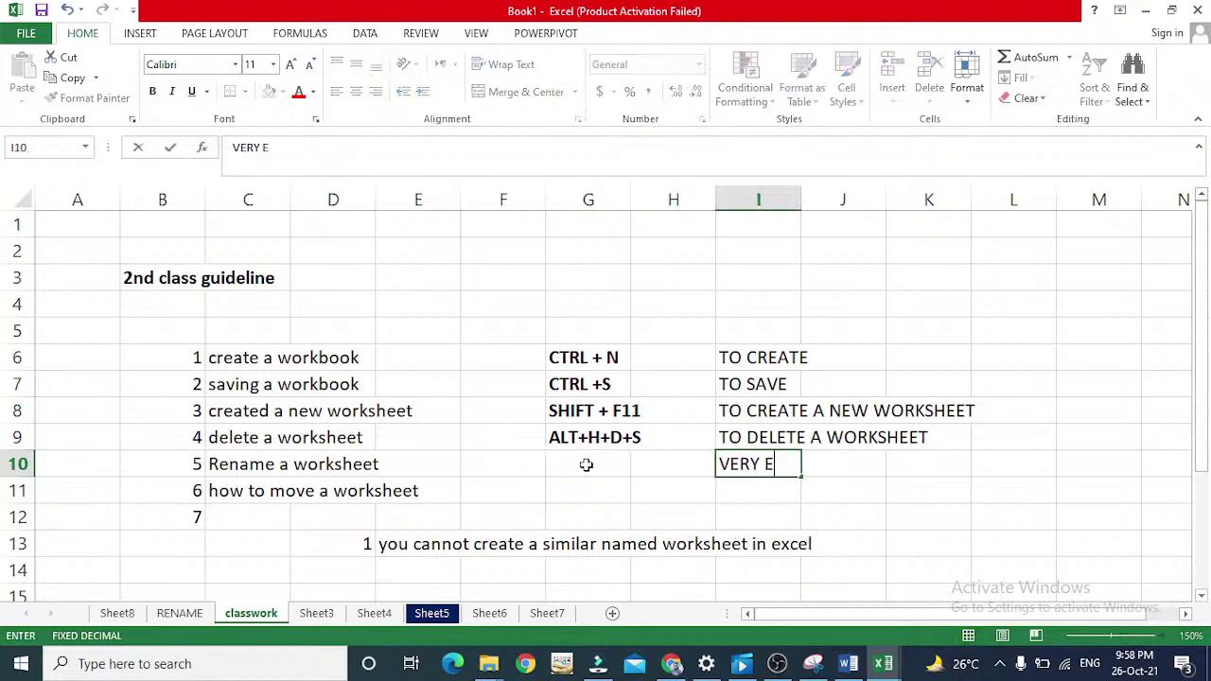
{"action": "type", "text": "ASY TO DO"}
{"action": "key", "text": "Return"}
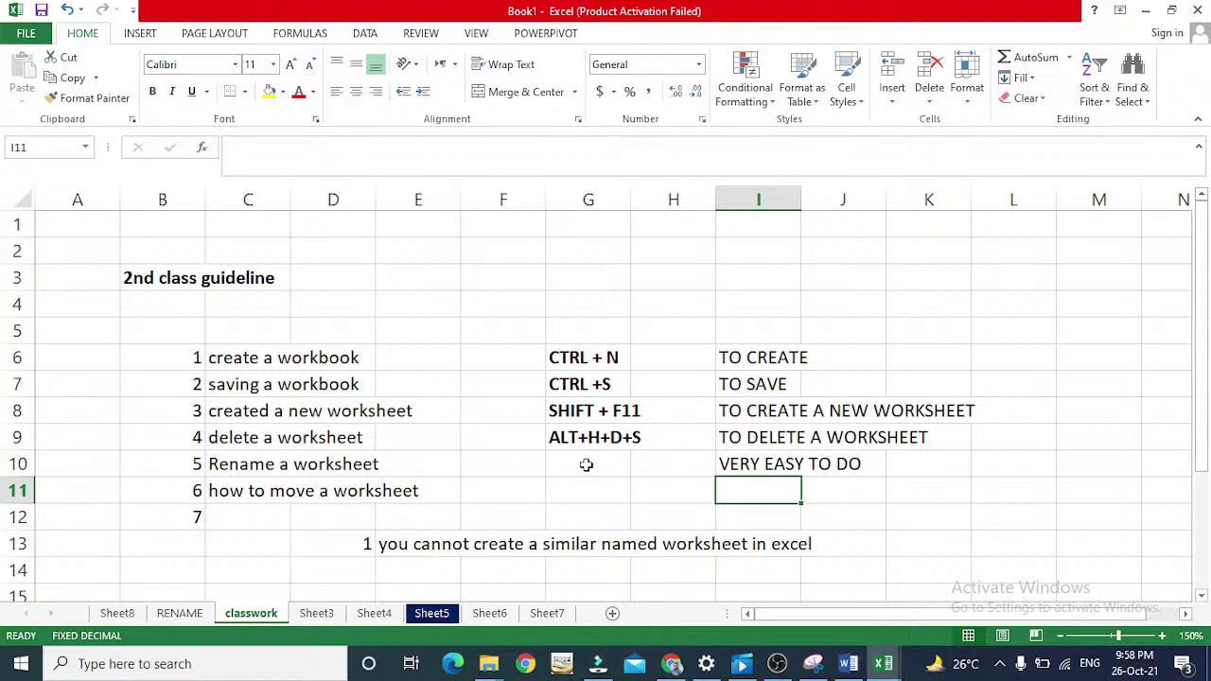
{"action": "key", "text": "Left"}
{"action": "key", "text": "Left"}
{"action": "key", "text": "Left"}
{"action": "key", "text": "Left"}
{"action": "key", "text": "Left"}
{"action": "key", "text": "Left"}
{"action": "key", "text": "Left"}
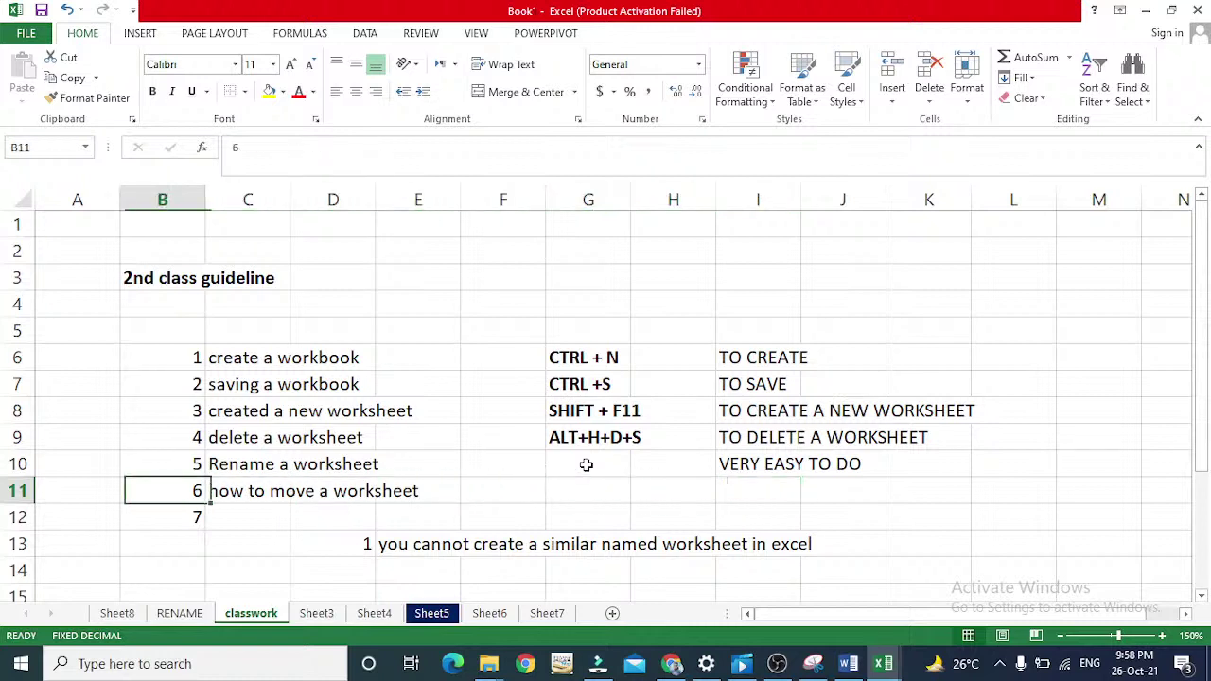
{"action": "key", "text": "Right"}
{"action": "key", "text": "Right"}
{"action": "key", "text": "Right"}
{"action": "key", "text": "Right"}
{"action": "key", "text": "Right"}
{"action": "key", "text": "Right"}
{"action": "key", "text": "Right"}
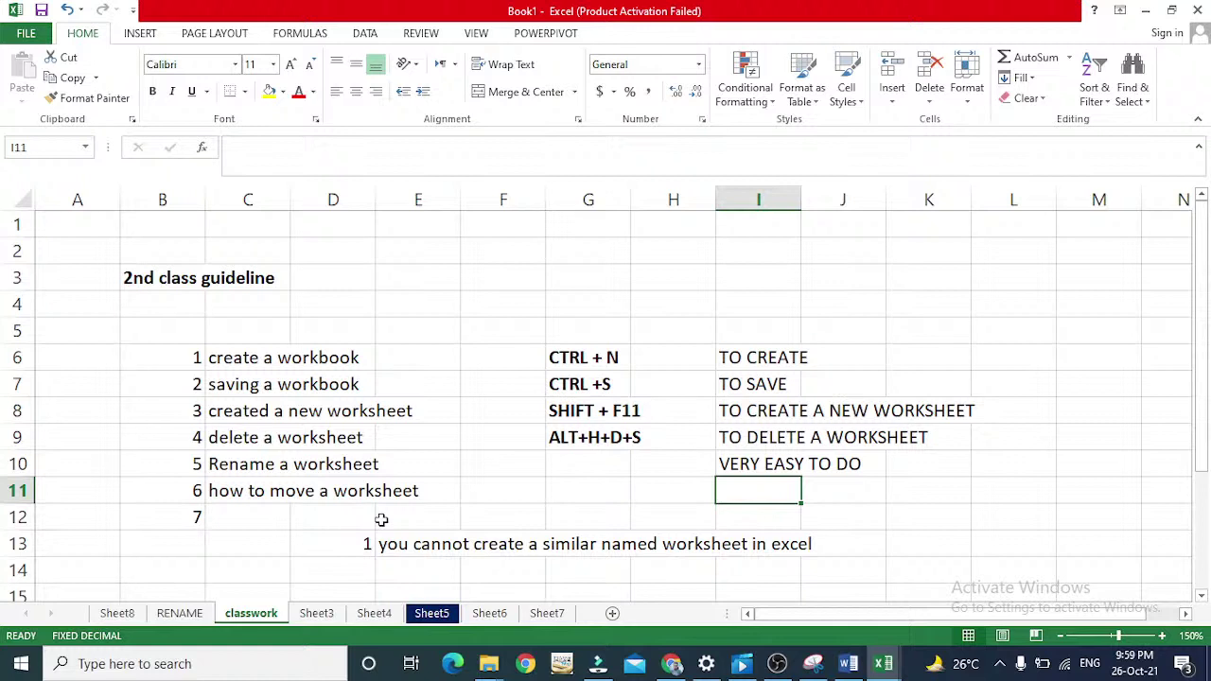
{"action": "type", "text": "OK"}
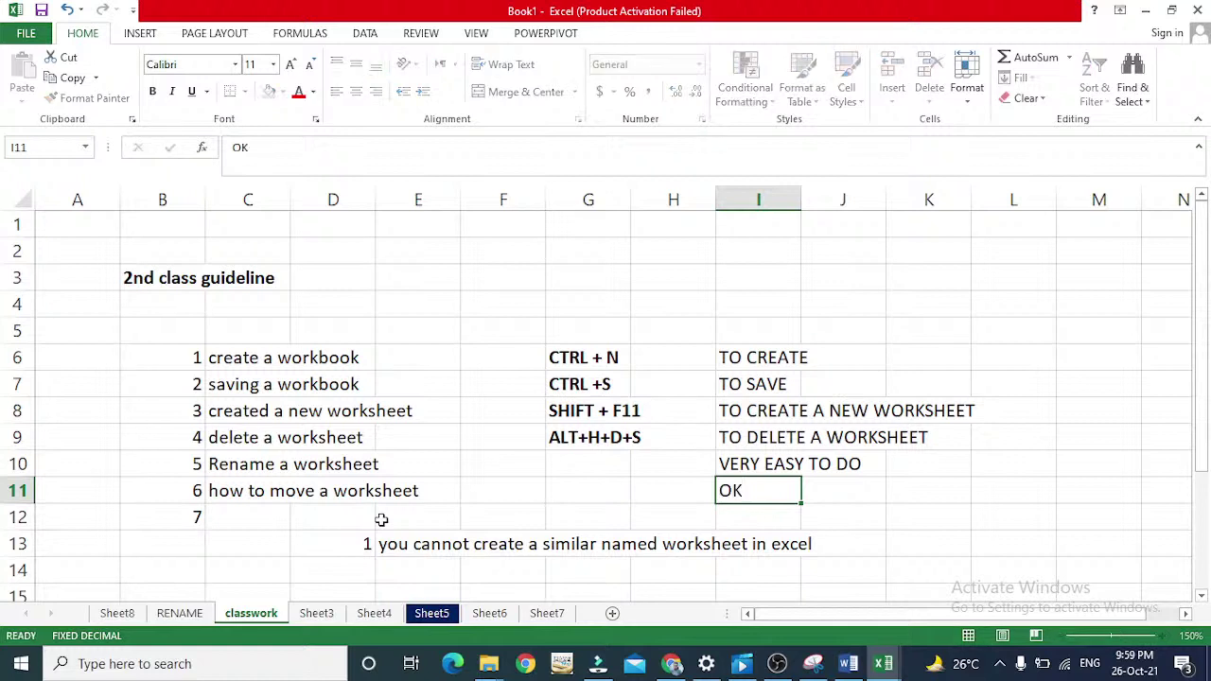
{"action": "key", "text": "Return"}
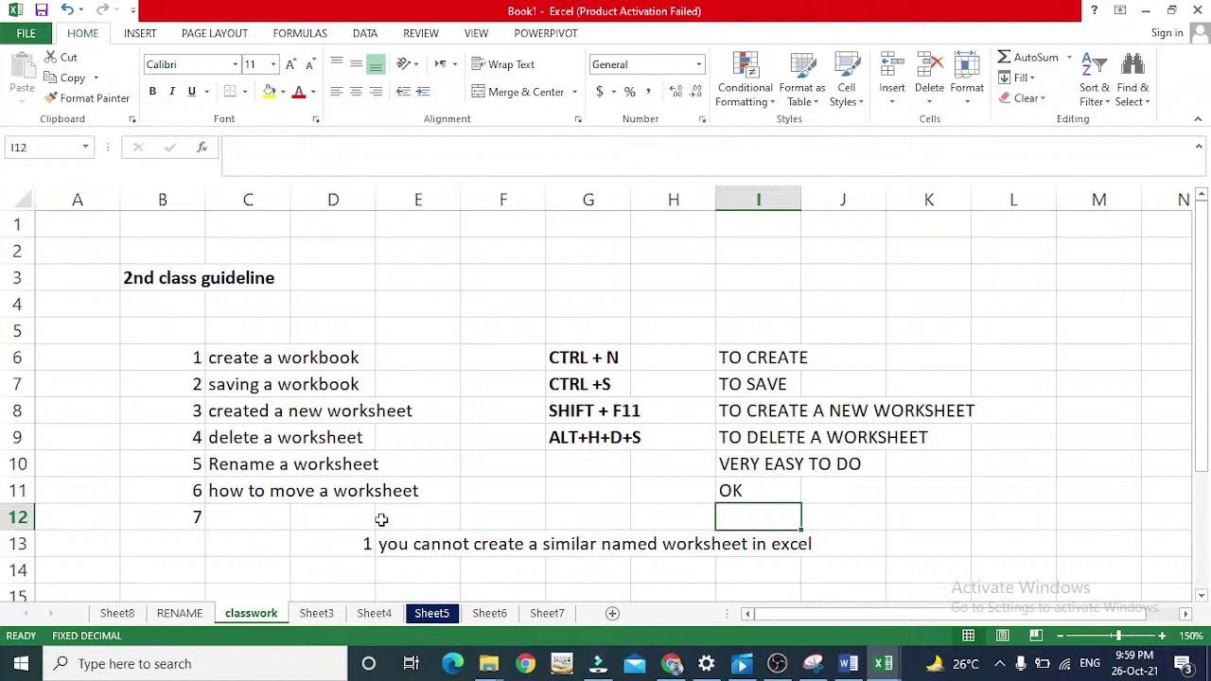
Step: Begin typing topic 7 in C12, then abandon the mistyped entry
{"action": "key", "text": "Left"}
{"action": "key", "text": "Left"}
{"action": "key", "text": "Left"}
{"action": "key", "text": "Left"}
{"action": "key", "text": "Left"}
{"action": "key", "text": "Left"}
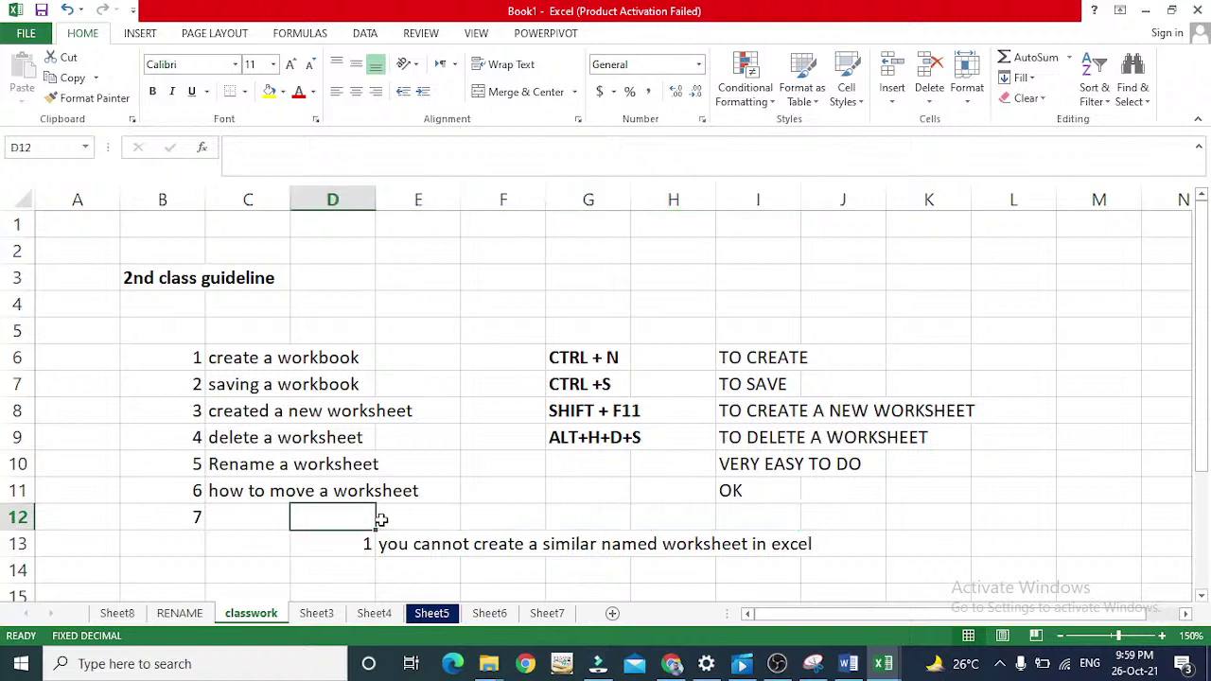
{"action": "type", "text": "HOW T O C"}
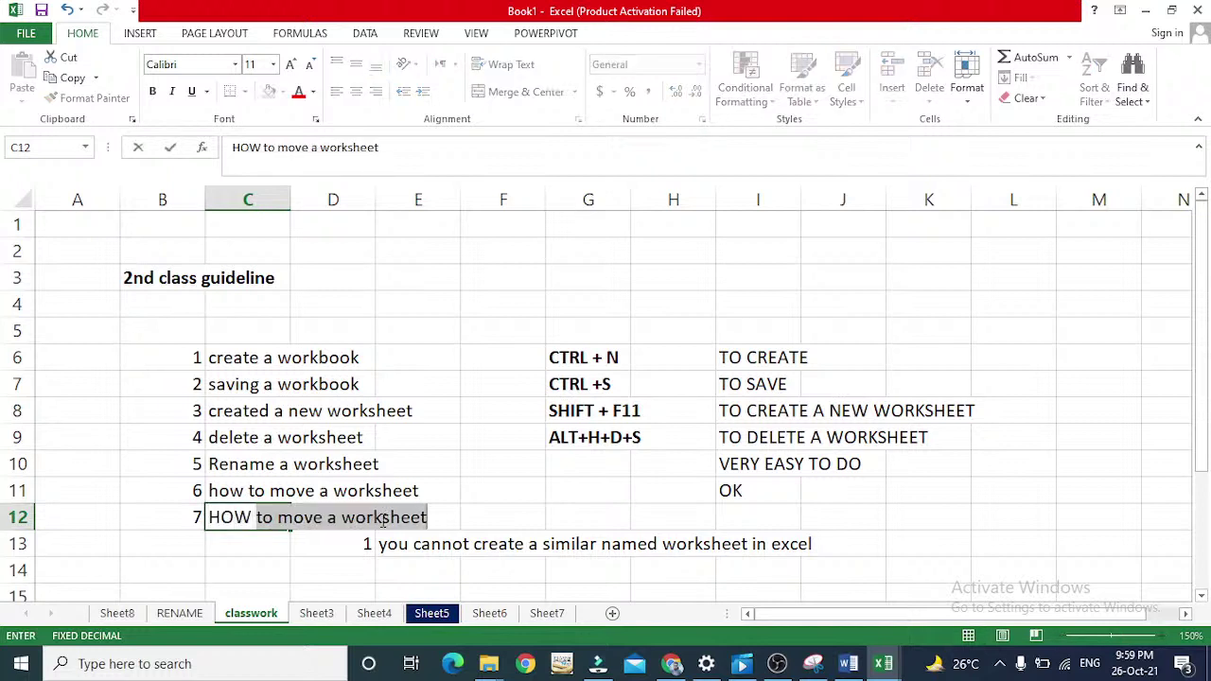
{"action": "key", "text": "BackSpace"}
{"action": "key", "text": "BackSpace"}
{"action": "key", "text": "BackSpace"}
{"action": "key", "text": "BackSpace"}
{"action": "key", "text": "BackSpace"}
{"action": "key", "text": "BackSpace"}
{"action": "key", "text": "BackSpace"}
{"action": "key", "text": "BackSpace"}
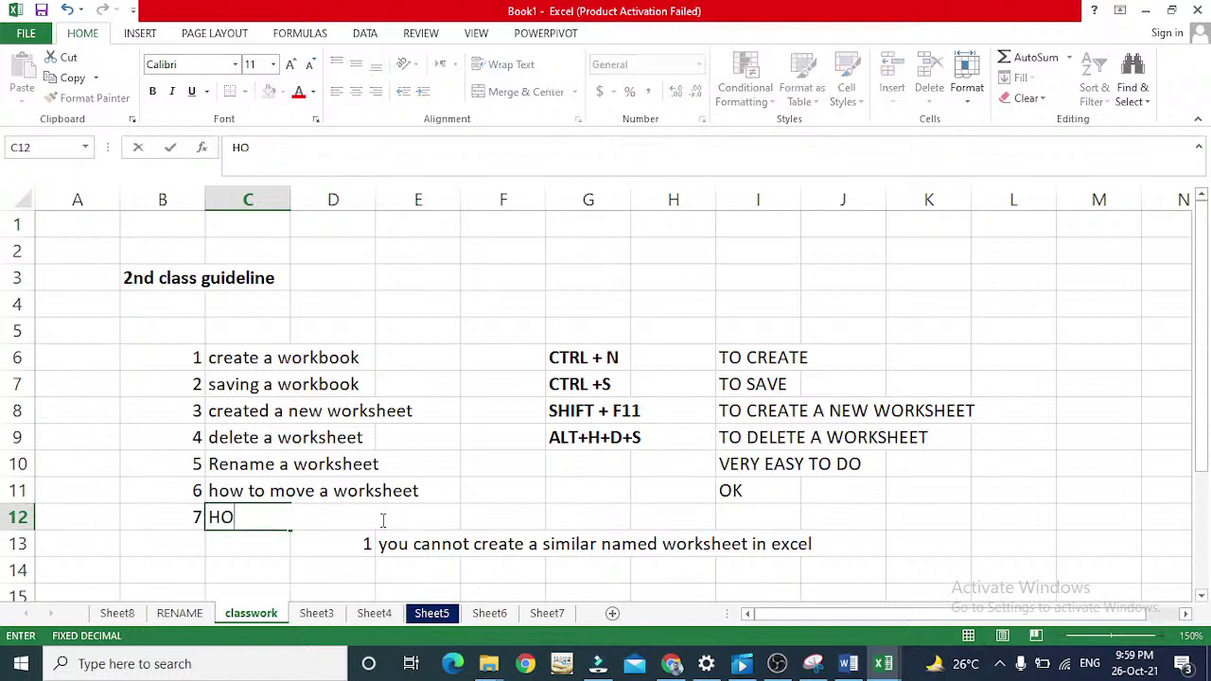
{"action": "type", "text": "ow t"}
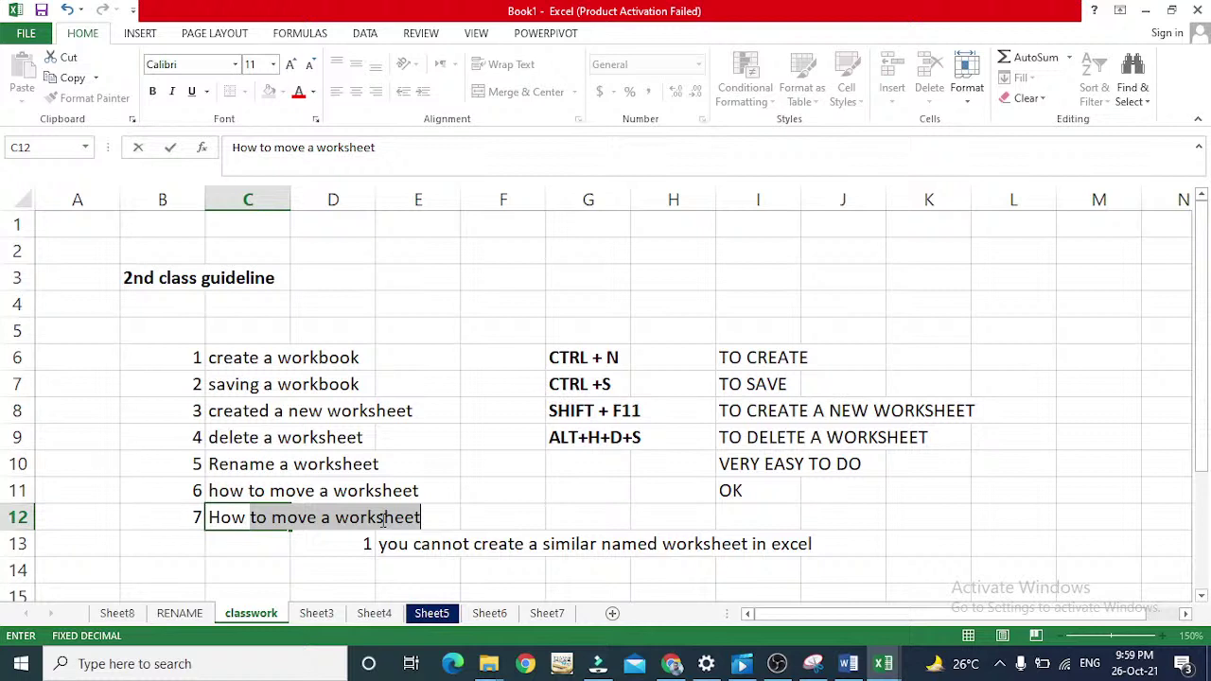
{"action": "type", "text": "o"}
{"action": "key", "text": "BackSpace"}
{"action": "key", "text": "BackSpace"}
{"action": "key", "text": "BackSpace"}
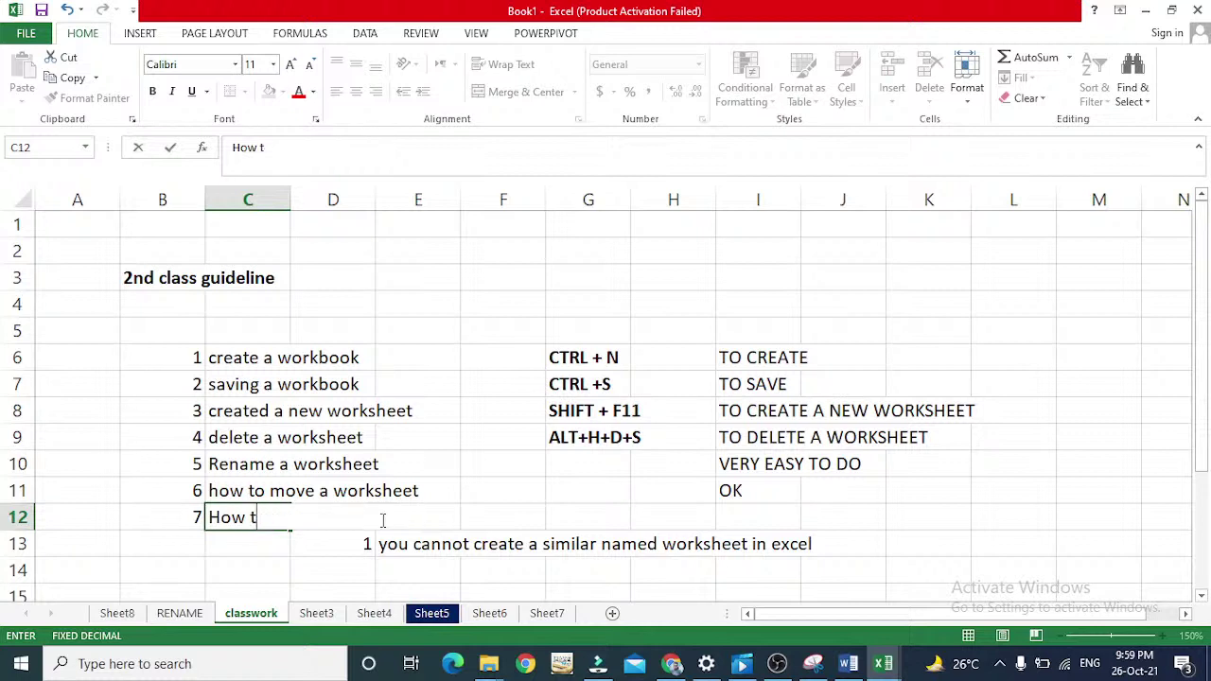
{"action": "type", "text": "o"}
{"action": "key", "text": "BackSpace"}
{"action": "key", "text": "BackSpace"}
{"action": "key", "text": "BackSpace"}
{"action": "type", "text": "o"}
{"action": "key", "text": "Escape"}
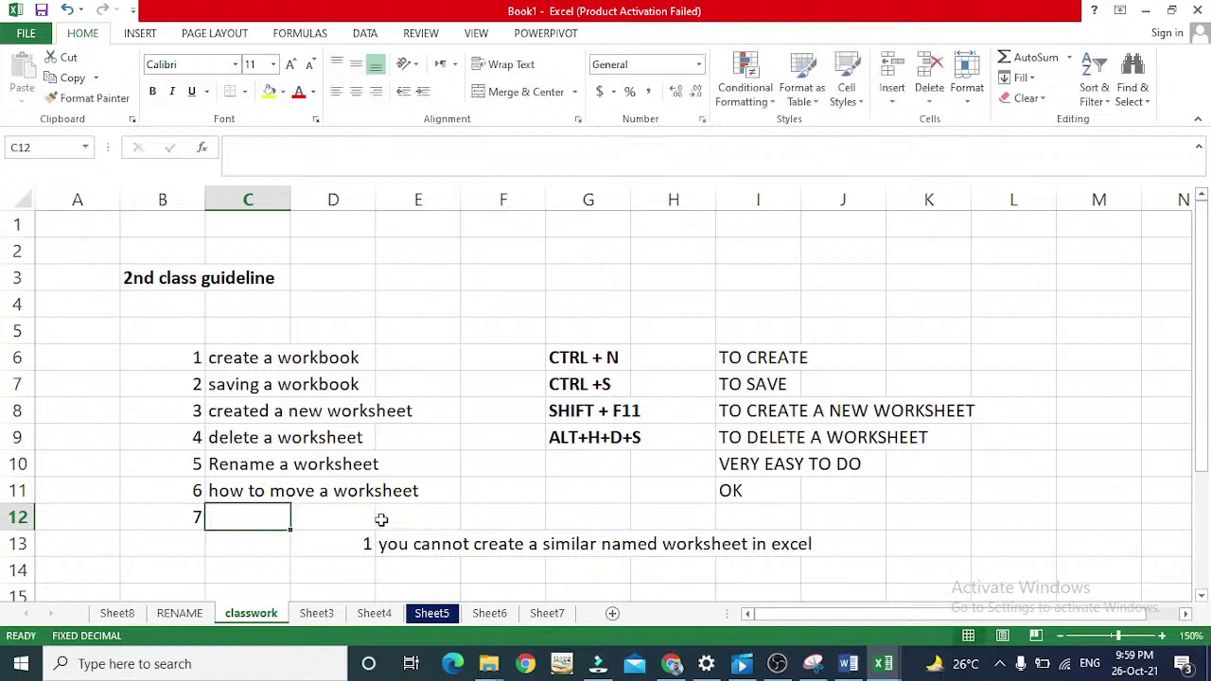
{"action": "key", "text": "Down"}
{"action": "key", "text": "Up"}
Step: Enter 'how to change the tab color of a worksheet' in C12, rejecting autocomplete
{"action": "type", "text": "ho"}
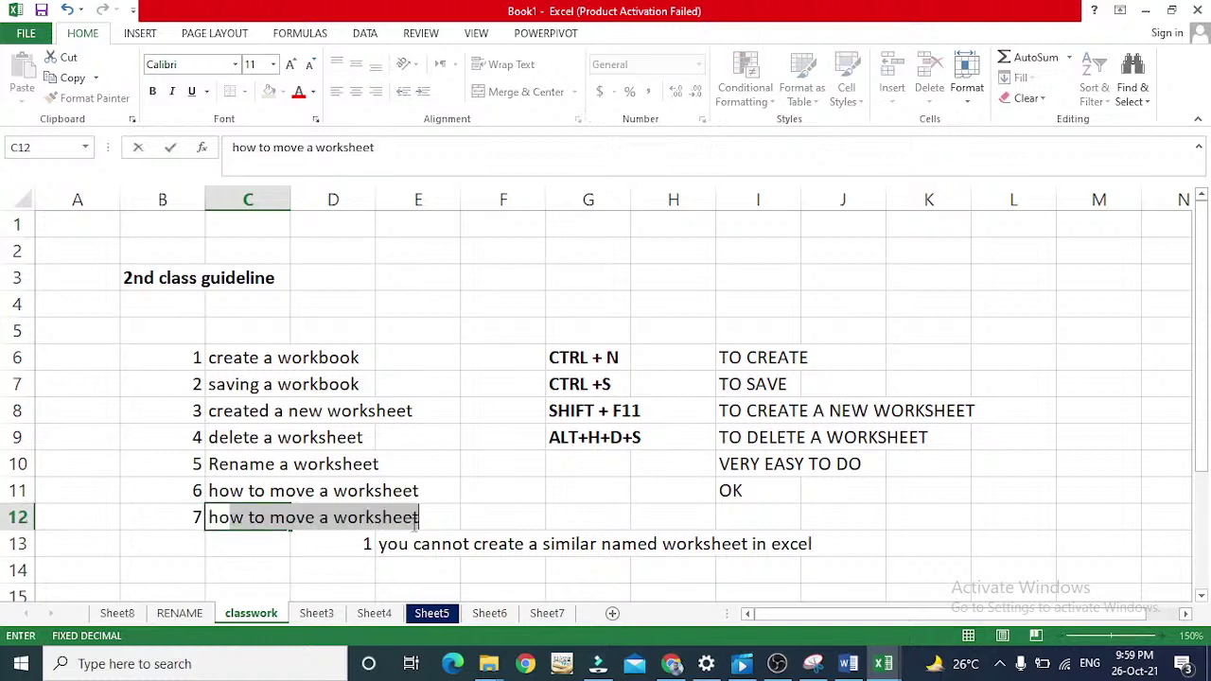
{"action": "key", "text": "BackSpace"}
{"action": "type", "text": "w to"}
{"action": "key", "text": "BackSpace"}
{"action": "type", "text": "c"}
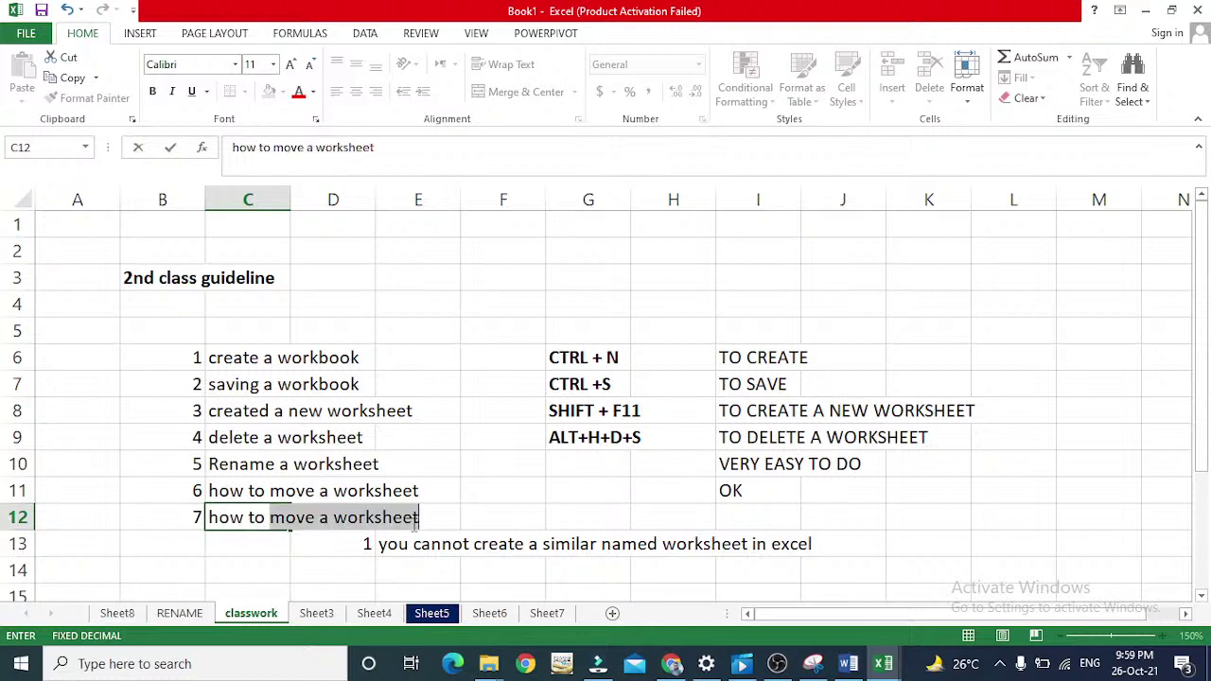
{"action": "type", "text": "hange th e"}
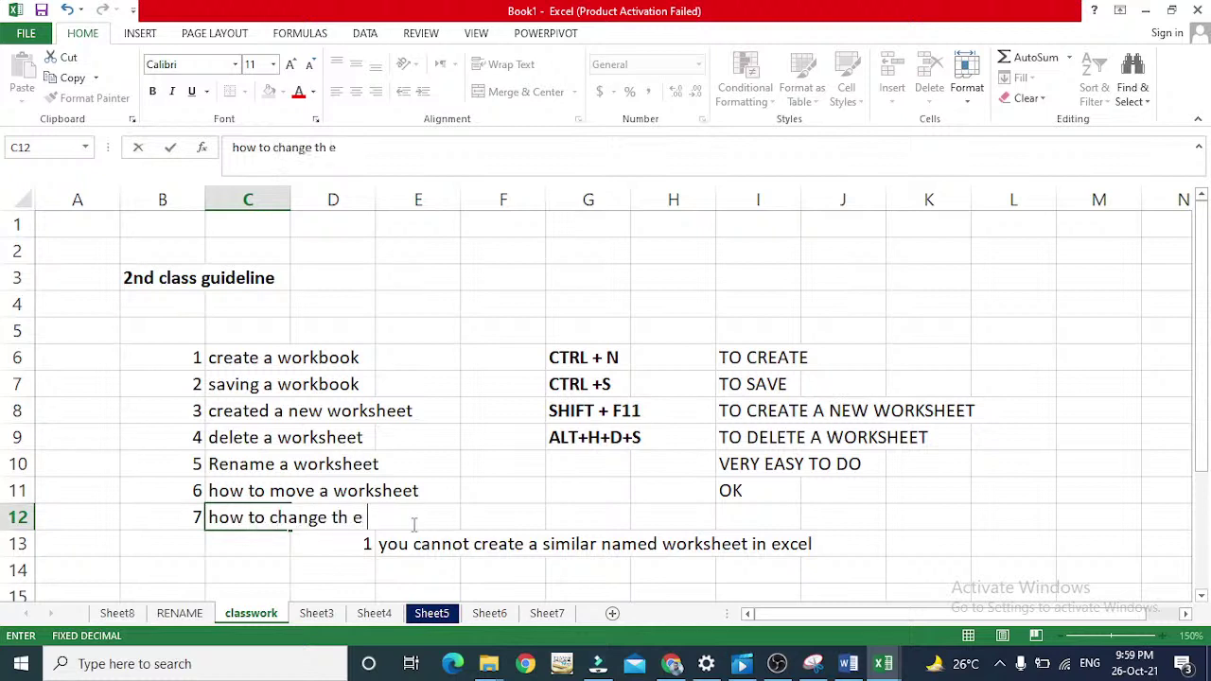
{"action": "key", "text": "BackSpace"}
{"action": "key", "text": "BackSpace"}
{"action": "type", "text": "e col"}
{"action": "key", "text": "BackSpace"}
{"action": "key", "text": "BackSpace"}
{"action": "key", "text": "BackSpace"}
{"action": "key", "text": "BackSpace"}
{"action": "type", "text": "ta"}
{"action": "key", "text": "BackSpace"}
{"action": "key", "text": "BackSpace"}
{"action": "type", "text": "tab color of a w"}
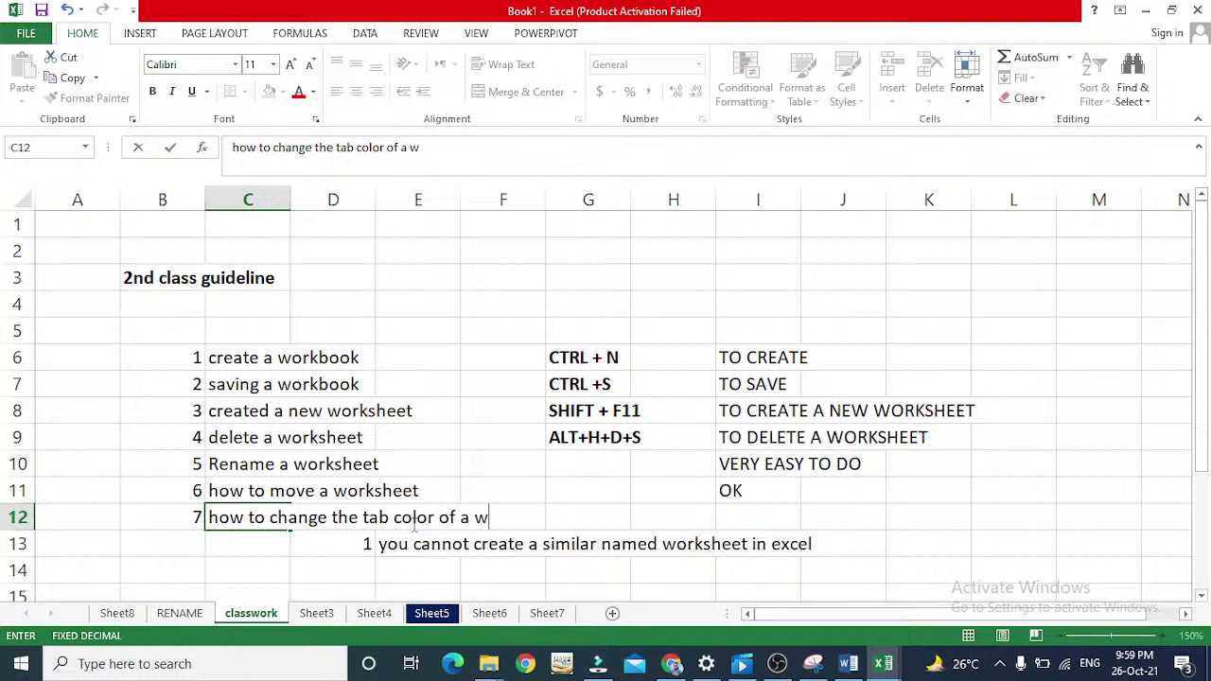
{"action": "type", "text": "orksheet"}
{"action": "key", "text": "Return"}
{"action": "key", "text": "Up"}
{"action": "key", "text": "Up"}
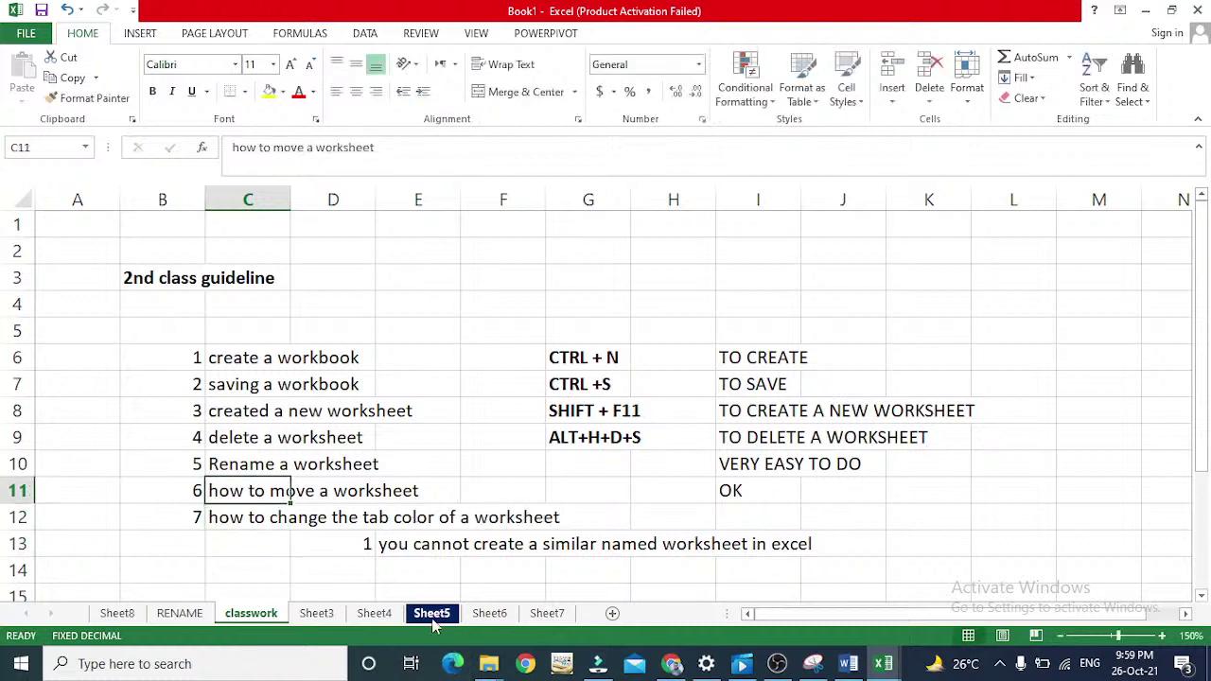
Step: Give the Sheet6 tab an orange tab colour, then go back to the classwork sheet
{"action": "left_click", "coordinate": [488, 615]}
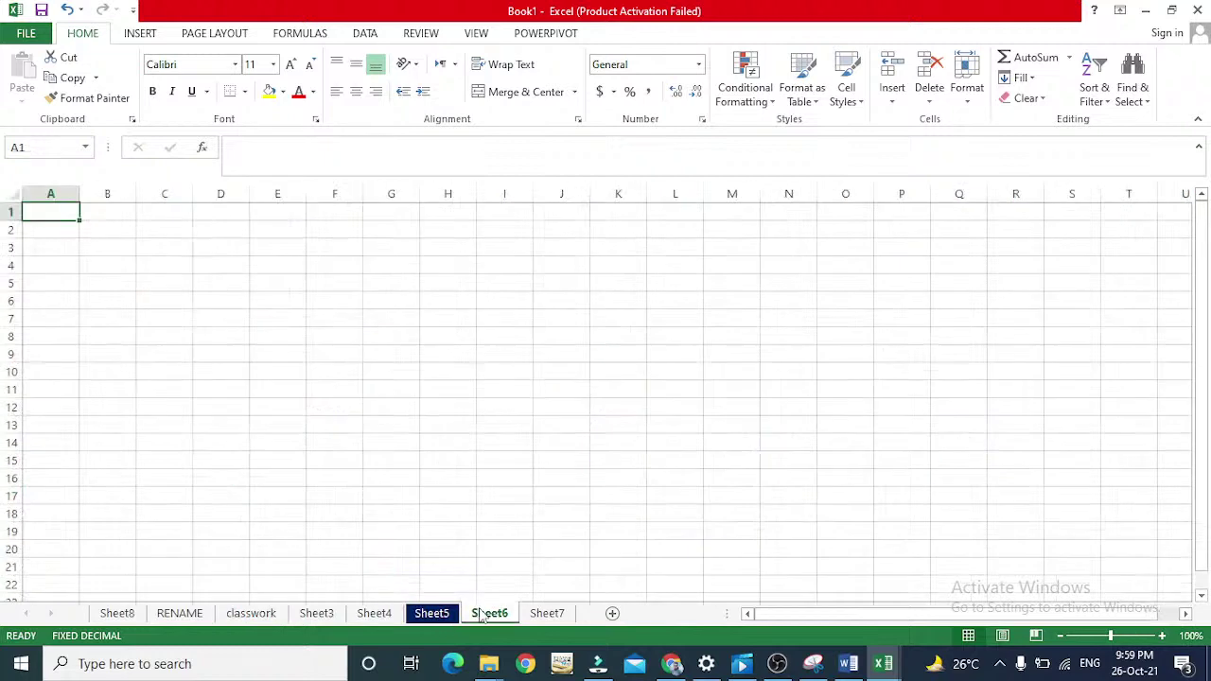
{"action": "right_click", "coordinate": [482, 617]}
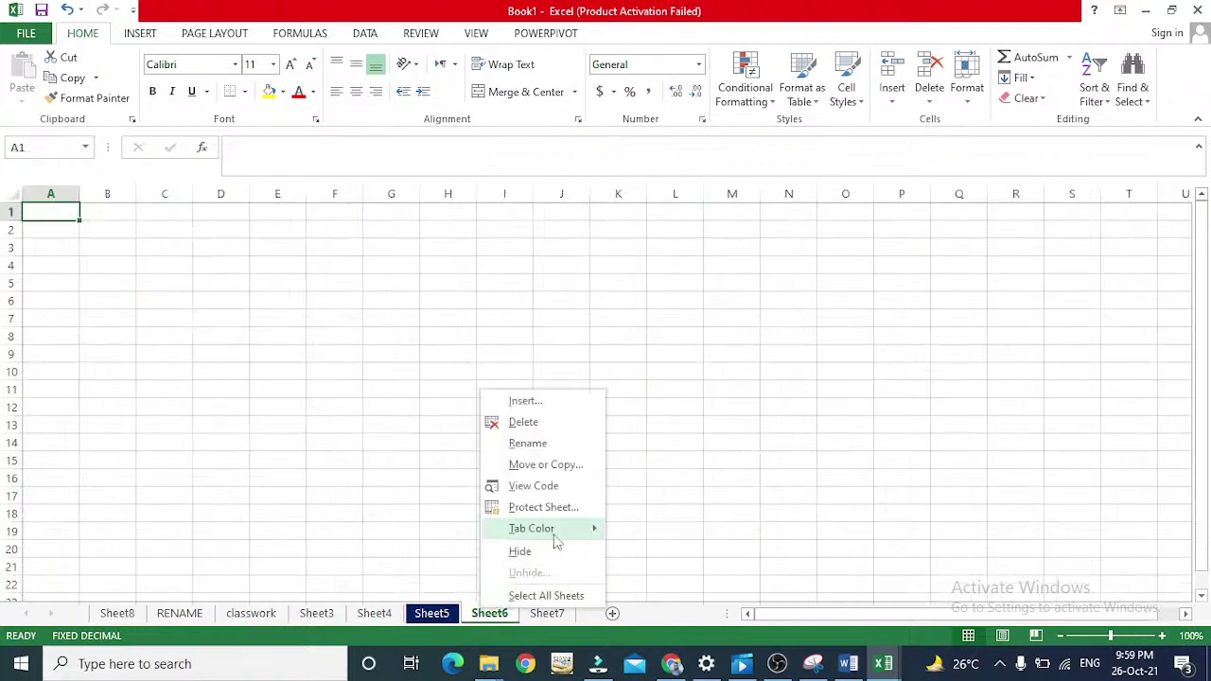
{"action": "mouse_move", "coordinate": [556, 531]}
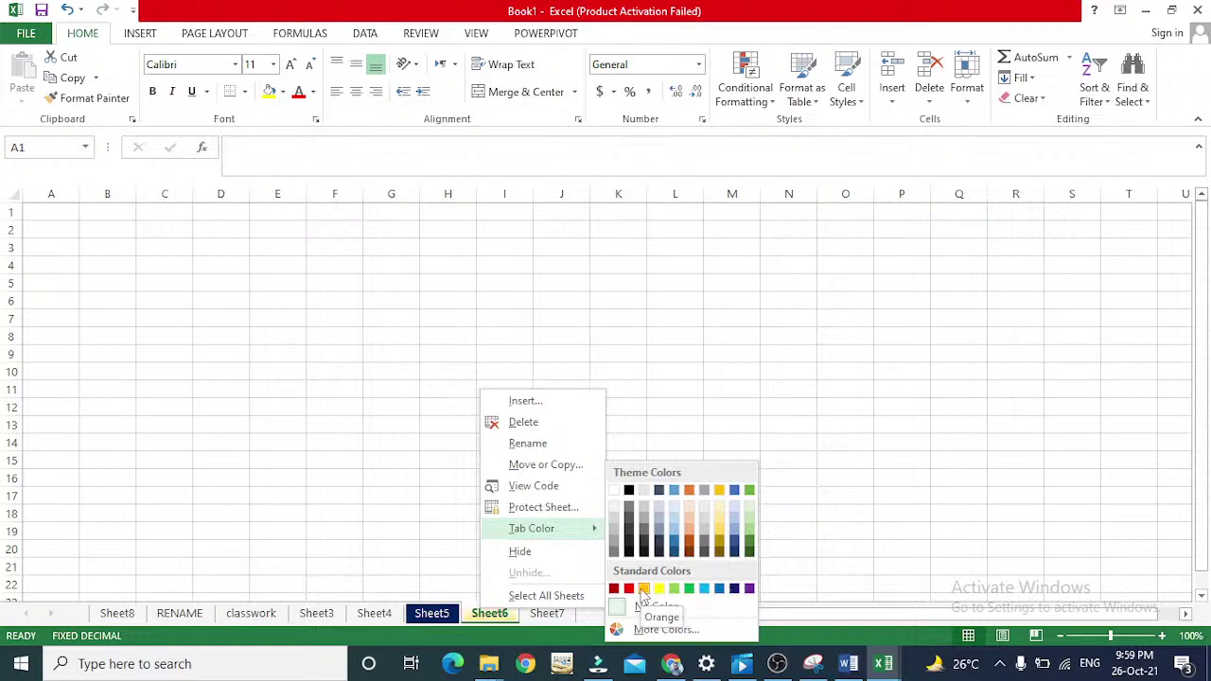
{"action": "left_click", "coordinate": [643, 589]}
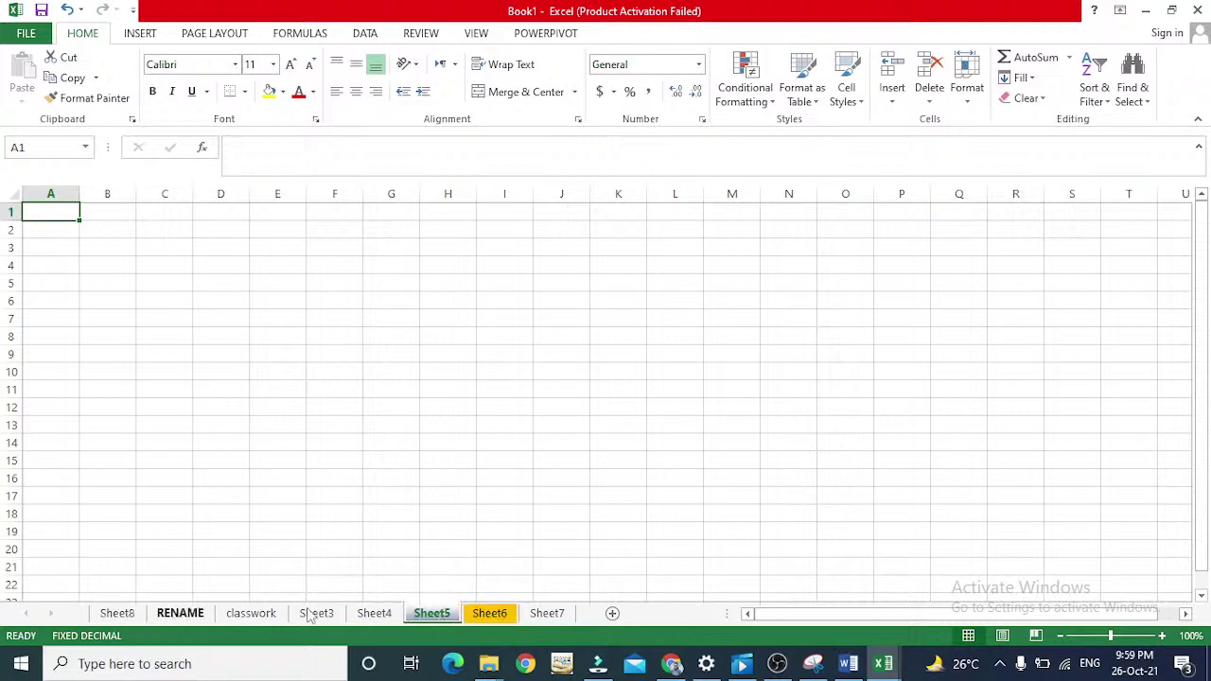
{"action": "left_click", "coordinate": [270, 615]}
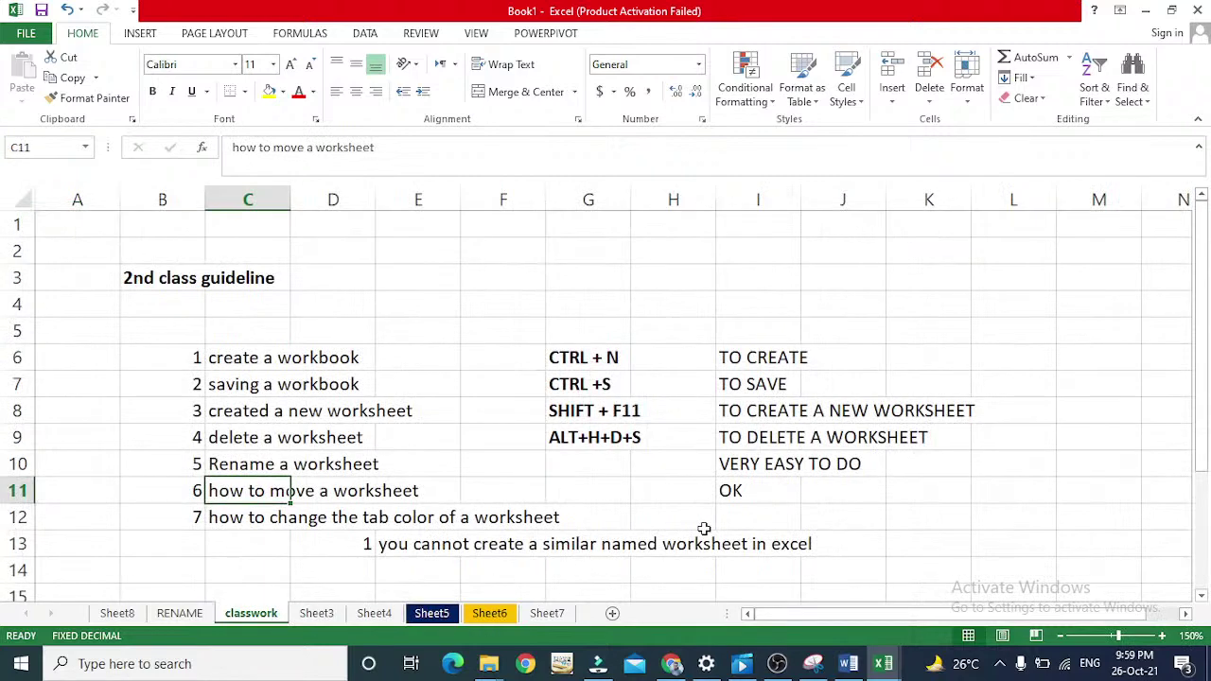
Step: Enter 'ok' in cell I12 next to topic 7
{"action": "left_click", "coordinate": [739, 518]}
{"action": "type", "text": "ok"}
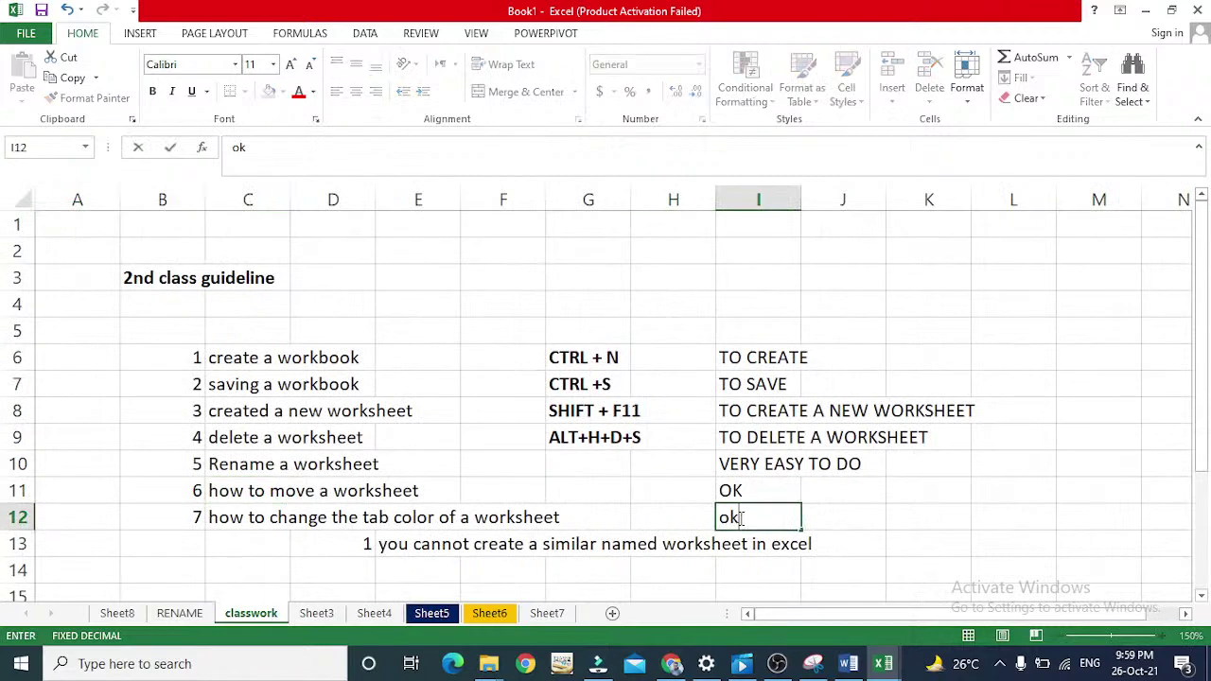
{"action": "key", "text": "Return"}
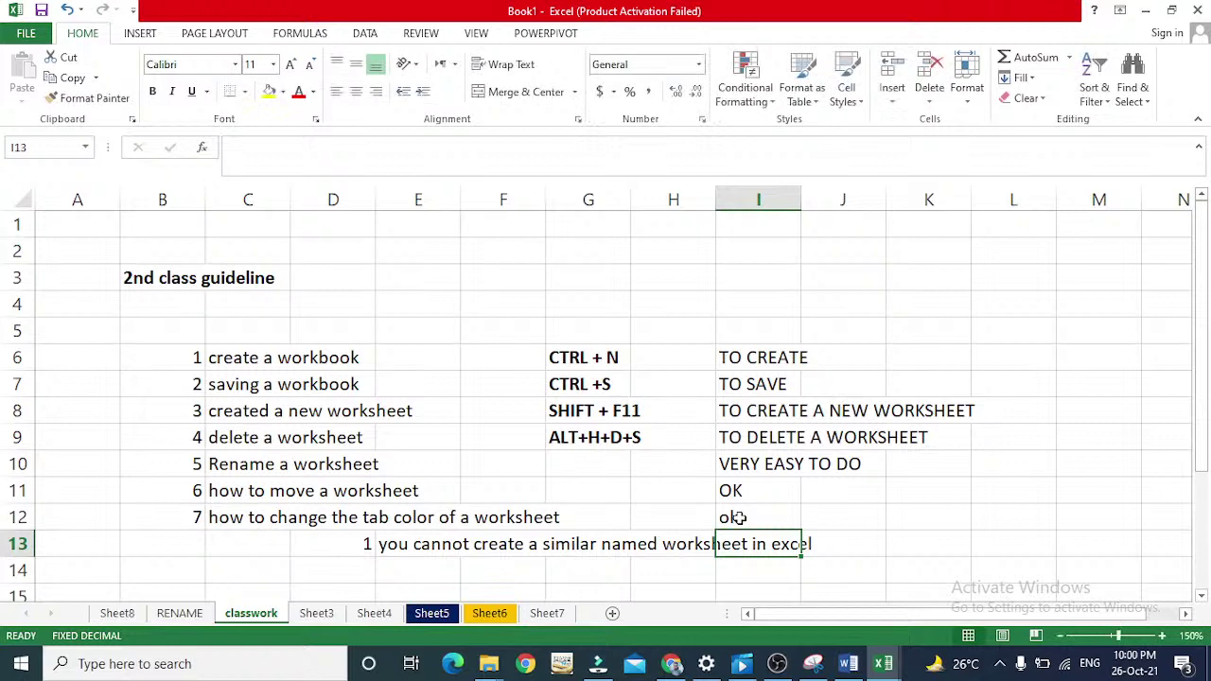